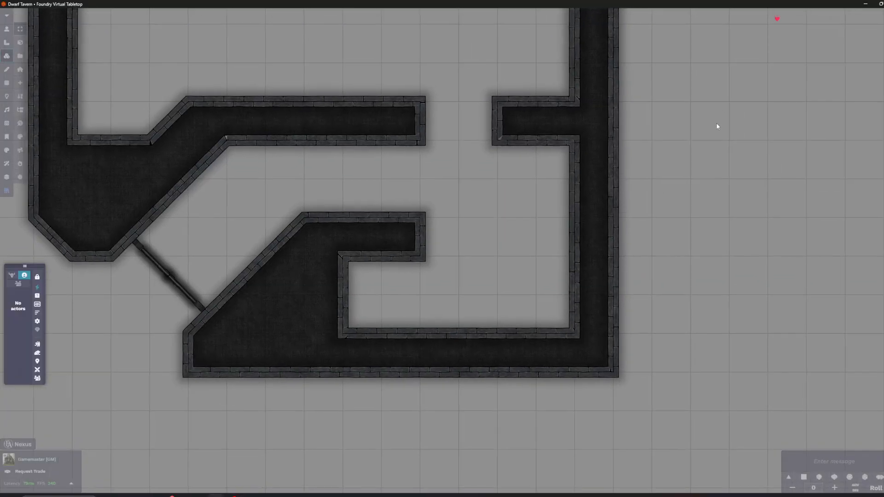
Examine the tavern map's wall layout, including the large room, the entrance corridor and the surrounding empty grid
scroll(735, 331, "down", 8)
scroll(730, 310, "down", 4)
left_click_drag(729, 190, 667, 173)
scroll(457, 361, "up", 1)
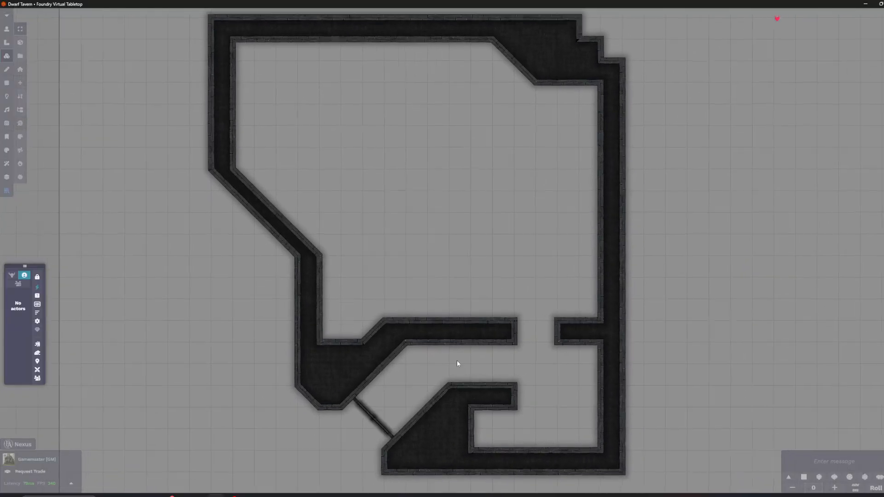
left_click_drag(661, 213, 689, 213)
scroll(688, 213, "down", 4)
left_click_drag(751, 198, 664, 351)
scroll(698, 210, "up", 8)
scroll(662, 346, "down", 9)
scroll(695, 309, "up", 4)
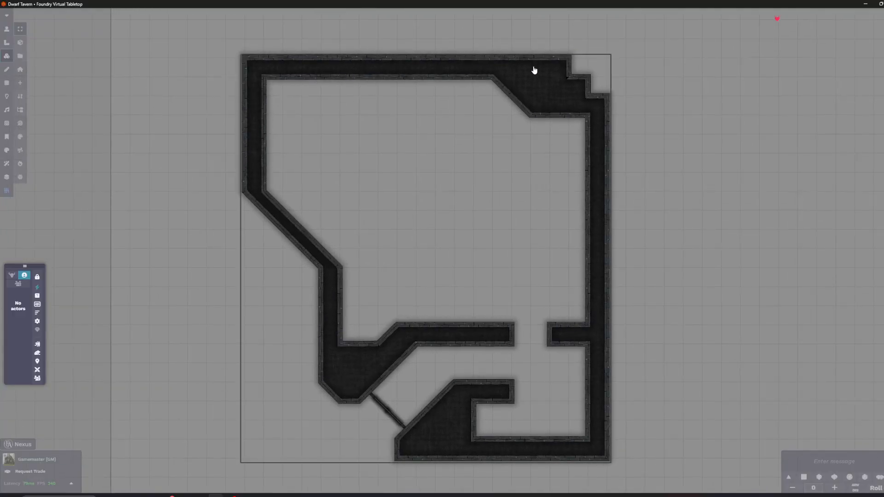
left_click_drag(629, 131, 398, 121)
scroll(662, 131, "up", 1)
scroll(662, 131, "down", 2)
scroll(524, 154, "down", 2)
left_click_drag(585, 96, 562, 98)
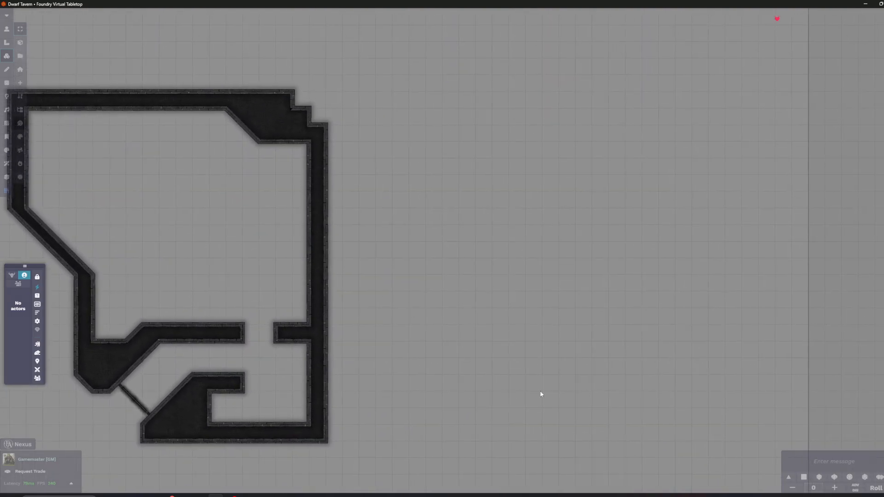
left_click_drag(327, 367, 355, 367)
scroll(359, 310, "up", 5)
left_click_drag(432, 305, 604, 302)
scroll(455, 342, "up", 7)
left_click_drag(460, 344, 533, 210)
left_click_drag(375, 330, 376, 350)
scroll(504, 251, "down", 4)
left_click_drag(297, 243, 288, 297)
left_click_drag(208, 154, 218, 230)
scroll(156, 162, "down", 2)
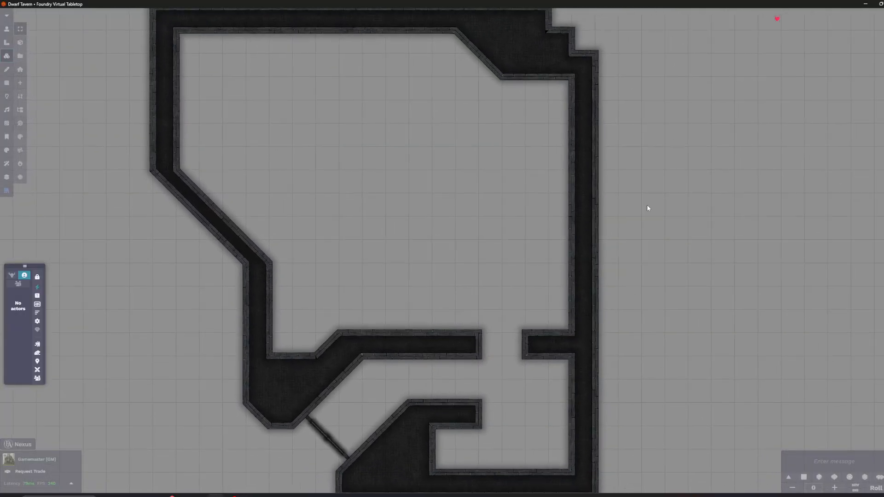
scroll(517, 270, "down", 3)
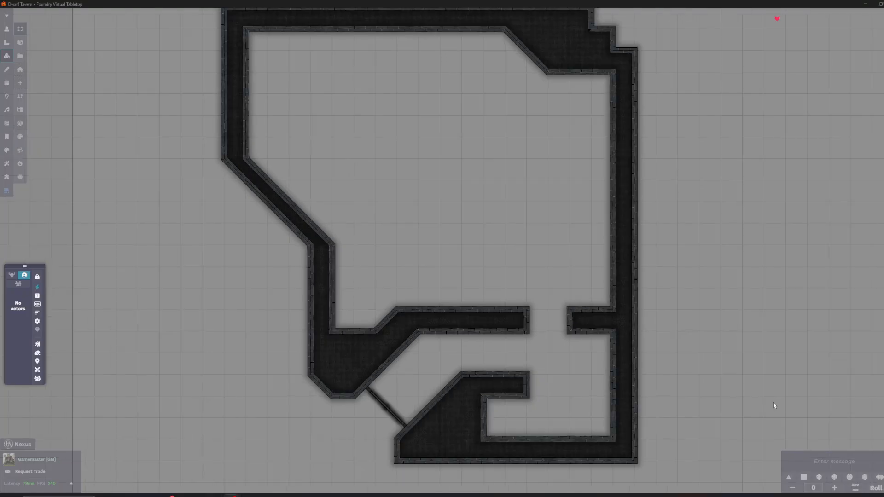
left_click_drag(537, 303, 529, 332)
scroll(516, 352, "down", 1)
scroll(452, 408, "up", 2)
scroll(478, 277, "down", 1)
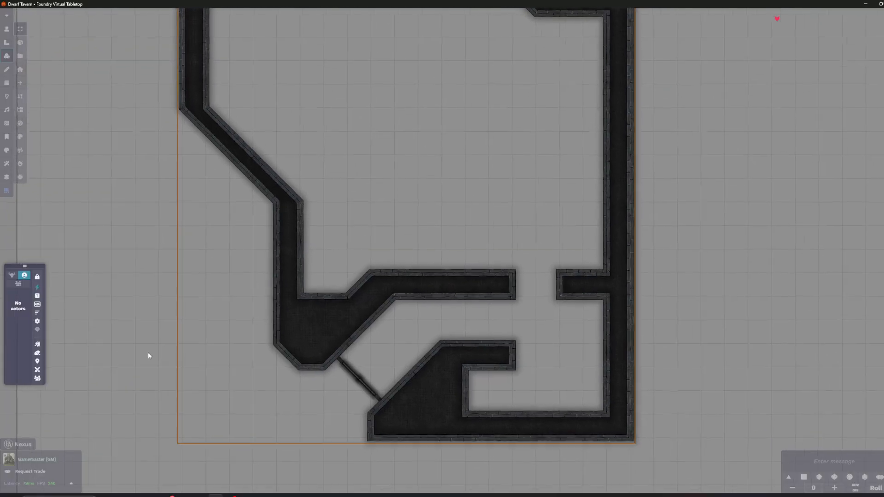
Open the Nexus texture library, filter it to brick, and choose the Brick_Floor_05_D1 texture for painting
scroll(164, 351, "up", 2)
left_click(18, 444)
scroll(292, 277, "down", 1)
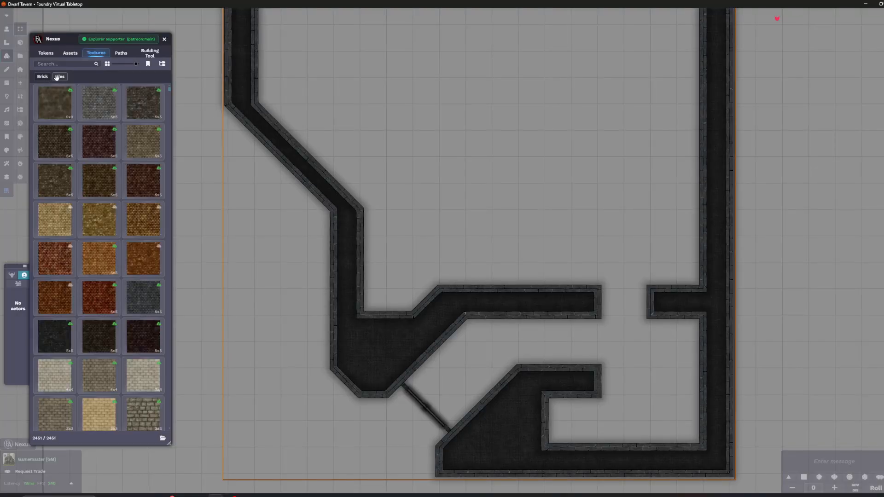
left_click(43, 77)
scroll(133, 276, "down", 1)
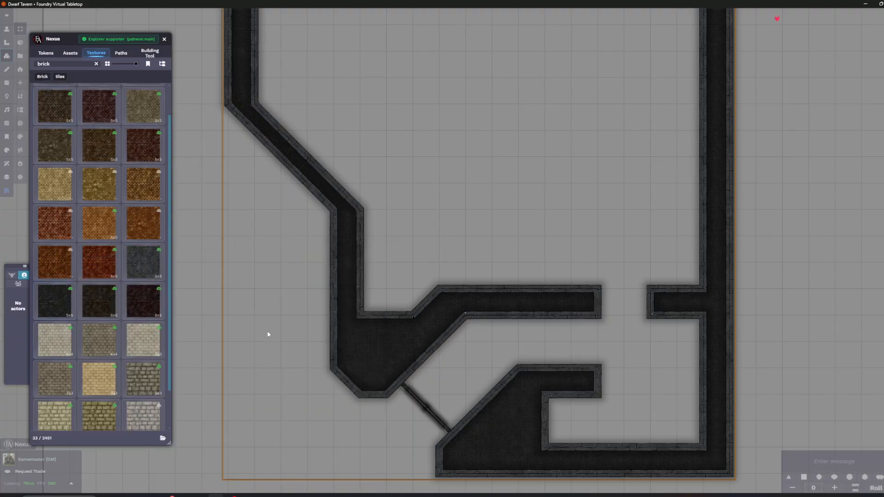
scroll(266, 331, "up", 3)
scroll(196, 313, "up", 2)
left_click(148, 267)
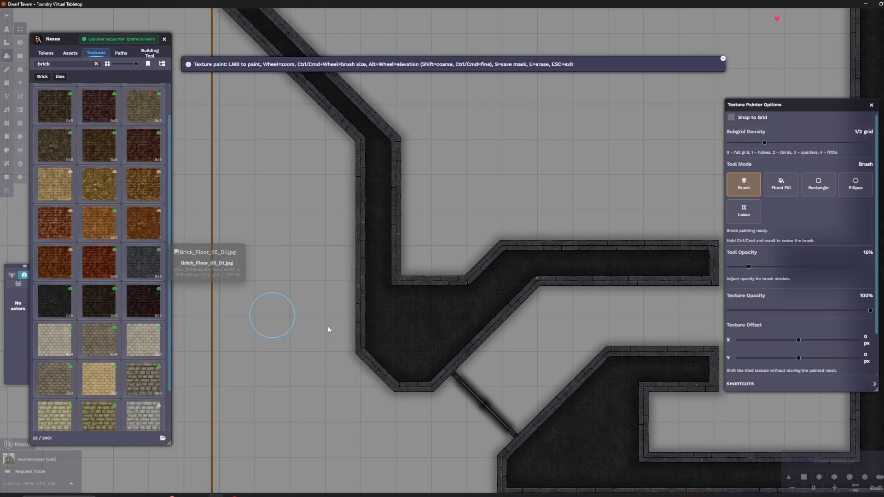
Lasso-fill the diagonal entrance corridor behind the door with the brick texture, enabling Snap to Grid at 1/2 grid density
scroll(613, 299, "up", 8)
scroll(611, 293, "down", 9)
scroll(612, 296, "up", 2)
left_click(743, 210)
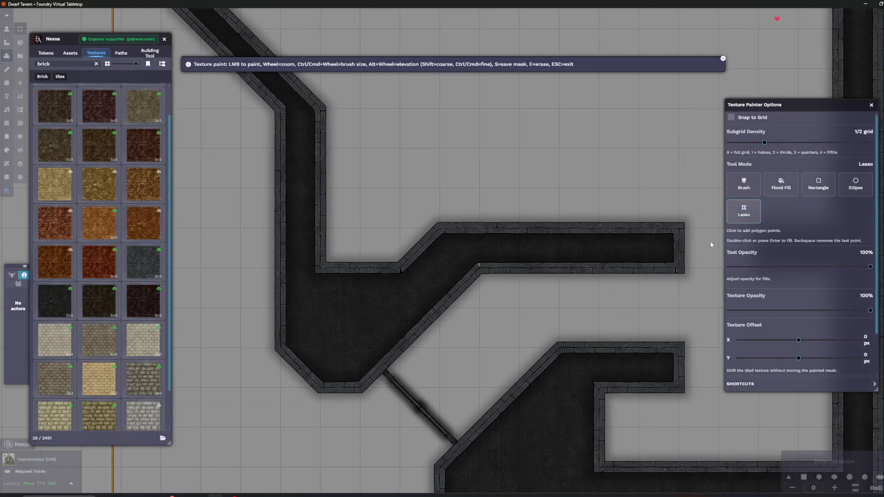
scroll(421, 306, "up", 5)
scroll(421, 305, "down", 1)
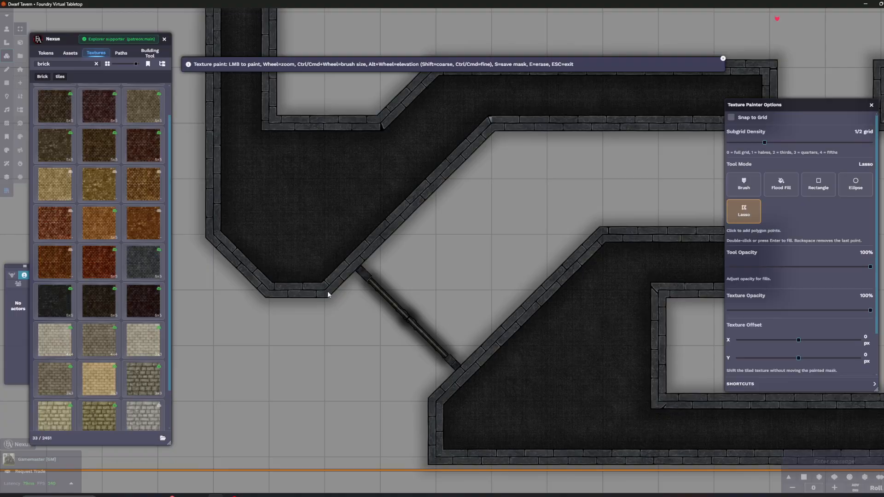
left_click(352, 262)
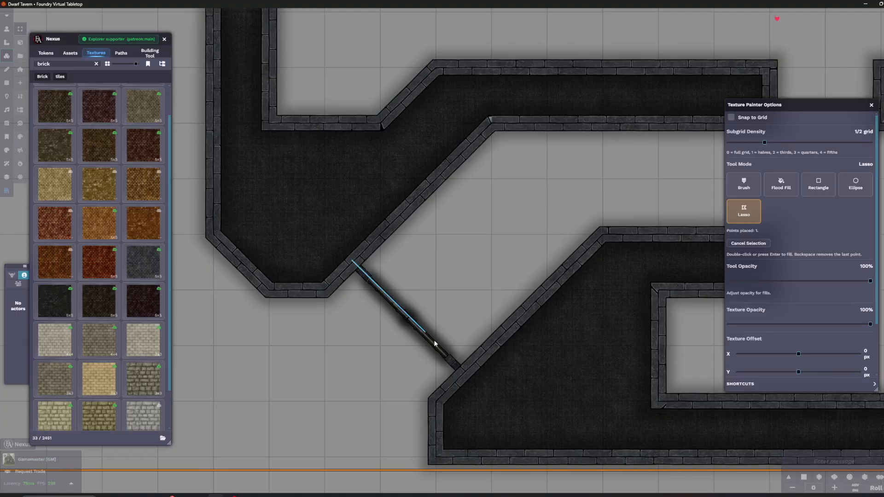
left_click(463, 375)
left_click(731, 117)
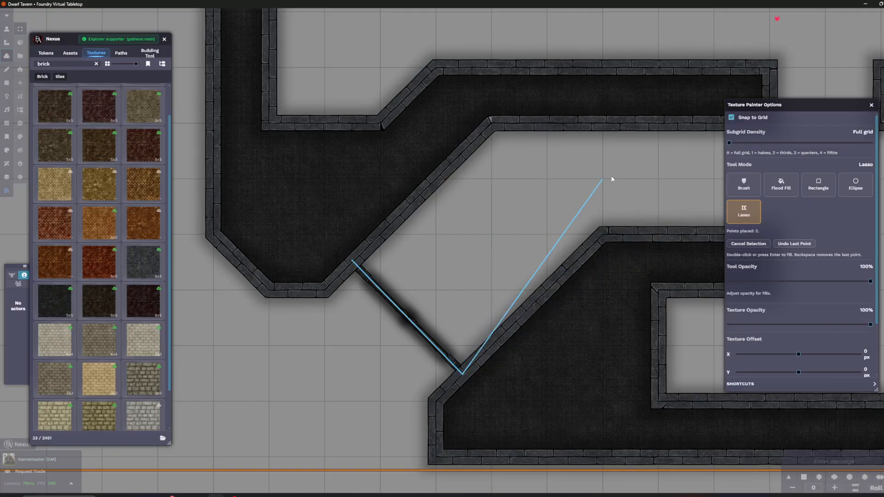
left_click(601, 234)
left_click(491, 125)
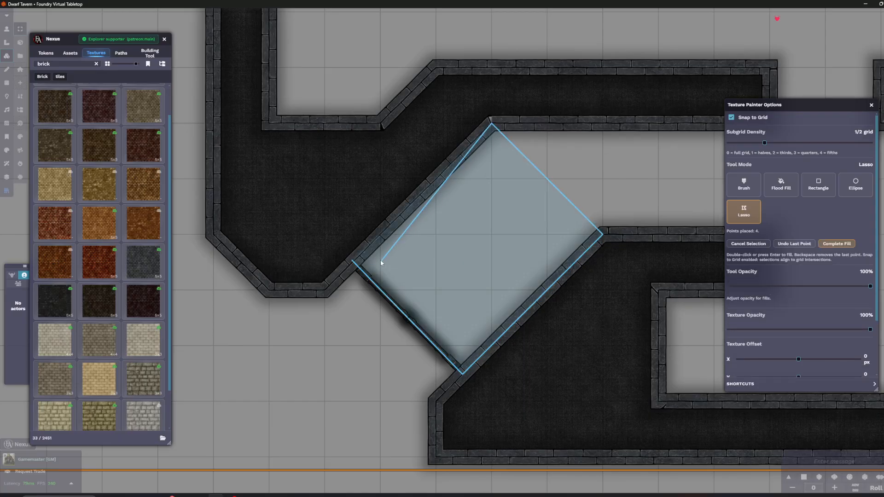
double_click(347, 258)
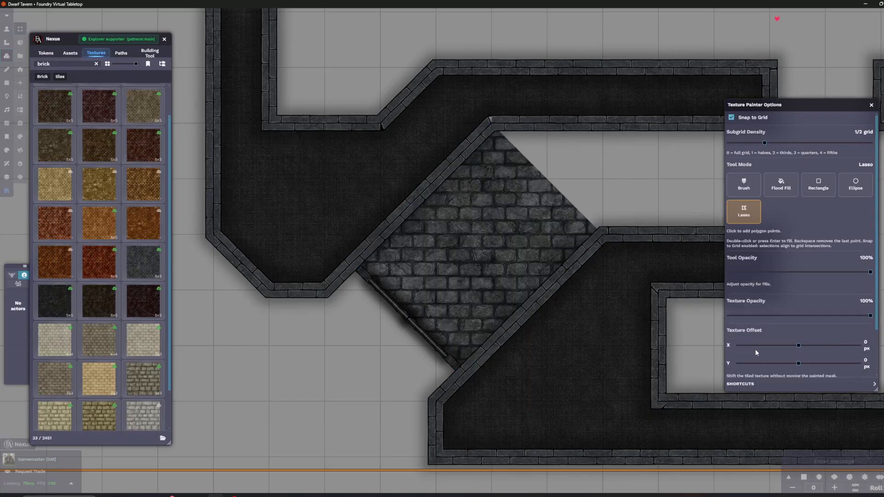
Set the diagonal floor texture's scale to 75% and rotation to 45°, and save the painted mask
scroll(795, 288, "down", 2)
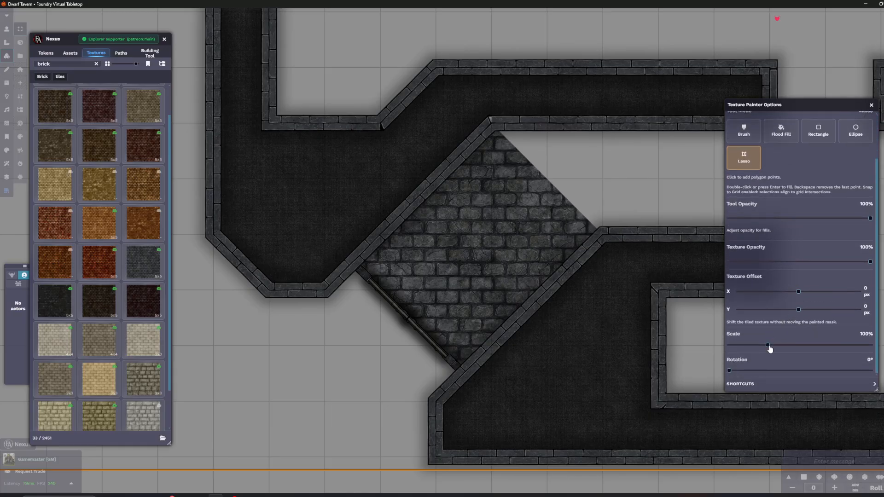
left_click_drag(768, 346, 755, 345)
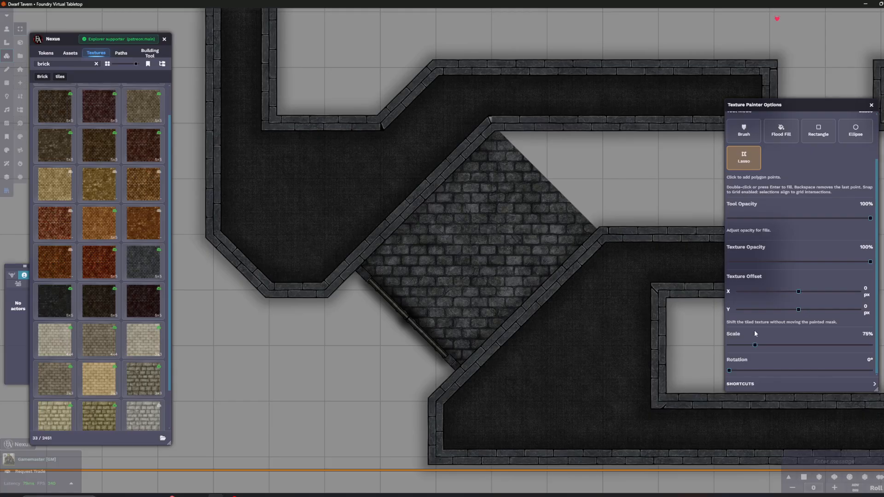
left_click_drag(640, 266, 580, 253)
scroll(473, 228, "up", 4)
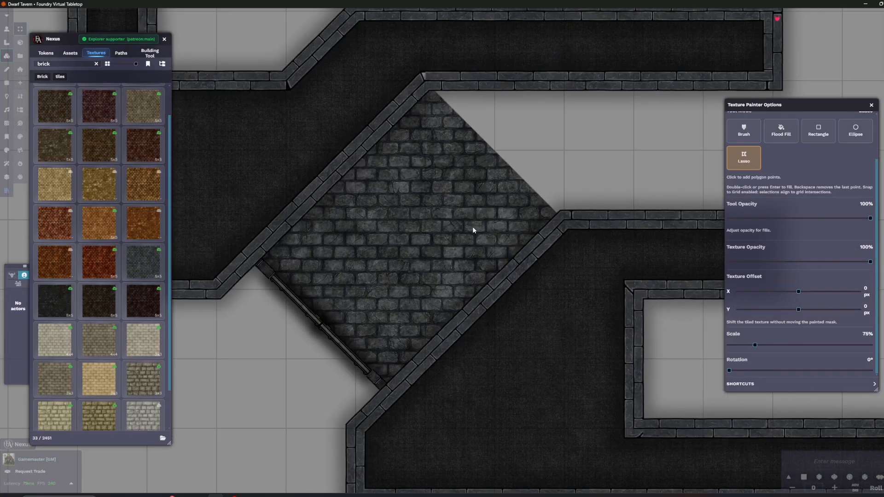
scroll(536, 228, "down", 4)
left_click_drag(542, 228, 480, 252)
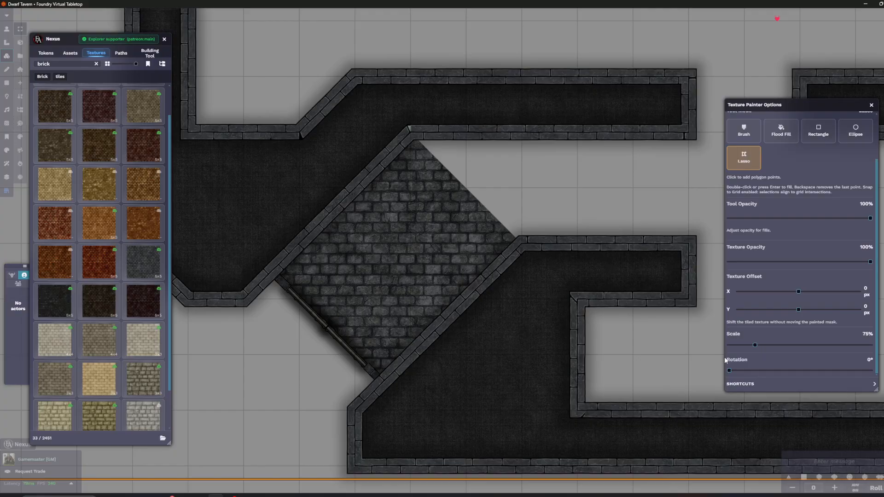
left_click_drag(731, 374, 747, 371)
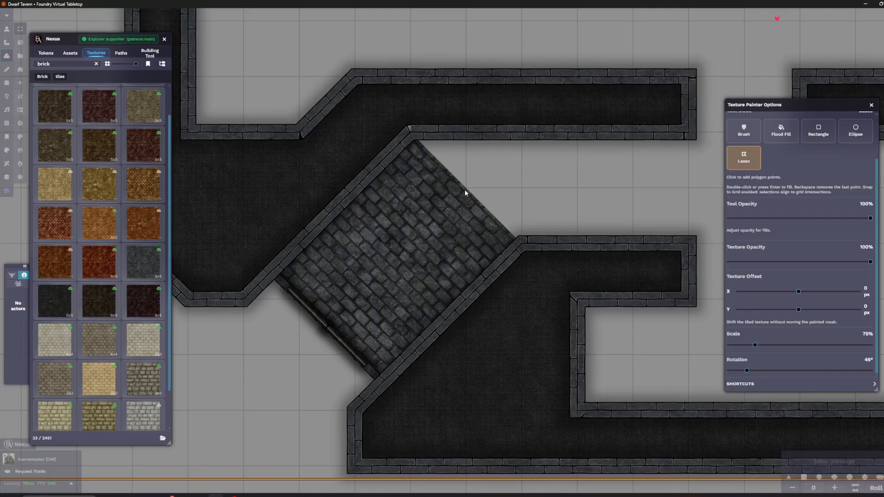
key("ctrl+s")
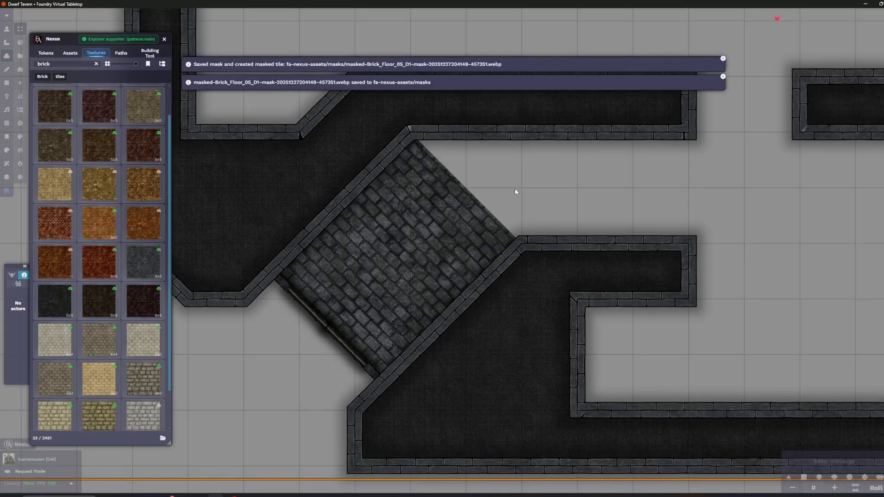
Start a new Brick_Floor_05_D1 fill at 75% scale and lasso the horizontal corridor adjoining the diagonal floor
left_click(144, 262)
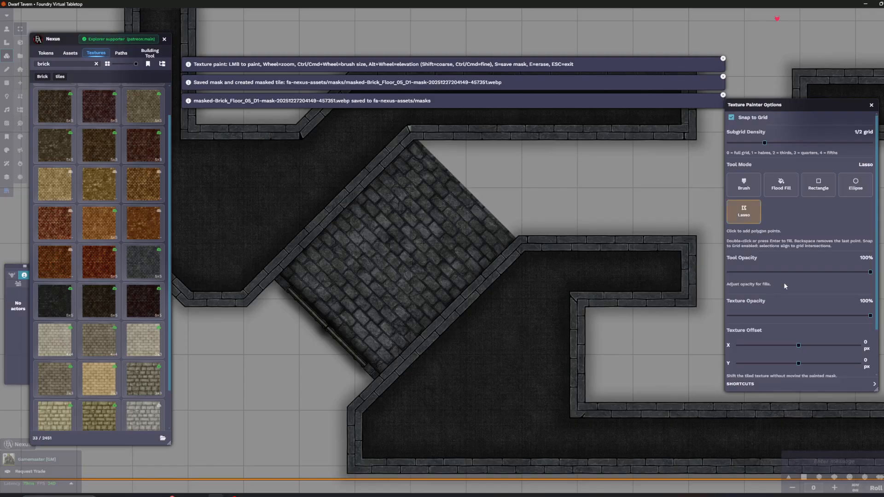
scroll(785, 290, "down", 1)
scroll(777, 316, "down", 1)
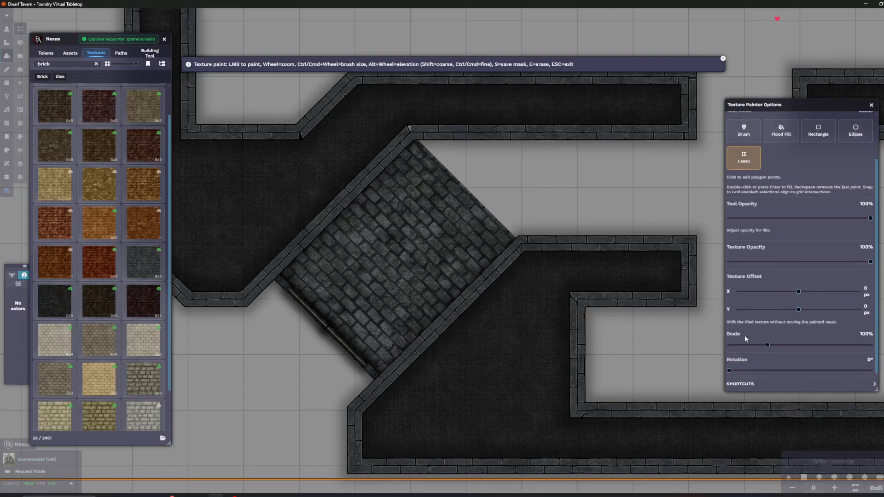
left_click_drag(767, 344, 757, 346)
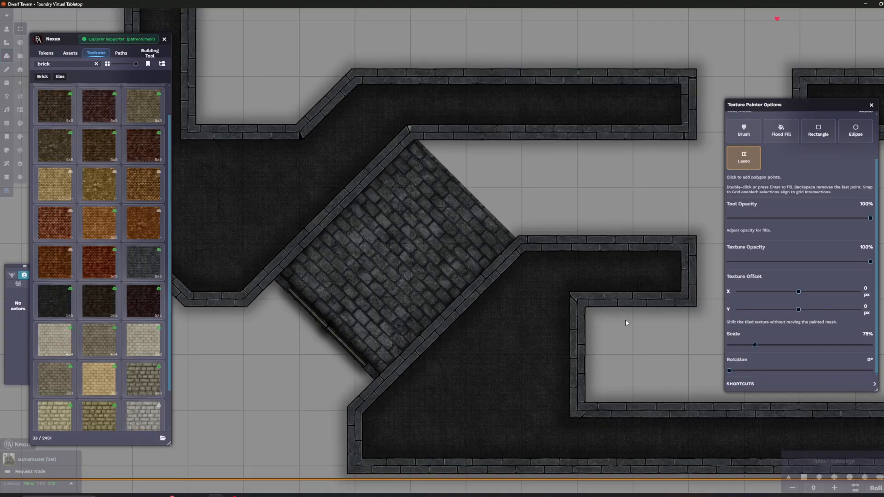
left_click(522, 242)
left_click(411, 131)
scroll(553, 144, "down", 3)
left_click(639, 145)
left_click(638, 211)
double_click(534, 212)
scroll(684, 291, "up", 2)
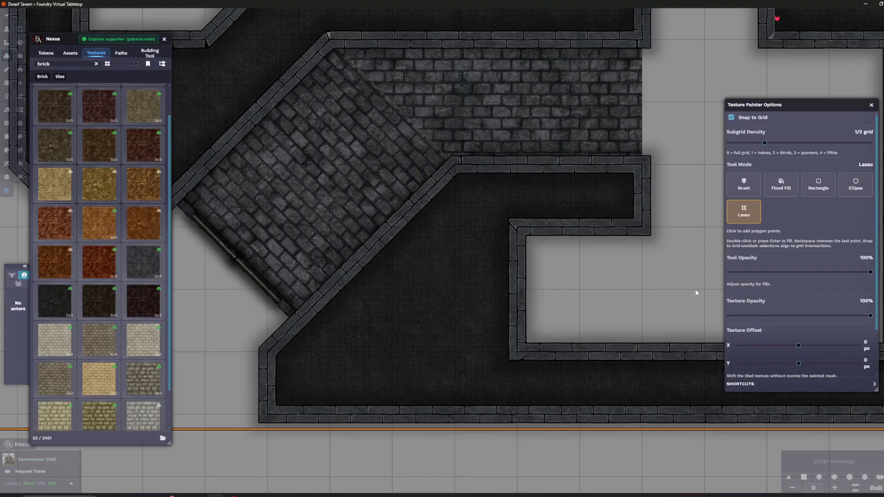
Set the horizontal corridor texture's rotation to 90° and save its mask
scroll(797, 312, "down", 2)
left_click_drag(728, 372, 761, 371)
left_click_drag(678, 163, 674, 231)
left_click_drag(544, 154, 551, 182)
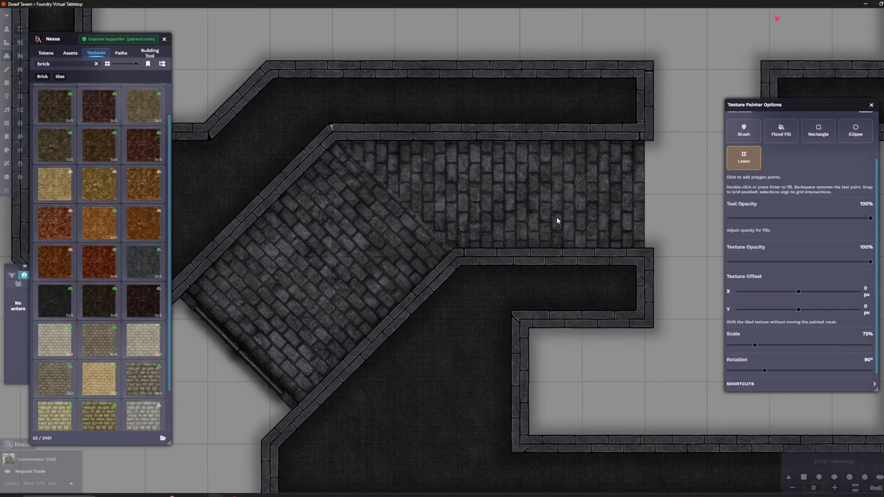
key("ctrl+s")
Search the path library for "volcanic curb"
scroll(534, 221, "down", 3)
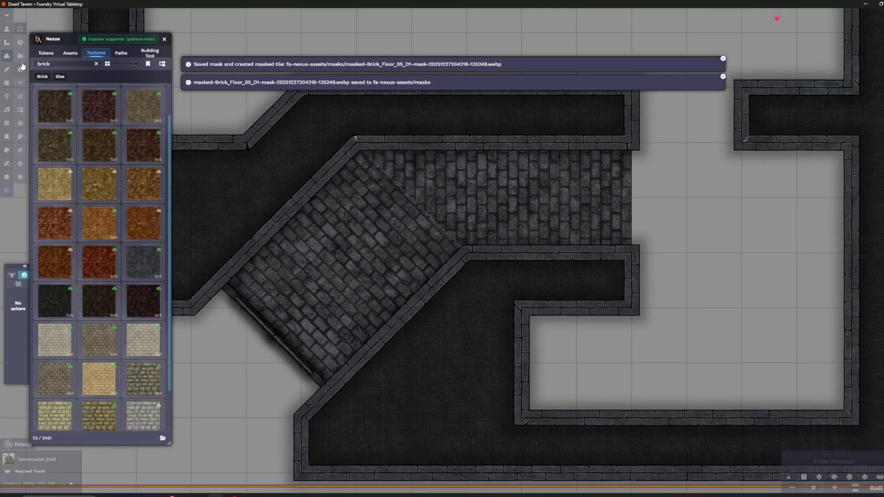
left_click(121, 53)
scroll(433, 221, "up", 2)
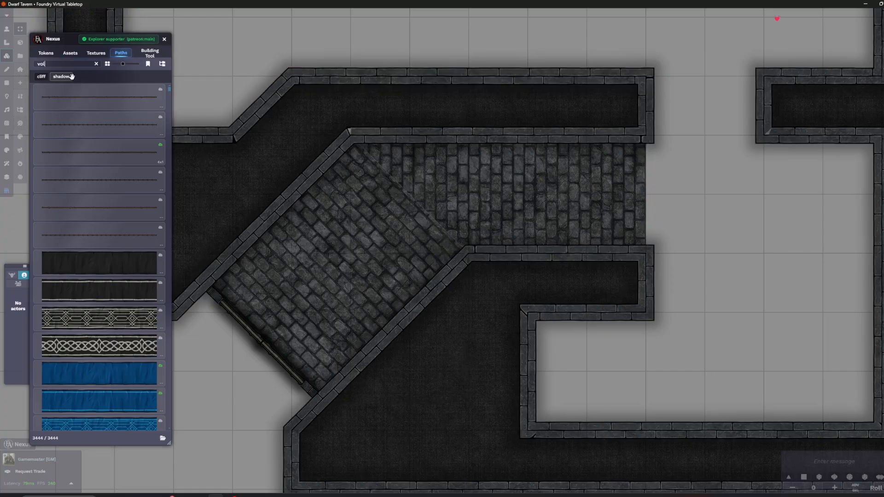
type("canic c")
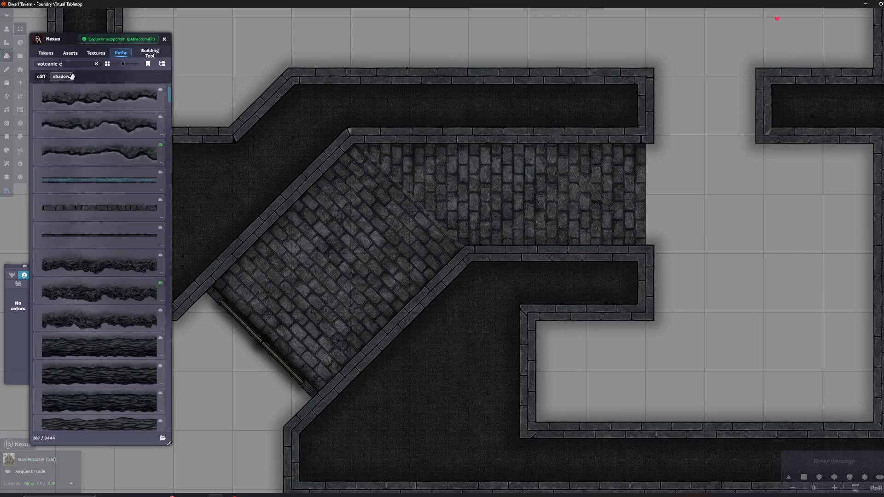
type("urb")
mouse_move(110, 162)
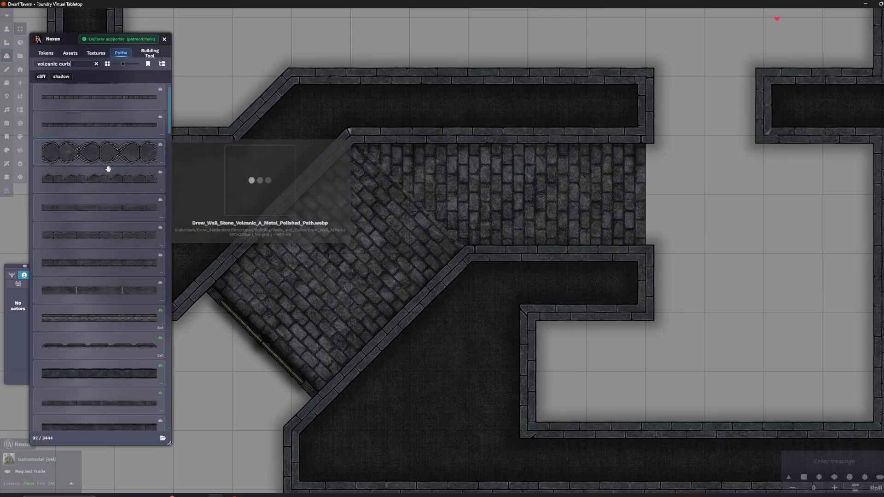
Browse the volcanic curb paths and start a path with the thin straight stone curb listed first
scroll(103, 257, "down", 5)
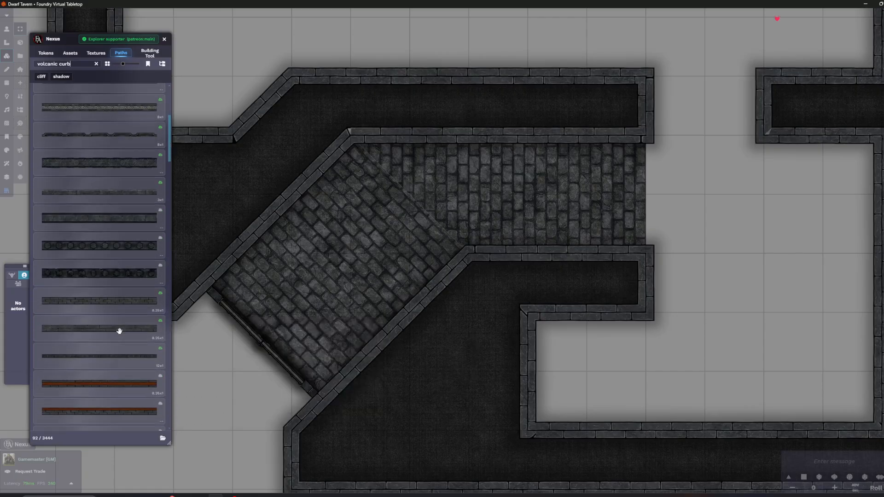
scroll(119, 313, "down", 4)
mouse_move(119, 283)
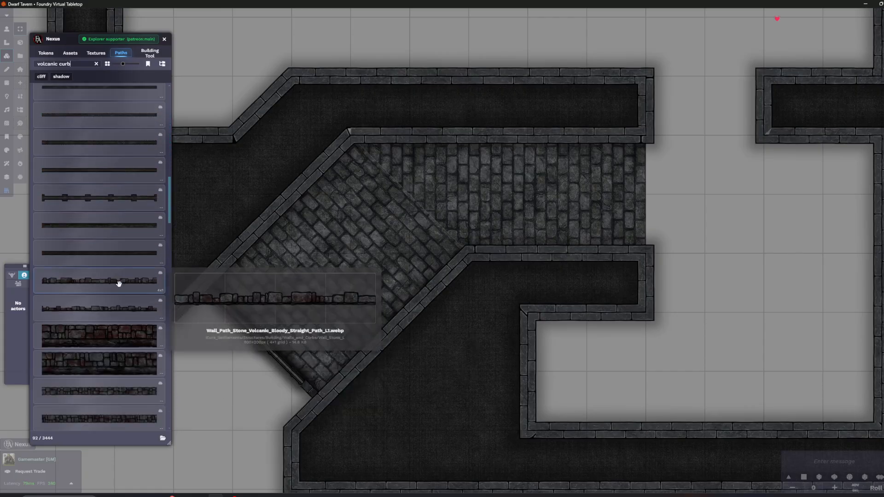
scroll(114, 258, "down", 5)
mouse_move(114, 261)
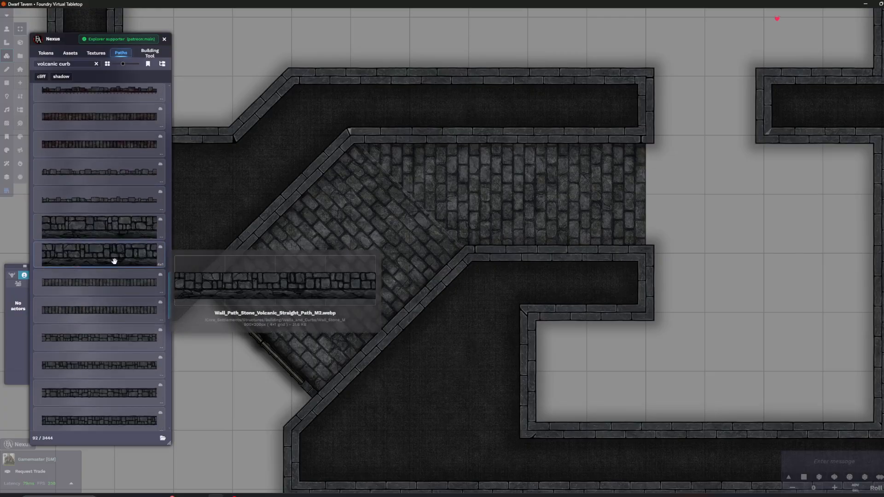
scroll(115, 272, "down", 5)
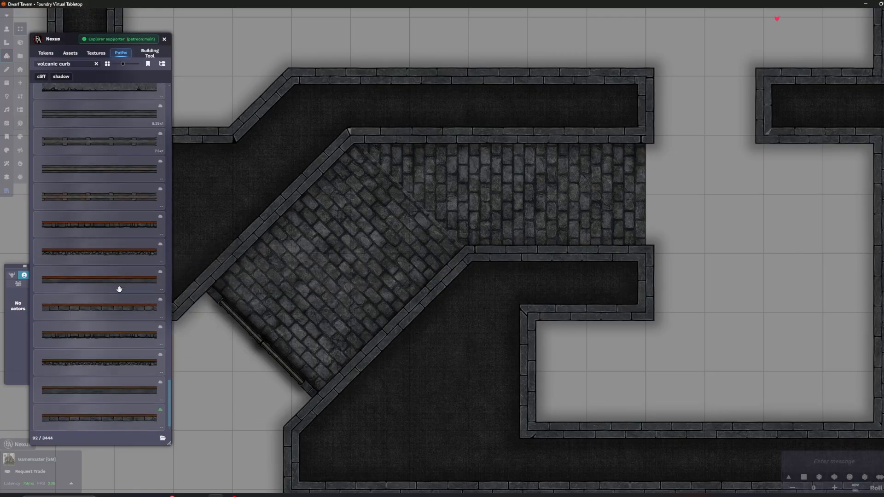
scroll(138, 253, "up", 20)
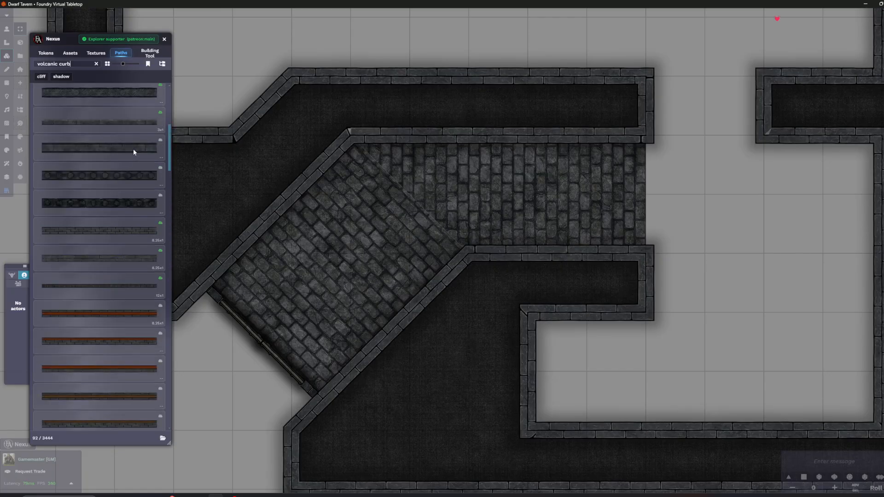
scroll(133, 149, "up", 3)
mouse_move(117, 204)
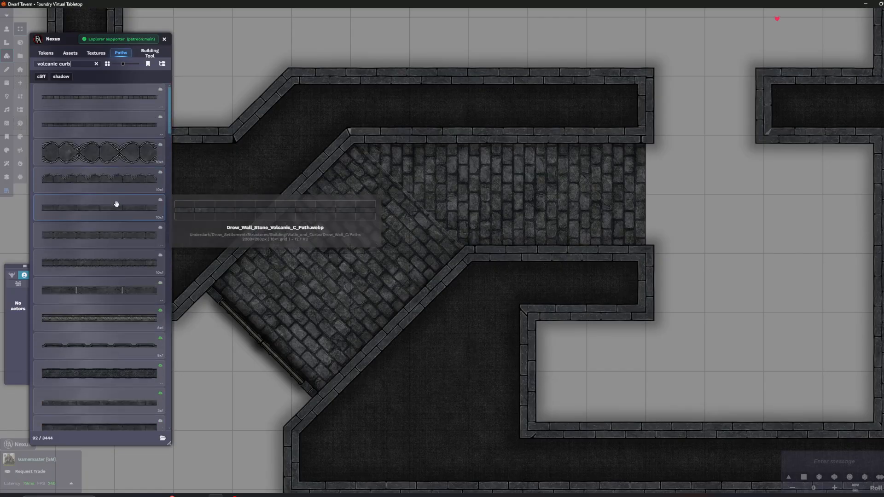
mouse_move(103, 134)
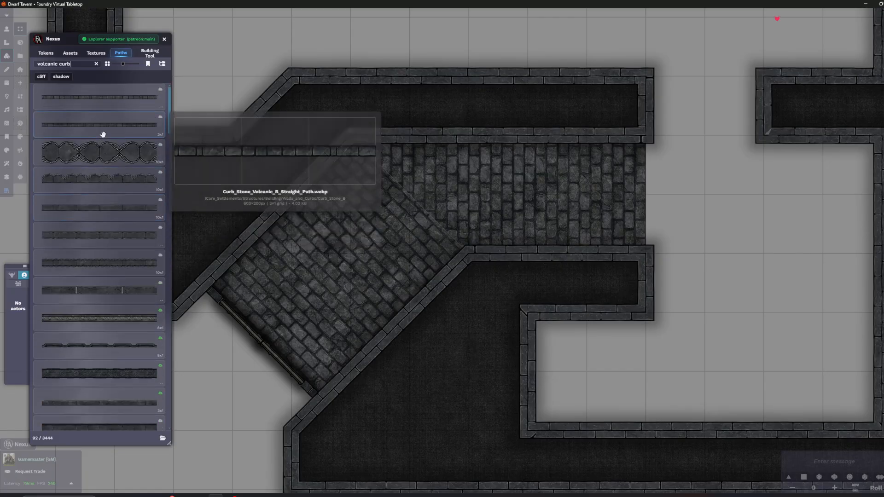
left_click(103, 101)
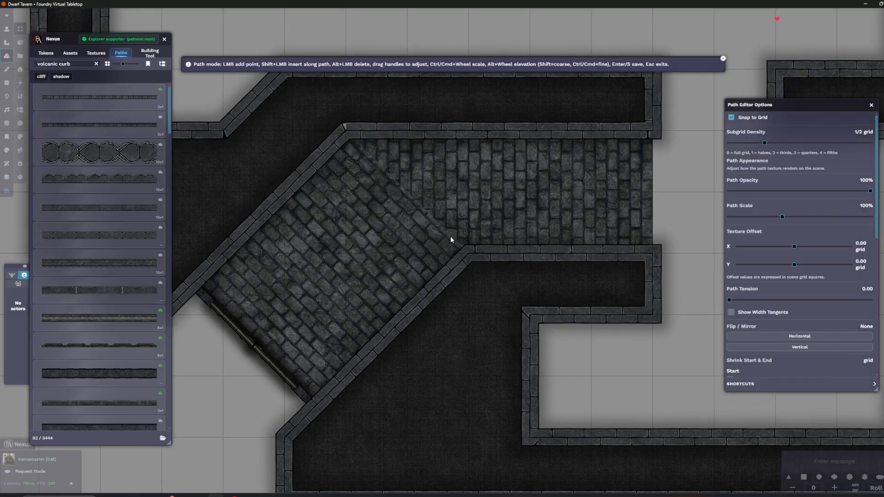
Adjust the curb path's elevation, draw it along the seam between the diagonal and horizontal corridor floors, and save it
scroll(396, 181, "down", 2, "alt")
scroll(396, 182, "up", 3, "alt")
left_click(463, 246)
left_click(349, 132)
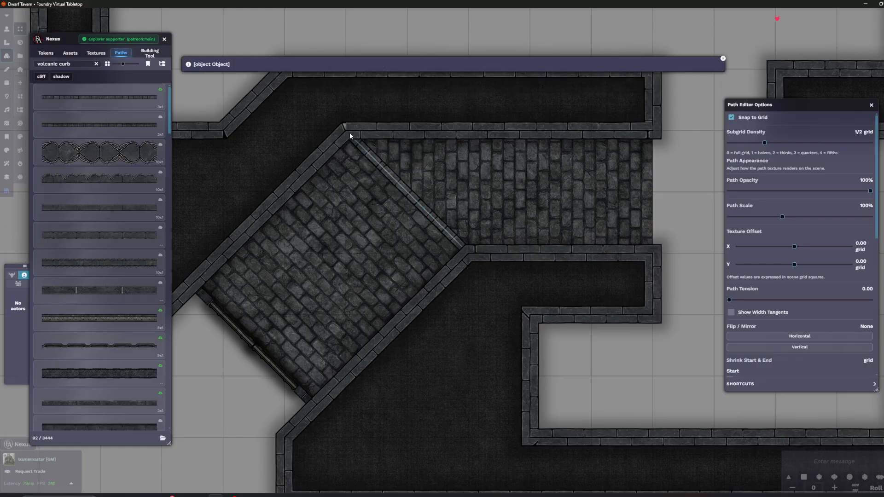
left_click_drag(395, 217, 406, 249)
key("s")
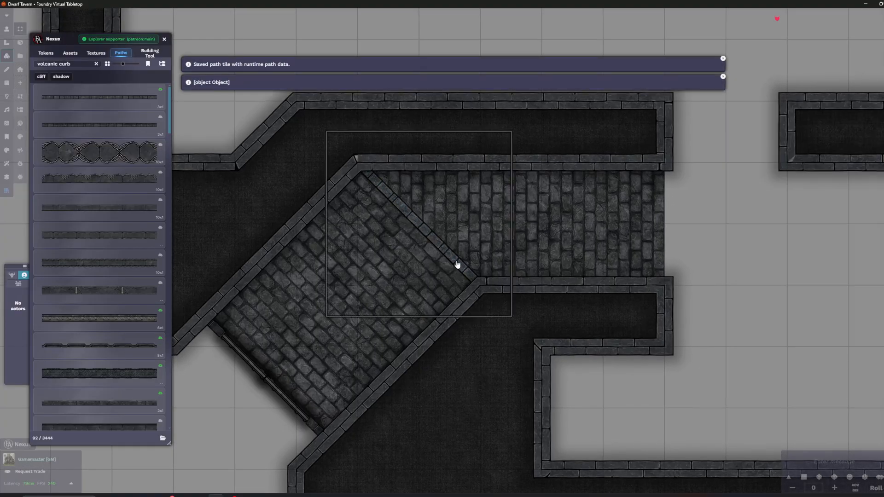
Look over the large main hall and the small room adjoining the entrance corridor
scroll(280, 386, "down", 2)
left_click_drag(259, 409, 299, 329)
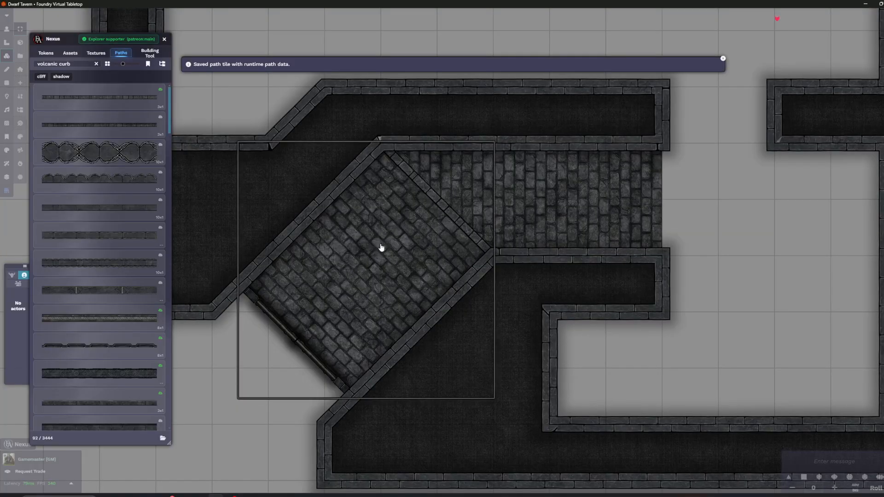
scroll(730, 197, "down", 1)
left_click_drag(729, 197, 520, 296)
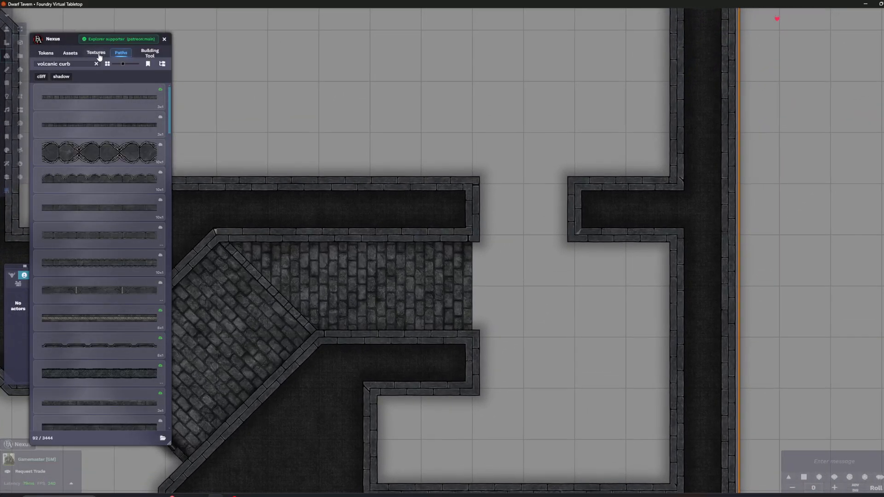
left_click(96, 54)
scroll(661, 319, "down", 3)
left_click_drag(812, 359, 780, 315)
scroll(568, 256, "down", 2)
left_click_drag(568, 257, 556, 345)
scroll(557, 346, "down", 2)
left_click_drag(520, 255, 517, 271)
scroll(507, 329, "down", 1)
left_click_drag(508, 329, 496, 265)
scroll(495, 345, "down", 1)
scroll(473, 308, "up", 4)
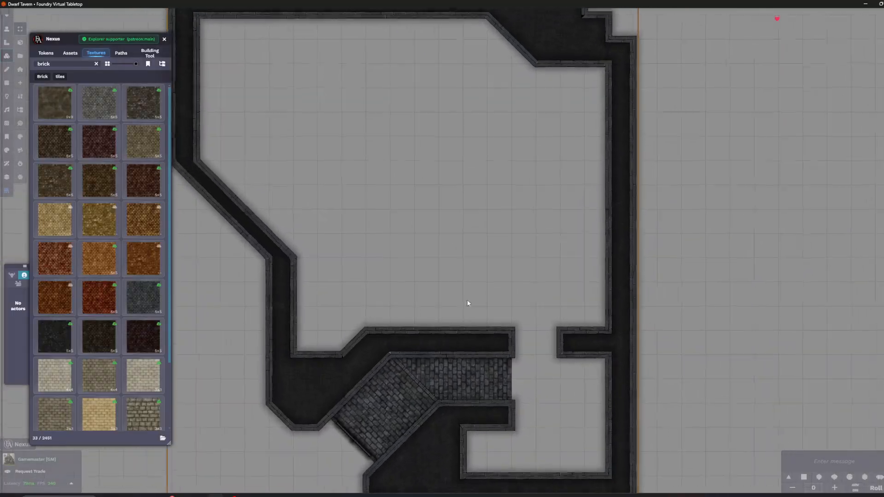
left_click_drag(247, 268, 278, 291)
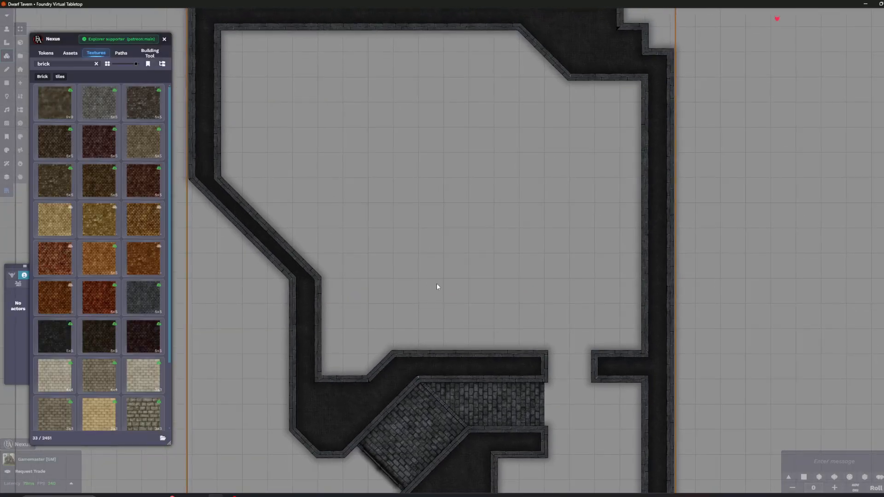
left_click_drag(553, 318, 571, 341)
scroll(544, 327, "down", 1)
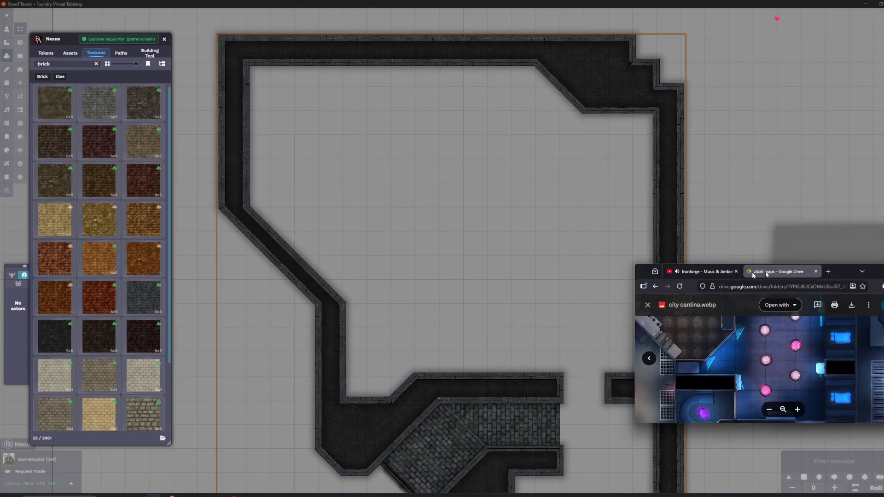
Switch to the browser to examine the city cantina.webp reference map in Google Drive, and return to the Dwarf Tavern scene
left_click(791, 267)
scroll(417, 350, "up", 2)
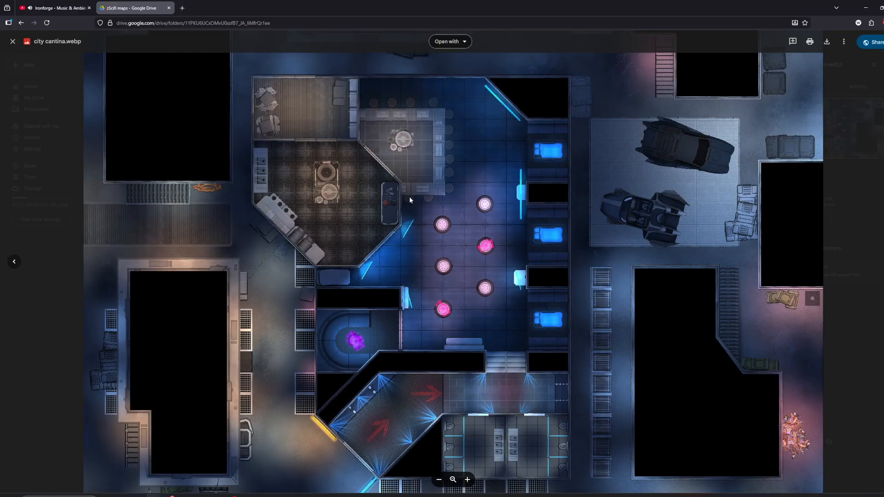
left_click_drag(483, 4, 883, 184)
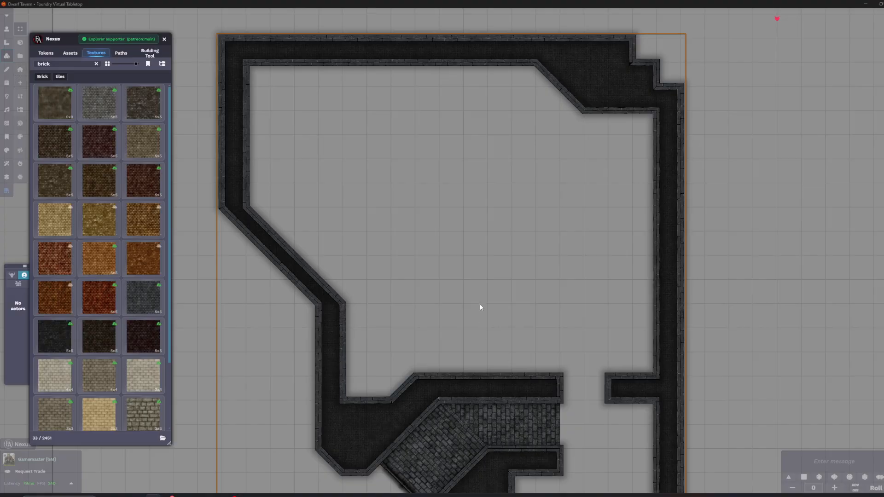
Search the asset library for "table walnut"
scroll(539, 324, "down", 1)
left_click_drag(503, 290, 470, 178)
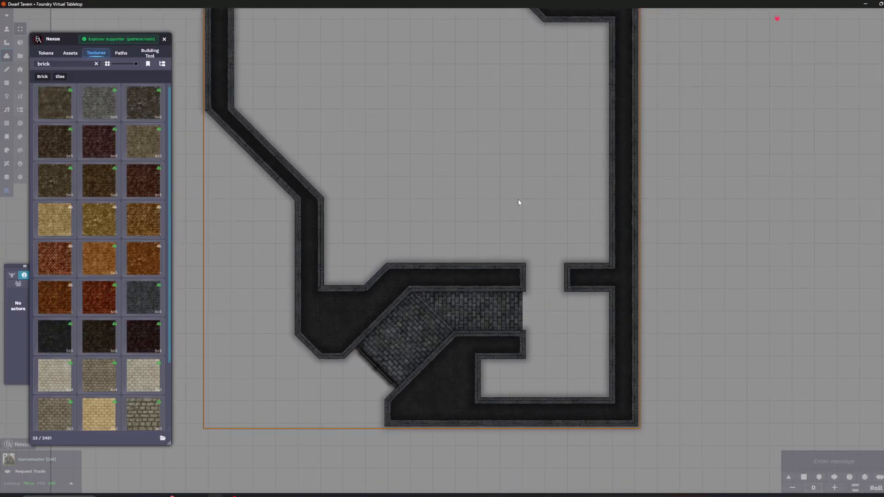
left_click_drag(521, 259, 482, 299)
scroll(483, 299, "up", 4)
left_click_drag(503, 243, 456, 253)
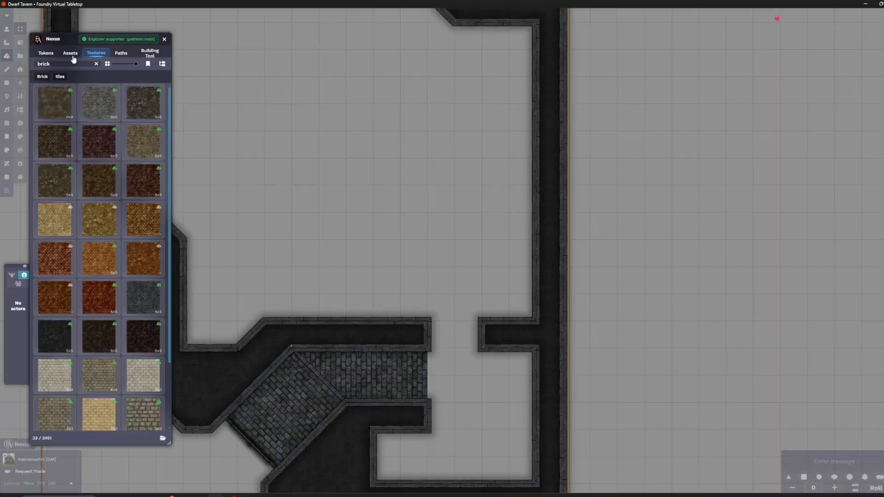
left_click(70, 53)
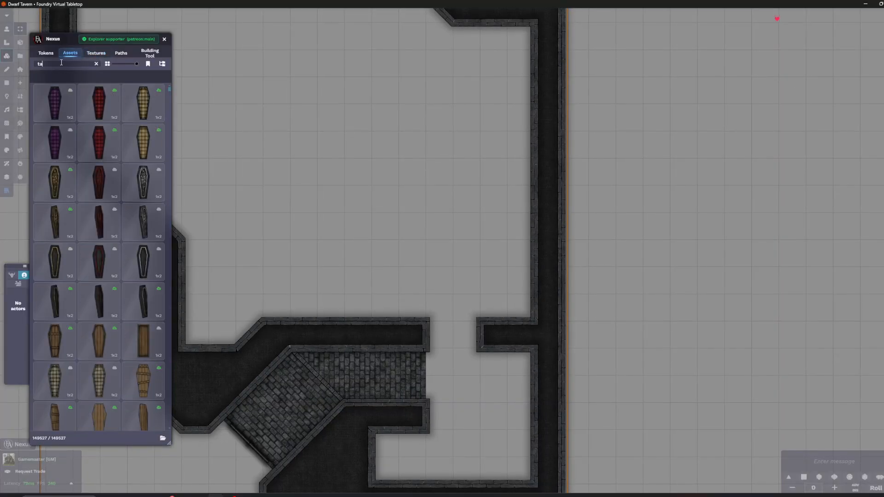
left_click(61, 62)
type("table walnut")
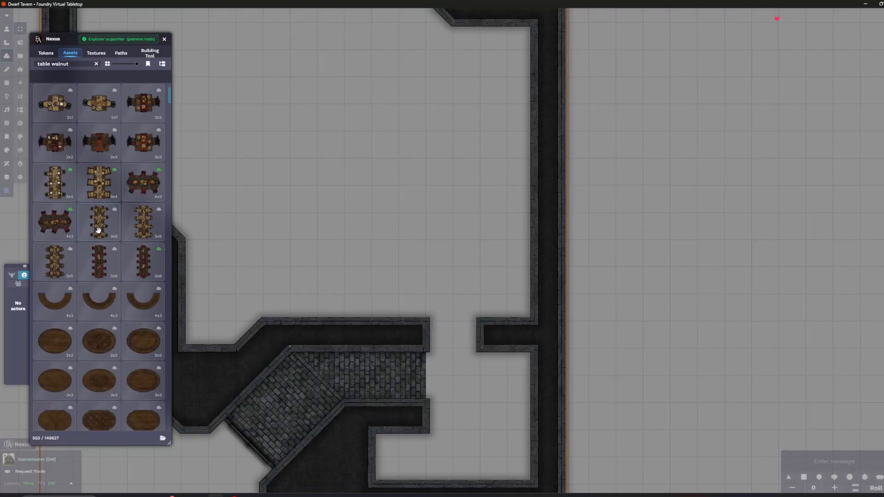
Find a filled 1x2 walnut table among the results and preview it in the main hall at 270° rotation
scroll(98, 231, "down", 20)
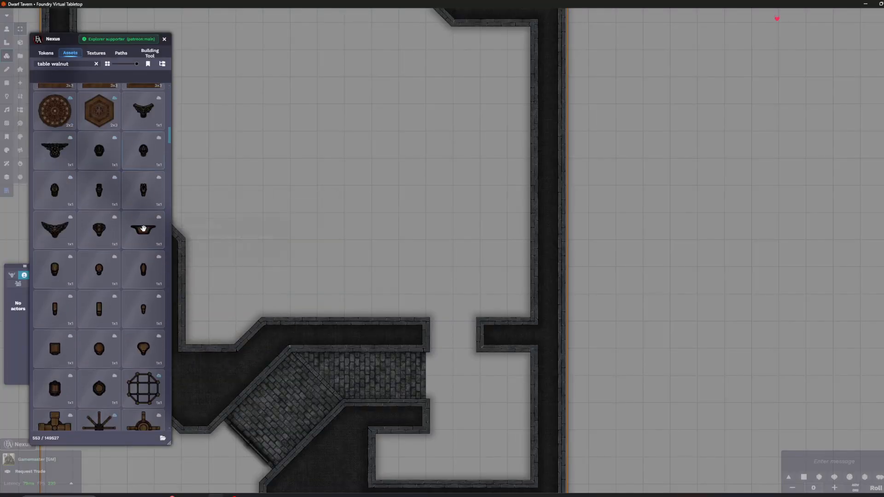
left_click_drag(167, 155, 170, 208)
mouse_move(97, 253)
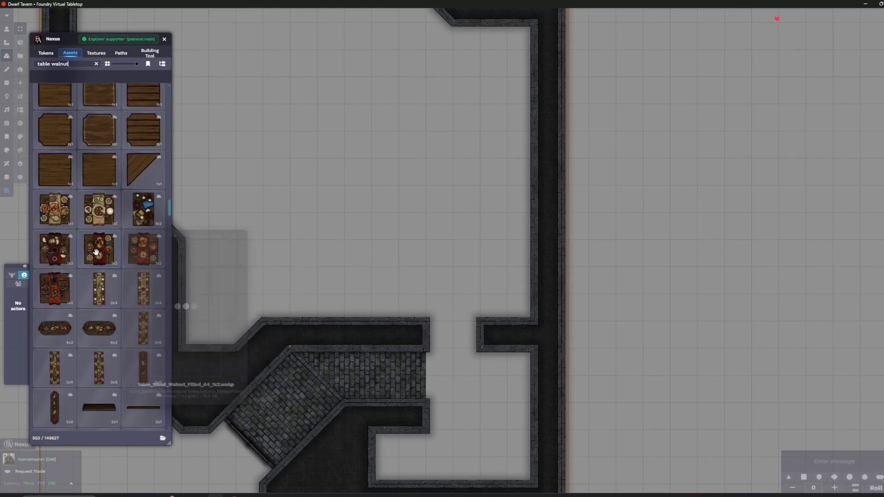
left_click(60, 293)
left_click(144, 208)
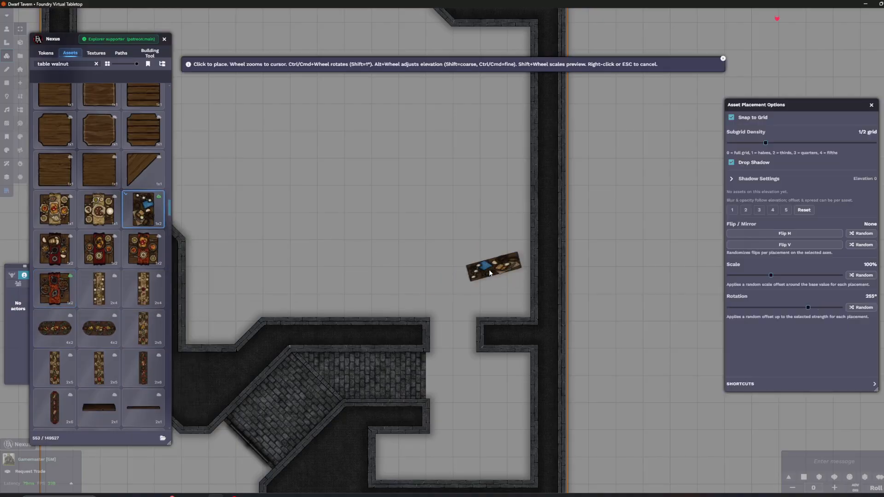
scroll(496, 280, "down", 1, "ctrl")
scroll(483, 276, "up", 5)
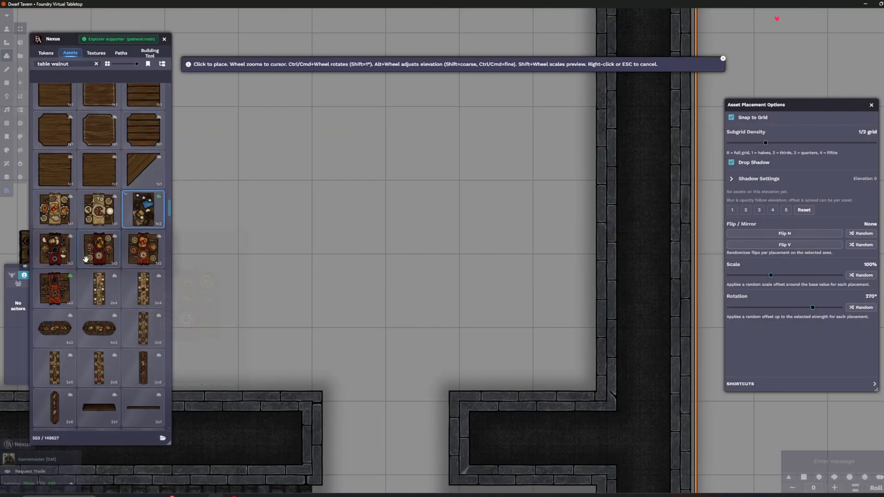
Switch the placement asset to a filled walnut table with a red cloth and examine the remaining walnut table assets
left_click(65, 255)
scroll(112, 319, "down", 9)
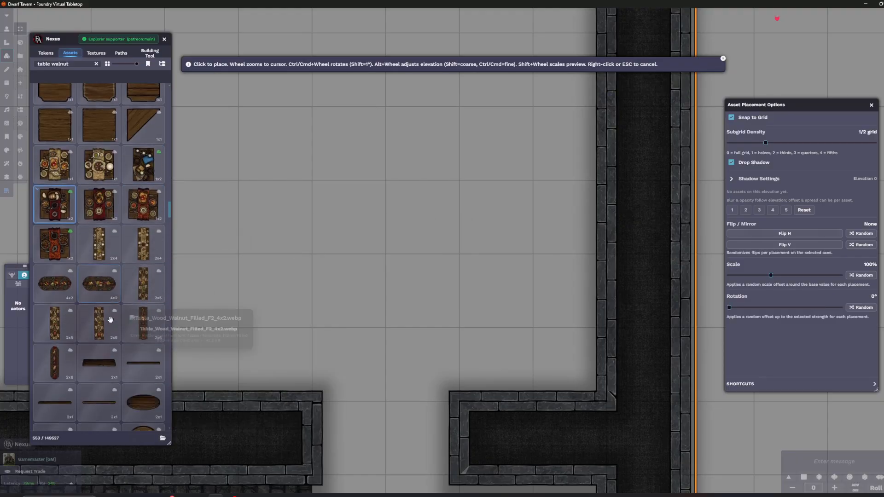
scroll(127, 285, "down", 15)
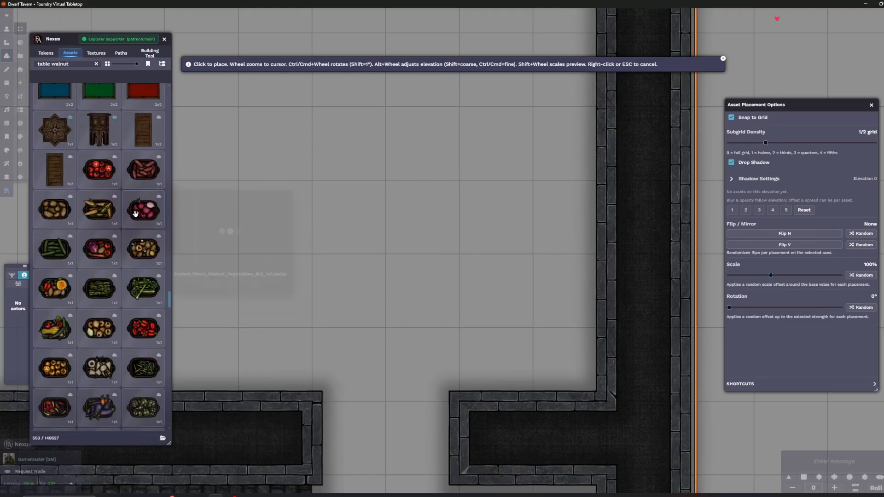
scroll(136, 204, "down", 10)
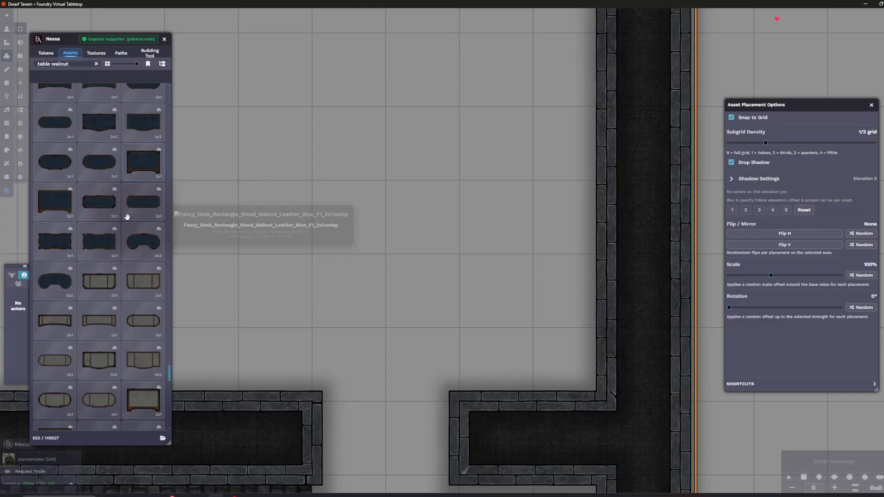
scroll(120, 230, "down", 10)
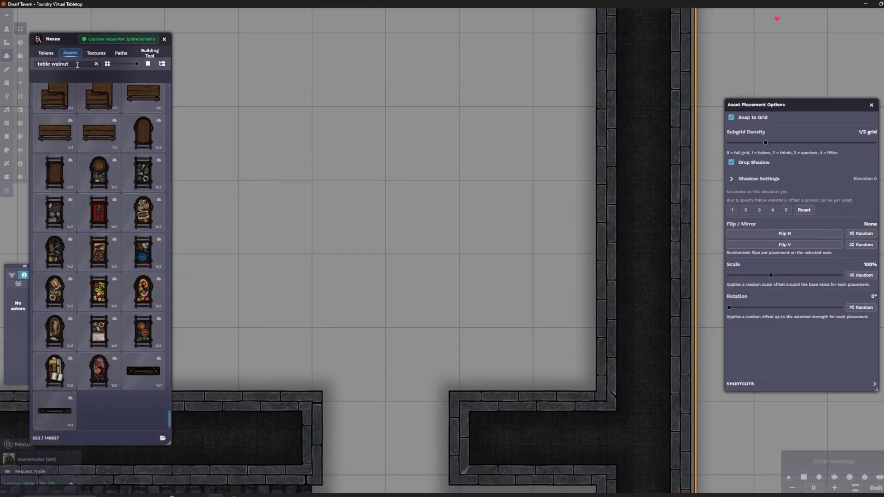
Search the asset library for "table arrang" and choose the filled 2x2 wooden table arrangement with two benches for placement
left_click_drag(75, 64, 51, 74)
type("arrang")
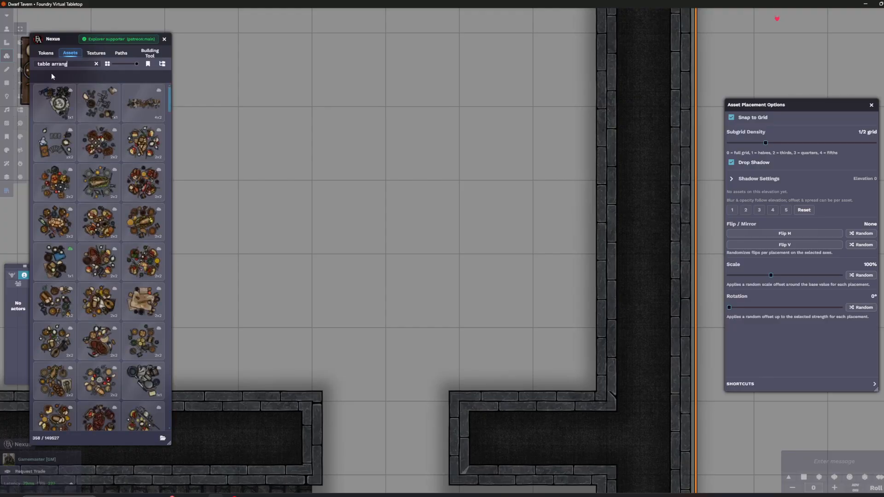
scroll(111, 239, "down", 10)
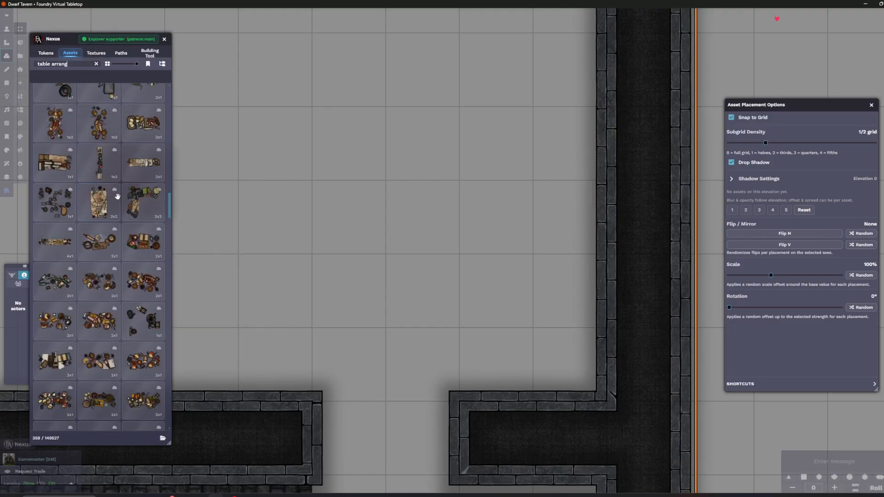
scroll(118, 181, "down", 6)
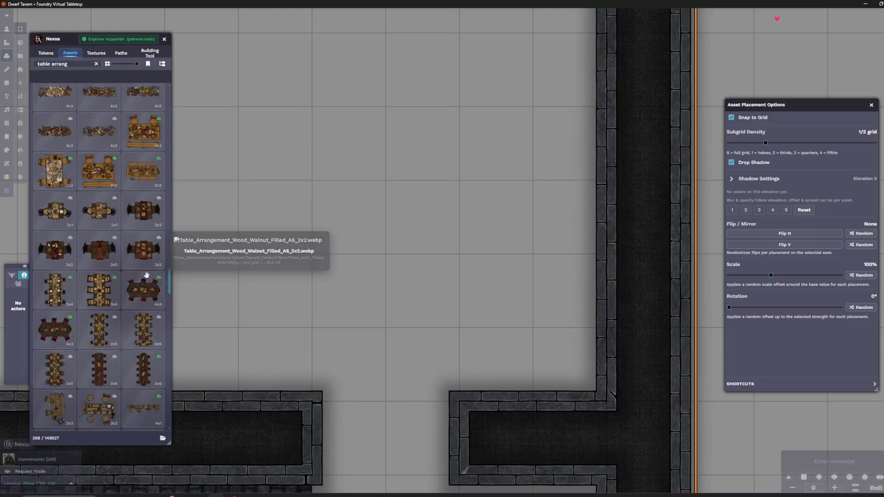
scroll(115, 229, "down", 6)
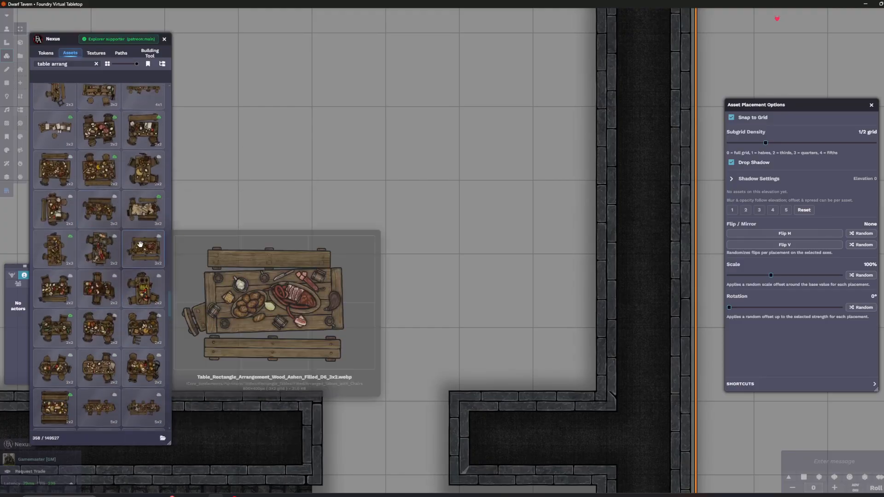
mouse_move(106, 374)
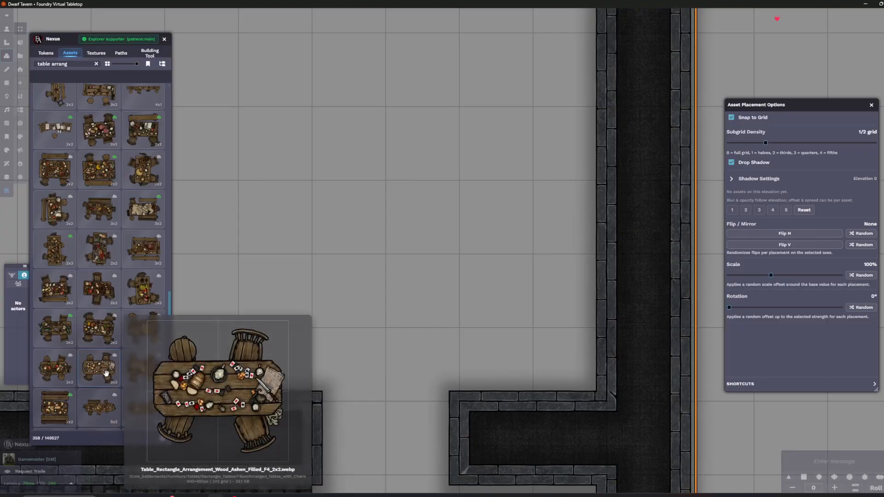
left_click(54, 407)
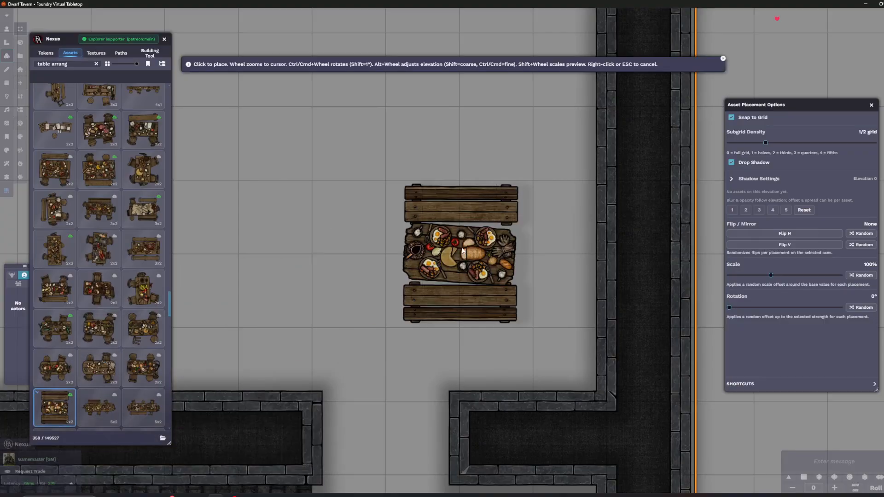
Scale the bench table arrangement to 105% and place three copies in a column along the main hall's east wall
scroll(415, 237, "down", 3)
scroll(511, 234, "up", 1, "shift")
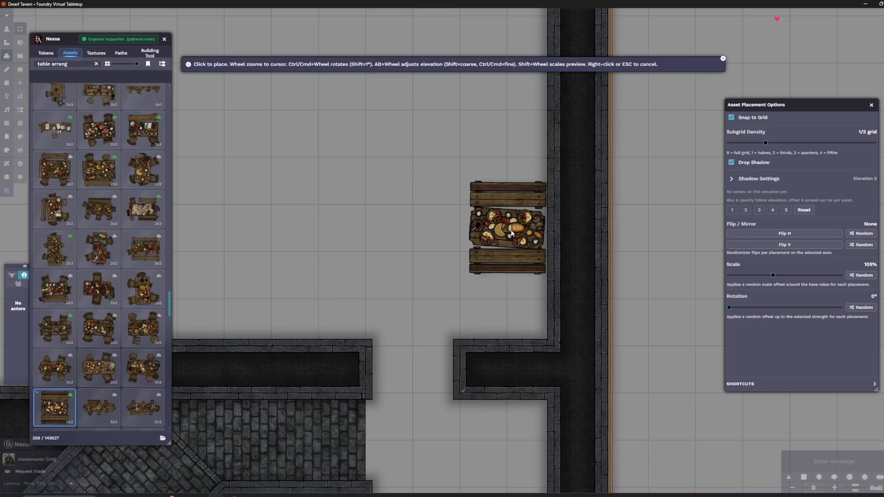
scroll(512, 233, "down", 2)
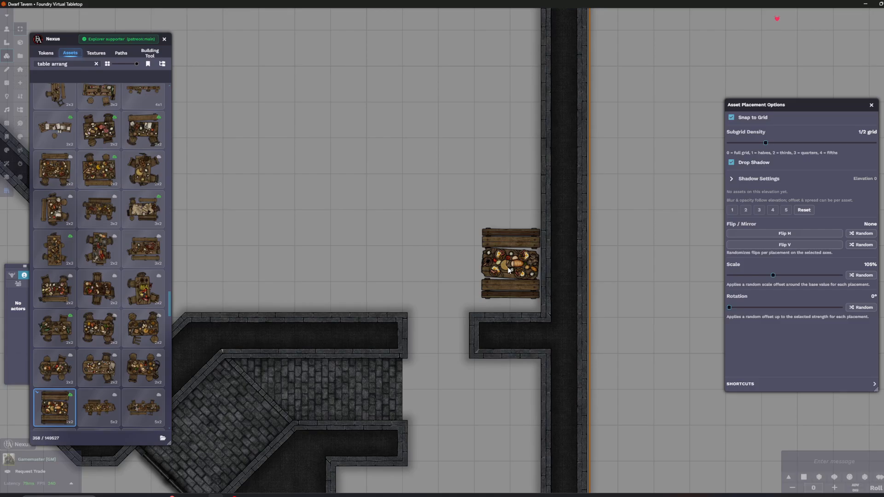
left_click(509, 271)
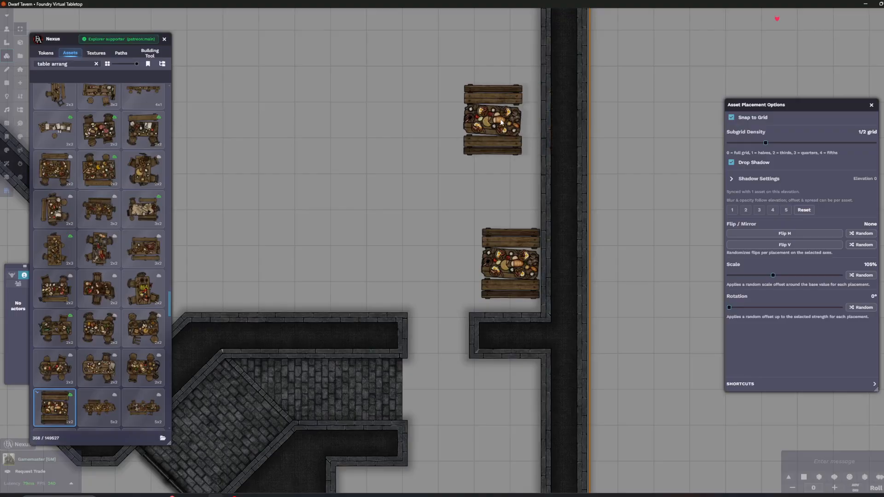
left_click(511, 127)
left_click_drag(457, 111, 433, 286)
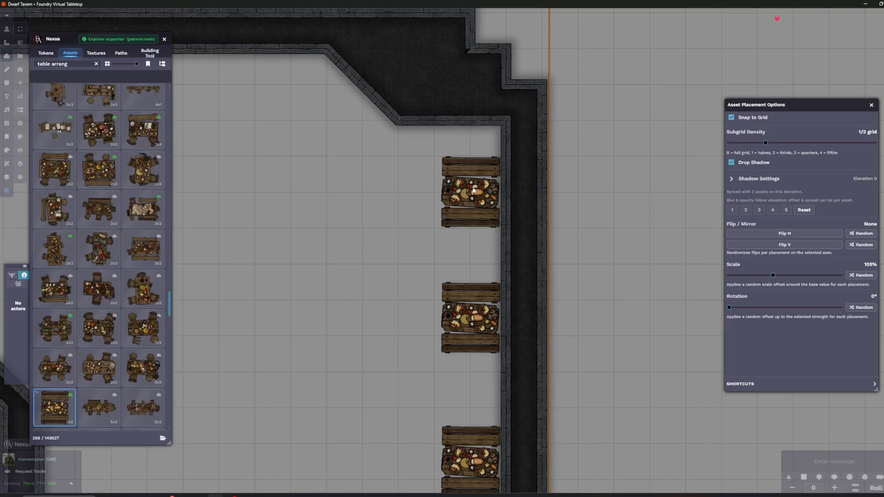
left_click(472, 174)
Start a wall session with the Wall_Brick_Volcanic_A_Straight path and no fill, using the Inner Wall subtool
left_click_drag(282, 171, 331, 129)
left_click(151, 53)
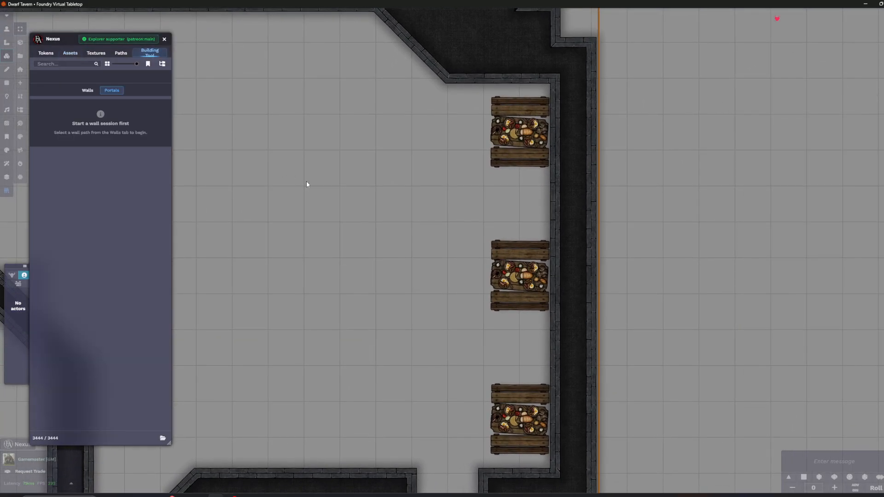
scroll(307, 191, "down", 5)
left_click_drag(196, 167, 296, 131)
left_click(90, 91)
mouse_move(90, 124)
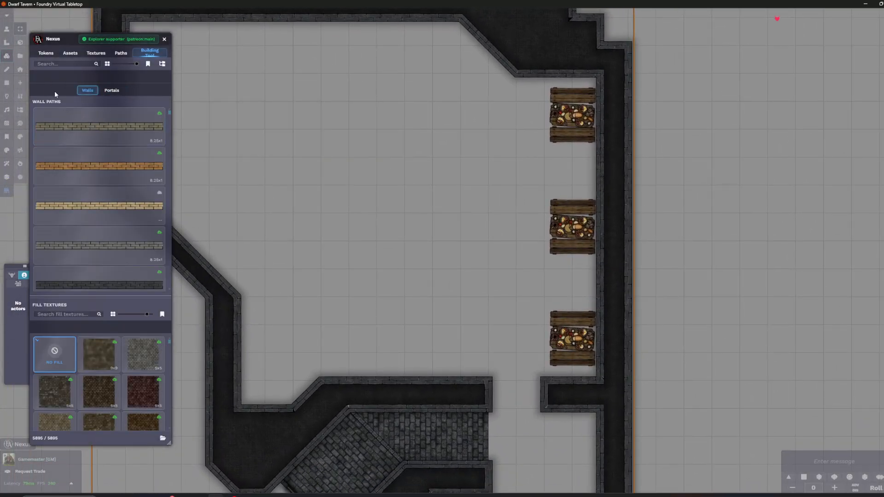
scroll(93, 211, "down", 2)
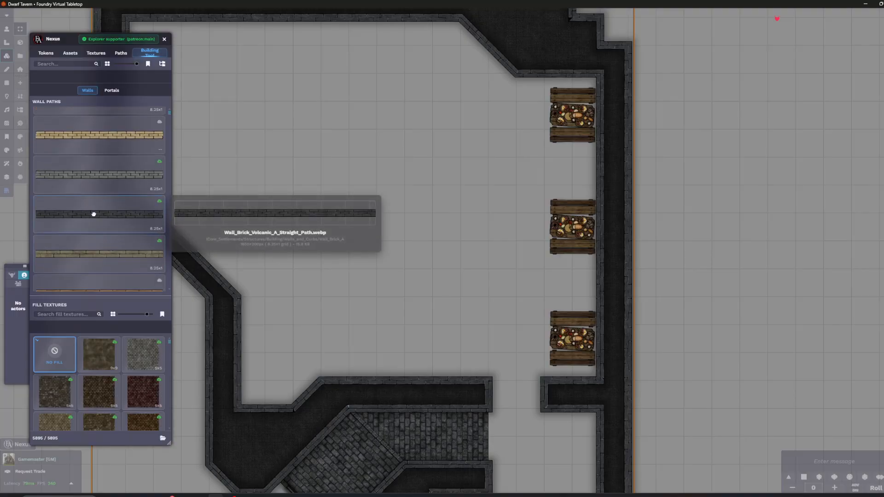
left_click(93, 213)
left_click(740, 186)
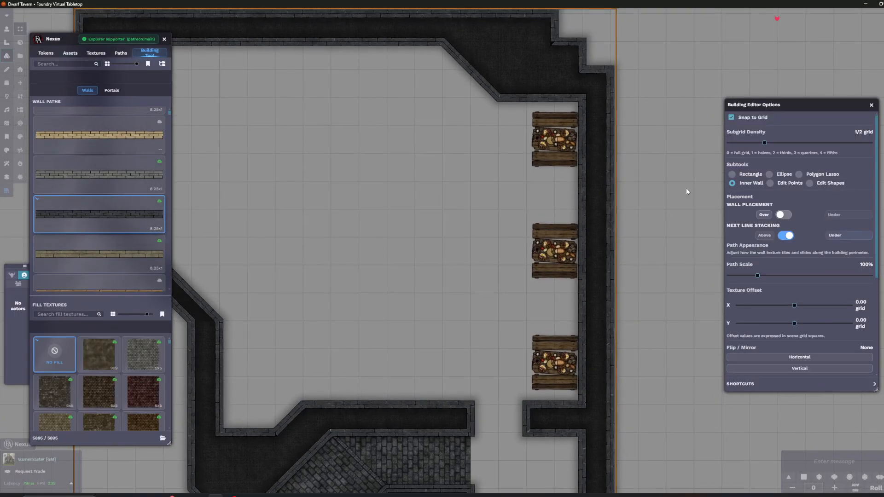
Draw a rectangular inner wall partition projecting from the east wall between the upper and middle tables
scroll(569, 181, "up", 1)
scroll(569, 183, "up", 1)
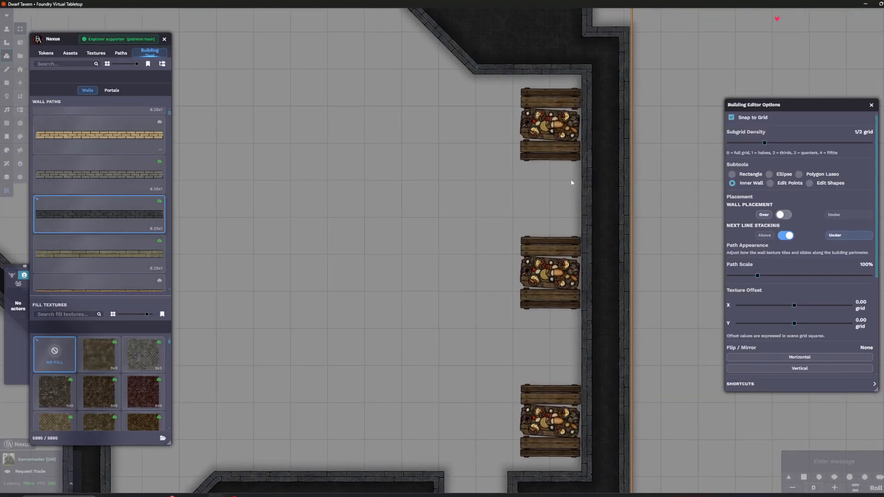
scroll(582, 182, "down", 2)
left_click_drag(501, 145, 510, 210)
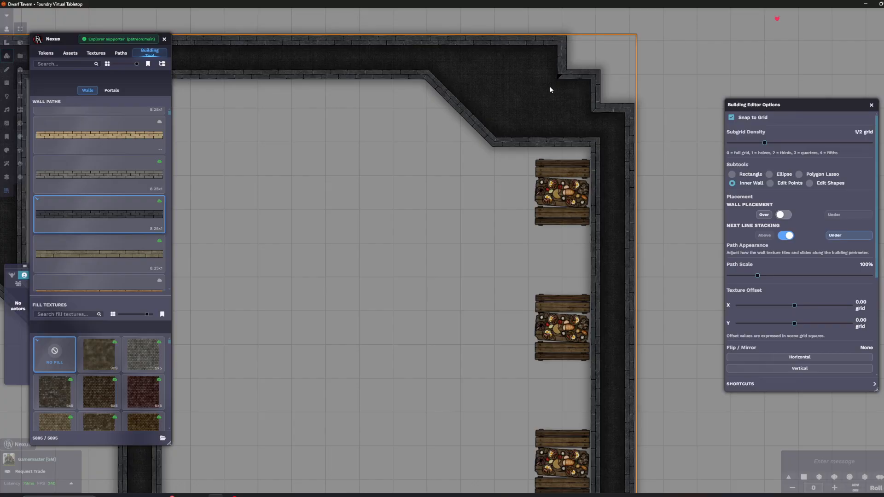
left_click_drag(564, 238, 565, 210)
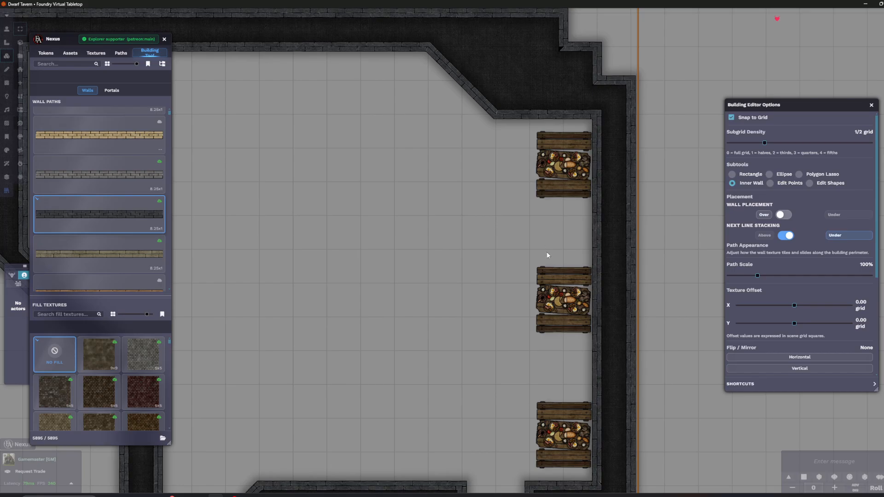
left_click(595, 217)
left_click(529, 215)
left_click(530, 254)
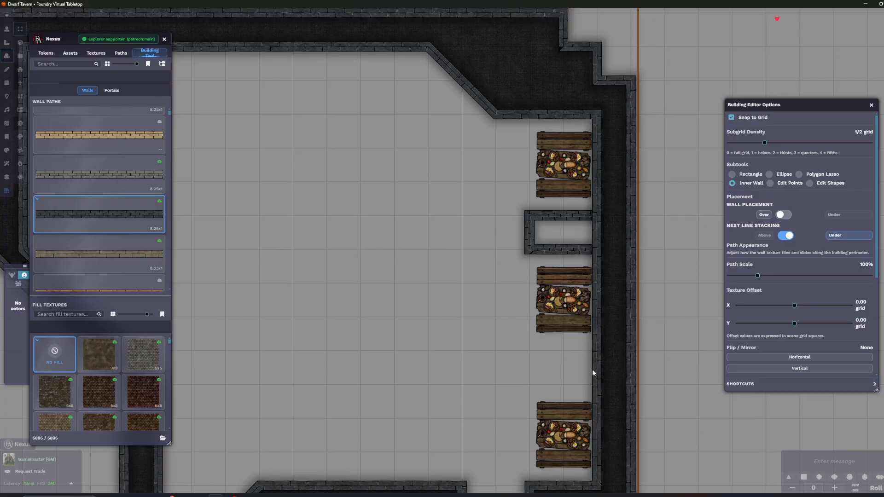
Draw a matching inner wall partition projecting from the east wall between the middle and lower tables
left_click(594, 352)
left_click(532, 385)
left_click_drag(508, 379, 490, 354)
left_click_drag(432, 294, 459, 399)
scroll(441, 287, "down", 1)
left_click_drag(588, 182, 586, 202)
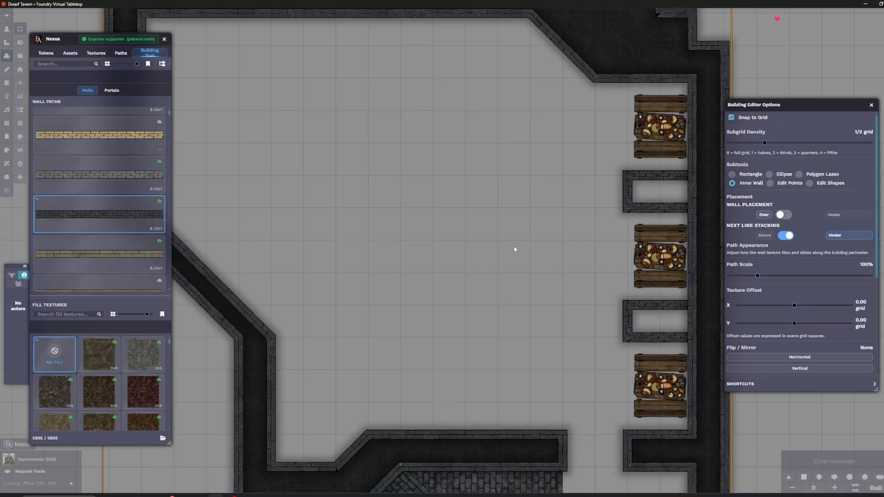
Draw a narrow rectangular inner wall partition projecting from the hall's west wall, just below its diagonal section
left_click_drag(367, 374, 385, 339)
scroll(377, 380, "up", 1)
scroll(380, 381, "up", 1)
left_click(292, 322)
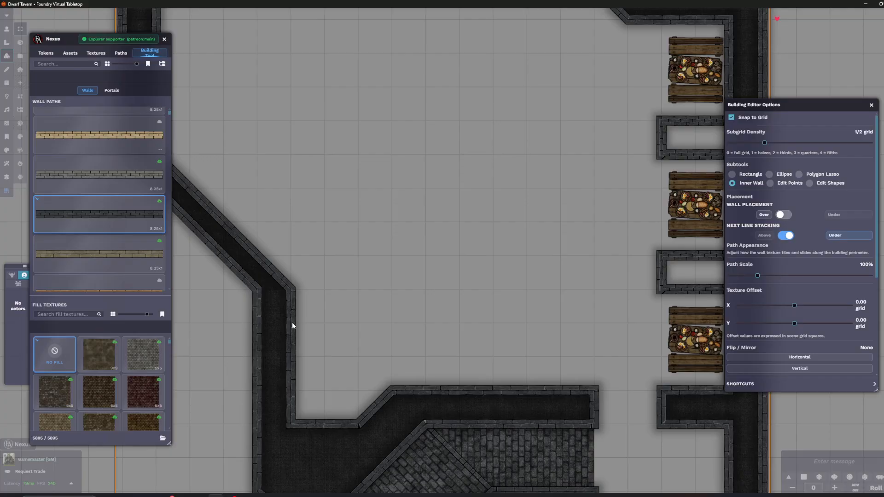
left_click(392, 325)
left_click(389, 291)
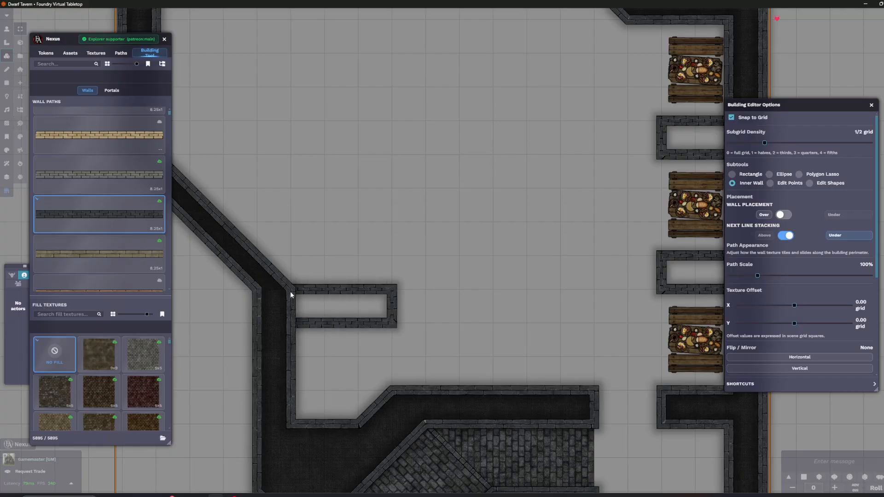
Draw an inner wall from the west partition's outer lower corner down to the corridor wall's corner, enclosing a small room
scroll(315, 374, "up", 3)
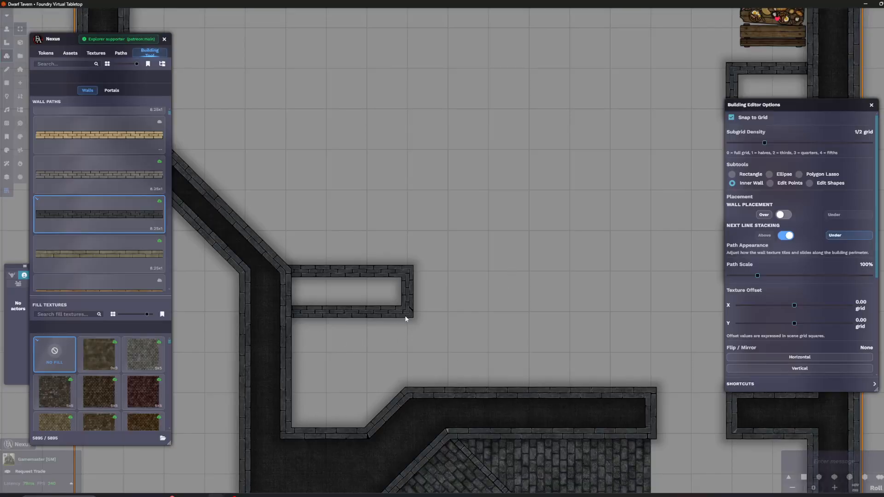
scroll(403, 423, "down", 1)
scroll(403, 424, "up", 1)
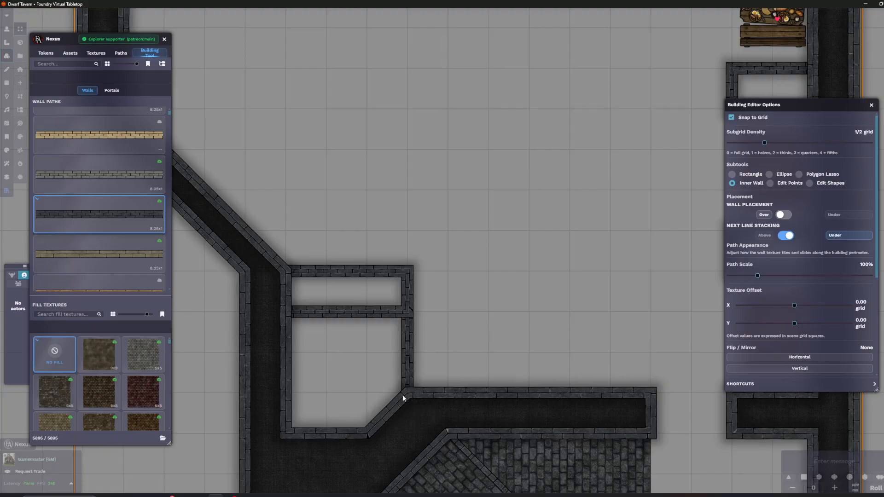
Replace the door texture with Door_Wood_Walnut_D, found by searching the door textures for "walnut"
left_click(112, 91)
scroll(275, 189, "up", 2)
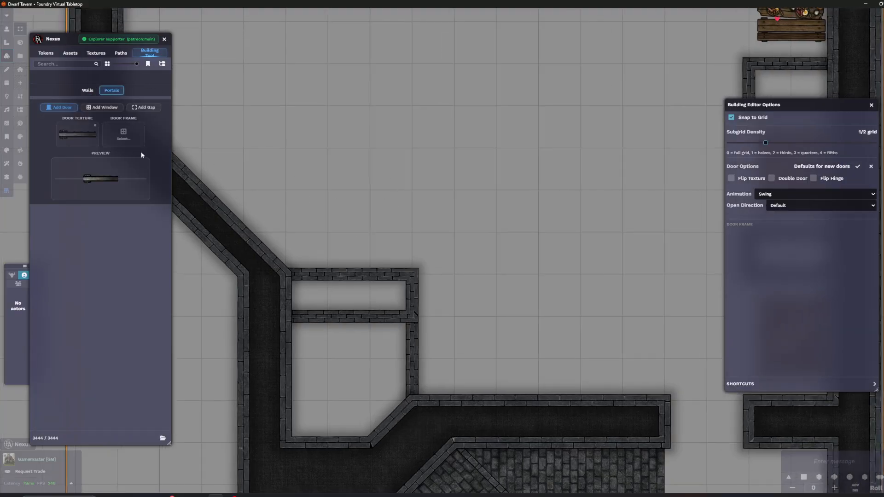
left_click(96, 126)
left_click(83, 138)
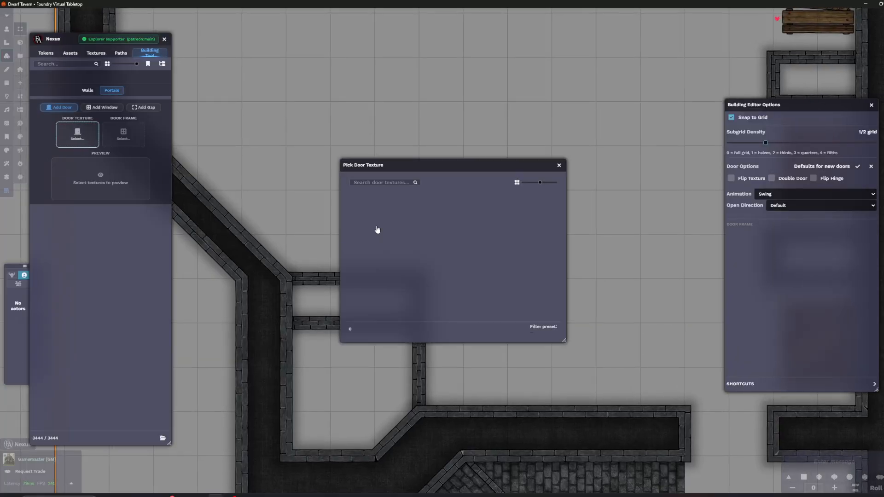
left_click(399, 183)
type("w")
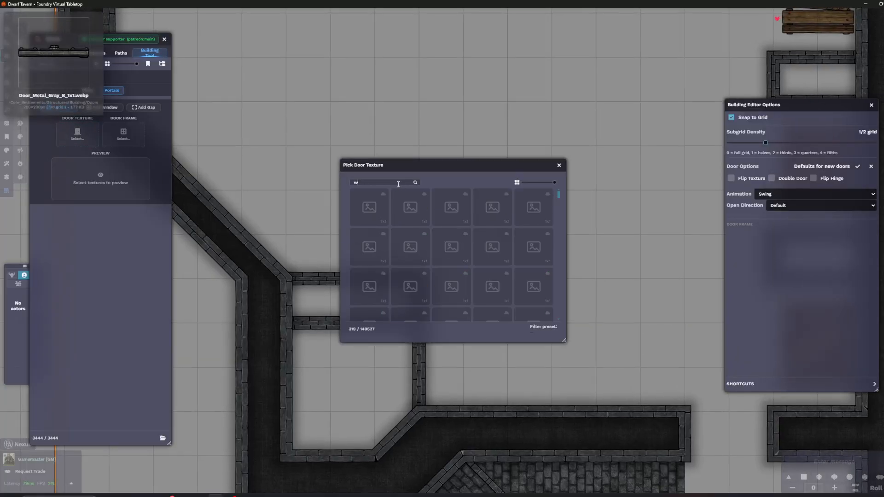
type("alnut")
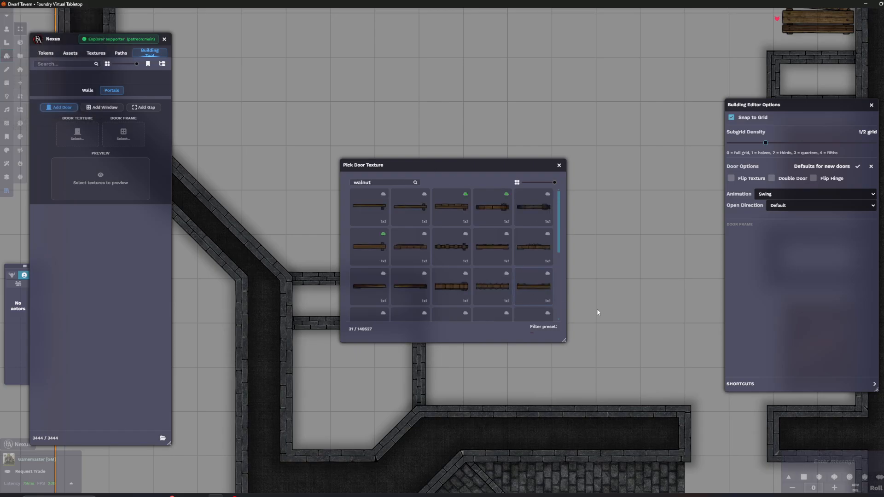
mouse_move(411, 251)
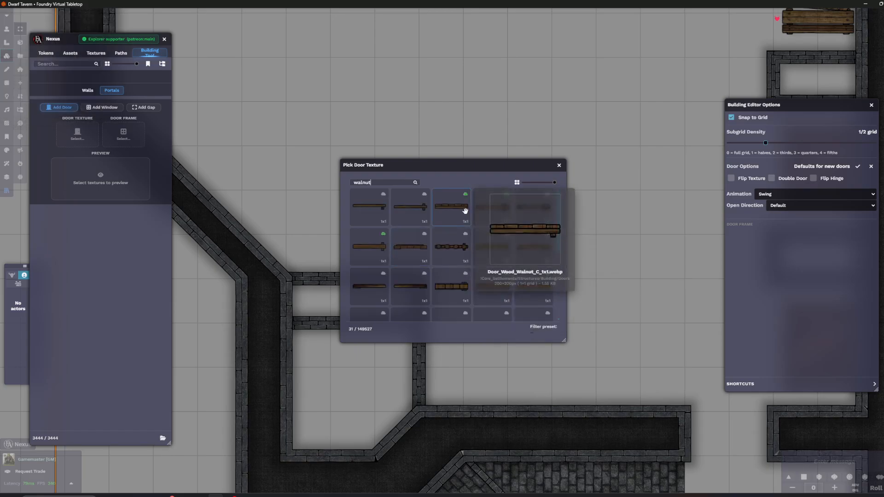
mouse_move(486, 210)
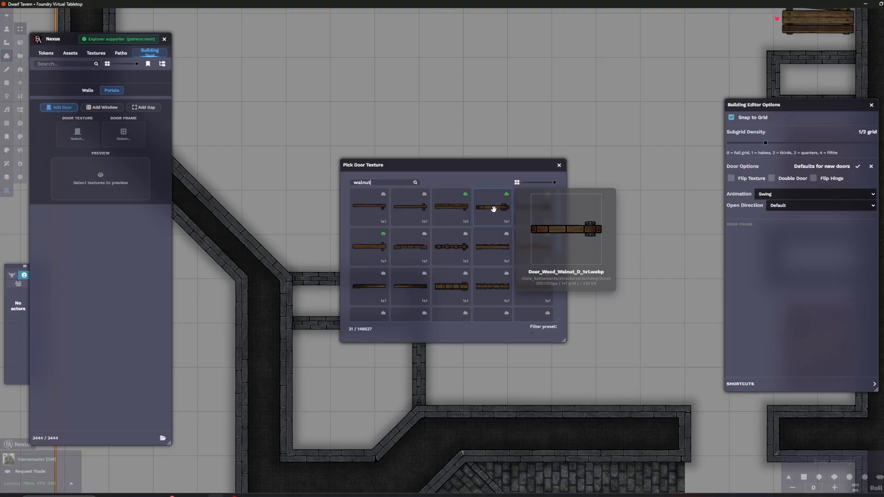
left_click(493, 209)
Place a walnut door in the small room's east wall, turn off grid snapping, and widen it to nearly fill the wall
scroll(483, 302, "up", 8)
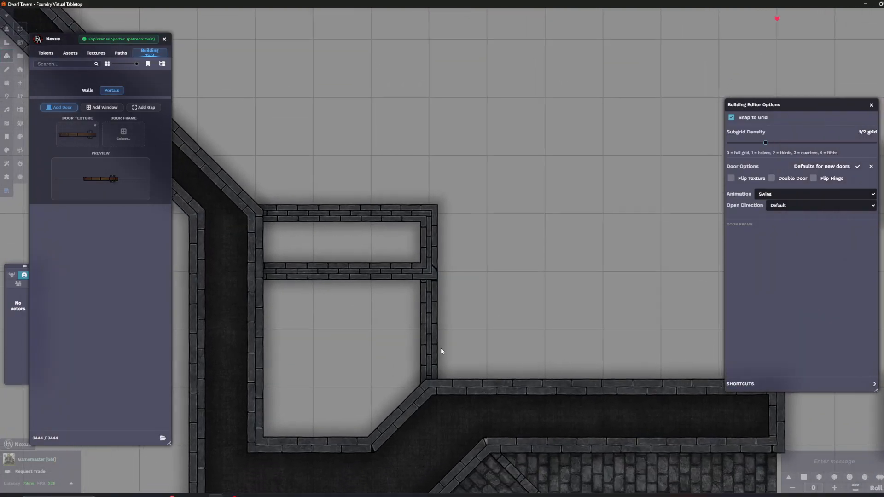
left_click(430, 331)
left_click_drag(534, 249, 576, 199)
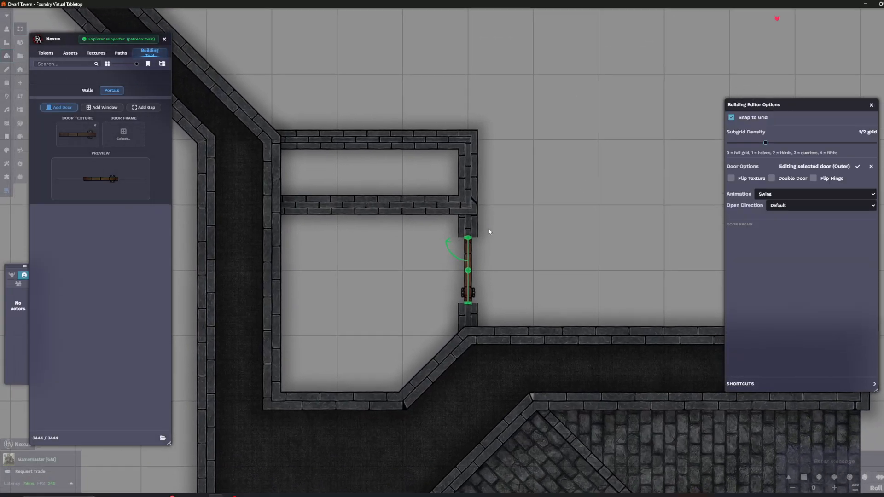
left_click_drag(488, 229, 480, 224)
left_click(731, 118)
left_click_drag(461, 235, 461, 226)
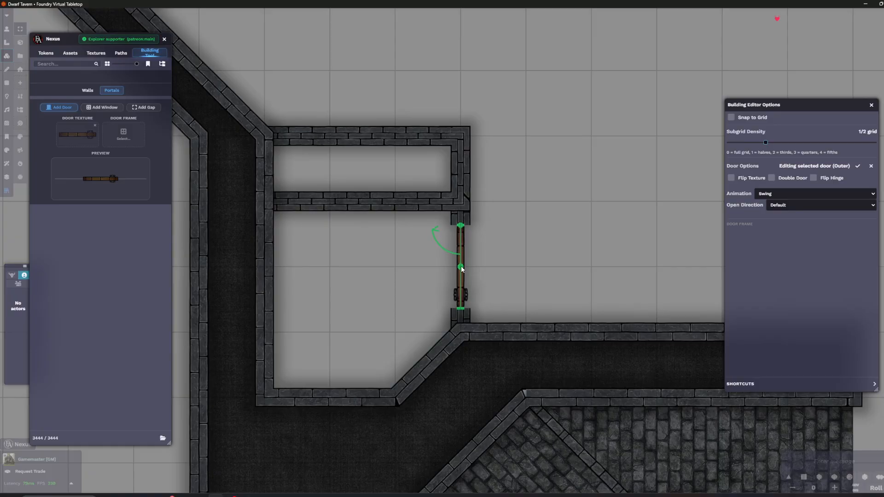
mouse_move(461, 228)
left_mouse_down()
mouse_move(463, 244)
mouse_move(461, 211)
left_mouse_up()
scroll(464, 245, "up", 1)
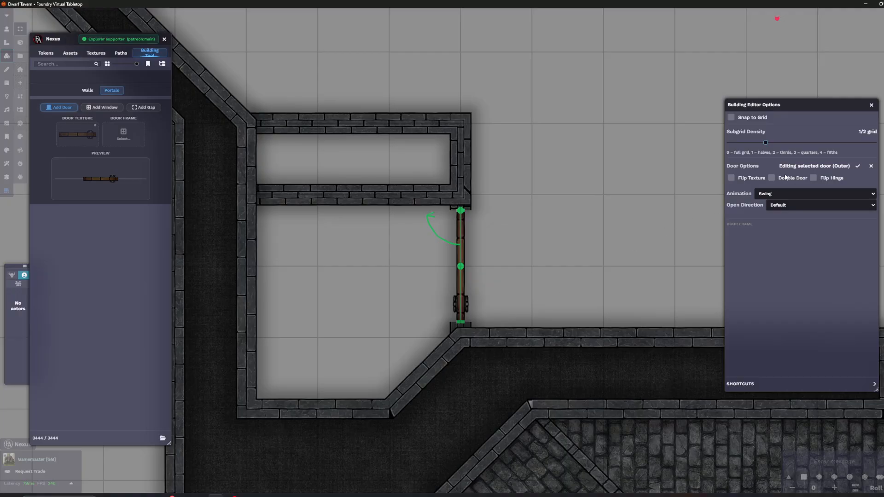
Make the small room's door a double door, narrow its opening slightly, and flip its hinge to open into the hall
left_click(771, 179)
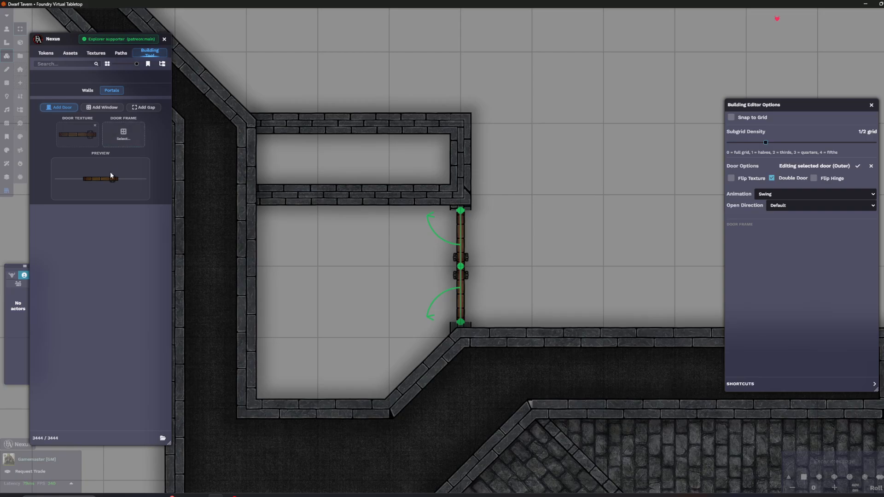
left_click_drag(460, 211, 461, 217)
left_click(814, 179)
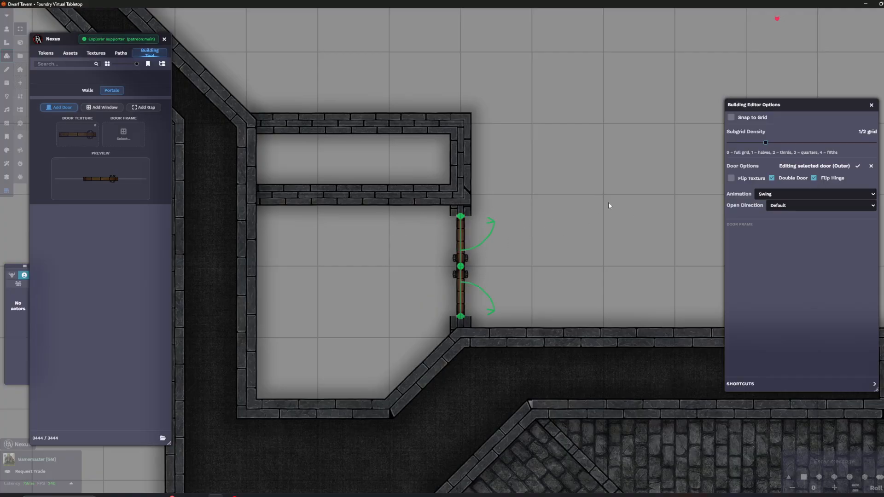
Try the small room's double door with its texture flipped and its hinge opening into the small room
left_click(819, 178)
left_click(730, 179)
scroll(479, 274, "up", 5)
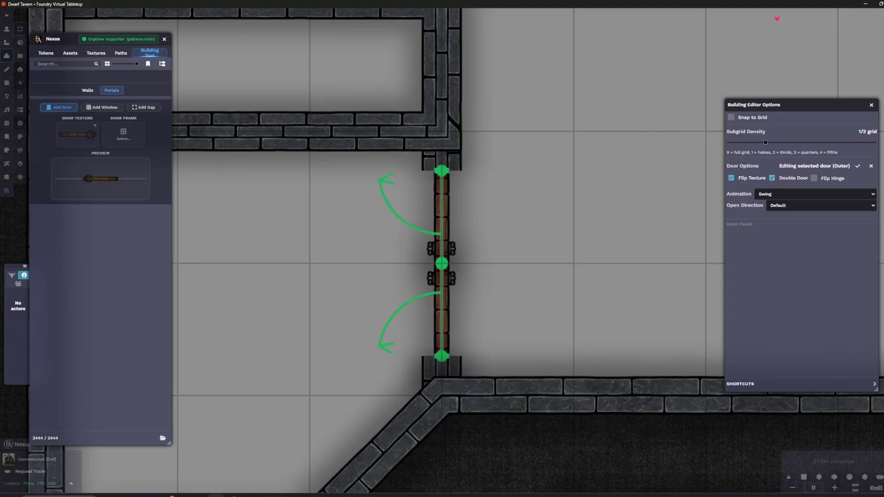
scroll(432, 295, "down", 3)
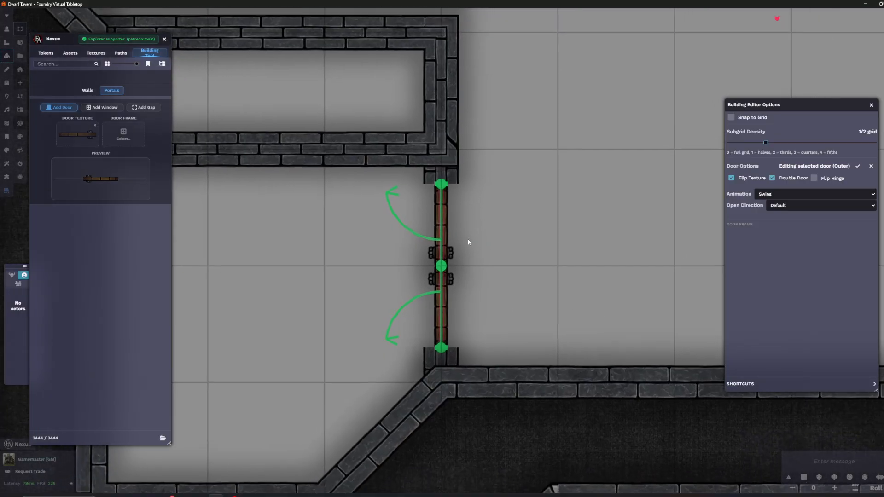
left_click_drag(383, 289, 412, 302)
left_click_drag(455, 237, 473, 241)
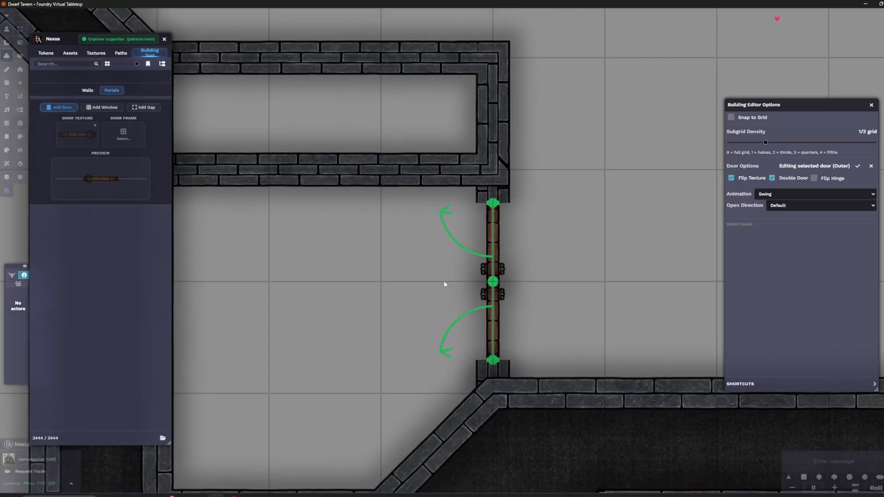
scroll(466, 284, "down", 1)
left_click_drag(614, 254, 602, 250)
scroll(636, 230, "down", 1)
scroll(616, 213, "down", 2)
mouse_move(578, 221)
left_mouse_down()
mouse_move(564, 227)
mouse_move(584, 224)
mouse_move(572, 224)
left_mouse_up()
scroll(566, 226, "down", 2)
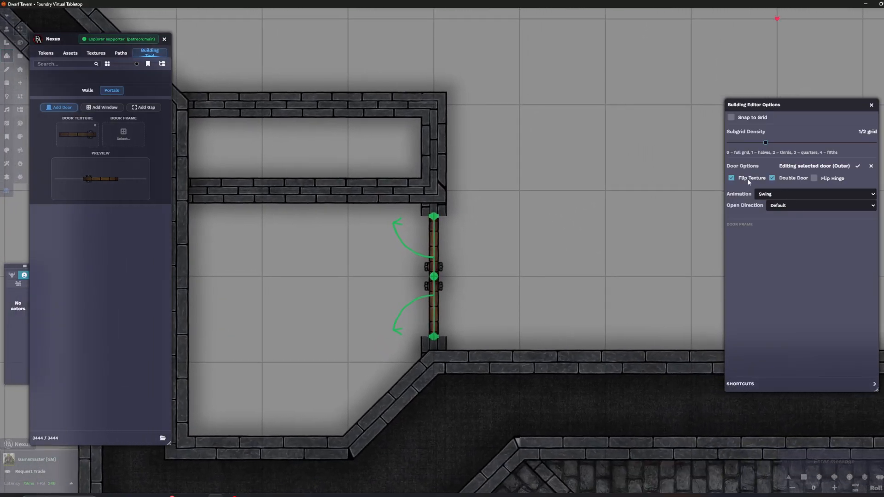
left_click(813, 178)
scroll(341, 253, "down", 1)
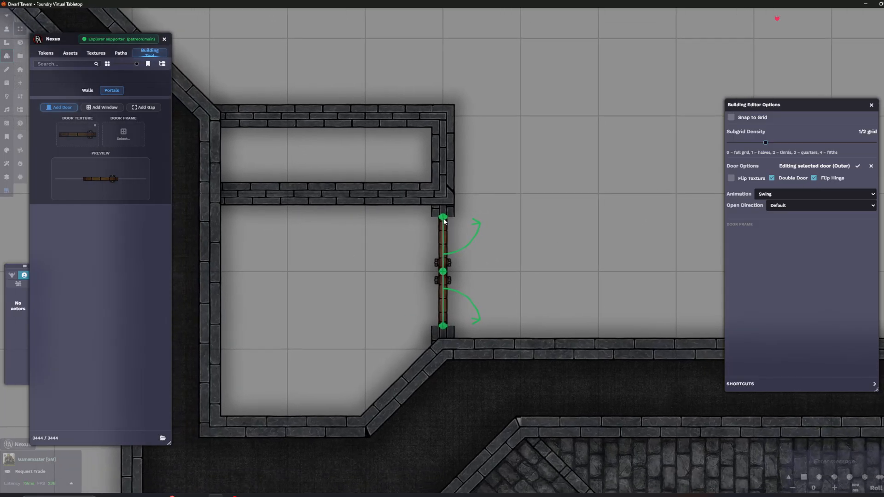
Narrow the small room's double door so more wall shows at both ends, and save the building
left_click_drag(444, 223, 442, 241)
left_click_drag(385, 238, 405, 217)
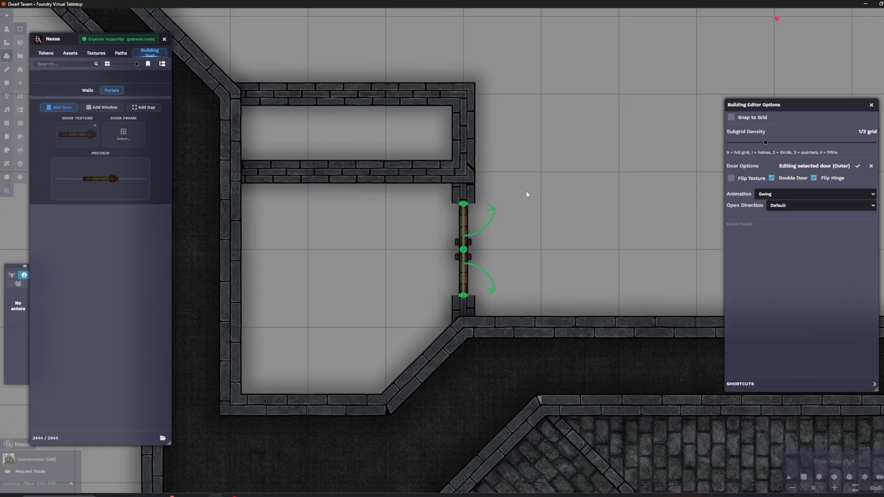
scroll(438, 270, "up", 3)
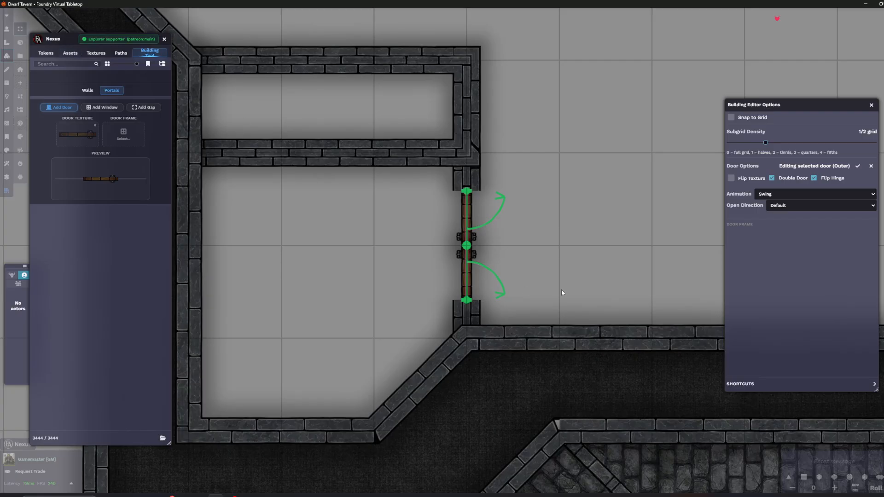
scroll(561, 291, "down", 1)
left_click_drag(545, 231, 539, 231)
key("ctrl+s")
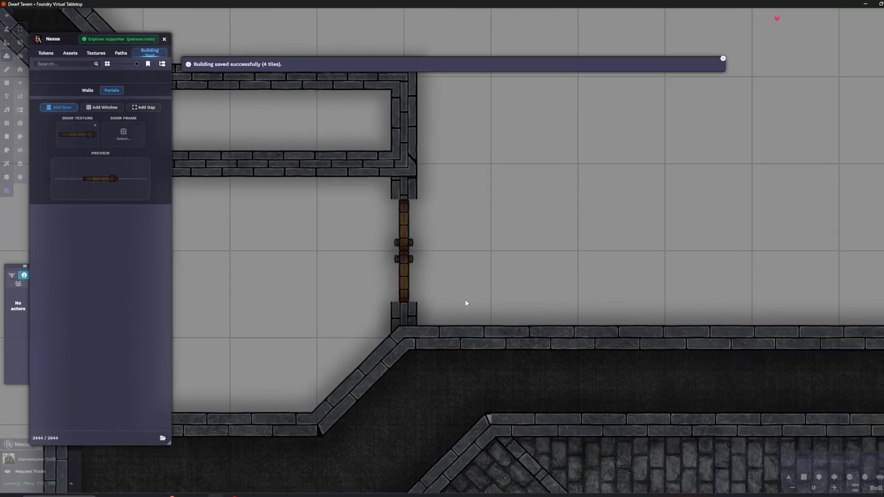
Inspect the small room's saved double door and the overall tavern layout with the asset browser closed
scroll(477, 308, "down", 3)
scroll(407, 245, "up", 2)
left_click_drag(530, 256, 533, 255)
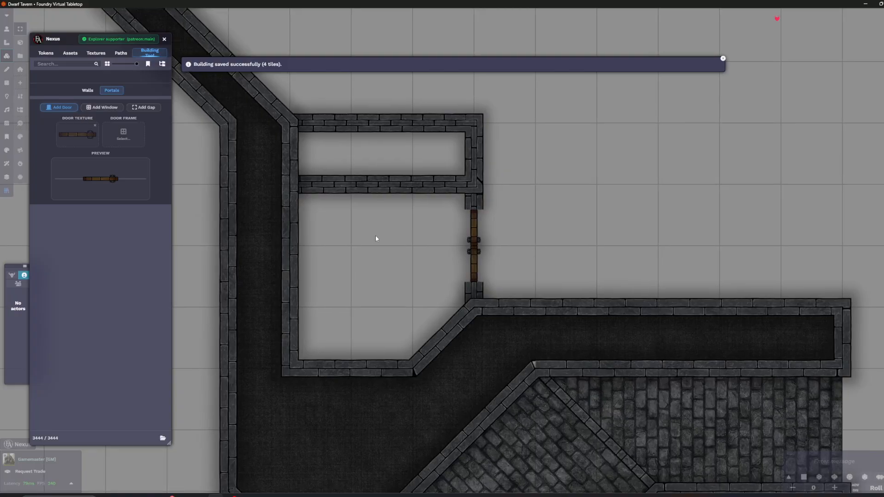
left_click_drag(532, 208, 504, 226)
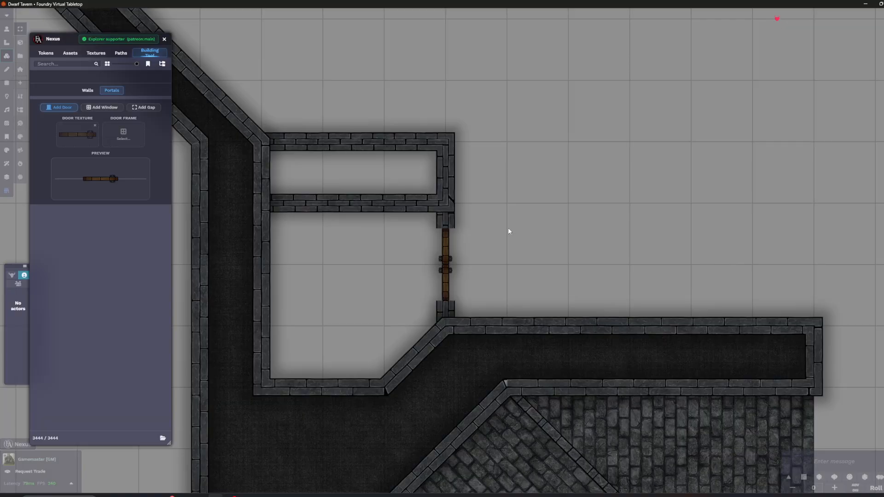
scroll(414, 301, "up", 3)
scroll(414, 281, "down", 6)
scroll(290, 295, "down", 2)
key("Escape")
scroll(153, 257, "down", 7)
scroll(205, 191, "down", 4)
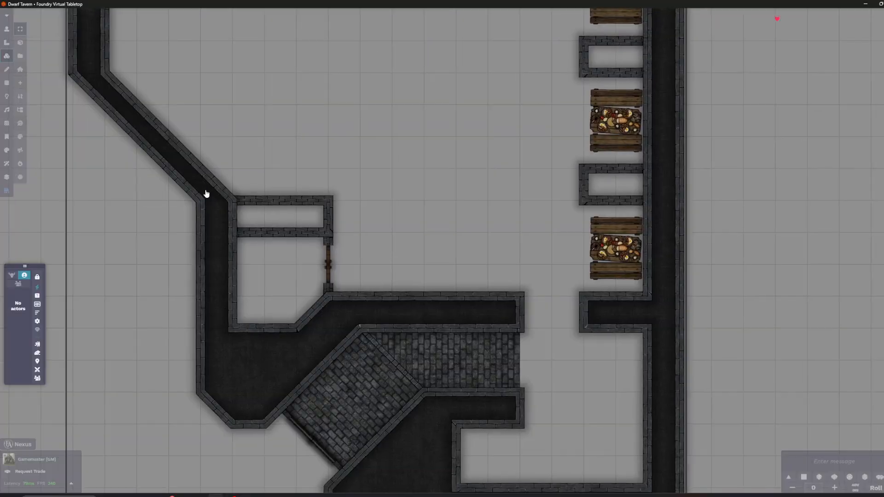
scroll(203, 197, "down", 3)
scroll(242, 191, "down", 4)
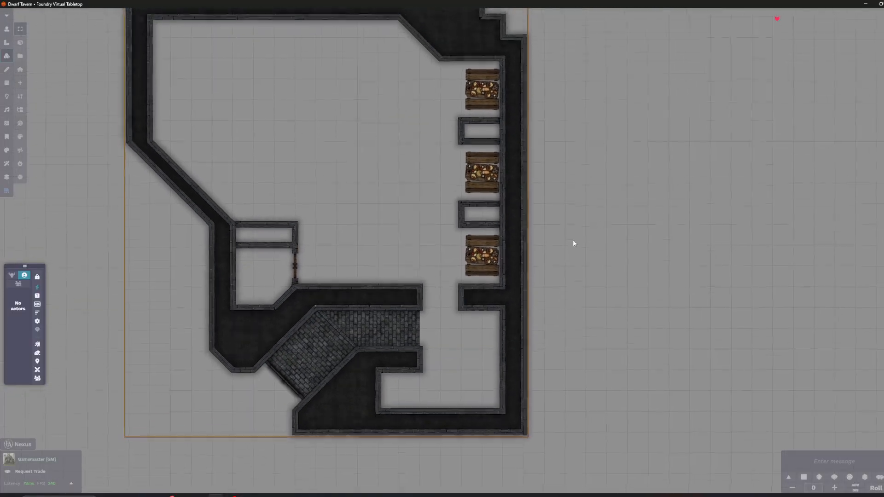
scroll(530, 226, "up", 1)
left_click(534, 63)
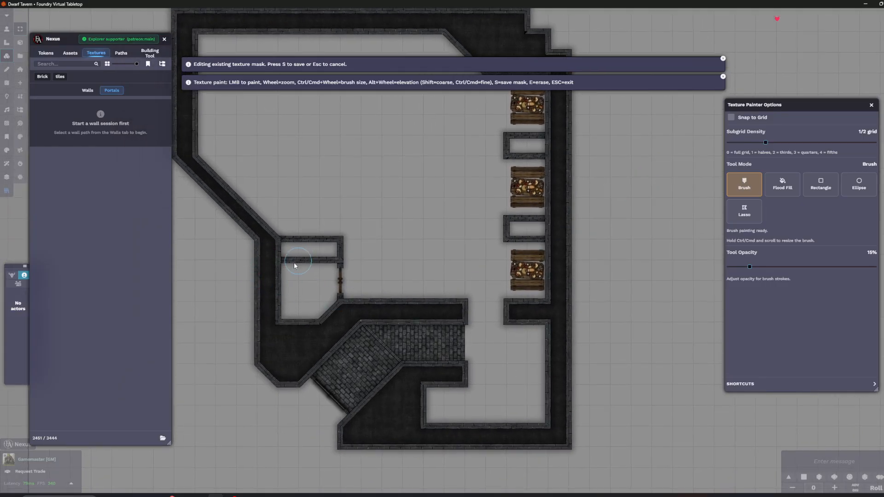
scroll(237, 269, "up", 2)
left_click(88, 90)
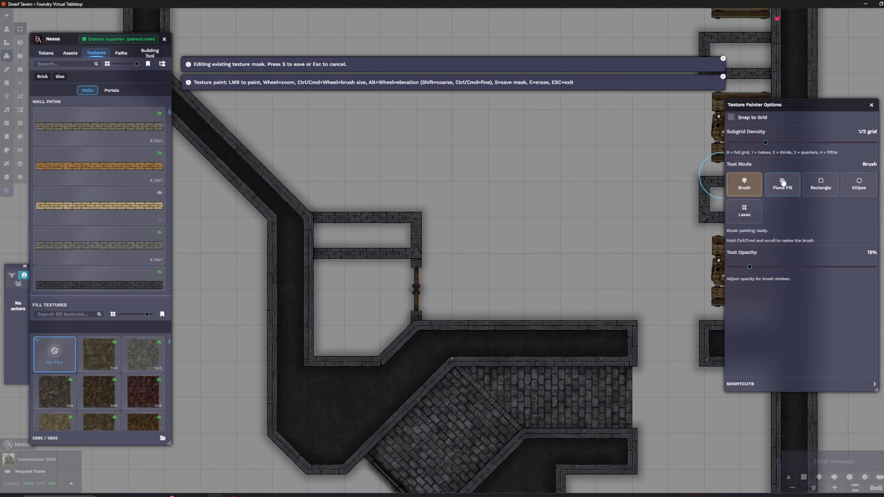
scroll(340, 257, "up", 2)
scroll(279, 271, "down", 2)
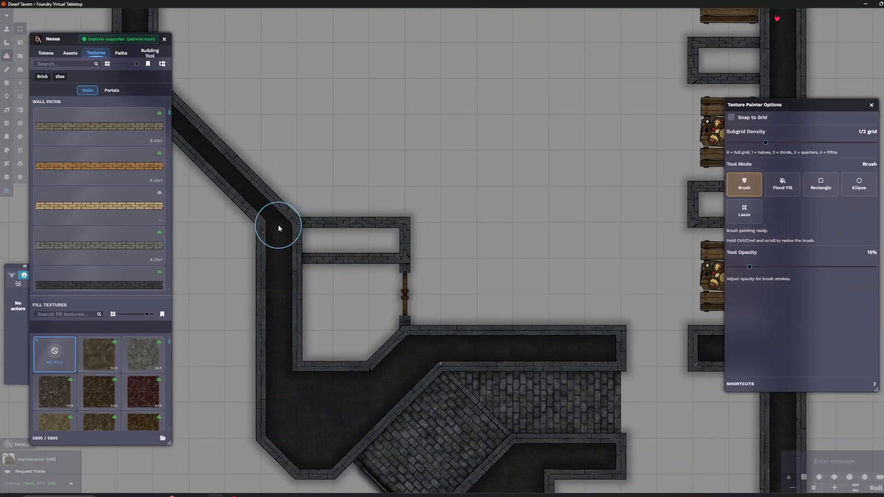
key("Escape")
left_click(164, 39)
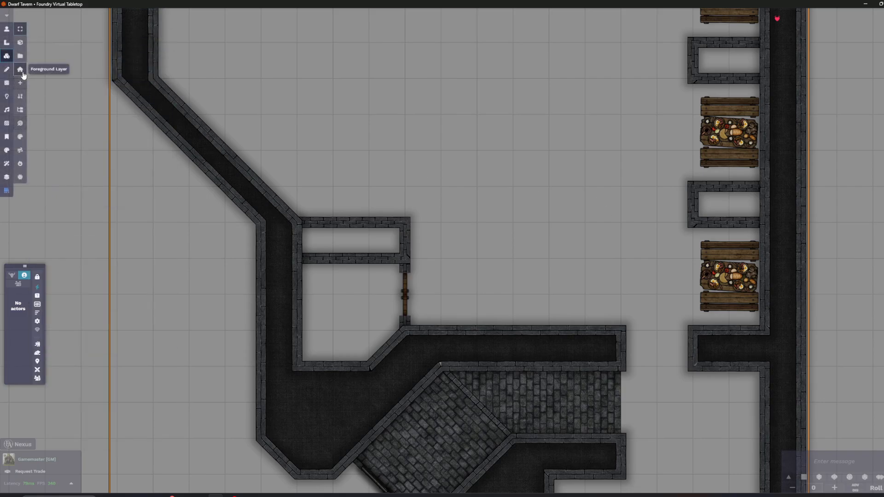
Enable the foreground layer and reopen the small room's door wall for building editing
scroll(278, 366, "up", 3)
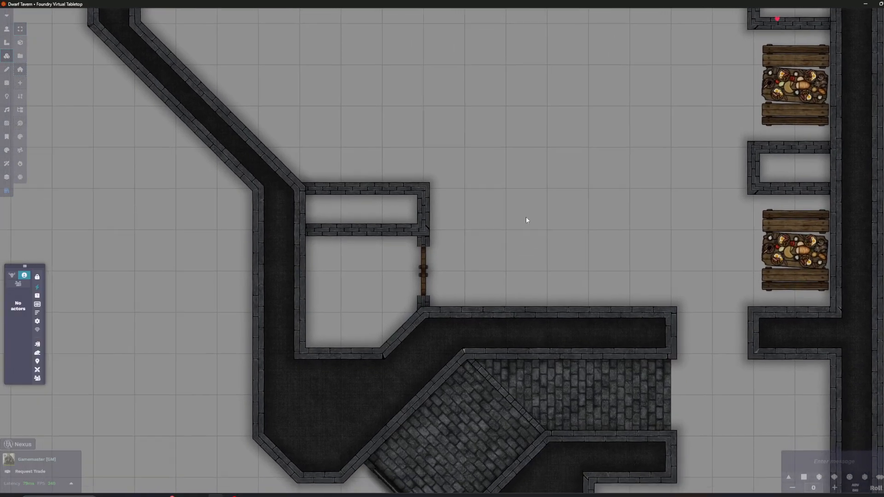
left_click_drag(526, 217, 537, 186)
left_click_drag(133, 156, 244, 222)
scroll(244, 222, "up", 2)
scroll(184, 134, "up", 1)
left_click_drag(220, 142, 184, 138)
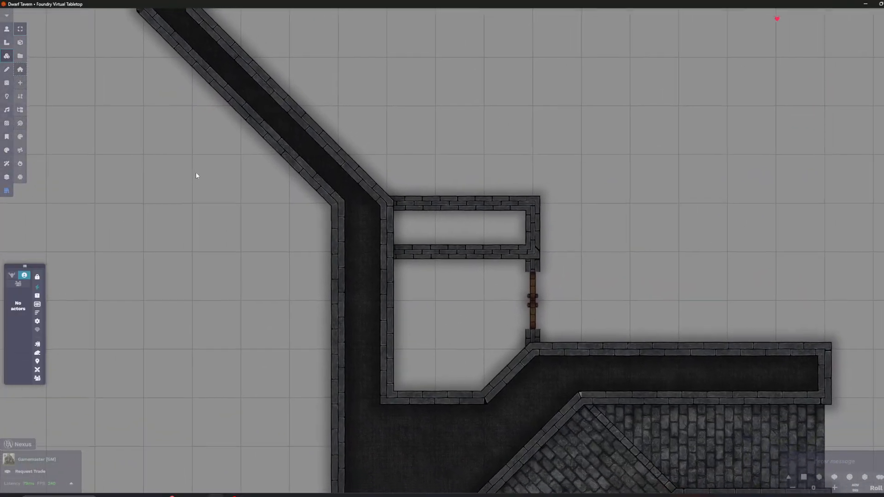
scroll(196, 172, "down", 2)
left_click_drag(248, 228, 206, 215)
scroll(473, 244, "up", 5)
scroll(445, 243, "down", 2)
scroll(445, 243, "down", 1)
right_click(447, 234)
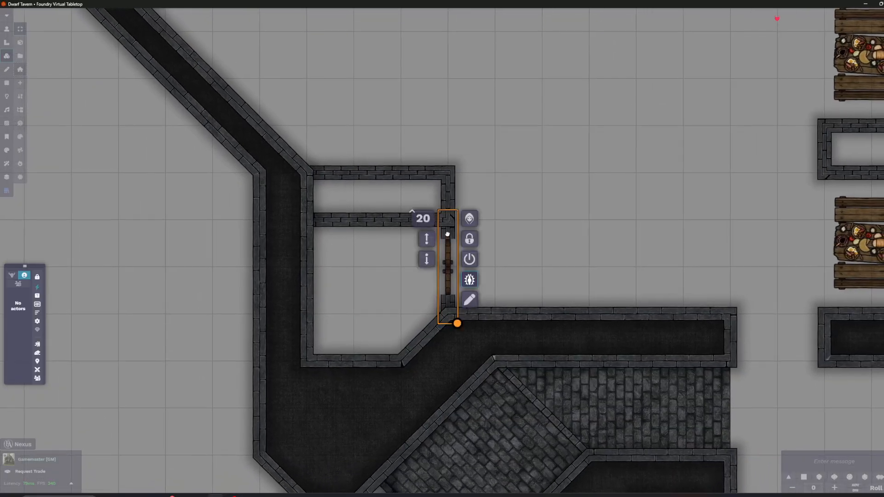
left_click(467, 302)
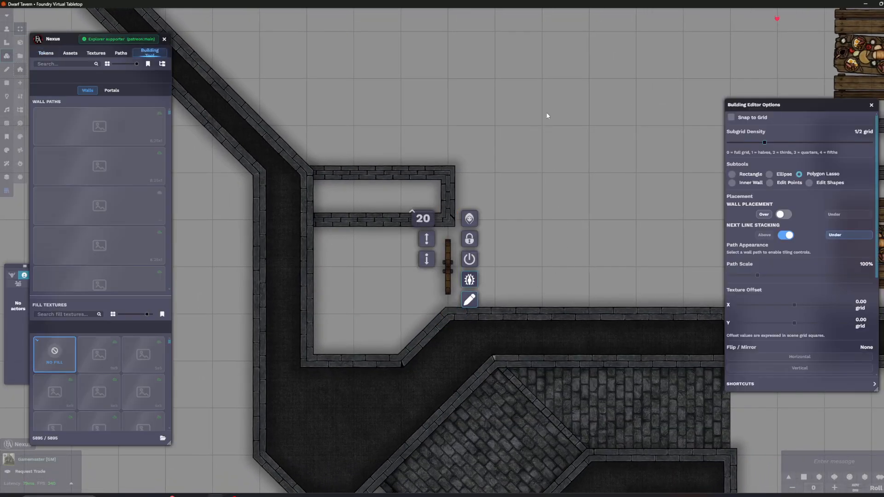
Try adding doors on the short wall segments beside the small room's double door, and leave the building editor
scroll(520, 151, "up", 3)
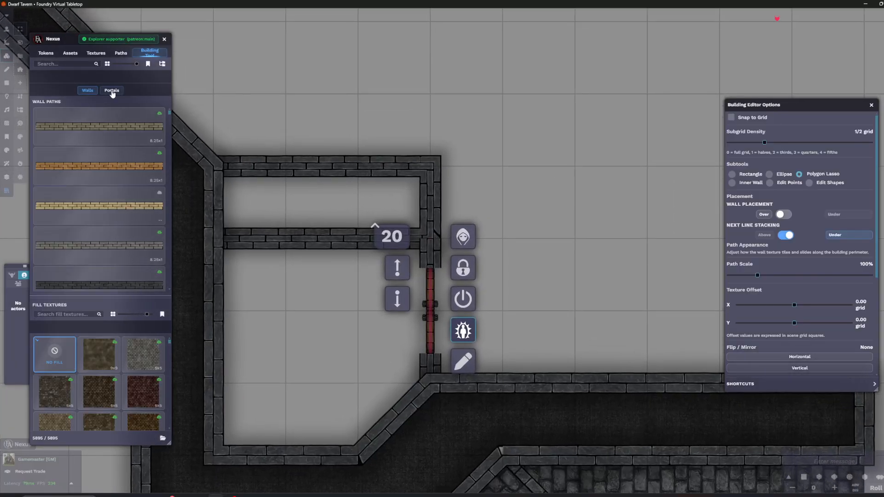
left_click(112, 91)
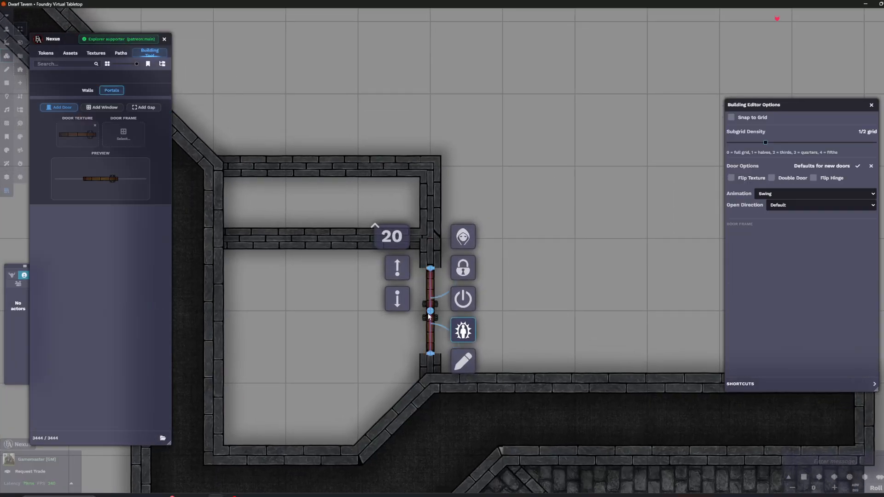
left_click(320, 238)
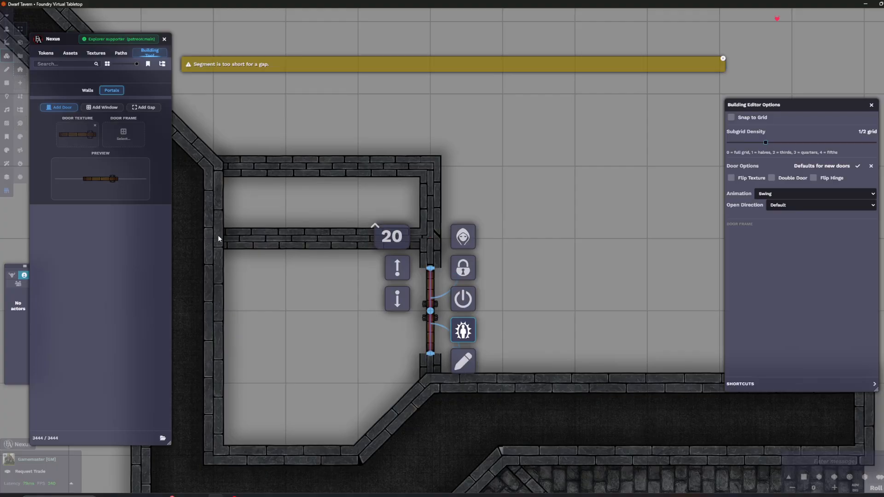
left_click(423, 363)
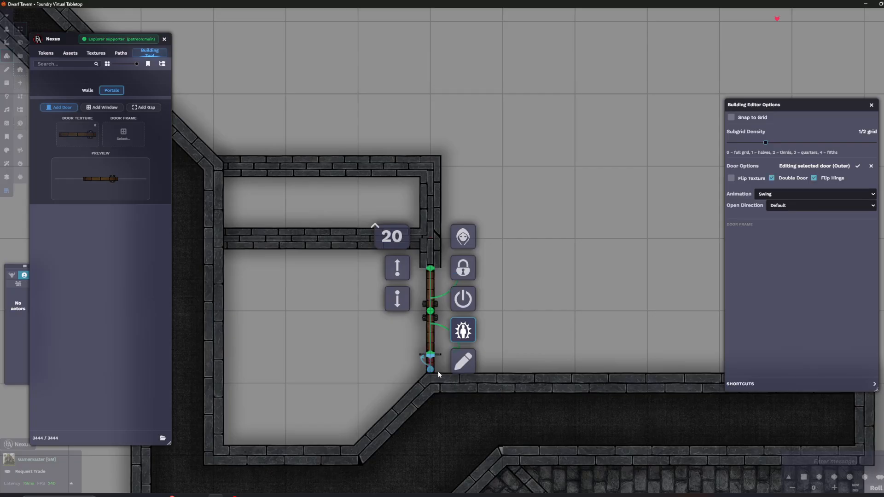
left_click(431, 315)
left_click(431, 371)
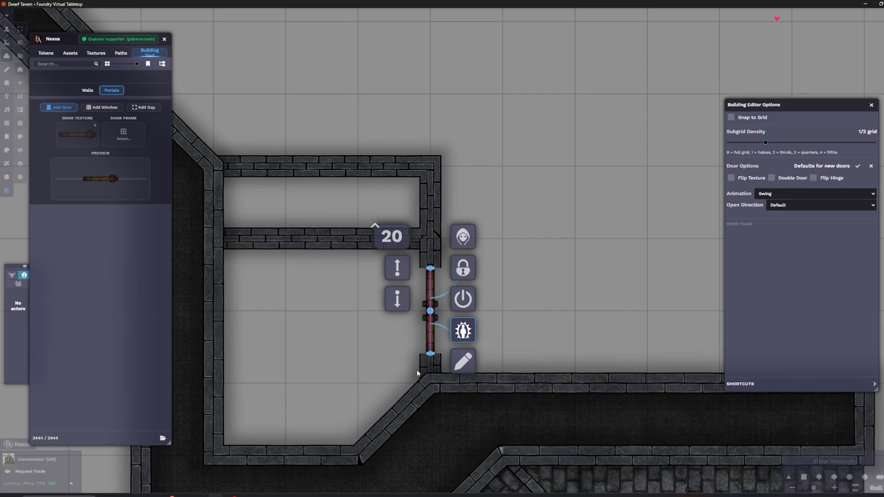
key("Escape")
key("Escape")
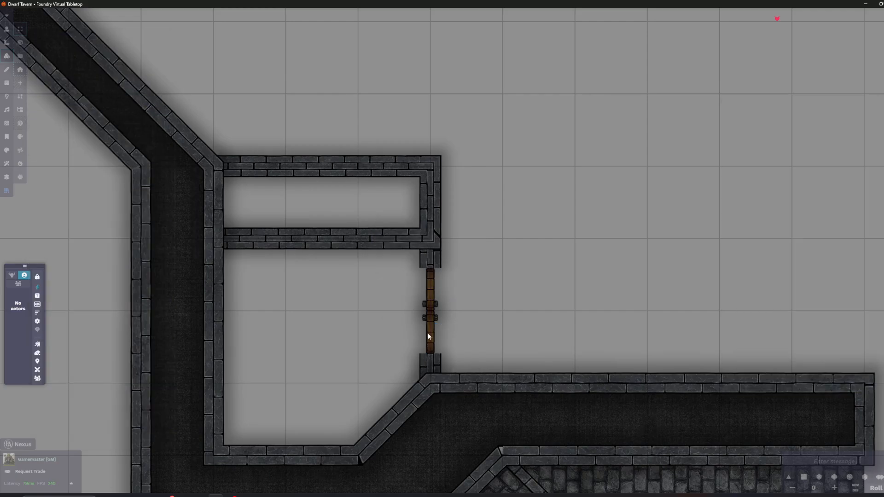
scroll(426, 338, "down", 10)
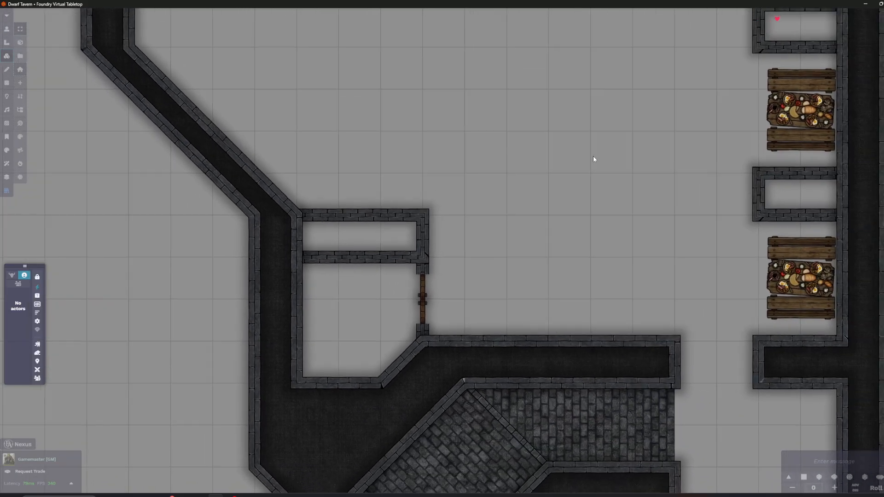
left_click_drag(593, 157, 458, 213)
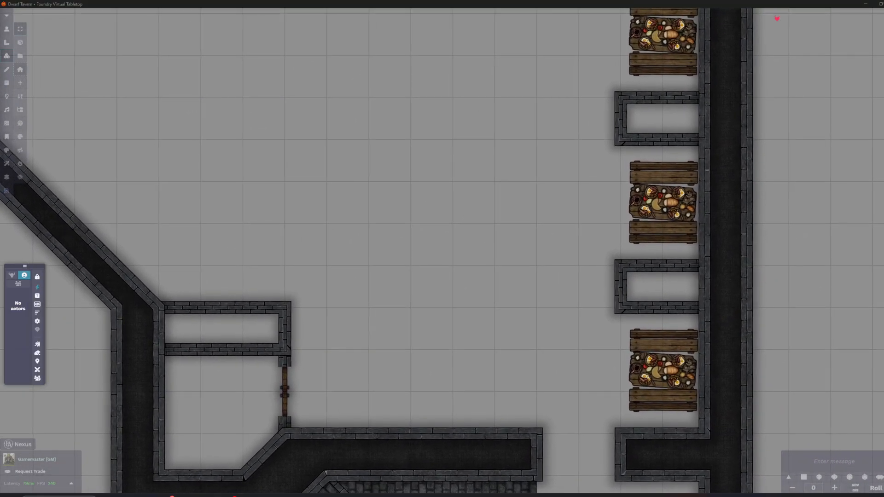
key("super+d")
key("super+d")
Draw three placeholder rectangles in the hall's open centre: a long horizontal one north, a vertical one east and a horizontal one south
scroll(407, 225, "down", 2)
left_click_drag(407, 226, 508, 271)
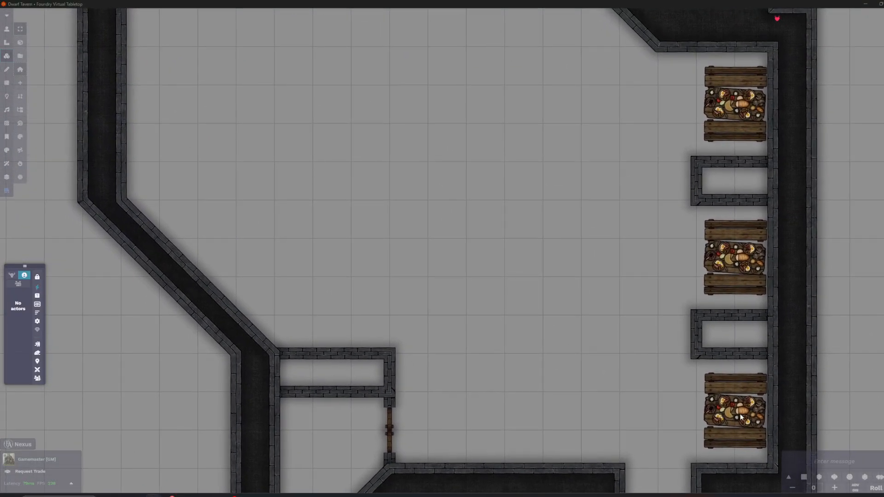
left_click_drag(362, 301, 390, 341)
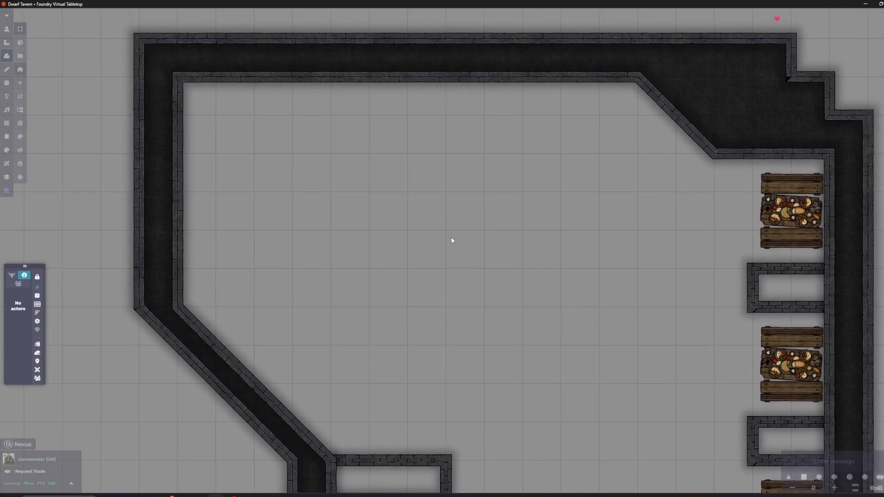
left_click_drag(293, 152, 486, 310)
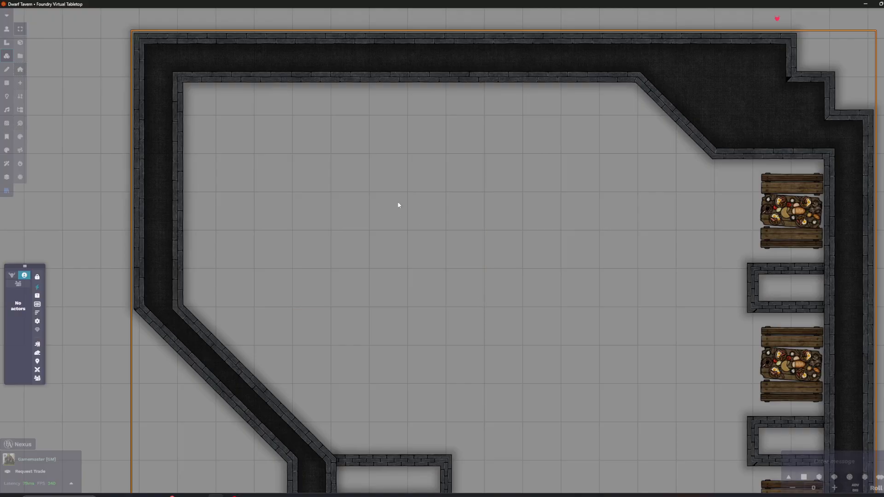
left_click(6, 69)
left_click(20, 44)
mouse_move(386, 179)
left_mouse_down()
mouse_move(382, 159)
mouse_move(472, 164)
mouse_move(467, 252)
mouse_move(477, 287)
left_mouse_up()
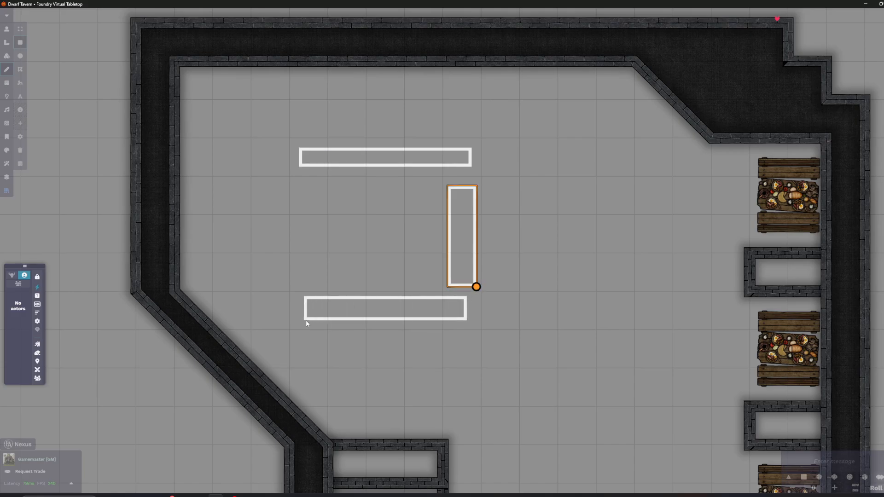
Shorten the southern placeholder rectangle from its west end to about three grid squares long, and switch to the token controls
left_click_drag(344, 322, 345, 323)
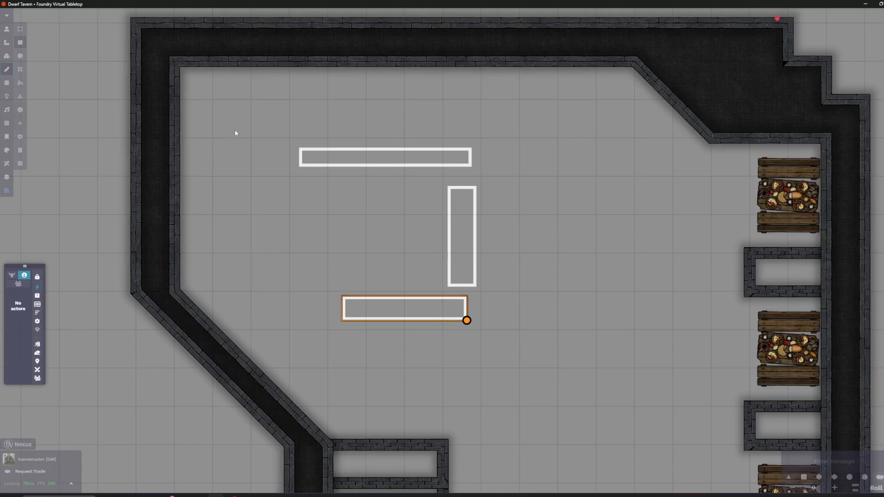
left_click_drag(266, 196, 289, 204)
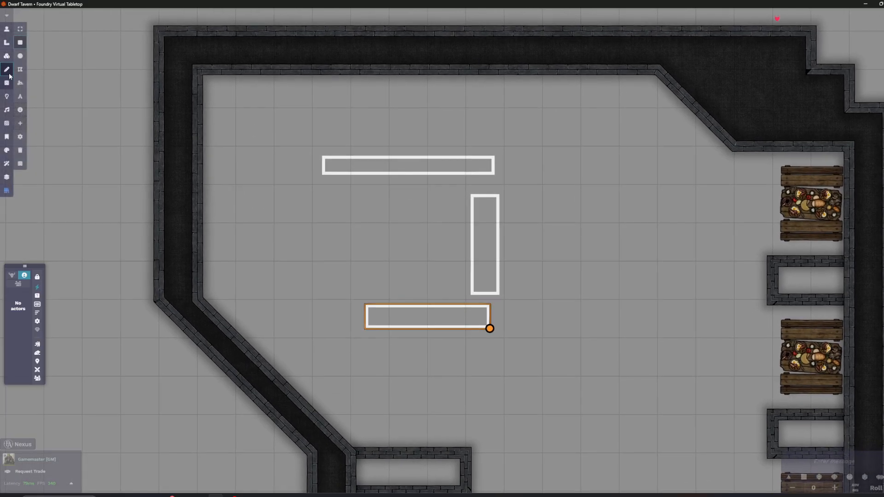
left_click(6, 29)
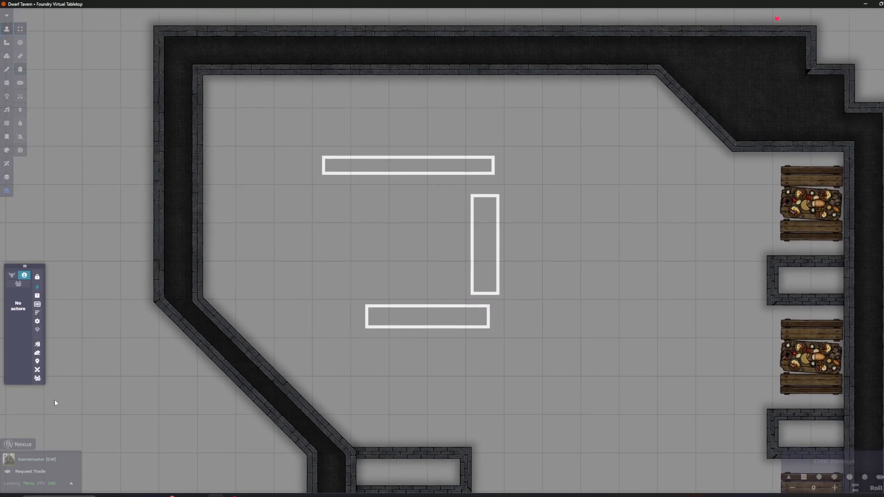
Reopen the building tool with the Wall_Brick_Volcanic_A straight wall path and select inner wall drawing
left_click(18, 444)
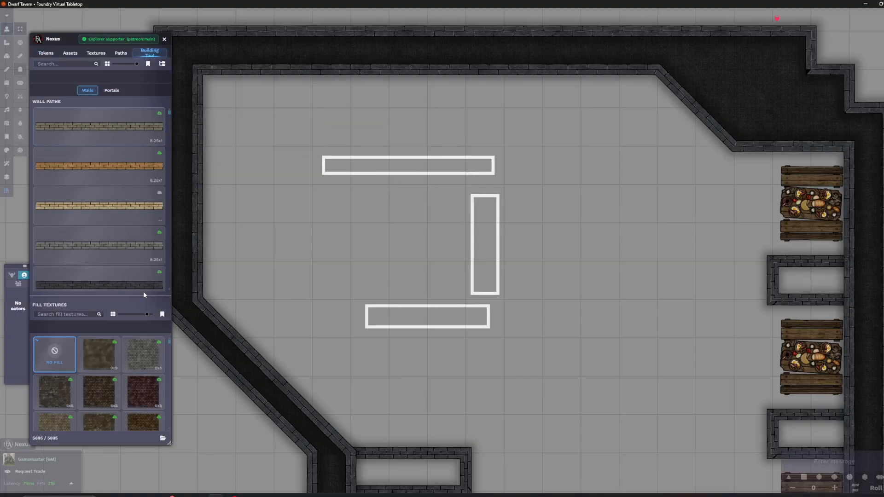
scroll(133, 203, "down", 2)
left_click_drag(324, 277, 244, 143)
scroll(244, 144, "up", 3)
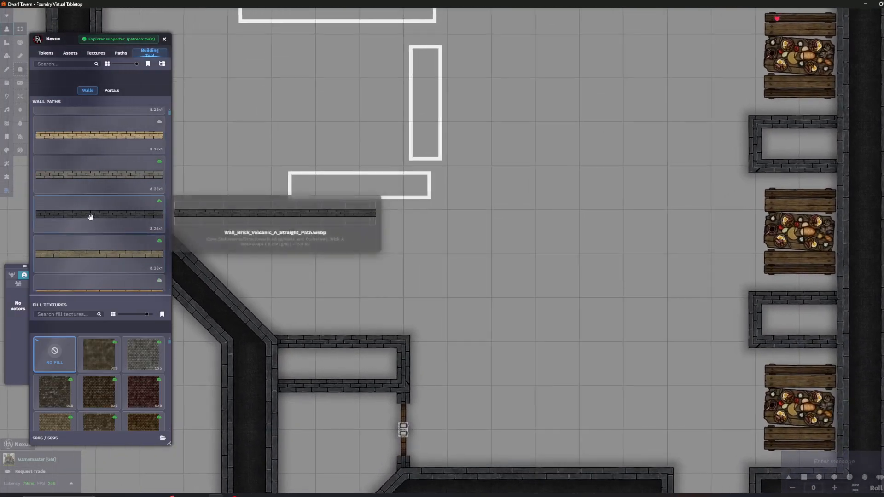
left_click(90, 217)
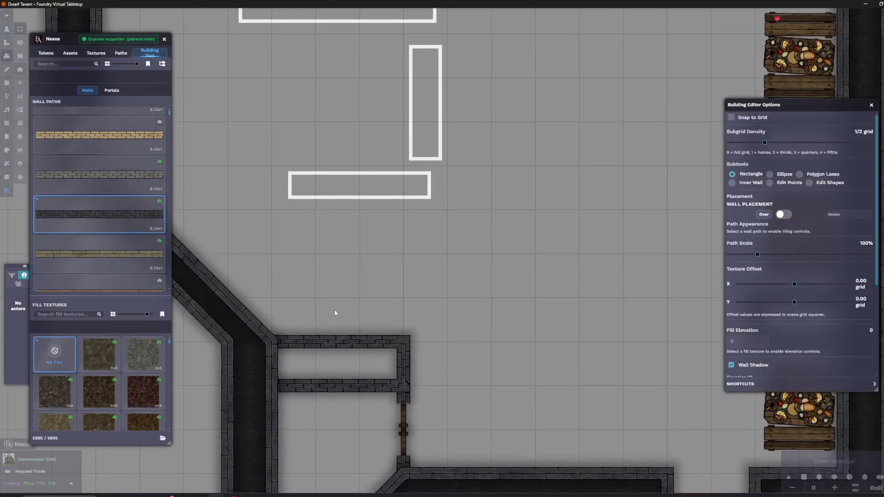
left_click_drag(351, 166, 471, 251)
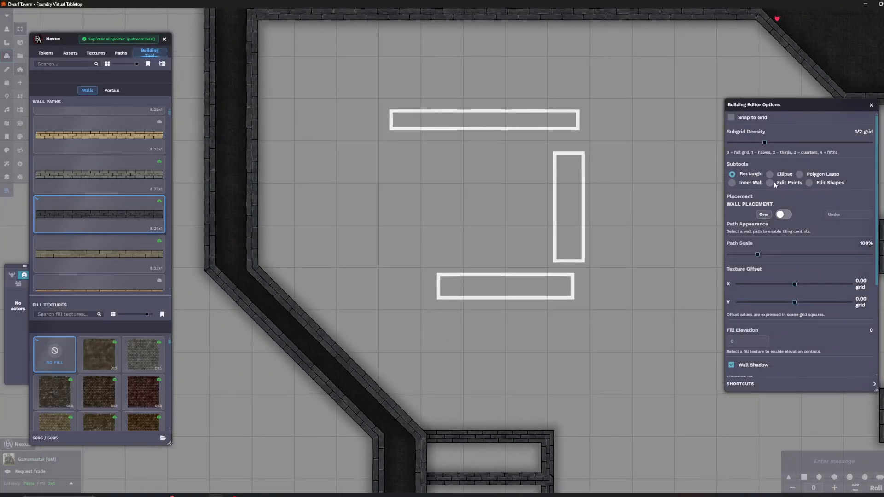
left_click(732, 182)
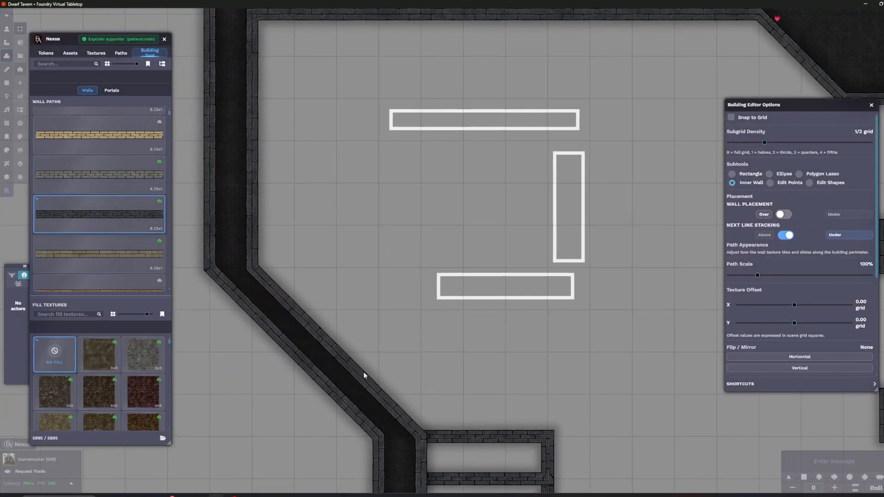
Draw a grid-snapped inner wall from the hall's southwest diagonal wall, north past the placeholders and with a northwest jog up to the north wall
mouse_move(357, 374)
left_mouse_down()
mouse_move(422, 308)
mouse_move(736, 142)
left_mouse_up()
left_click(730, 119)
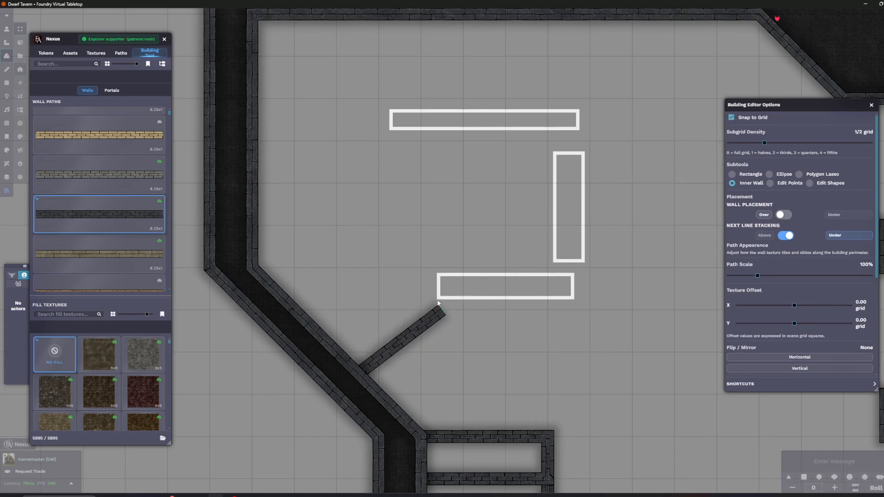
left_click(357, 373)
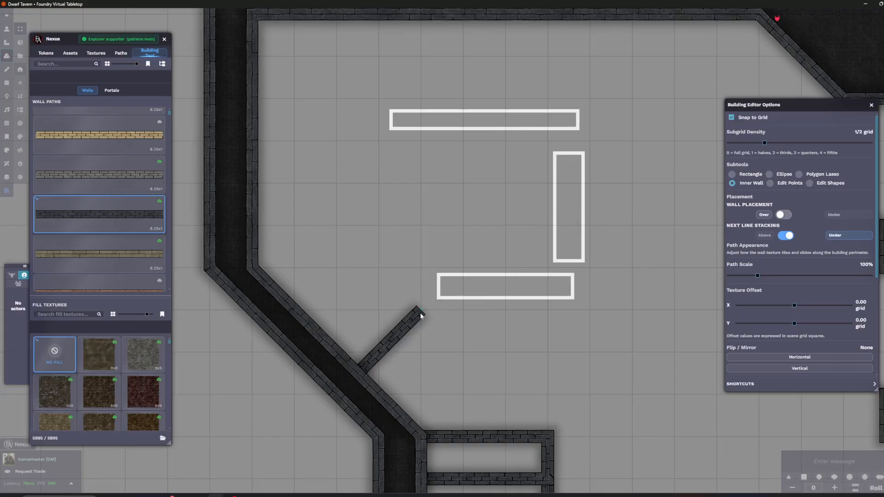
left_click(421, 314)
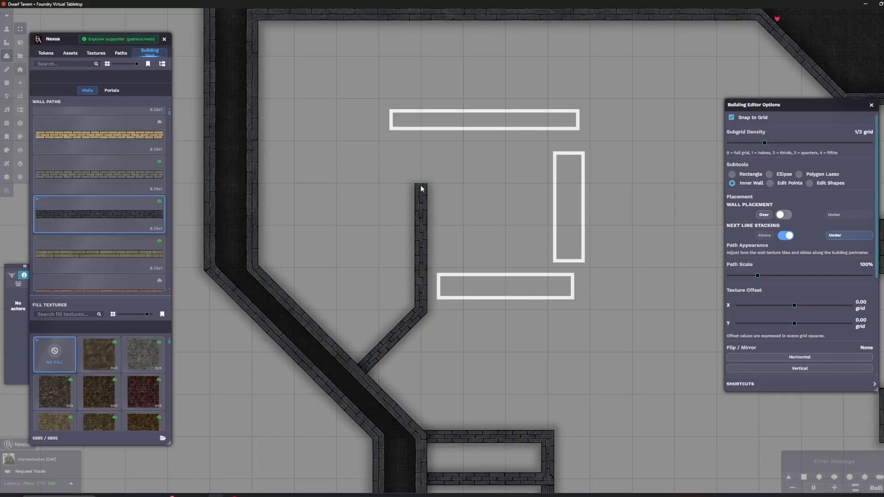
left_click(423, 141)
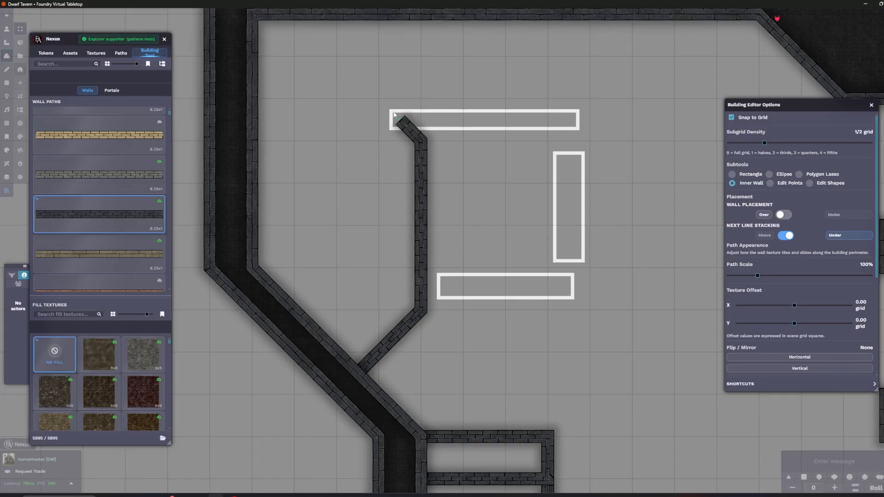
left_click(380, 101)
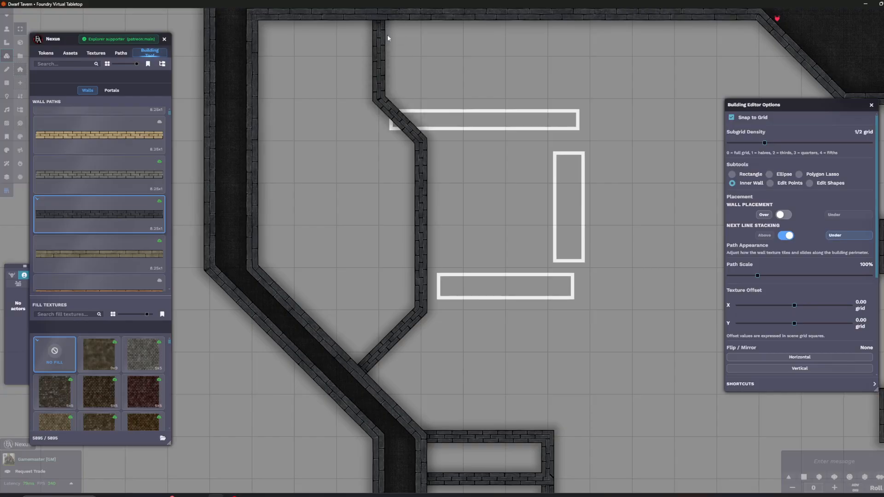
Examine the main hall's layout around the new inner wall, the placeholder rectangles, the small room and the eastern table alcoves
scroll(458, 188, "down", 1)
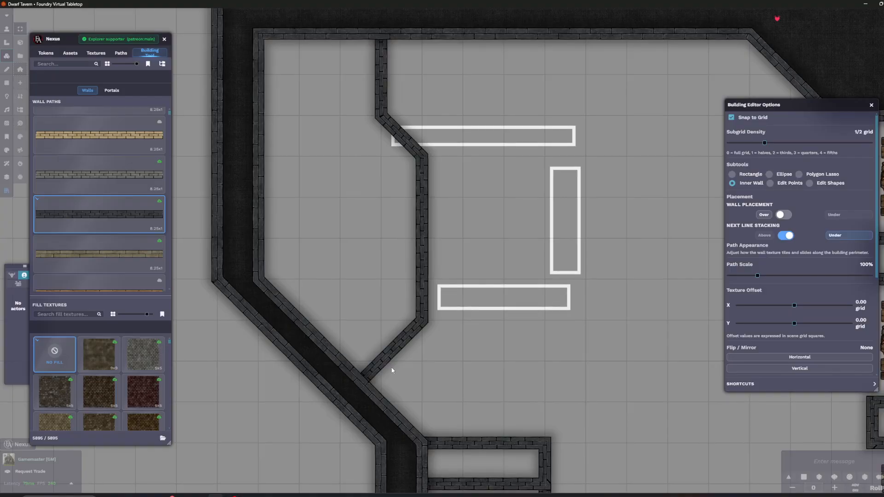
scroll(403, 200, "up", 3)
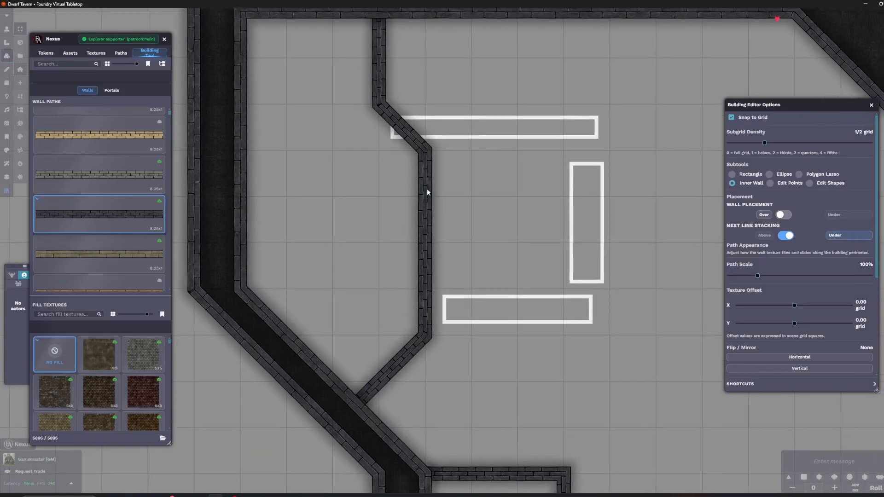
scroll(432, 303, "down", 2)
left_click_drag(417, 217, 401, 122)
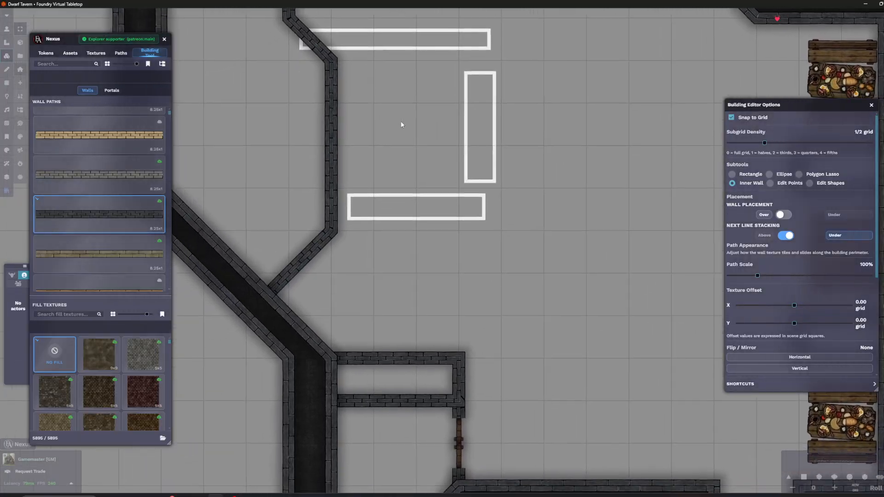
left_click_drag(357, 192, 417, 272)
scroll(397, 204, "down", 5)
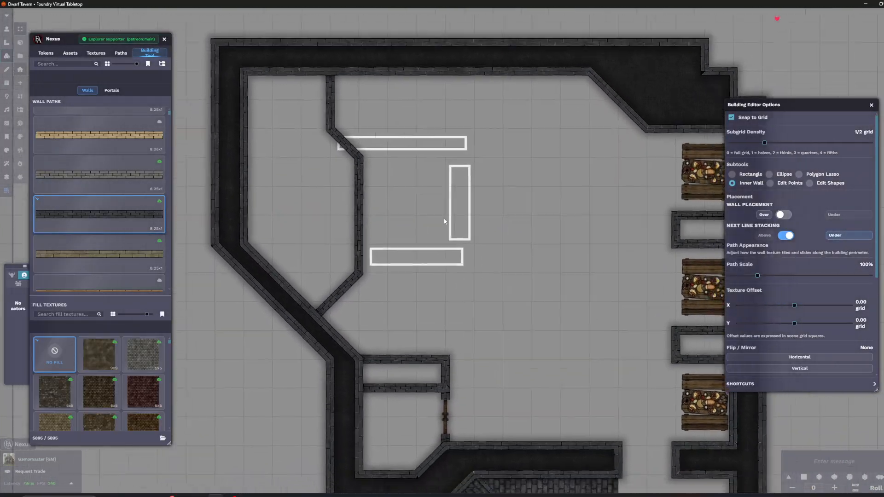
left_click_drag(500, 283, 452, 279)
scroll(389, 188, "down", 2)
scroll(502, 295, "up", 3)
scroll(502, 323, "up", 1)
left_click_drag(481, 399, 448, 258)
left_click_drag(446, 191, 516, 267)
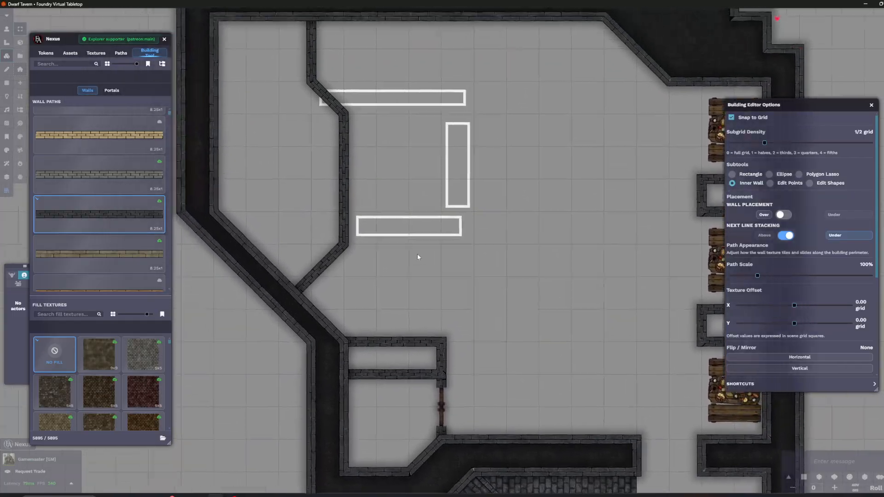
scroll(267, 211, "up", 3)
scroll(349, 167, "down", 1)
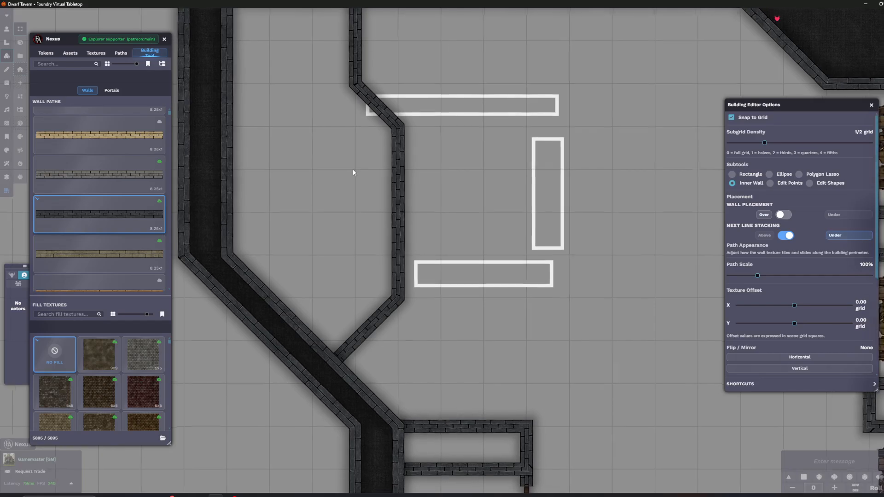
left_click_drag(561, 285, 510, 305)
scroll(425, 285, "down", 1)
scroll(424, 285, "down", 1)
left_click_drag(546, 173, 510, 103)
scroll(507, 108, "down", 1)
left_click_drag(482, 160, 475, 106)
scroll(452, 156, "down", 1)
left_click_drag(470, 193, 475, 275)
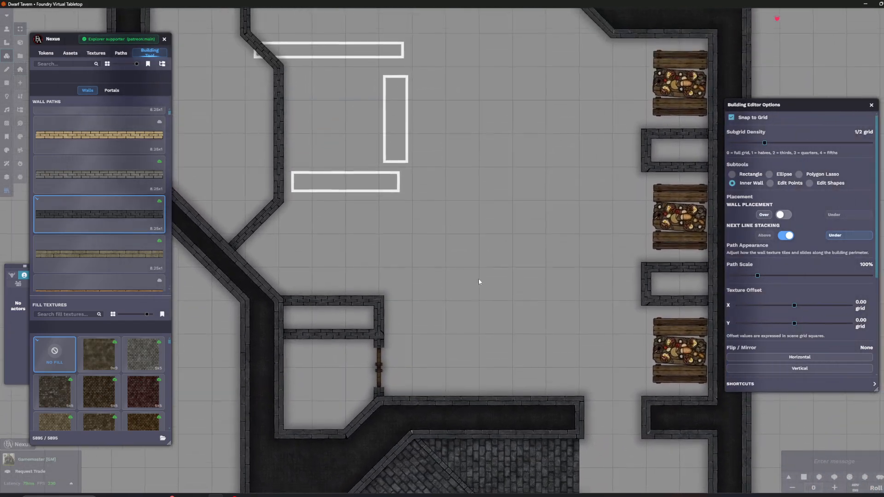
scroll(476, 276, "down", 2)
left_click_drag(392, 212, 429, 276)
left_click_drag(431, 321, 382, 228)
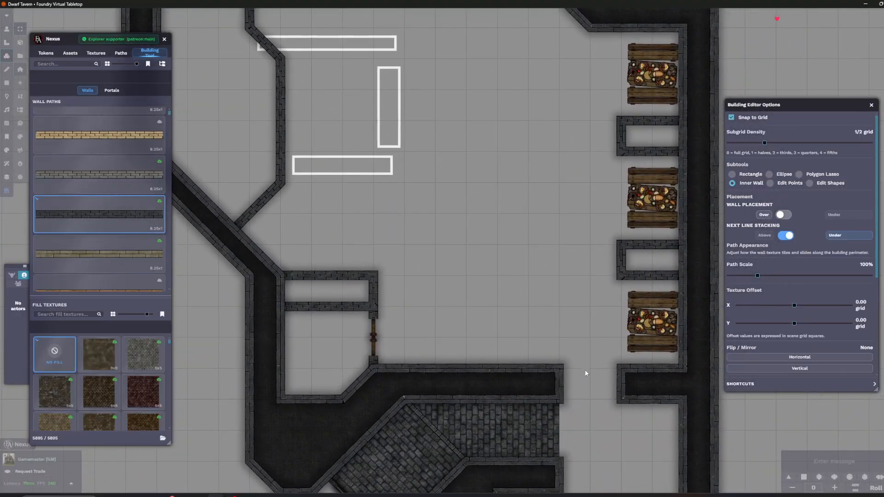
left_click_drag(584, 282, 594, 340)
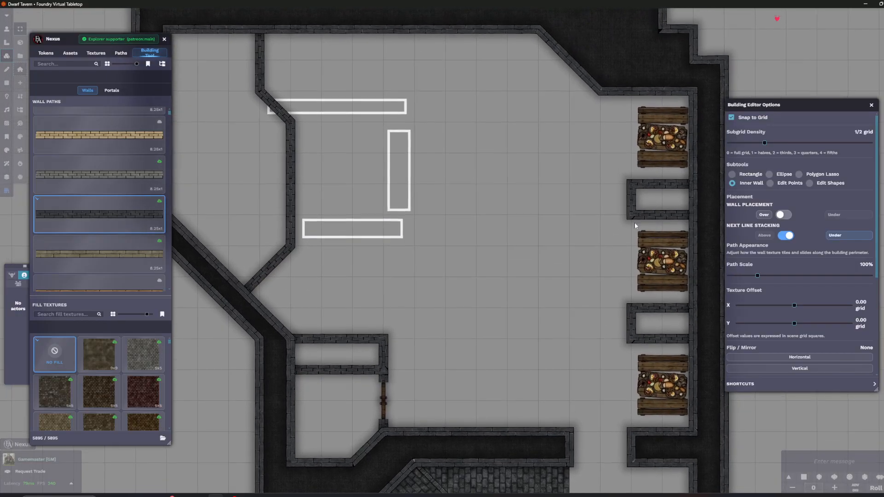
left_click_drag(528, 195, 536, 221)
left_click_drag(481, 113, 540, 124)
scroll(539, 124, "up", 1)
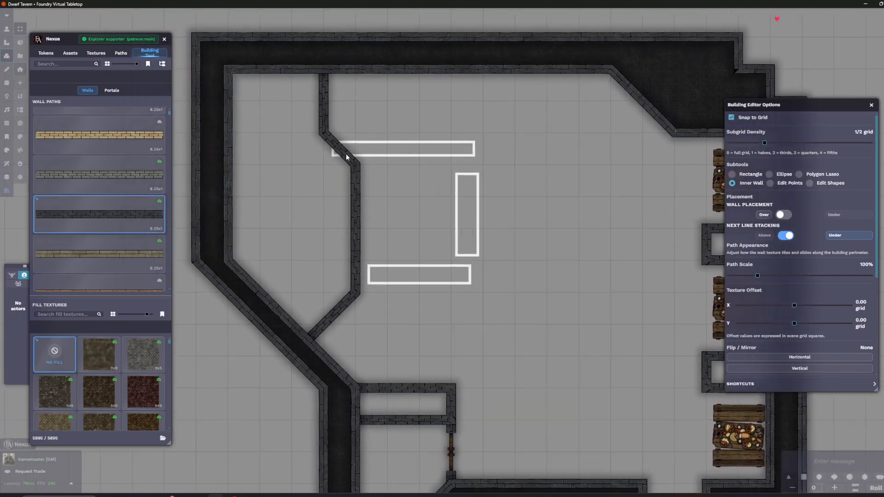
Switch to adding doors, clear the current door texture and open the door texture picker
scroll(369, 215, "up", 4)
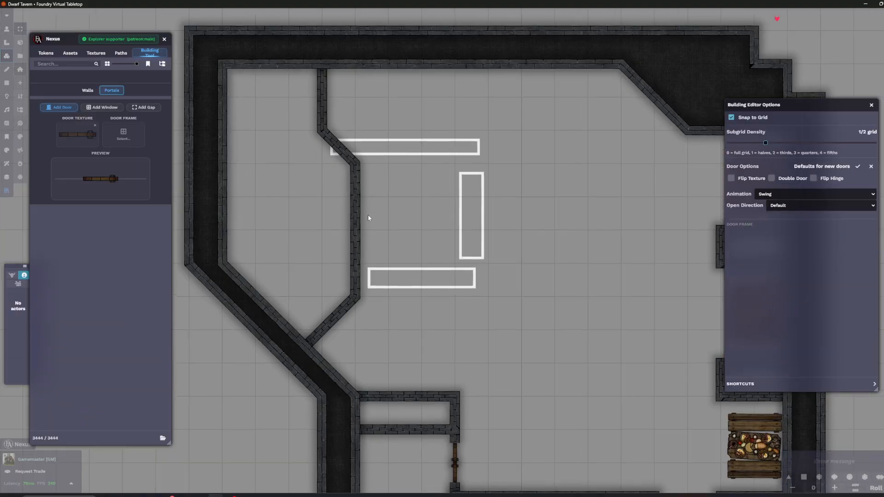
scroll(400, 367, "up", 3)
left_click_drag(400, 366, 414, 342)
left_click_drag(395, 190, 418, 222)
left_click(95, 126)
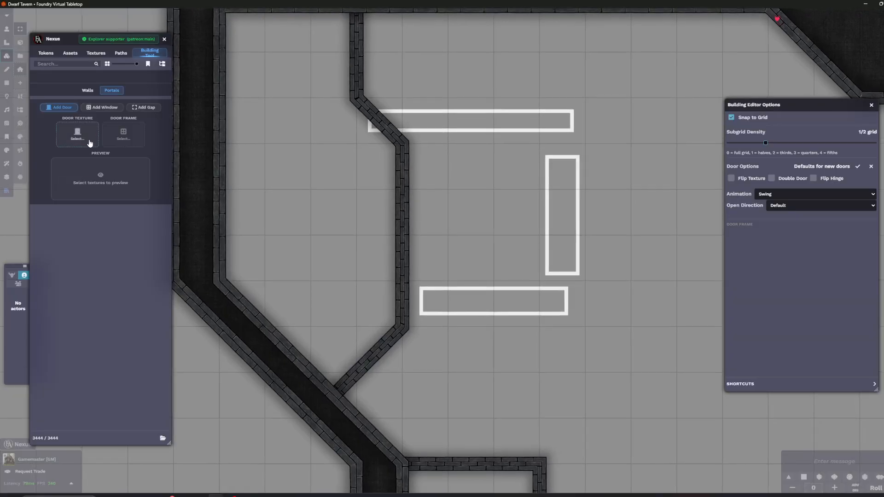
left_click(77, 134)
scroll(489, 223, "down", 3)
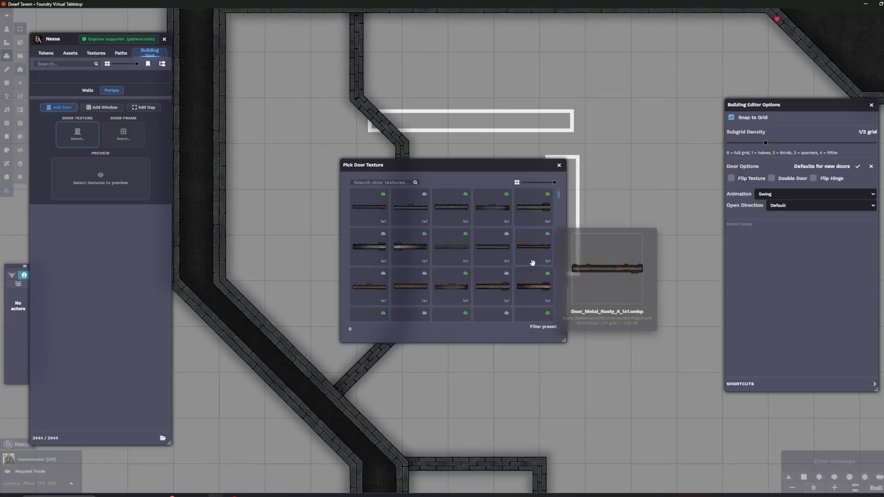
left_click(383, 184)
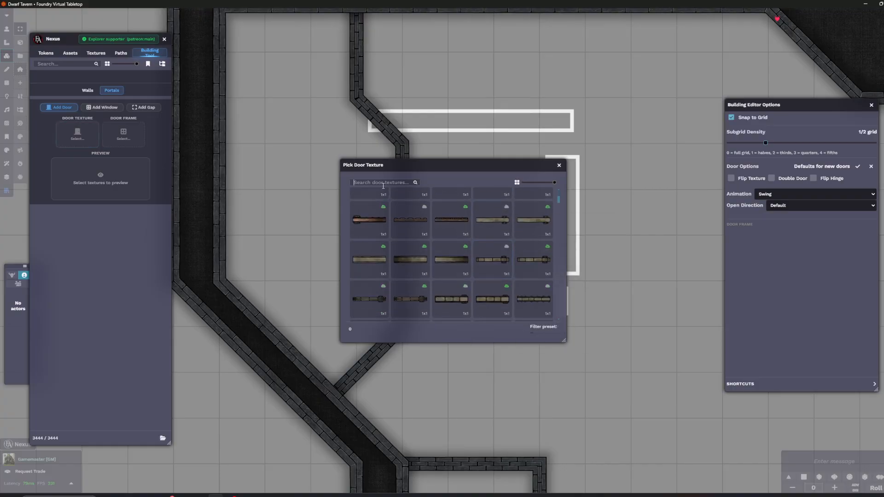
left_click_drag(598, 386, 398, 187)
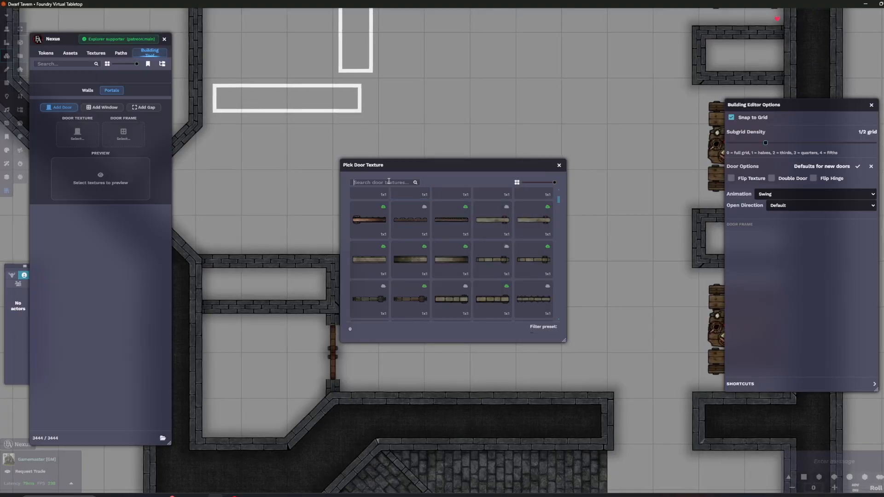
Search the door textures for "alnut" and choose the 1x1 walnut door listed just before Door_Wood_Walnut_G
type("alnut")
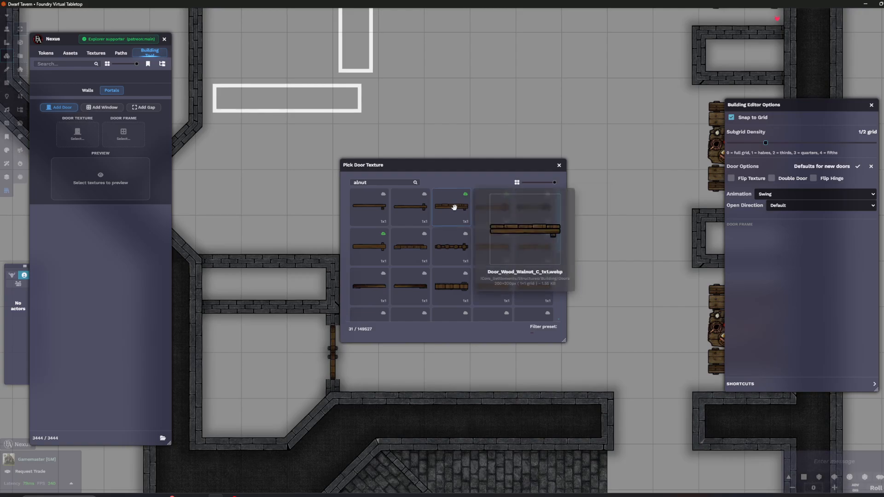
scroll(473, 259, "down", 4)
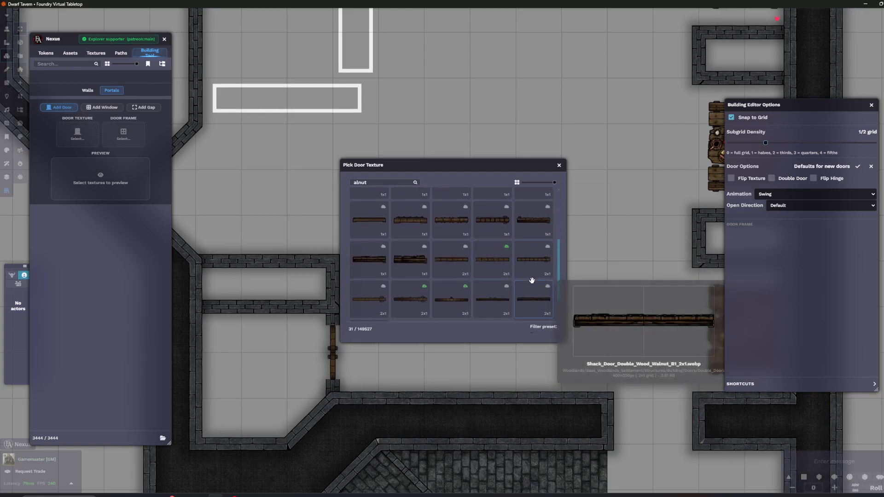
scroll(460, 295, "up", 1)
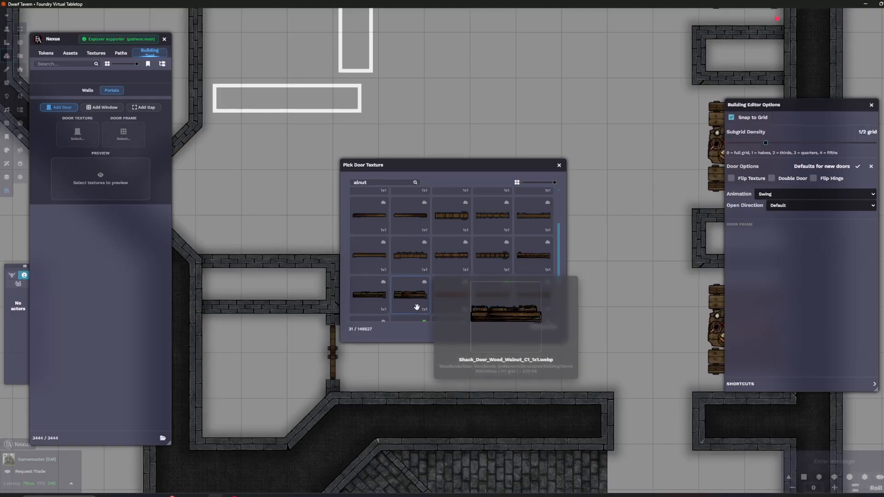
scroll(416, 307, "up", 2)
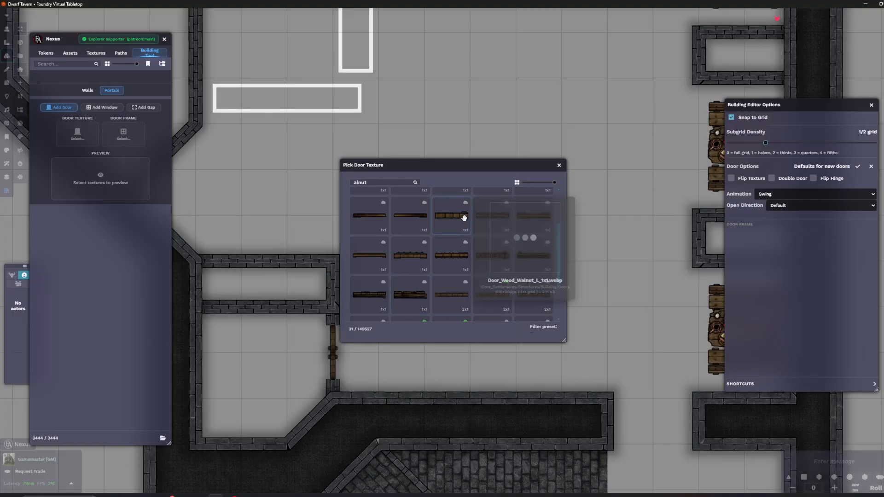
mouse_move(536, 252)
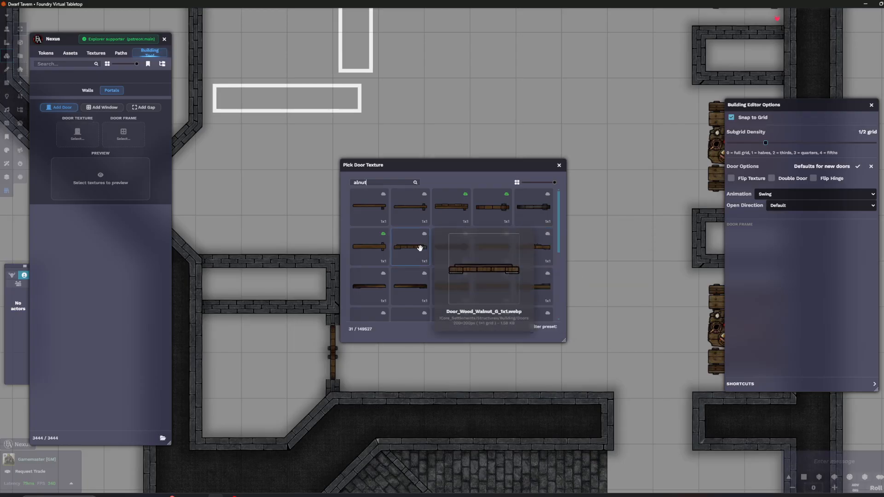
left_click(385, 249)
Place the walnut door on the vertical section of the new inner wall and widen it to two grid squares
left_click_drag(284, 89, 421, 205)
left_click_drag(362, 134, 362, 183)
scroll(361, 184, "up", 3)
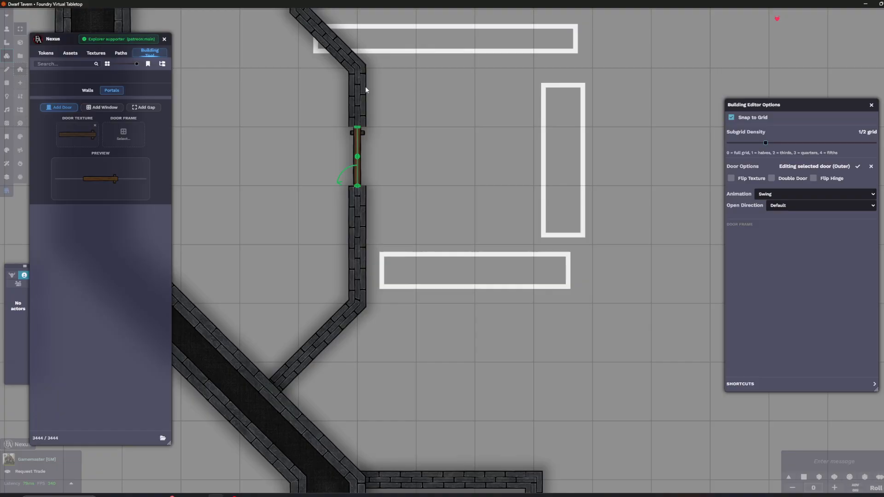
left_click_drag(358, 192, 357, 215)
left_click_drag(357, 127, 357, 97)
Make the new door a double door and flip its hinge so both leaves swing east into the hall
left_click(772, 178)
scroll(383, 148, "up", 2)
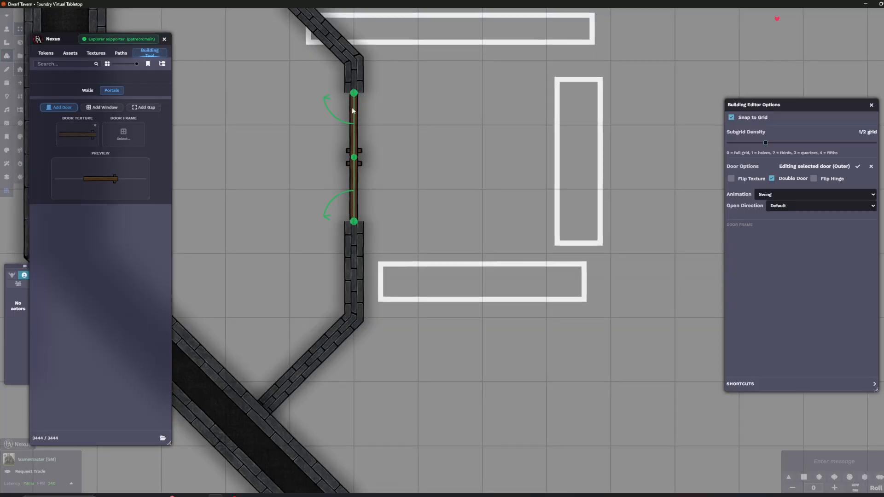
left_click_drag(391, 154, 414, 174)
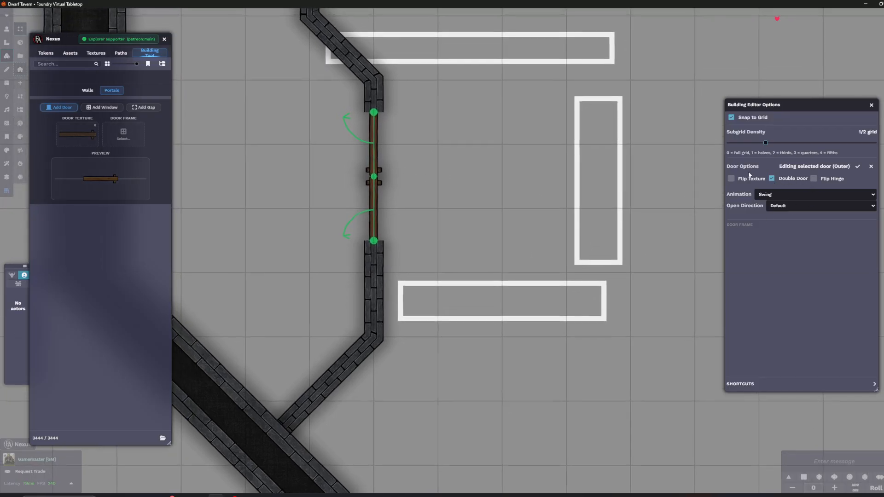
left_click(814, 178)
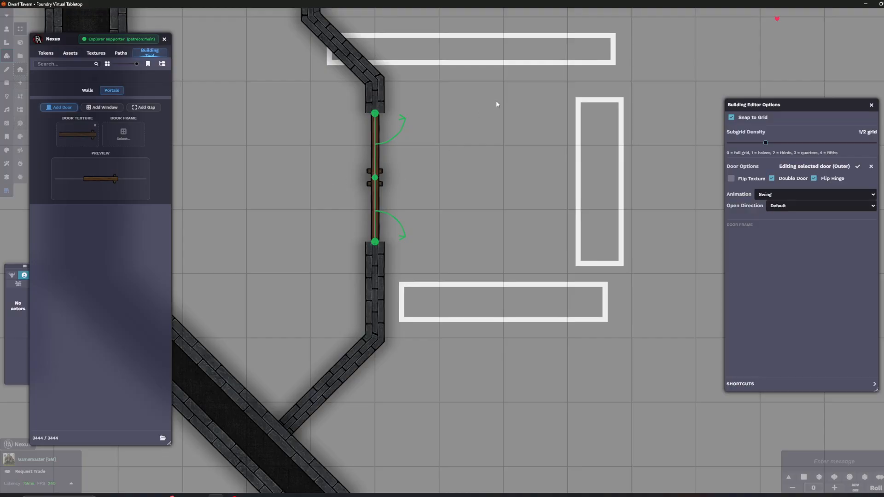
scroll(313, 173, "down", 2)
mouse_move(313, 173)
left_mouse_down()
mouse_move(332, 178)
mouse_move(313, 173)
left_mouse_up()
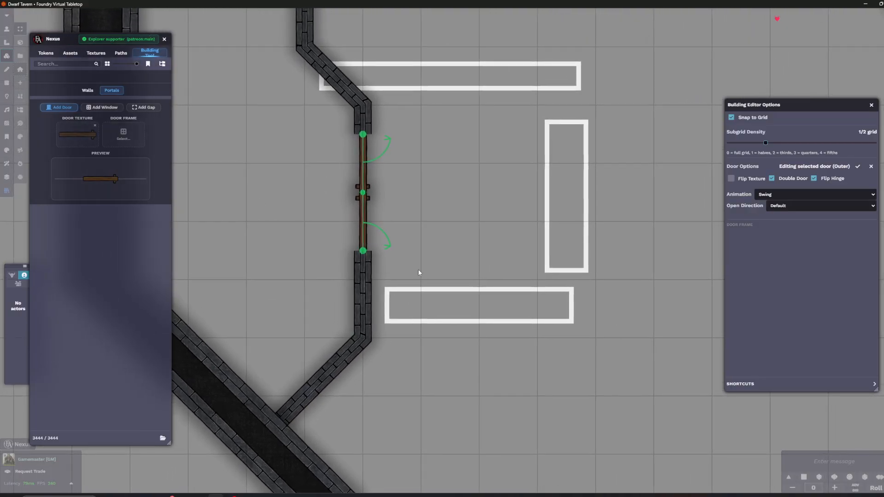
Save the building with its double door and reopen the inner wall partition for editing
key("s")
scroll(345, 216, "down", 3)
left_click_drag(307, 223, 344, 193)
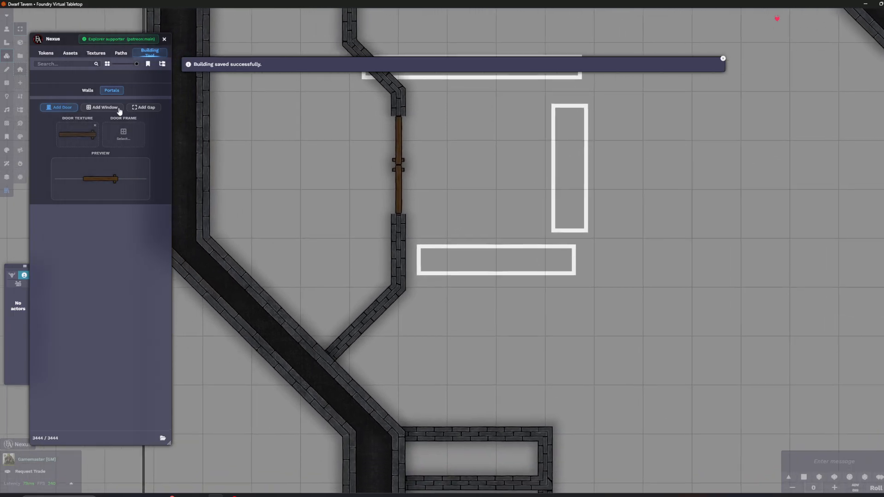
scroll(395, 324, "down", 3)
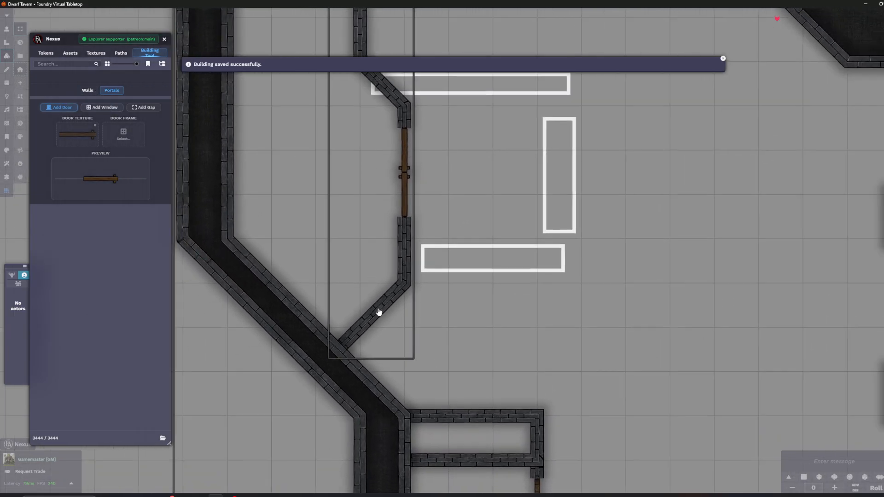
left_click(377, 309)
scroll(293, 272, "down", 3)
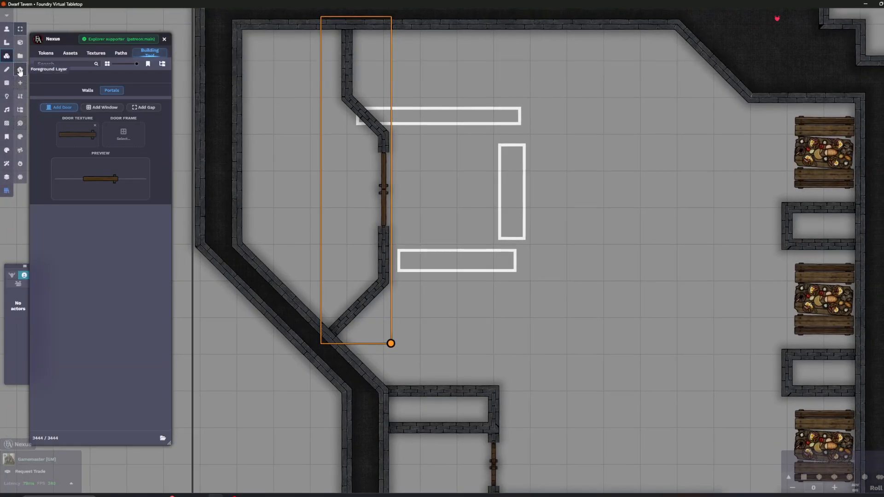
right_click(355, 315)
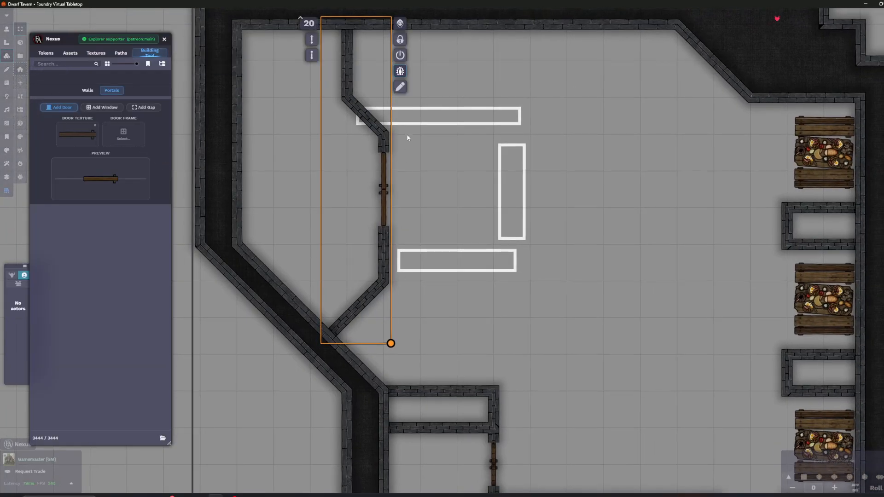
left_click(400, 87)
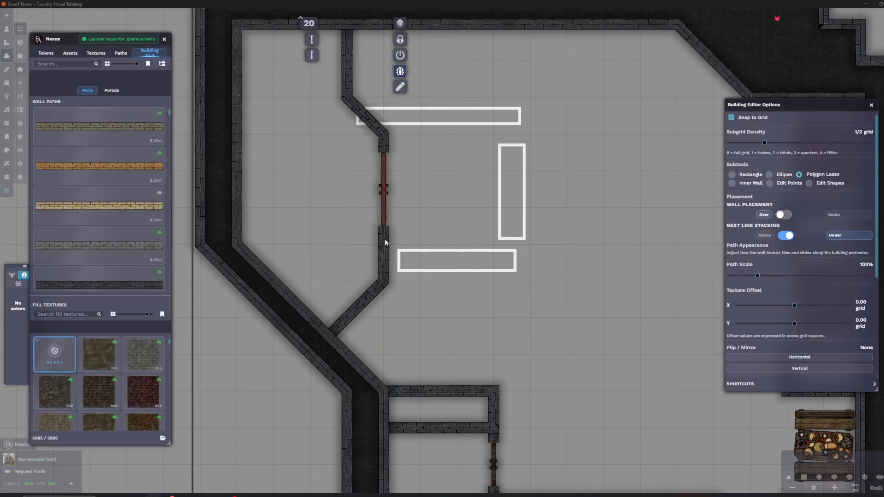
Add a walnut door on the diagonal section of the inner wall and widen it toward both ends of that section
scroll(407, 252, "up", 1)
left_click(116, 92)
scroll(381, 326, "up", 2)
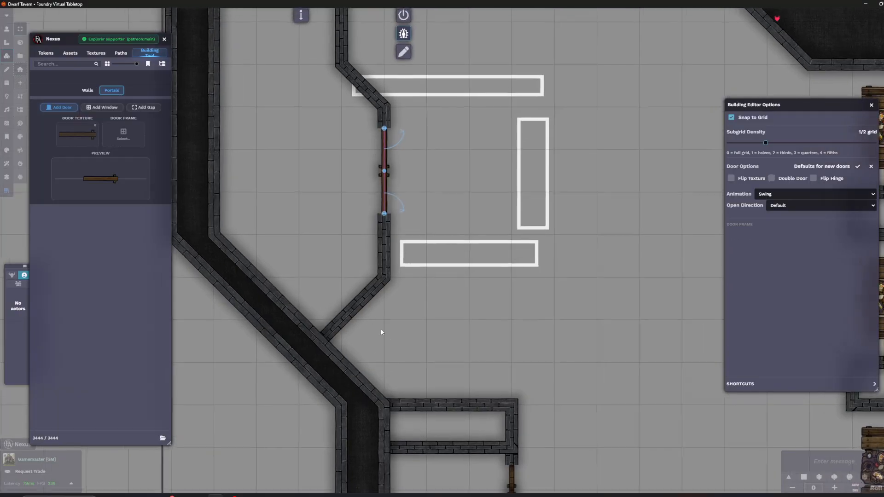
scroll(374, 325, "up", 3)
left_click(351, 302)
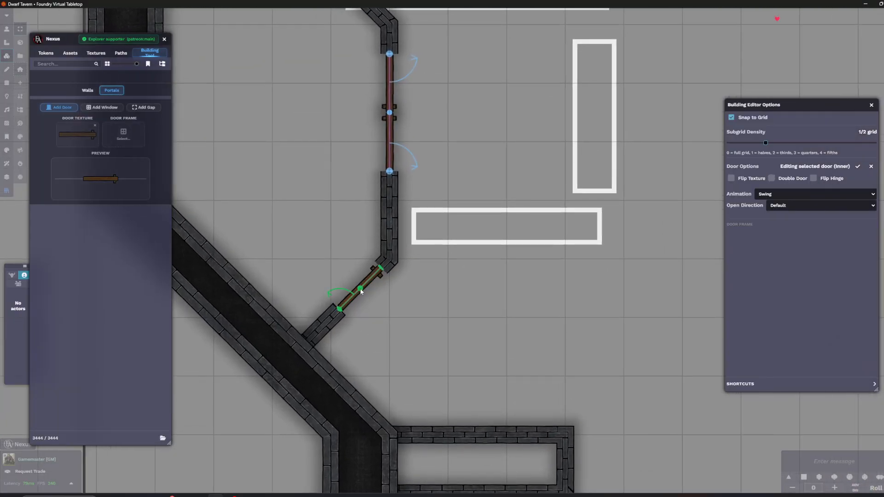
left_click_drag(340, 311, 332, 318)
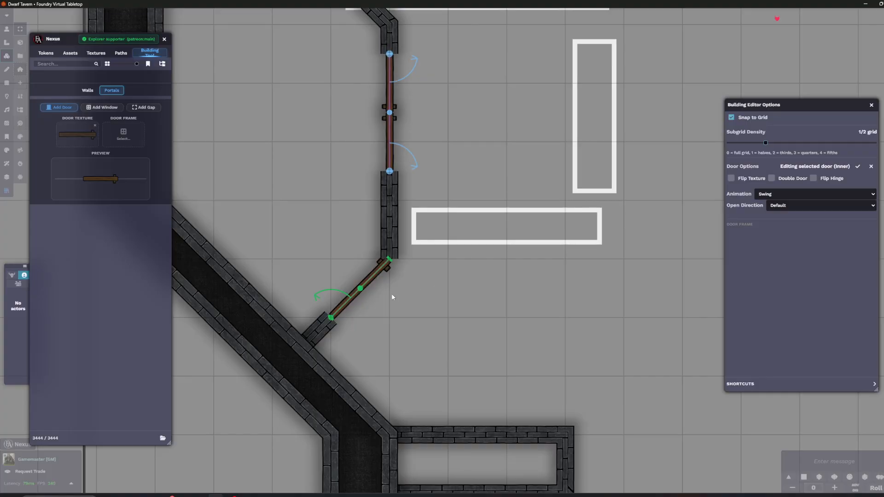
Turn off grid snapping and refit the diagonal door as a single door with a short wall stub at each end
mouse_move(360, 290)
left_mouse_down()
mouse_move(345, 304)
mouse_move(360, 289)
mouse_move(351, 298)
left_mouse_up()
left_click(731, 117)
left_click_drag(382, 269, 372, 276)
left_click(771, 178)
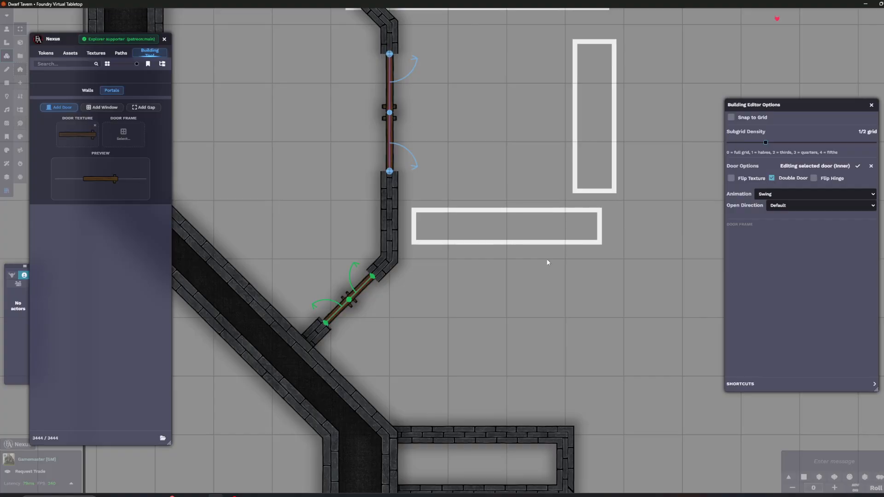
left_click(771, 179)
left_click_drag(327, 321, 353, 299)
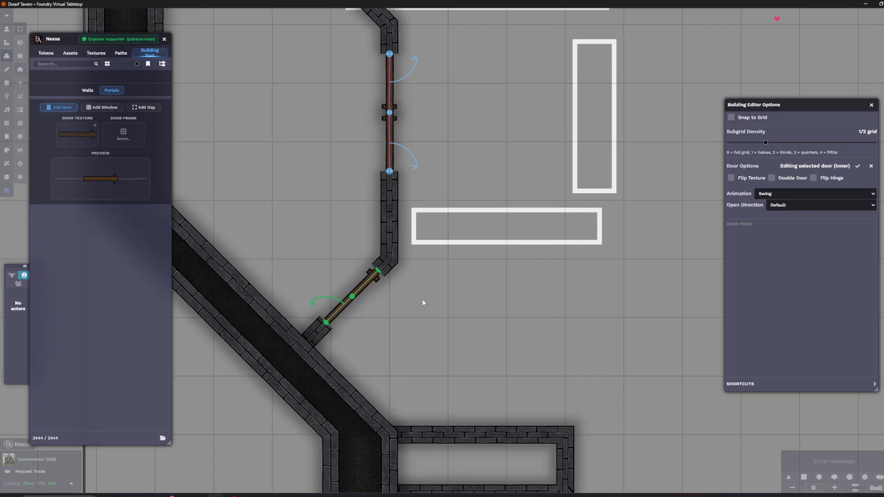
Save the building with the new diagonal door
key("ctrl+s")
scroll(440, 239, "down", 3)
scroll(249, 259, "down", 4)
left_click_drag(248, 259, 303, 250)
left_click(307, 229)
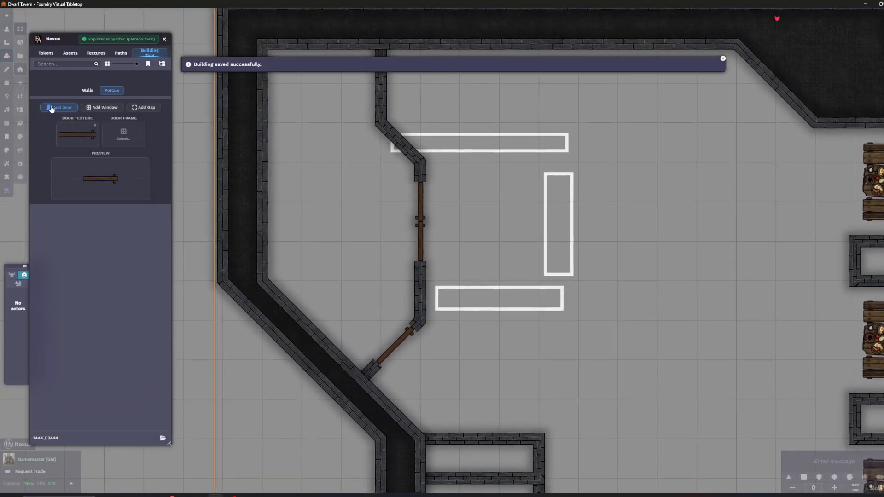
left_click(20, 82)
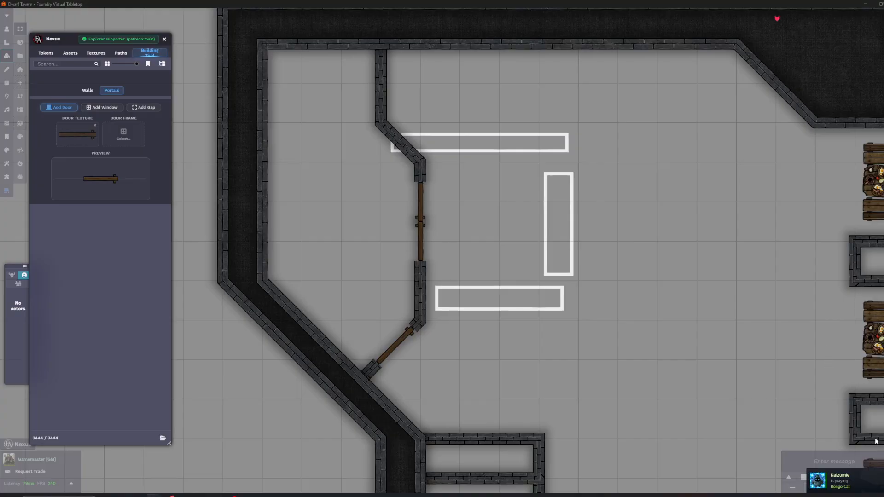
left_click(835, 481)
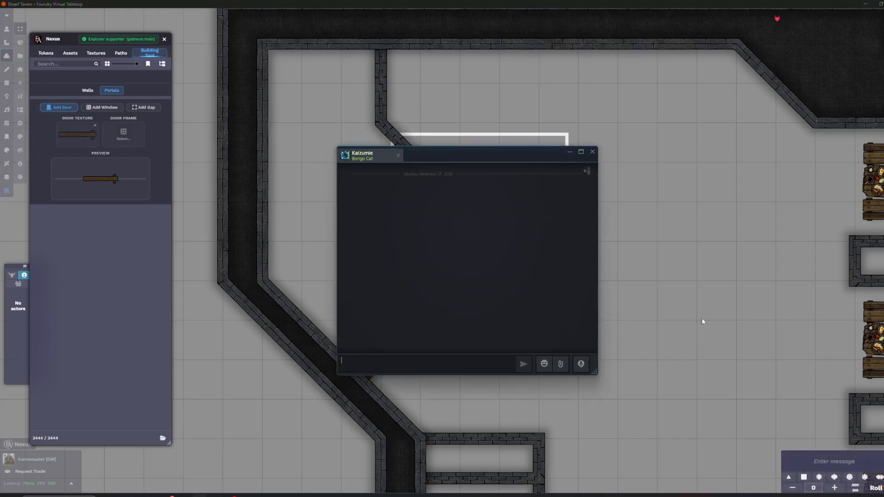
left_click(592, 152)
right_click(244, 255)
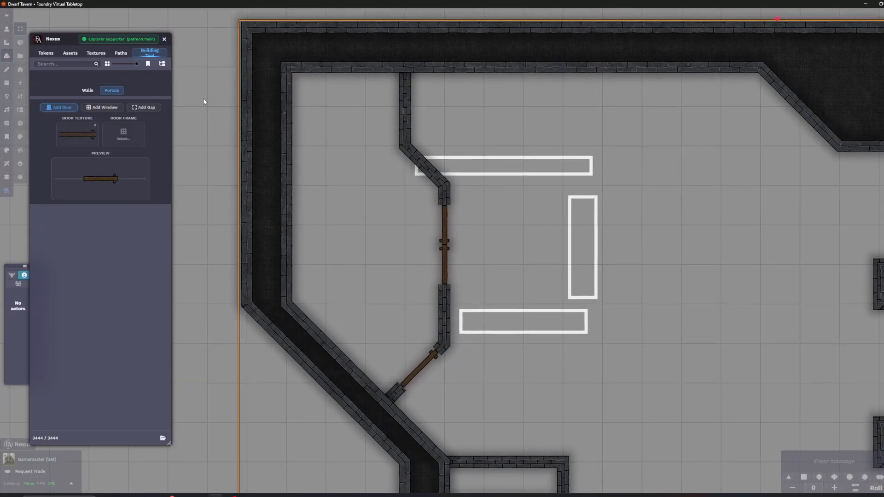
left_click_drag(203, 97, 201, 89)
left_click(112, 88)
scroll(276, 263, "down", 1)
left_click_drag(510, 363, 468, 266)
left_click_drag(631, 299, 424, 127)
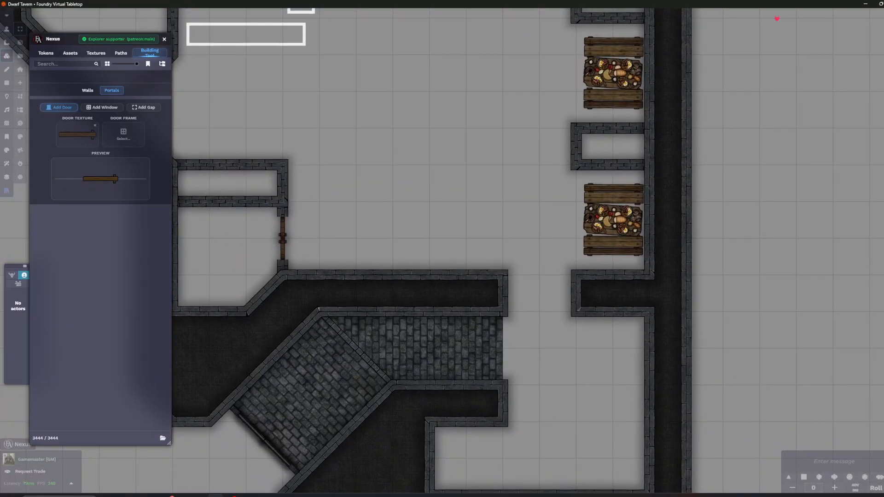
key("alt+Tab")
left_click_drag(286, 174, 400, 301)
left_click_drag(421, 158, 462, 270)
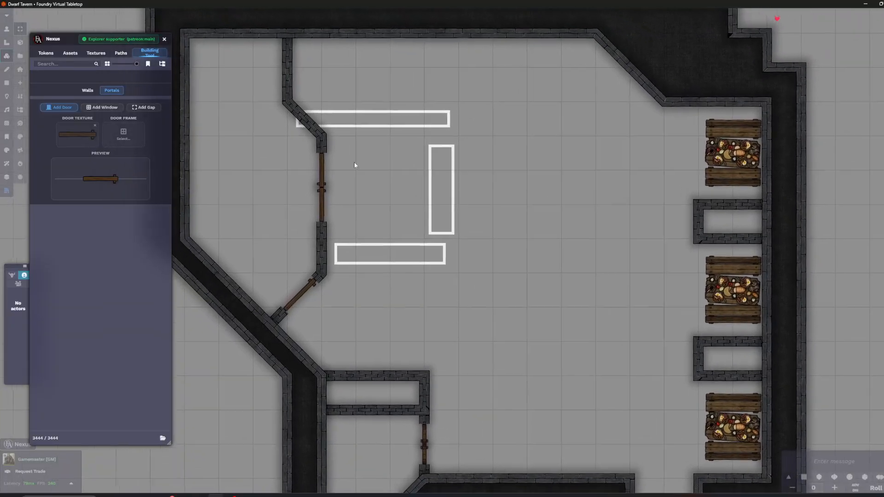
Show the floor textures and filter them by "tiles"
left_click(96, 53)
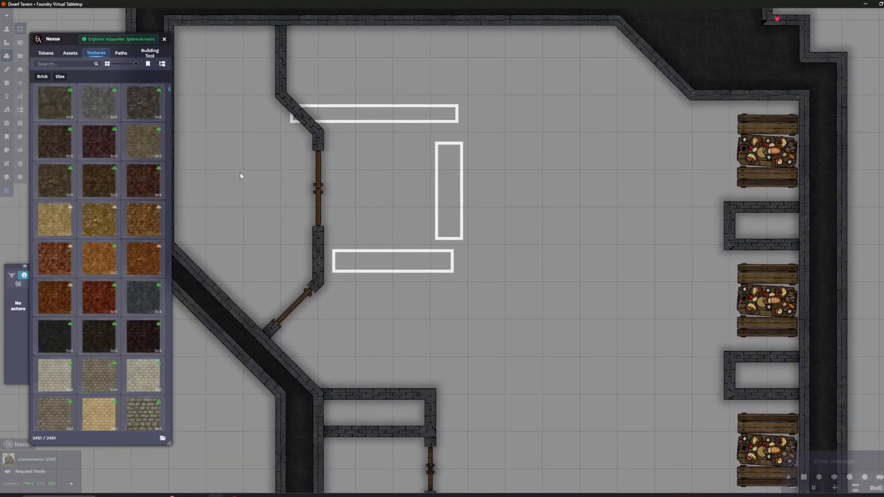
left_click_drag(240, 173, 296, 171)
left_click_drag(207, 153, 217, 153)
left_click(60, 76)
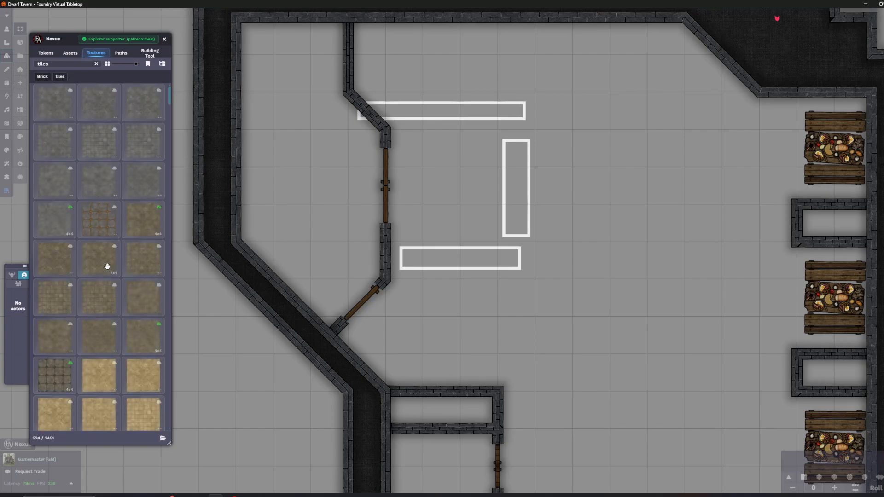
scroll(115, 321, "down", 5)
Load the Drow_Stone_Patterned_Tiles_05_F1 texture for painting
mouse_move(144, 201)
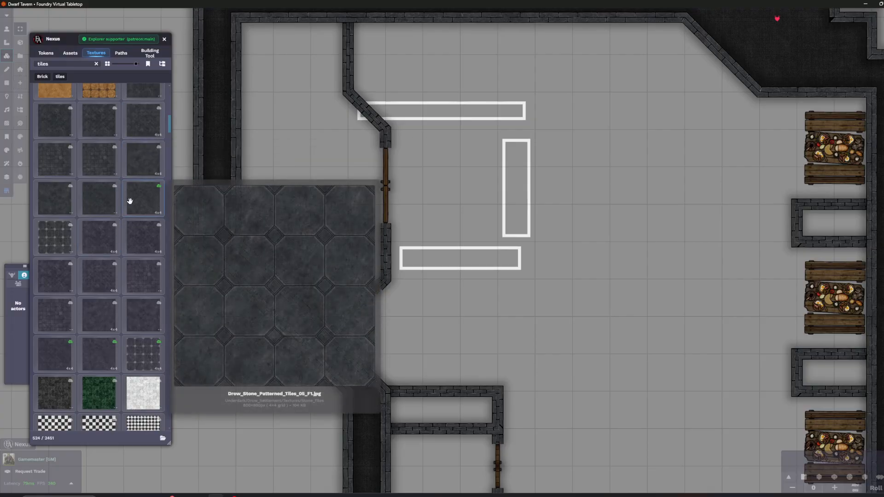
left_click_drag(523, 275, 431, 287)
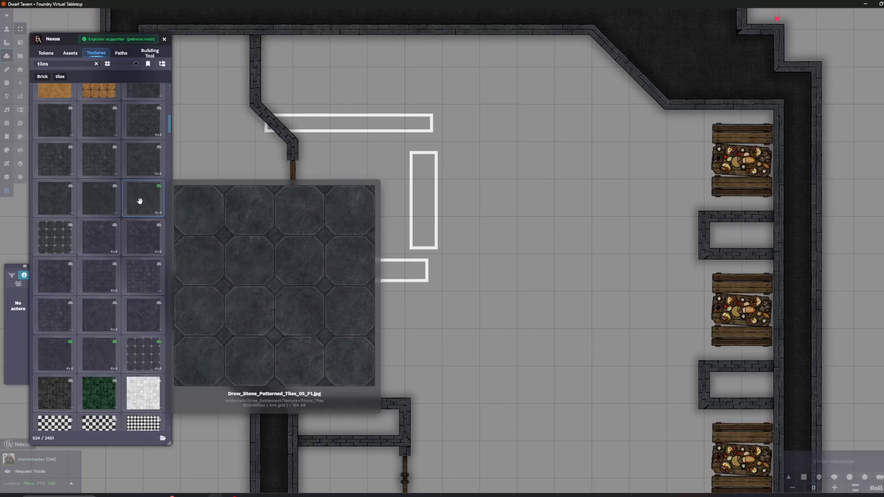
left_click(143, 198)
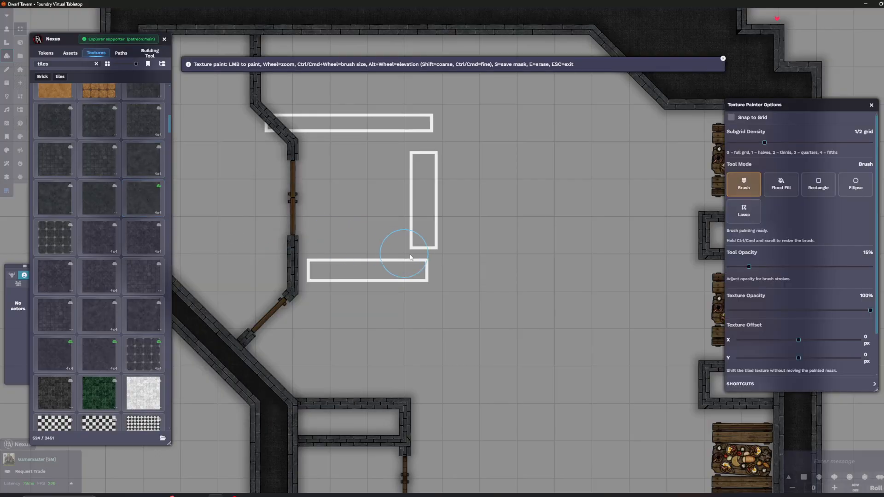
Choose the Stone_Patterned_Tiles_05_E texture and set the texture painter to Rectangle mode
scroll(124, 219, "down", 5)
scroll(124, 218, "up", 5)
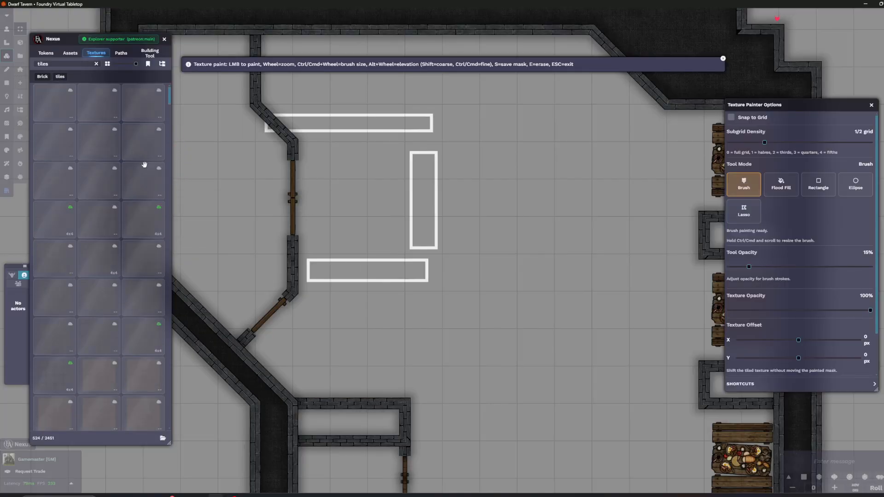
left_click_drag(169, 104, 168, 243)
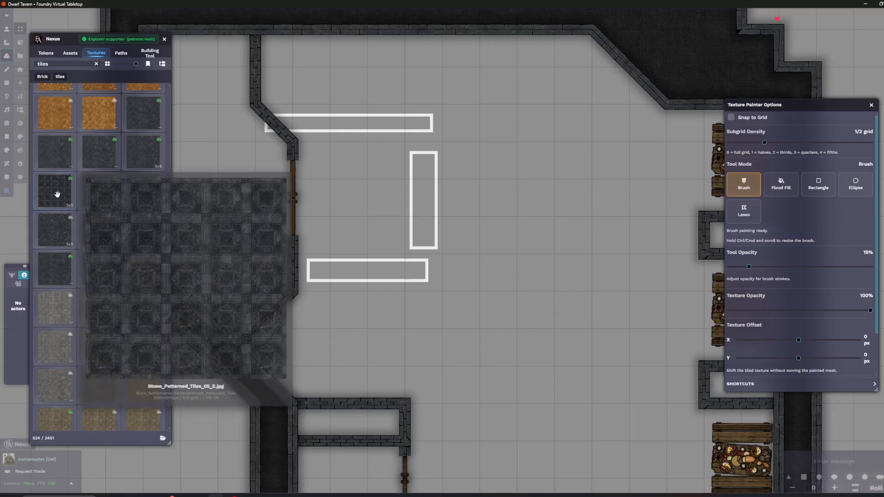
left_click(818, 184)
scroll(307, 176, "up", 5)
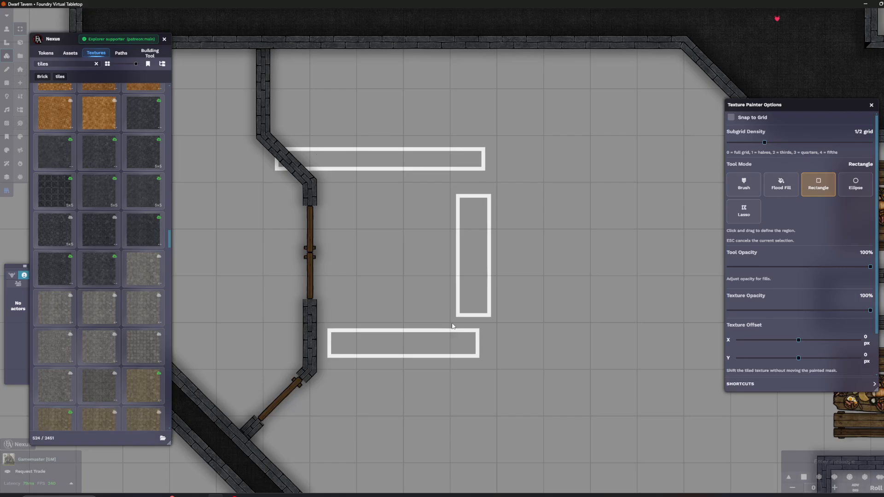
With grid snapping on, paint a one-square-wide tile strip over the vertical placeholder and erase its lowest square
left_click_drag(450, 361, 487, 218)
key("ctrl+z")
mouse_move(450, 159)
left_mouse_down()
mouse_move(476, 201)
mouse_move(499, 379)
left_mouse_up()
key("e")
mouse_move(409, 323)
left_mouse_down()
mouse_move(440, 392)
mouse_move(521, 378)
left_mouse_up()
scroll(457, 343, "up", 5)
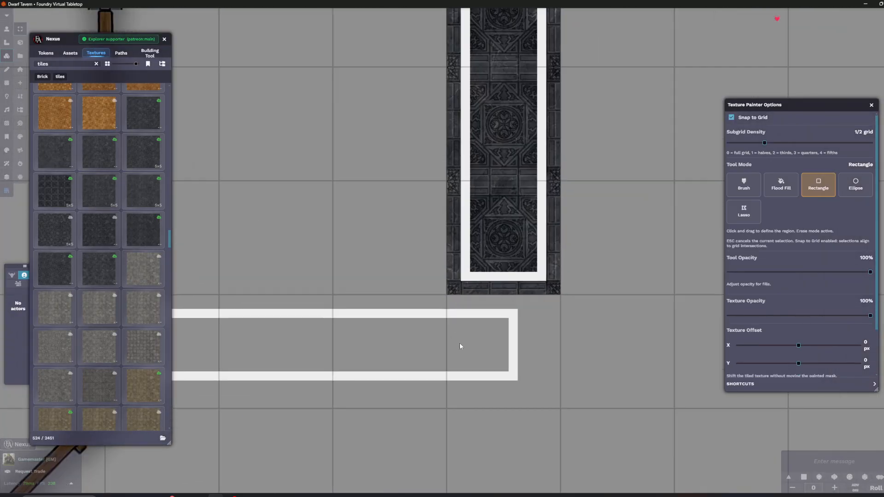
Tile the row around the lower placeholder, and lasso-fill the row around the upper placeholder up to the slanted wall
scroll(479, 344, "down", 4)
left_click_drag(516, 325, 302, 377)
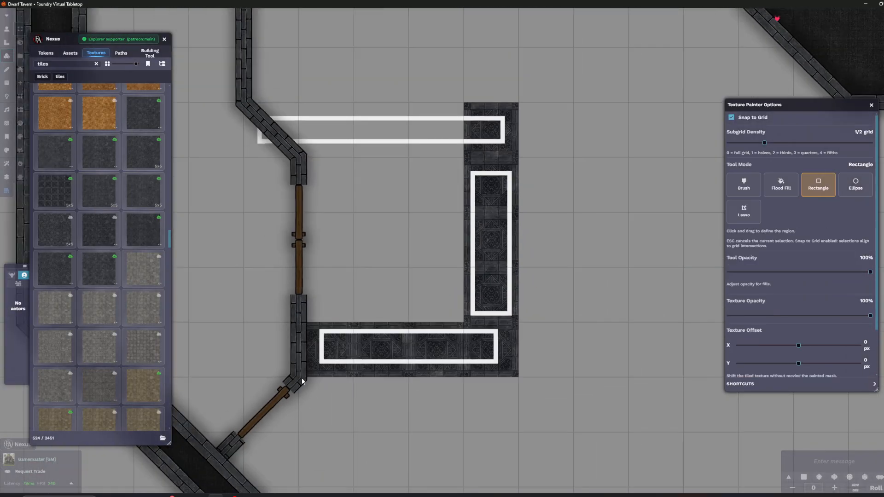
left_click(743, 211)
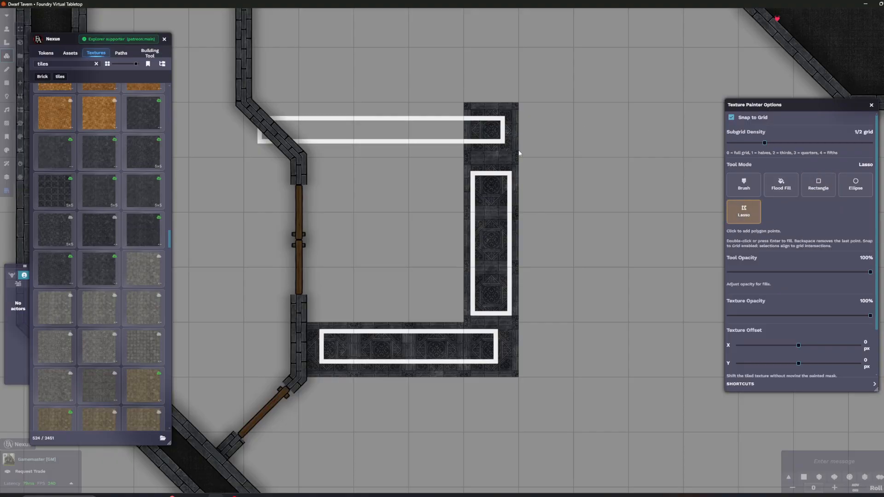
left_click(464, 155)
left_click(298, 157)
left_click(243, 102)
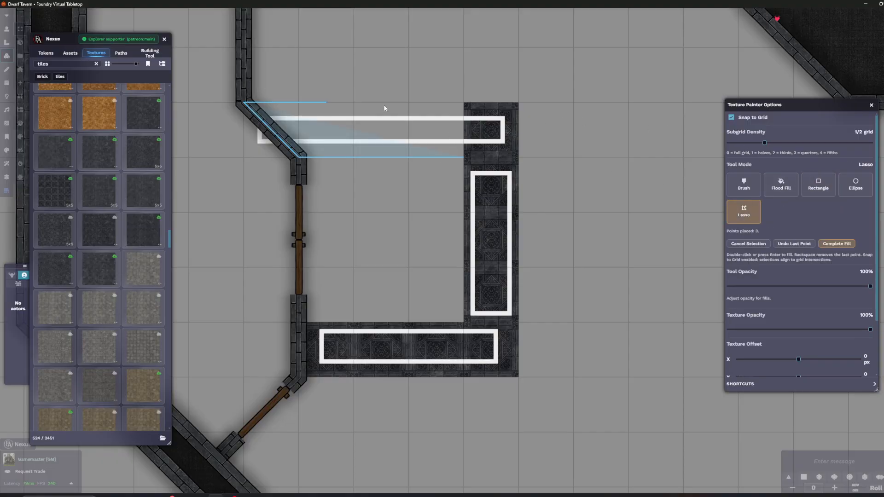
double_click(469, 106)
Examine the painted tile pattern around the placeholders and at the corners where the strips meet
scroll(467, 122, "up", 2)
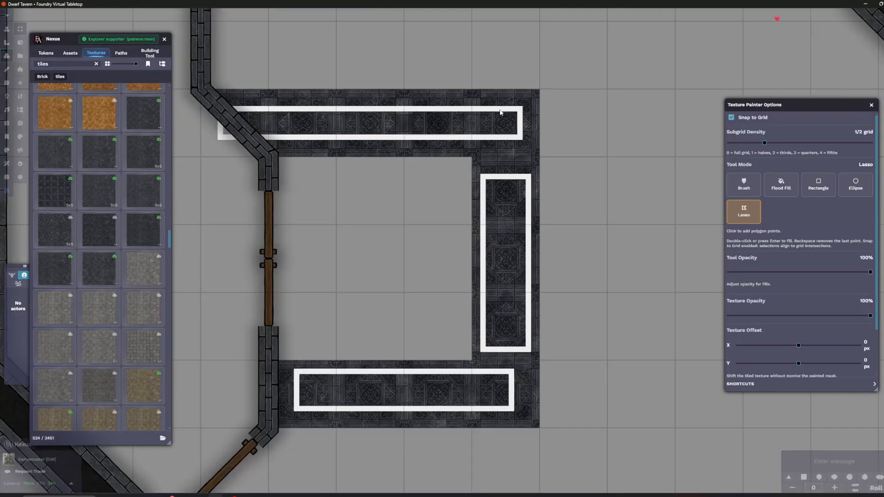
scroll(469, 256, "down", 2)
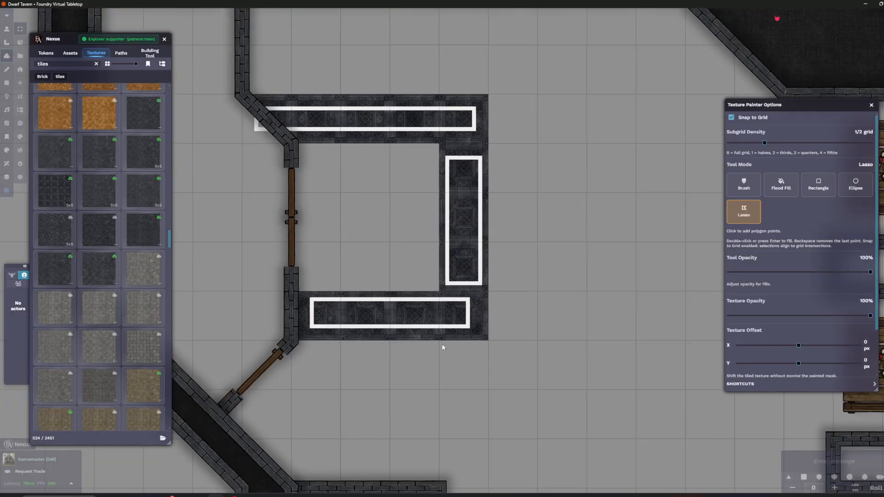
scroll(499, 291, "up", 4)
scroll(493, 189, "down", 3)
scroll(463, 237, "up", 3)
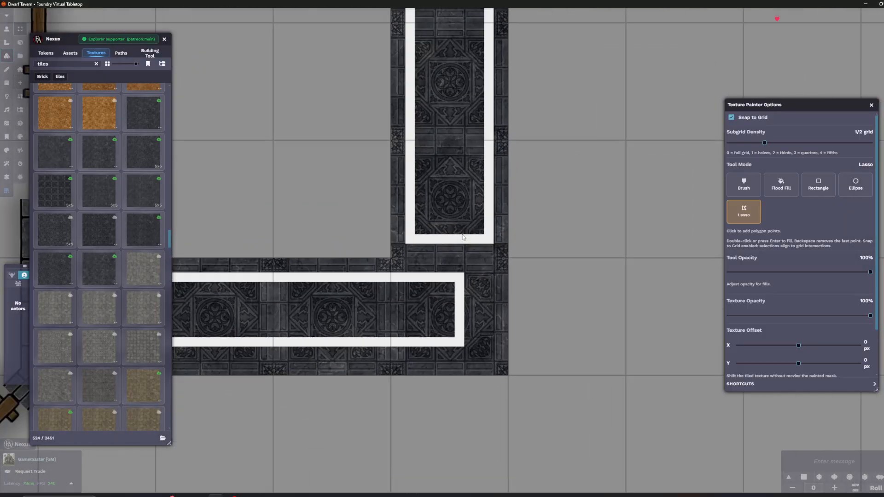
scroll(463, 237, "down", 3)
scroll(505, 231, "up", 2)
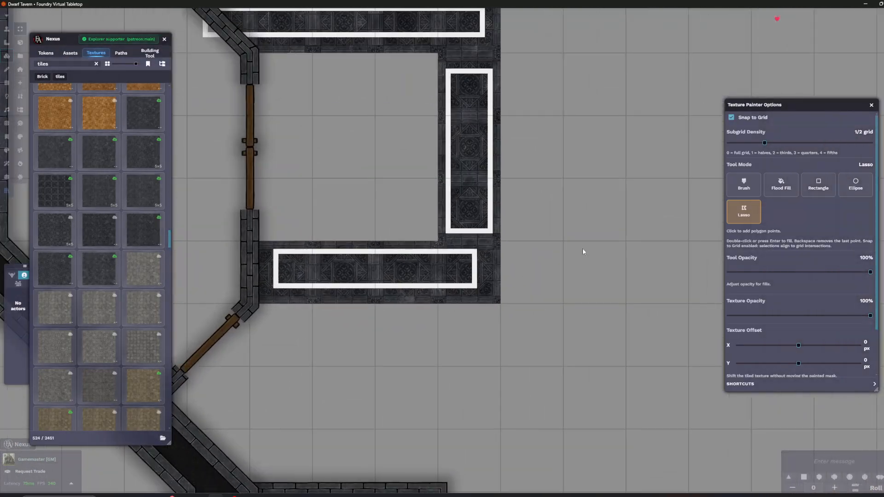
scroll(501, 301, "down", 2)
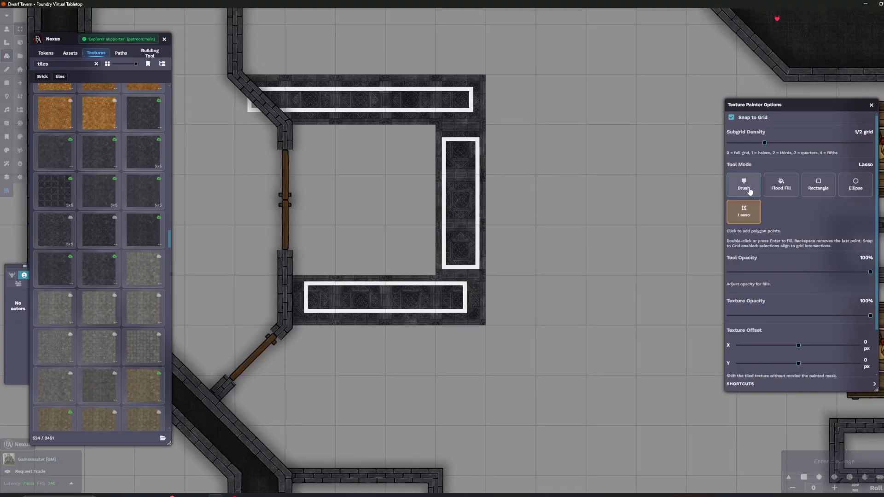
Paint another one-square-wide rectangle of the same tiles along the full east side of the tiled area
left_click(818, 185)
left_click_drag(488, 328, 536, 79)
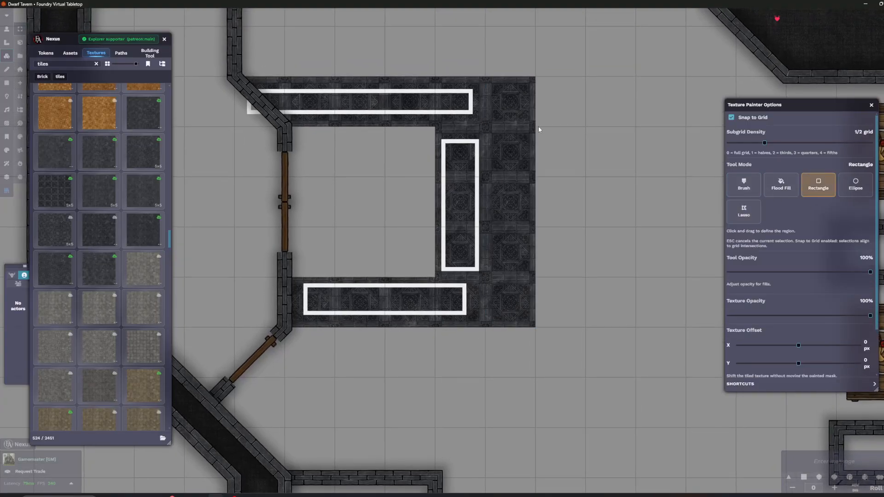
scroll(552, 152, "down", 1)
Save the Stone_Patterned_Tiles_05_E floor painted around the placeholders as a masked tile
left_click_drag(440, 135, 421, 175)
left_click(144, 230)
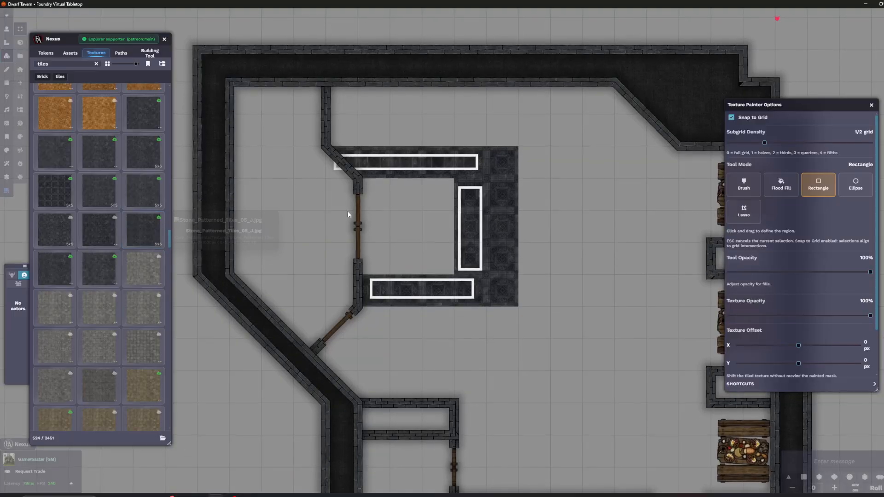
scroll(355, 236, "down", 1)
scroll(442, 223, "down", 4)
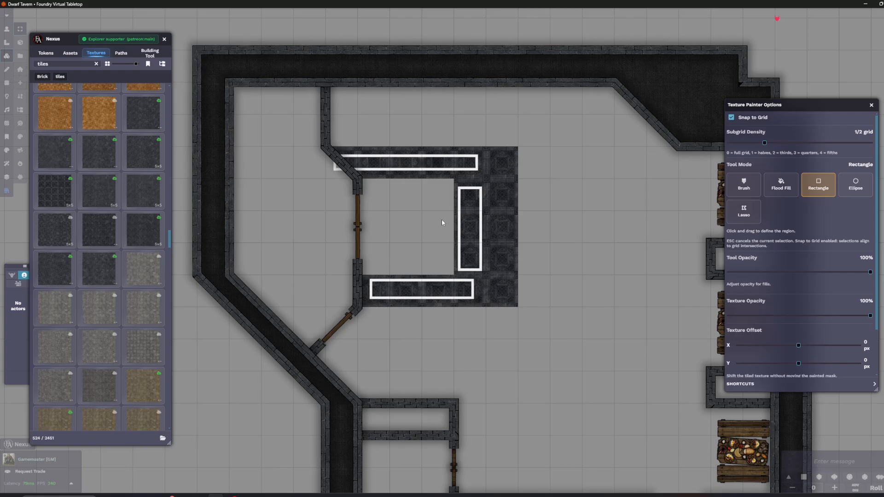
scroll(396, 202, "up", 5)
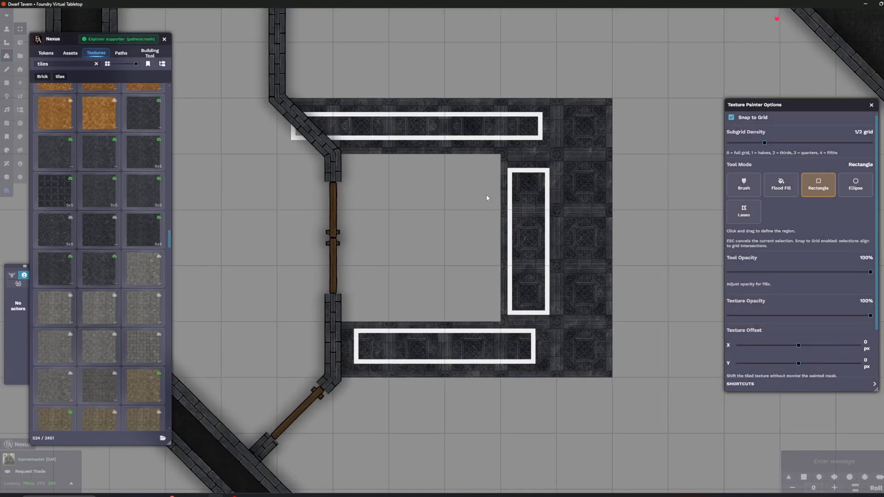
scroll(332, 165, "down", 3)
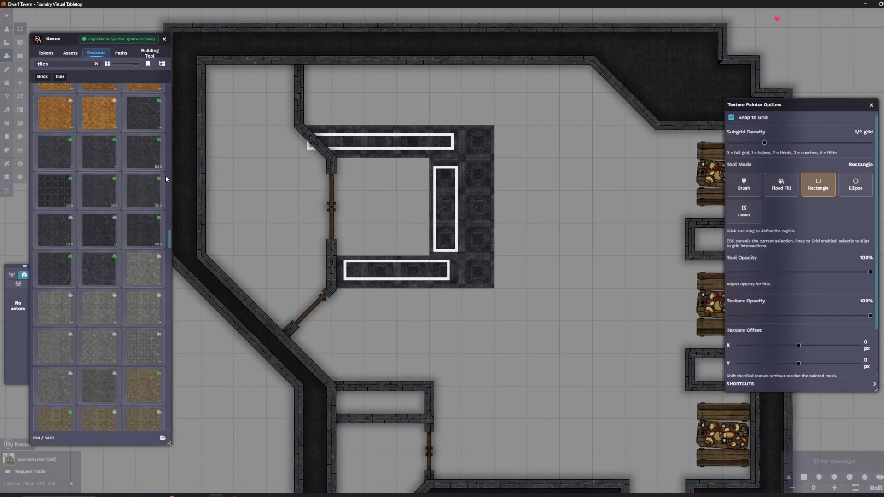
key("ctrl+s")
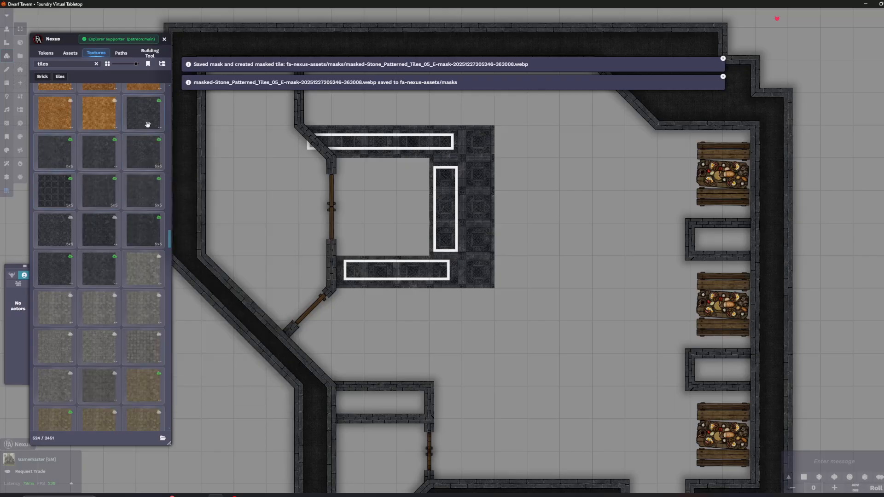
Lasso-fill the west room's floor with dark octagon-patterned stone tiles, following its outer walls and the inner wall with the doors
left_click(58, 149)
left_click_drag(367, 247, 476, 251)
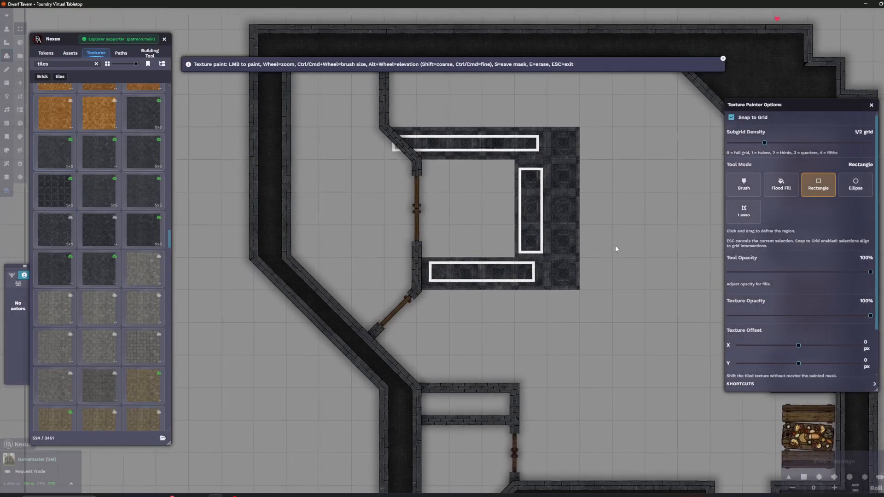
left_click(749, 214)
left_click(391, 341)
left_click(311, 261)
scroll(308, 92, "down", 4)
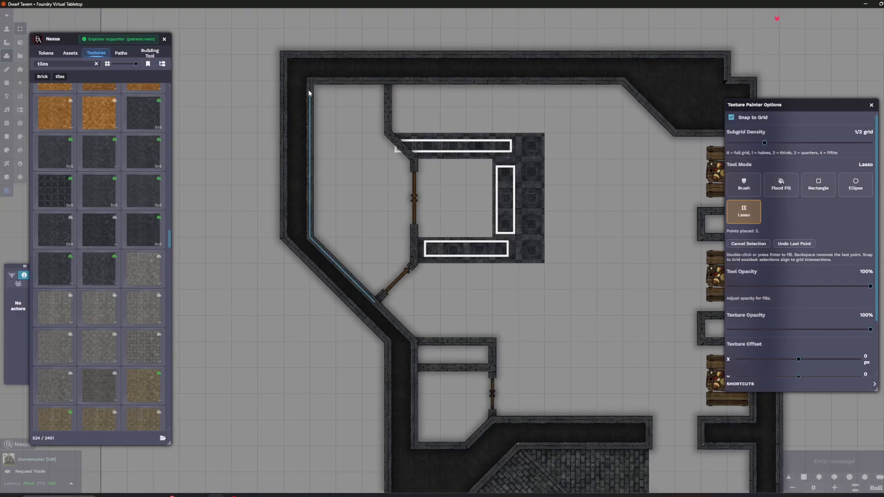
left_click(309, 83)
left_click(388, 82)
left_click(413, 159)
double_click(377, 303)
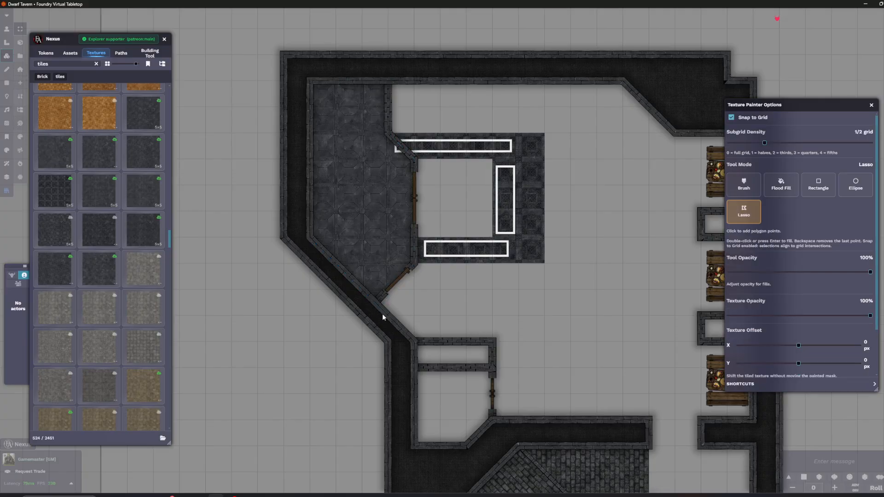
Examine the west room's tile pattern, the doorways and the remaining untiled floor of the tavern
scroll(382, 314, "up", 5)
left_click_drag(457, 202, 451, 325)
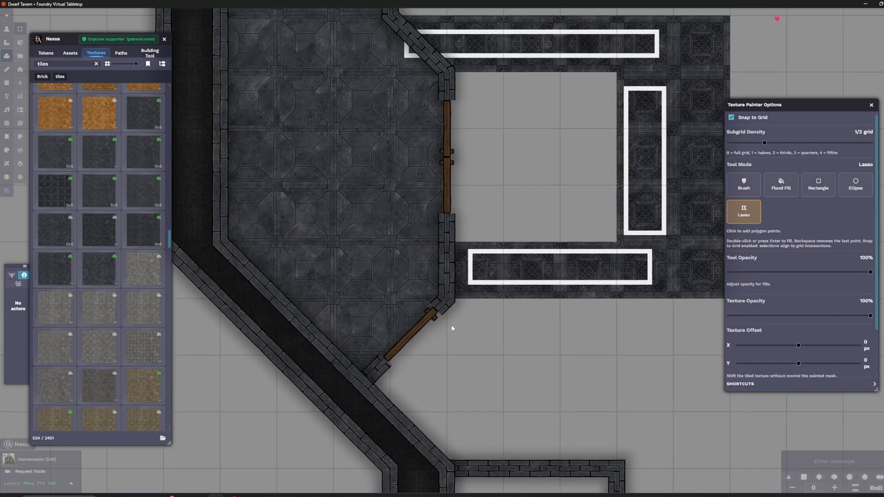
left_click_drag(514, 174, 409, 280)
scroll(409, 280, "down", 5)
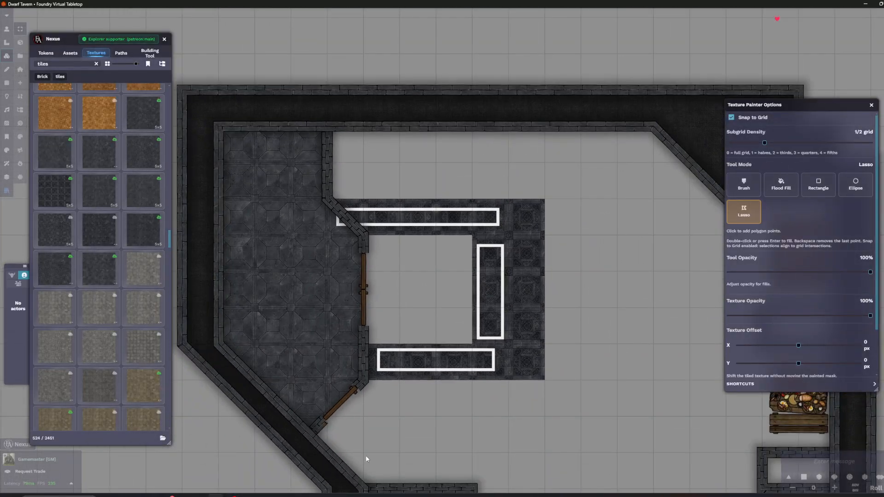
scroll(417, 486, "down", 5)
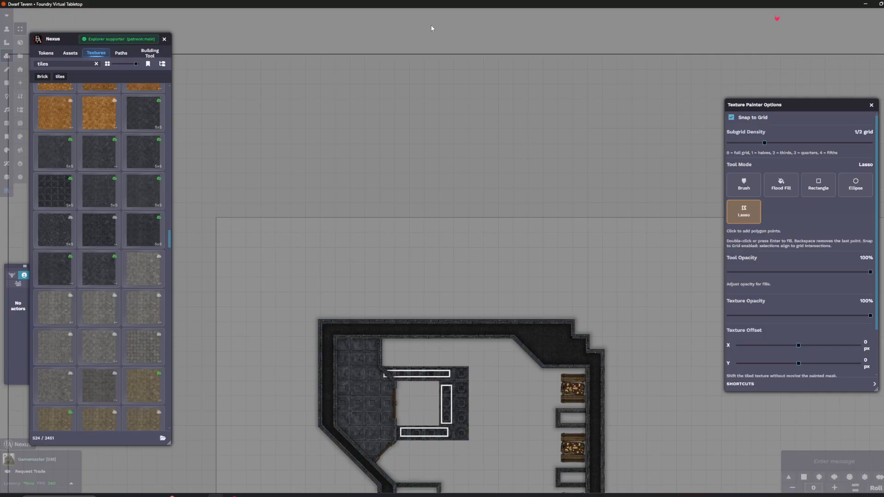
scroll(431, 25, "down", 5)
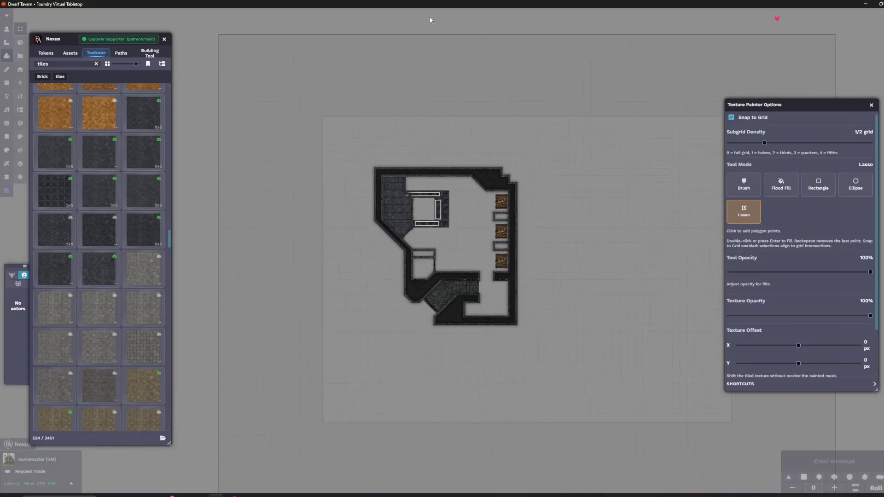
scroll(447, 203, "up", 10)
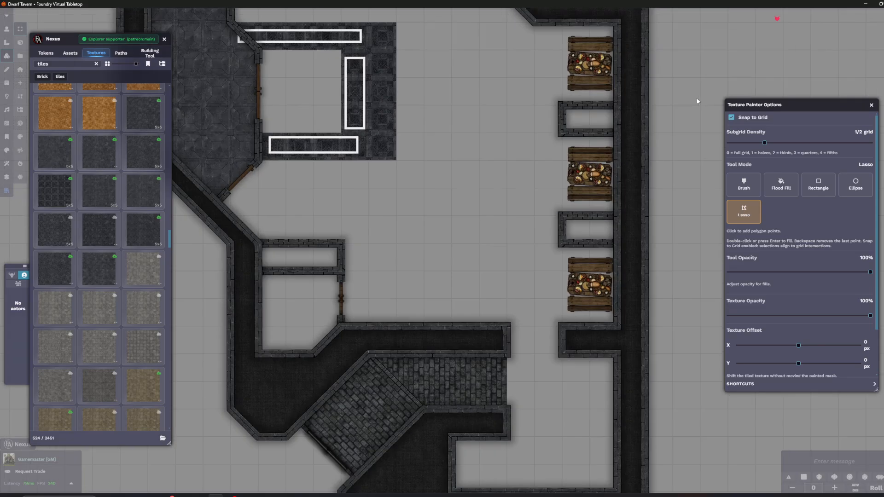
scroll(197, 104, "up", 5)
scroll(197, 103, "down", 3)
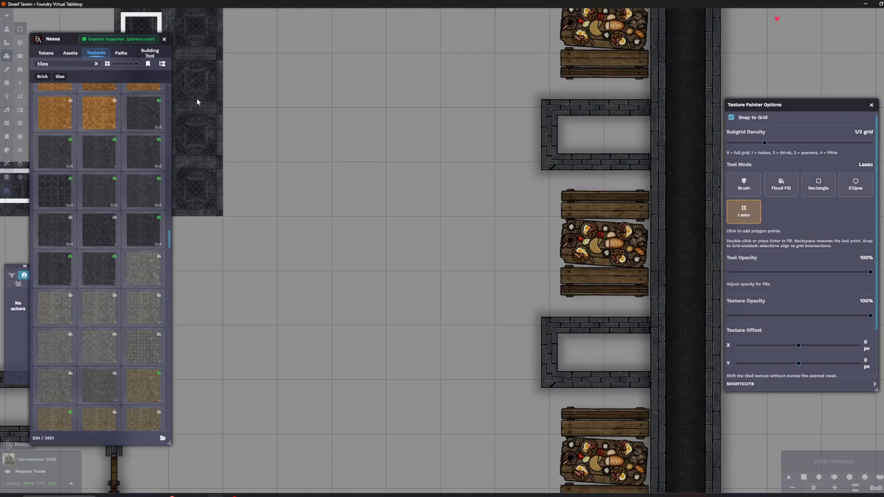
scroll(361, 176, "down", 3)
scroll(388, 173, "down", 3)
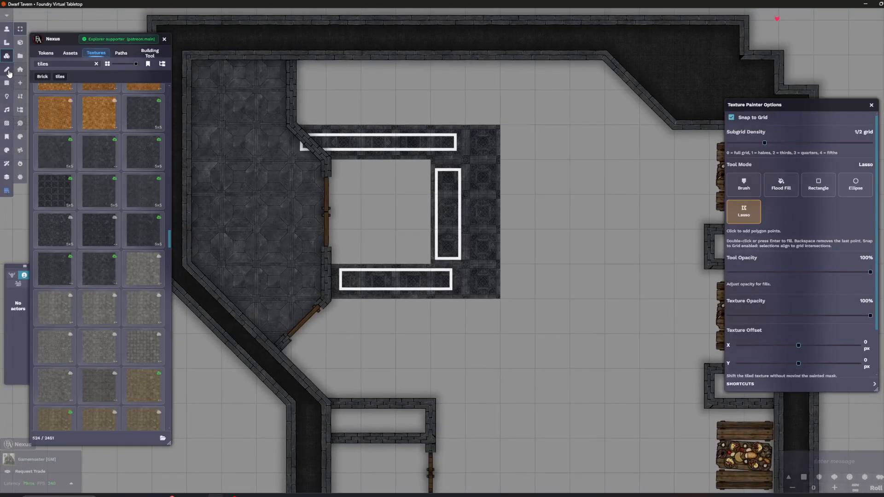
Try to select the placeholder drawings while the lasso painter is active, and discard the unsaved tile painting
left_click(6, 69)
left_click(363, 332)
left_click(435, 182)
double_click(432, 332)
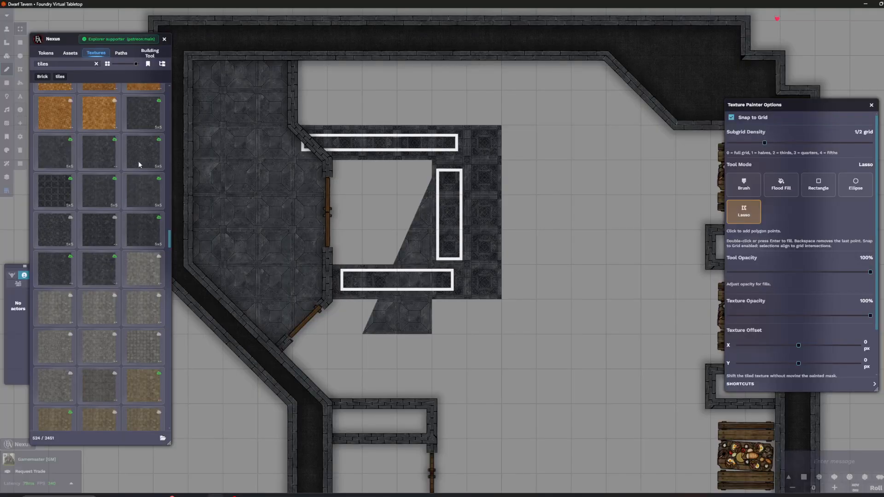
key("Escape")
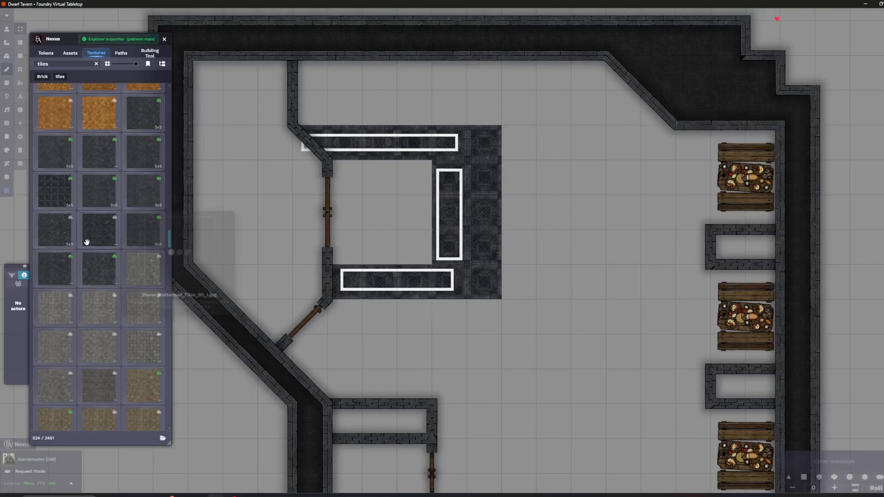
Lasso-fill the whole west room with Stone_Patterned_Tiles_05_B, including its northern corner, and save it as a masked tile
left_click(46, 170)
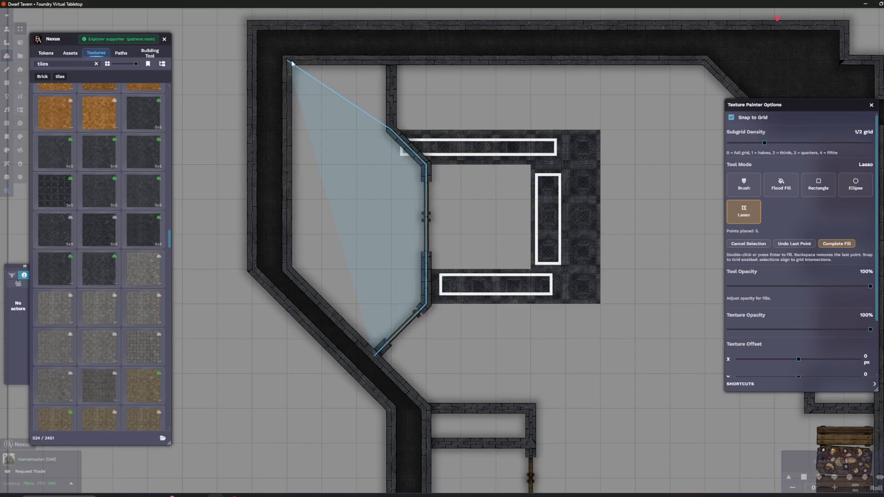
double_click(375, 355)
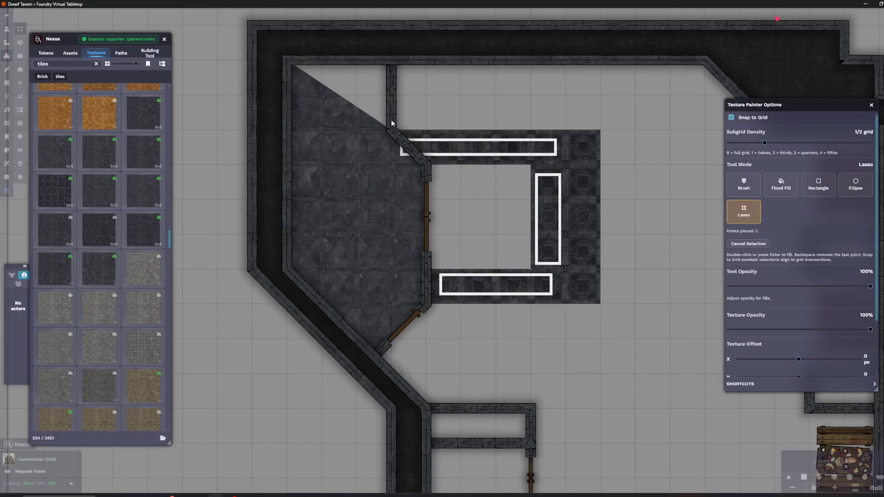
double_click(294, 125)
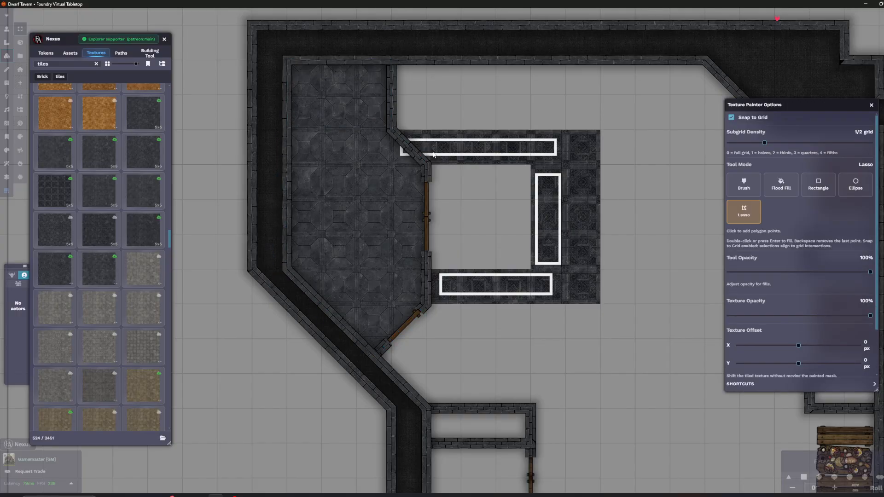
key("ctrl+s")
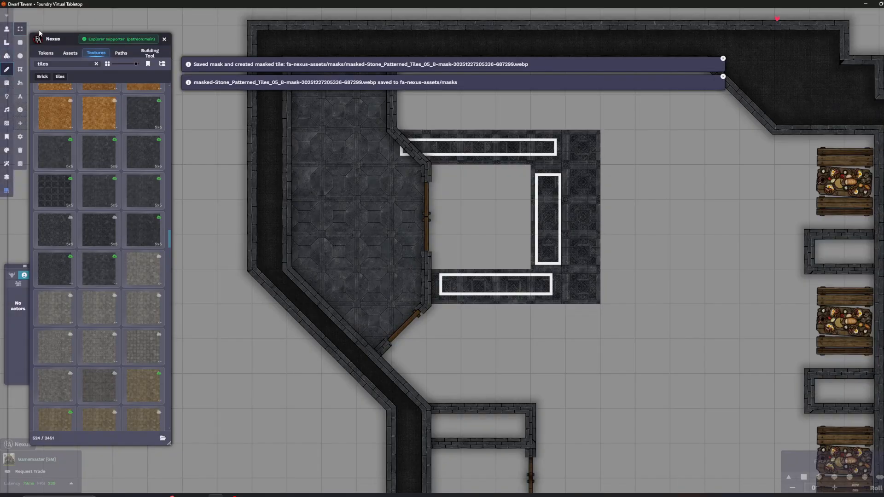
Select the three white placeholder rectangles in the main hall together and delete them
left_click_drag(429, 109, 590, 296)
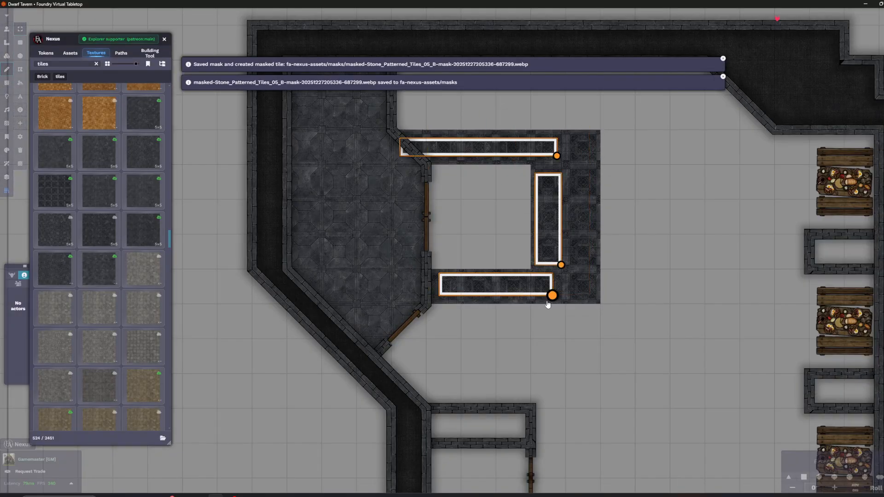
key("Delete")
key("Up")
key("Up")
key("Right")
left_click_drag(612, 197, 591, 183)
scroll(314, 344, "up", 3)
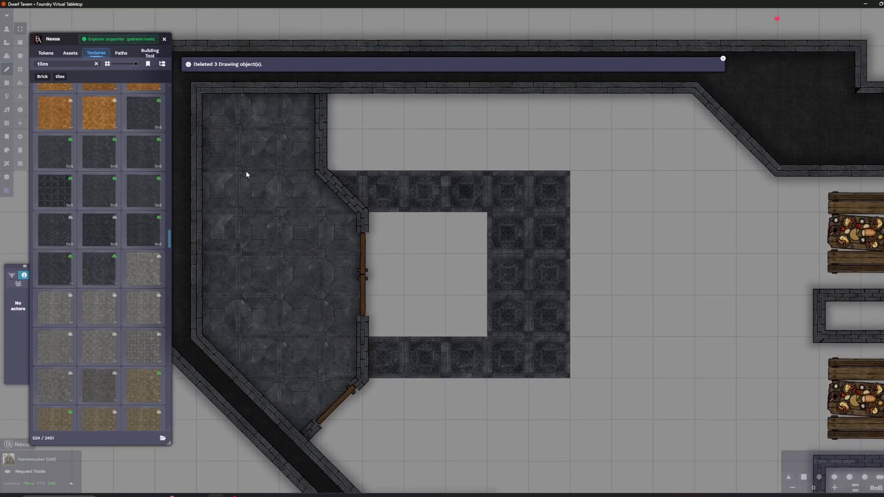
scroll(247, 178, "up", 2)
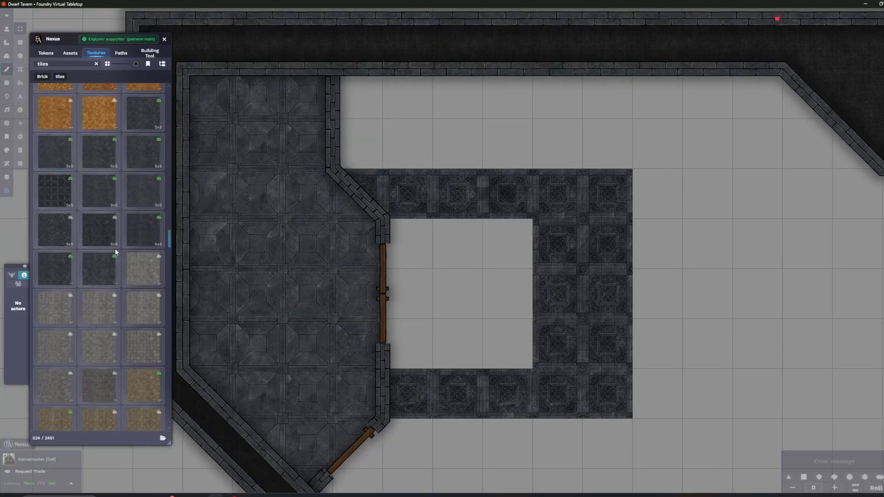
Paint Stone_Patterned_Tiles_05_J under the three food tables along the east wall, using rectangles snapped to the full grid
mouse_move(58, 275)
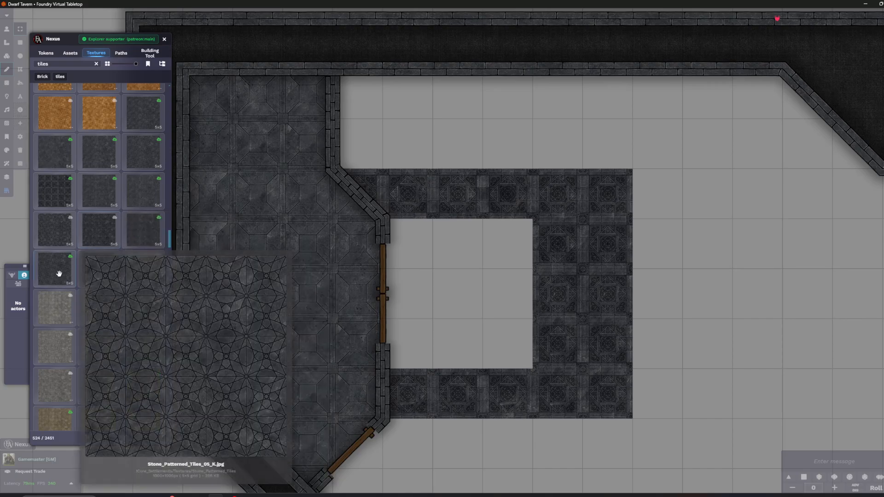
mouse_move(150, 243)
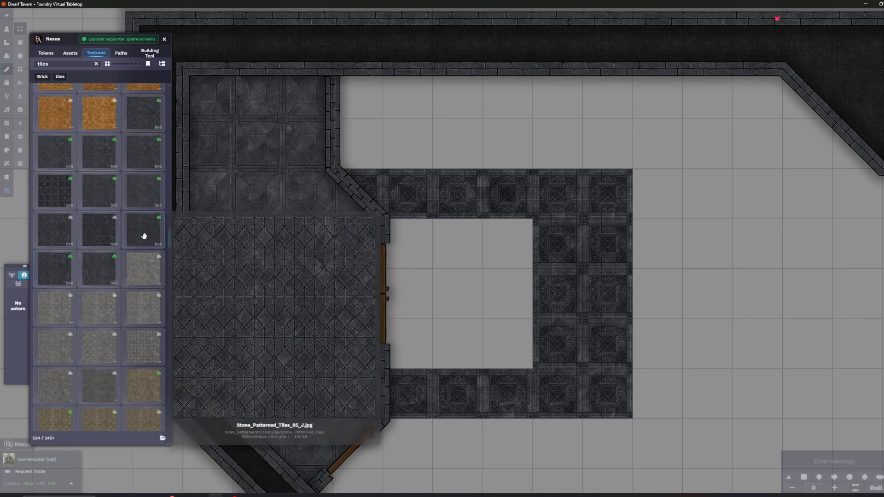
left_click_drag(347, 268, 198, 221)
left_click_drag(765, 175, 641, 95)
left_click(124, 236)
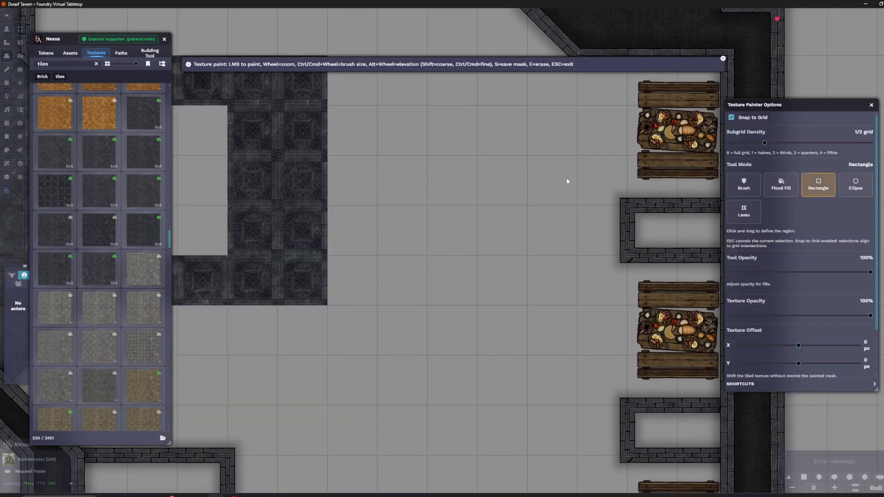
scroll(567, 177, "up", 1)
left_click_drag(566, 178, 467, 213)
left_click_drag(531, 237, 624, 94)
left_click_drag(549, 434, 597, 220)
left_click_drag(499, 214, 595, 213)
scroll(519, 329, "down", 4)
left_click_drag(506, 470, 589, 246)
scroll(465, 322, "down", 2)
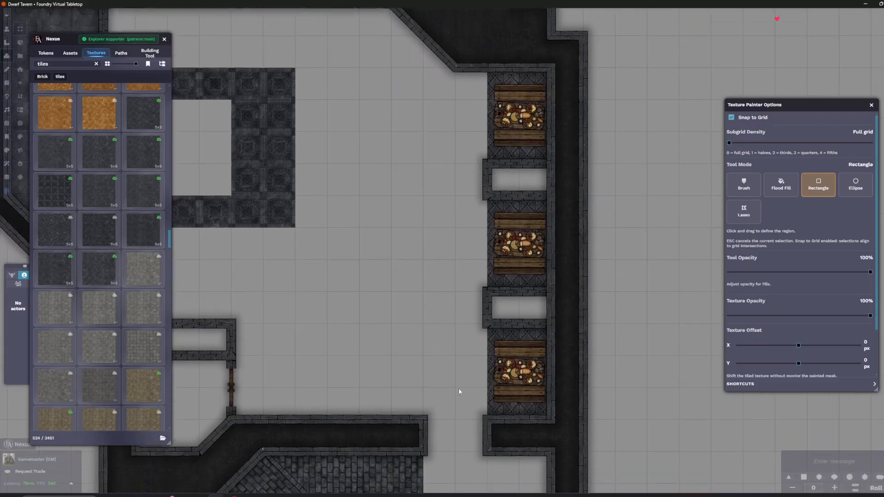
Paint a two-square-wide strip of the same tiles in front of the table alcoves, reaching up to the north wall
left_click_drag(432, 398, 490, 45)
left_click_drag(426, 60, 455, 24)
scroll(446, 134, "up", 2)
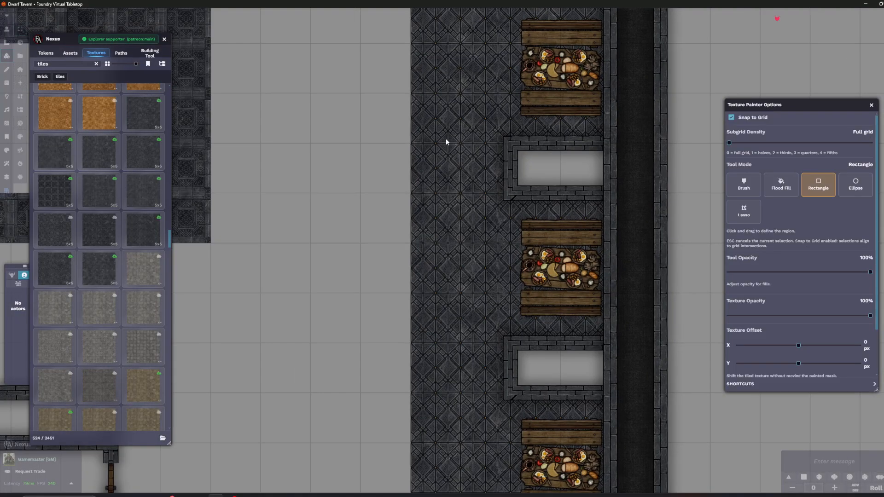
left_click_drag(443, 239, 446, 181)
Extend the tiles in a two-square-high strip along the hall's south side and through the small southwest room, and save the masked tile
scroll(446, 180, "down", 1)
left_click_drag(444, 351, 341, 441)
scroll(449, 336, "down", 3)
scroll(557, 386, "up", 2)
scroll(529, 354, "up", 2)
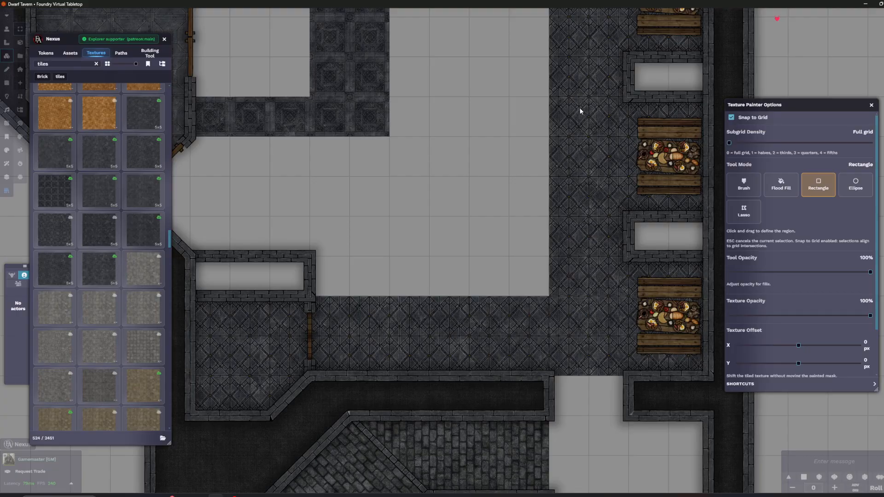
left_click_drag(548, 188, 545, 300)
left_click_drag(356, 368, 407, 351)
scroll(407, 351, "down", 2)
scroll(315, 446, "up", 2)
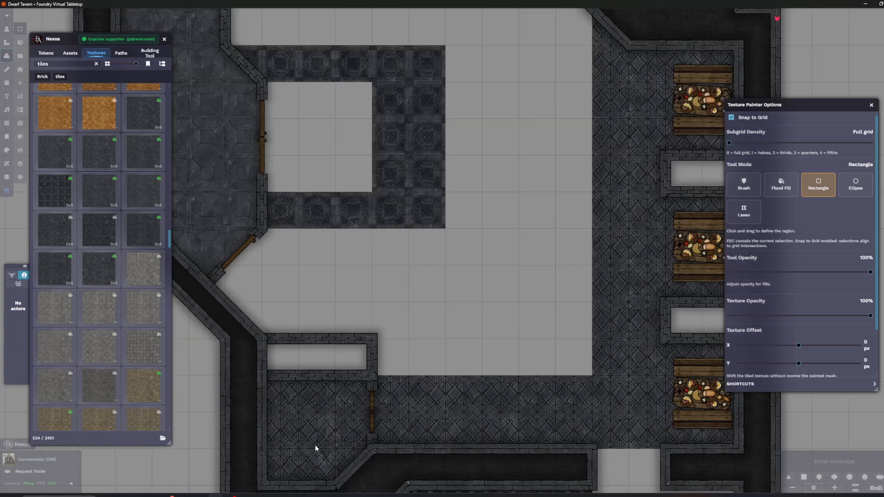
key("ctrl+s")
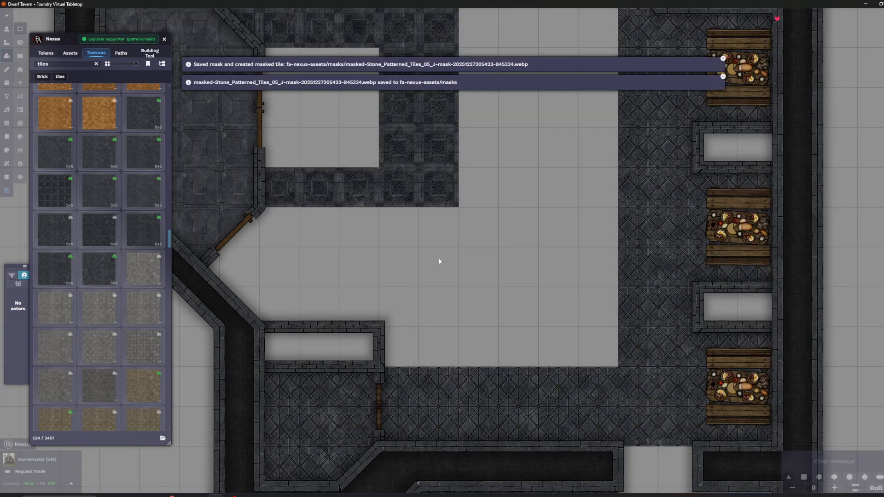
Filter the textures for walnut and choose Wooden_Flooring_D_Walnut for painting
left_click_drag(438, 261, 444, 282)
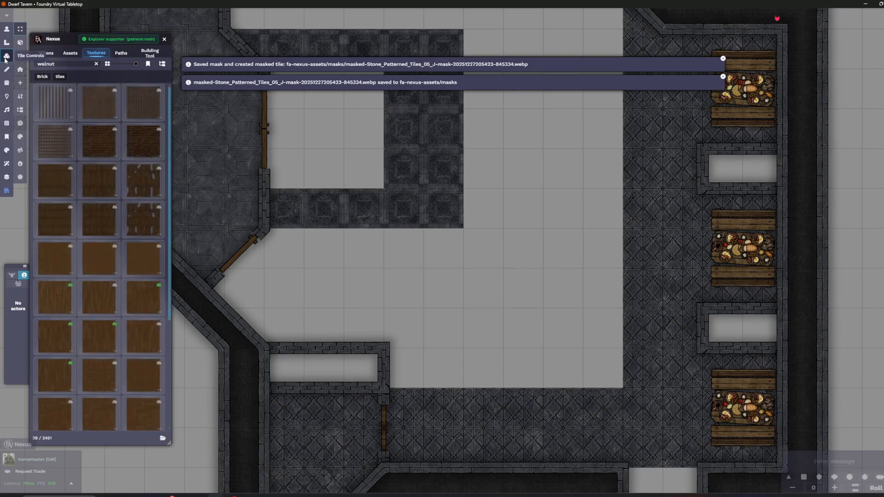
scroll(111, 244, "down", 3)
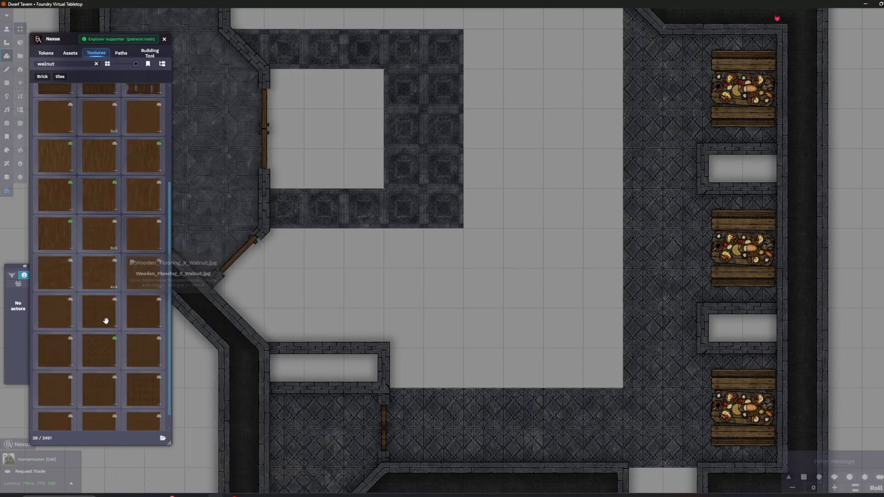
scroll(142, 322, "down", 1)
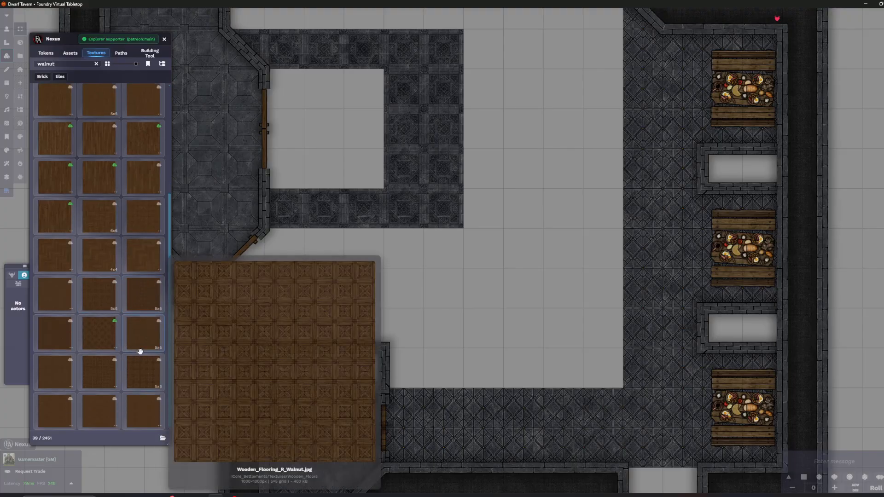
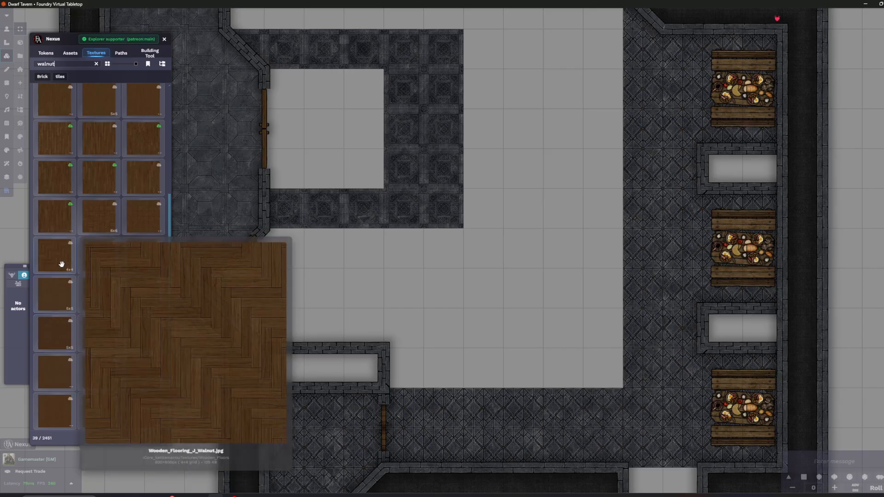
left_click_drag(546, 244, 475, 367)
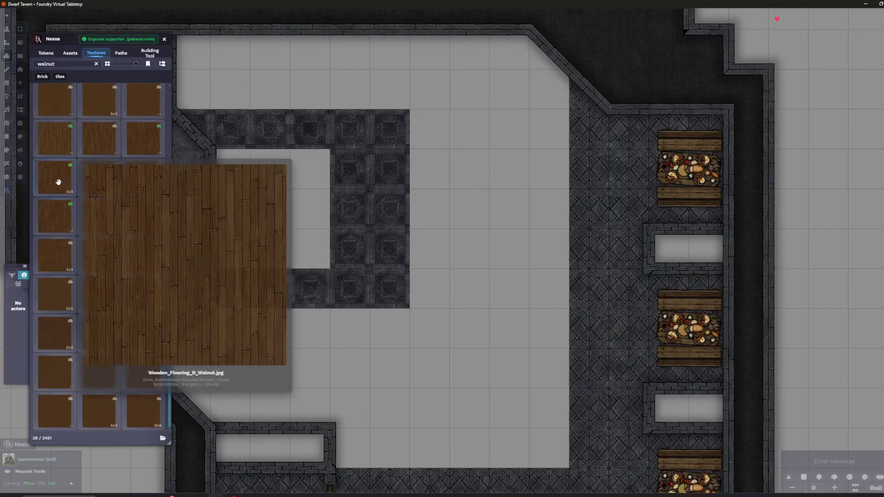
left_click(58, 182)
scroll(458, 351, "down", 2)
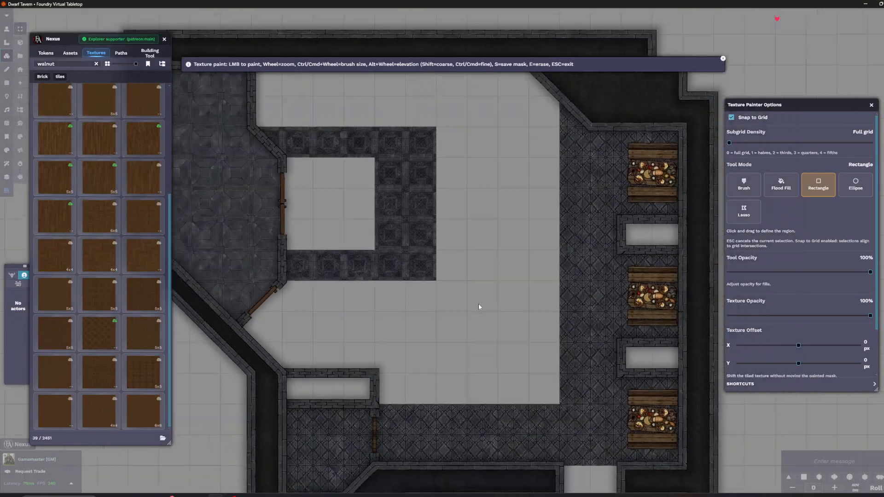
Paint the walnut flooring in grid-snapped rectangles along the main hall's north side and between the two stone-tiled areas
left_click_drag(481, 183, 503, 219)
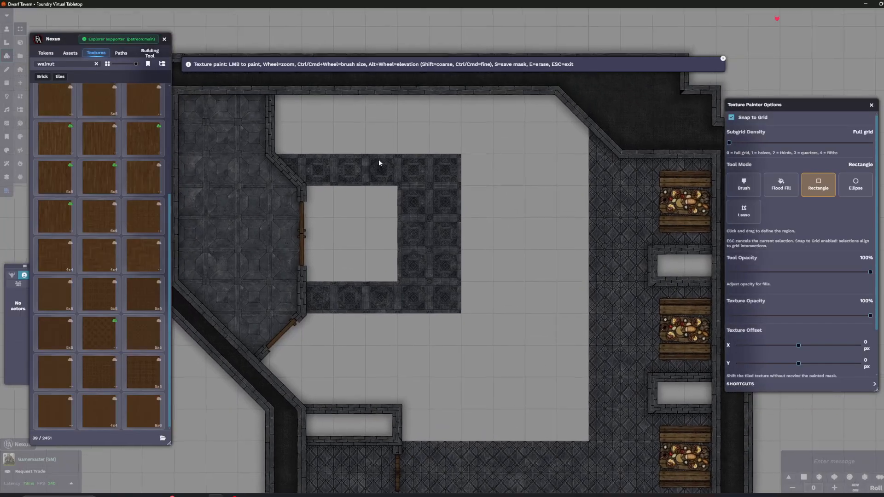
left_click_drag(278, 158, 278, 159)
left_click_drag(557, 93, 591, 95)
left_click_drag(474, 132, 588, 418)
Fill the hall south of the tiled counter strip with walnut rectangles, and the triangular corner by the diagonal door with a lasso
left_click_drag(457, 421, 426, 334)
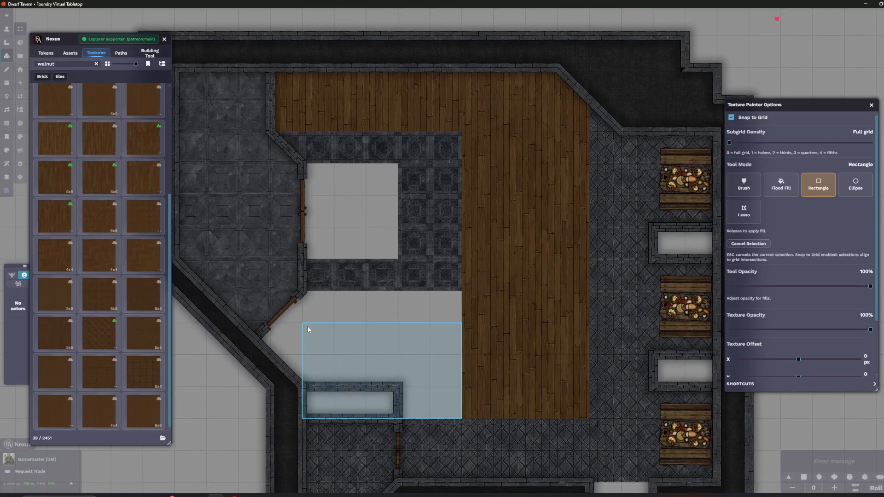
left_click_drag(403, 298, 402, 297)
left_click_drag(402, 297, 330, 345)
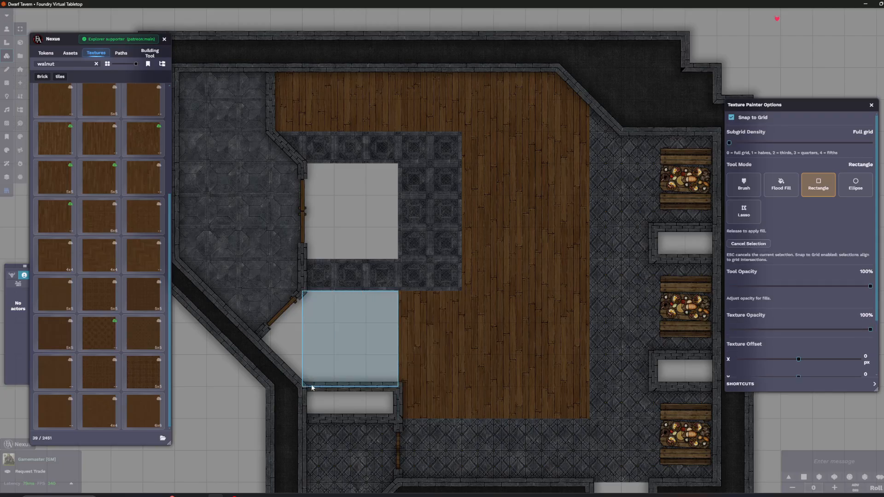
left_click_drag(312, 387, 306, 379)
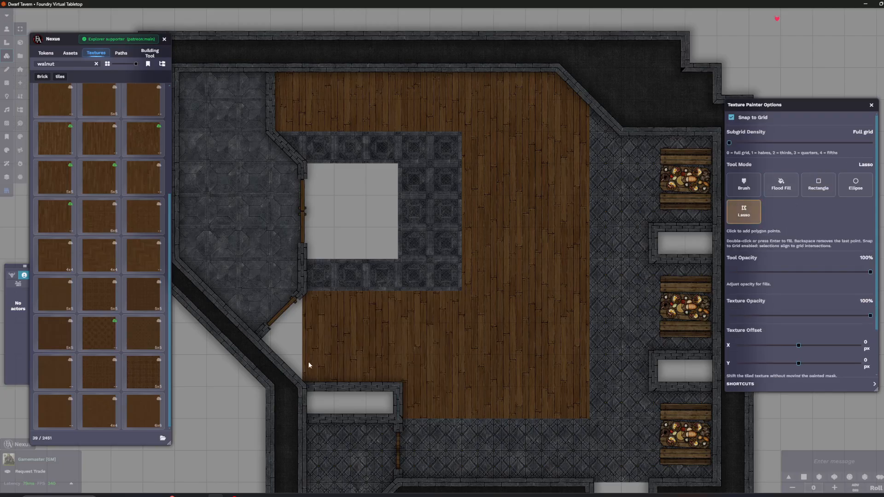
left_click(309, 363)
left_click(240, 357)
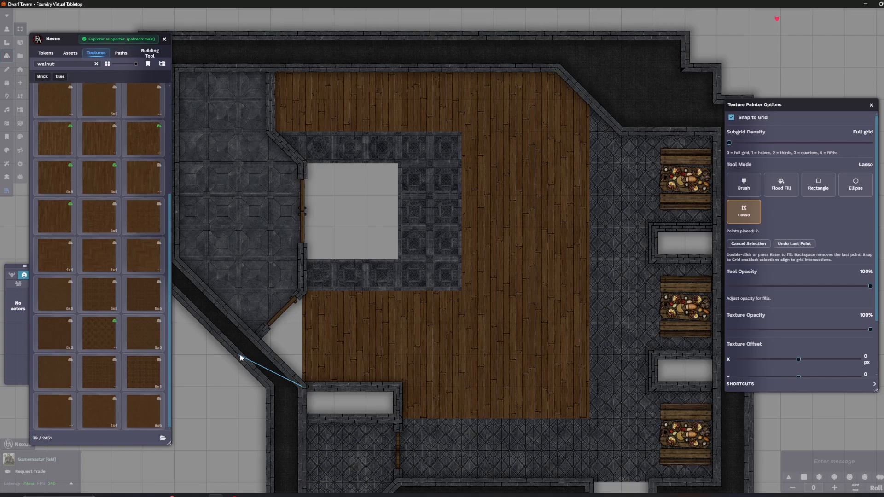
double_click(303, 382)
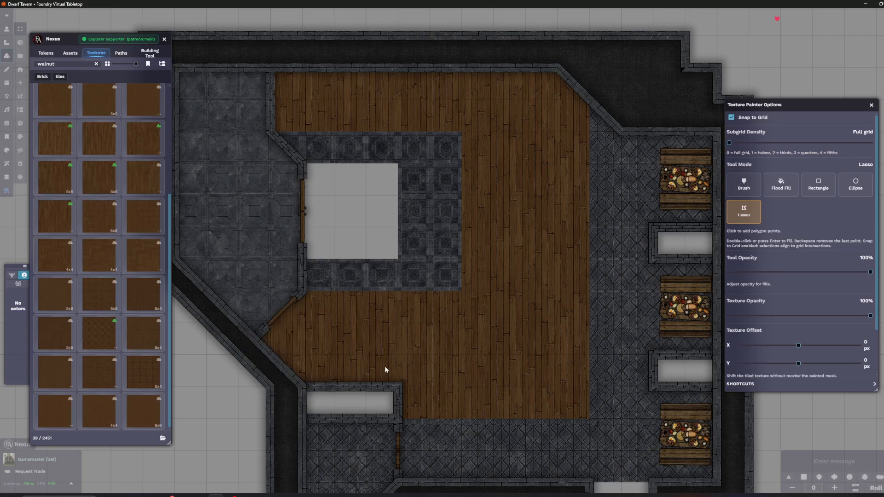
Check the finished walnut floor against its surrounding tiles and save it as a masked tile
scroll(385, 369, "up", 3)
scroll(570, 280, "down", 5)
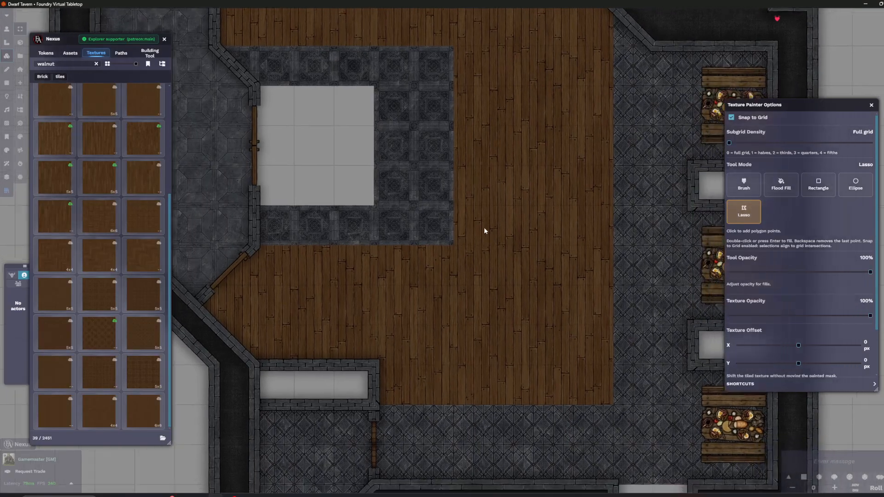
scroll(525, 339, "up", 2)
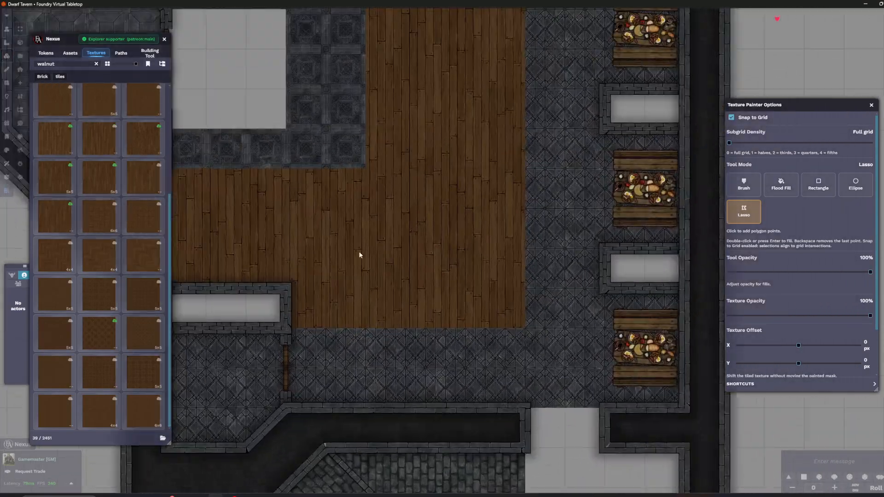
left_click_drag(520, 331, 526, 376)
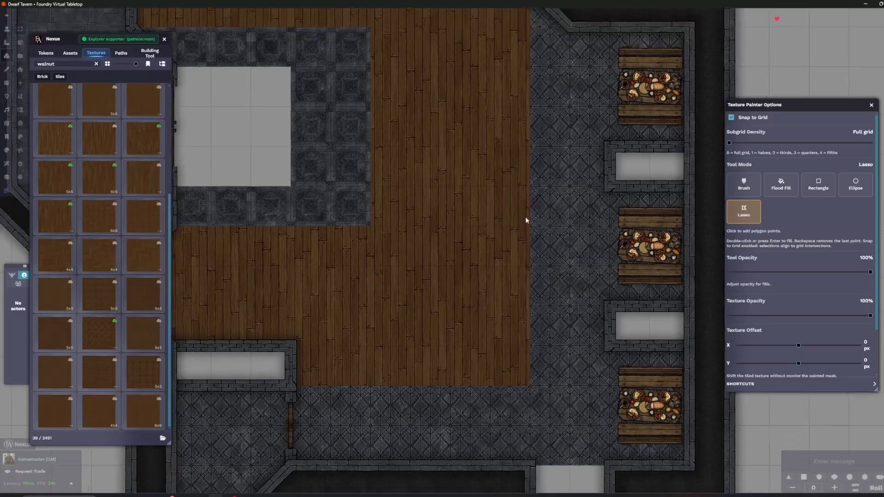
left_click_drag(525, 212, 530, 269)
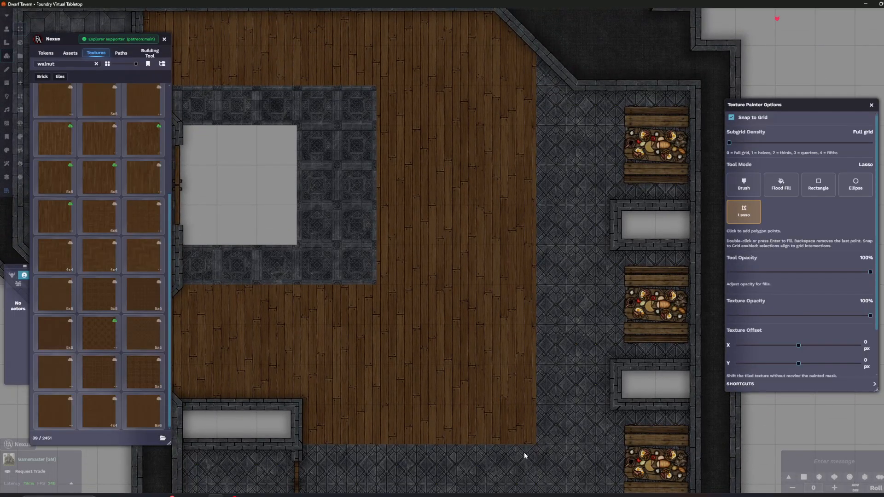
scroll(486, 342, "down", 4)
key("ctrl+s")
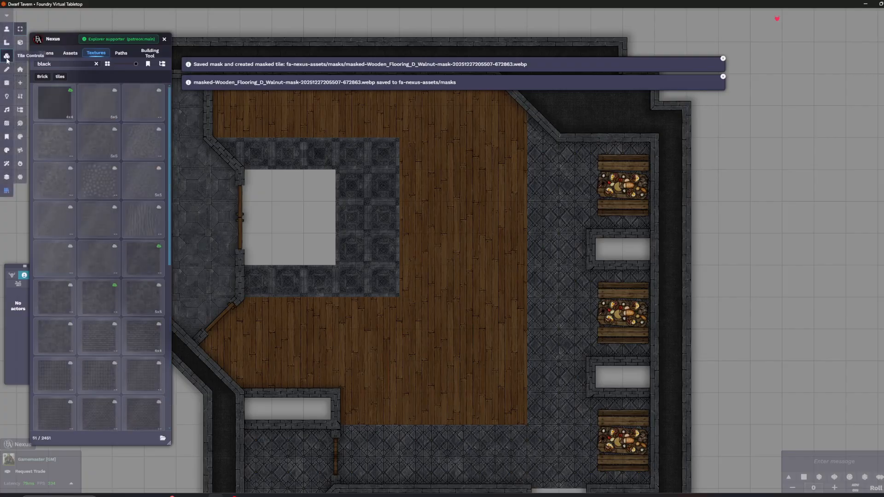
Choose the Carpet_Plain_Black_A1 texture, raise its elevation and fill the upper walled block between the food tables with a rectangle
left_click(47, 112)
left_click(820, 184)
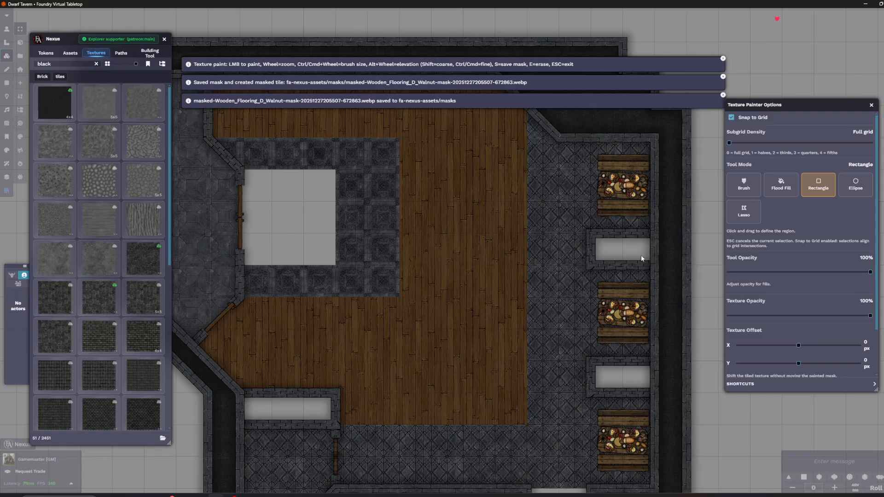
scroll(625, 261, "up", 3)
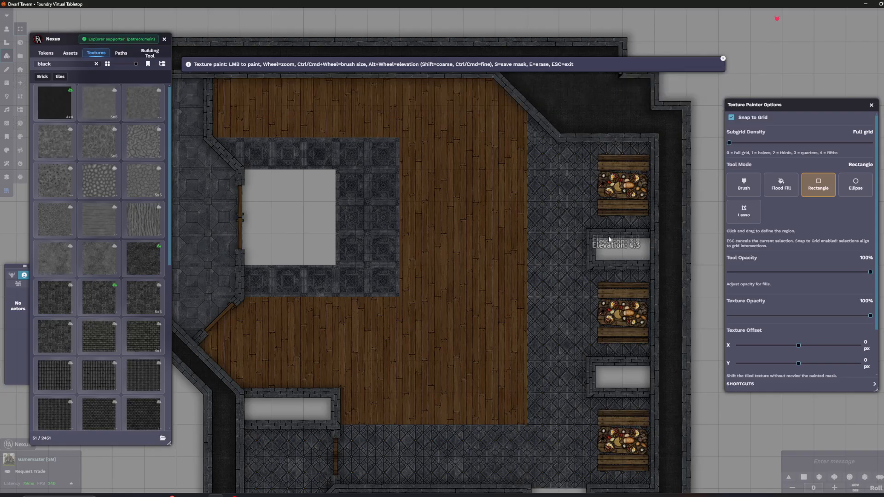
scroll(616, 239, "up", 4)
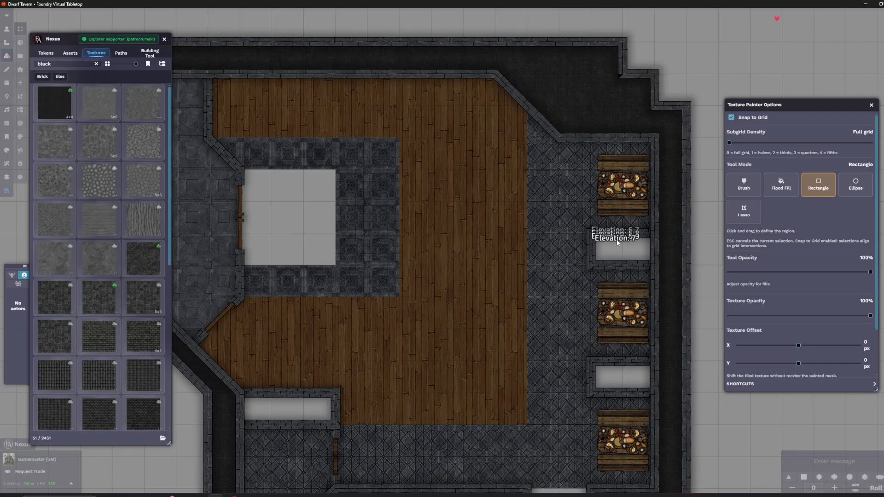
left_click_drag(594, 232, 544, 226)
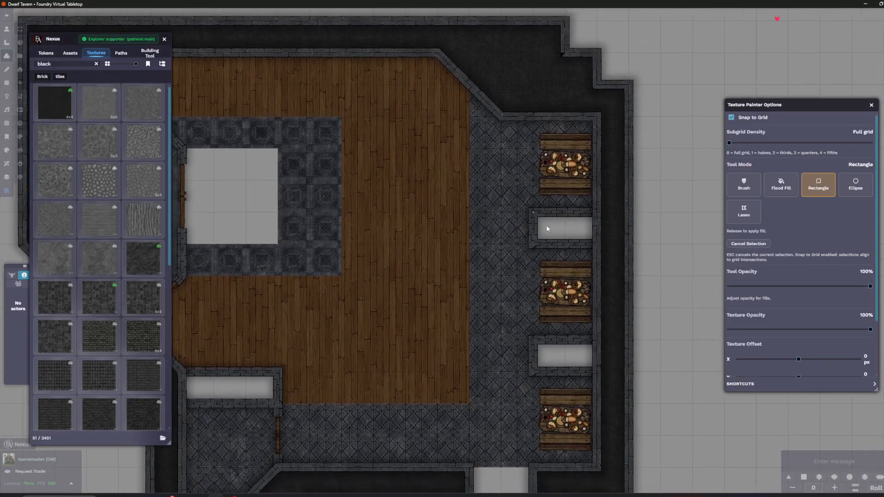
left_click_drag(599, 243, 598, 243)
Fill the lower walled block between the food tables and the one above the small southwest room with the same black texture
scroll(571, 233, "up", 3)
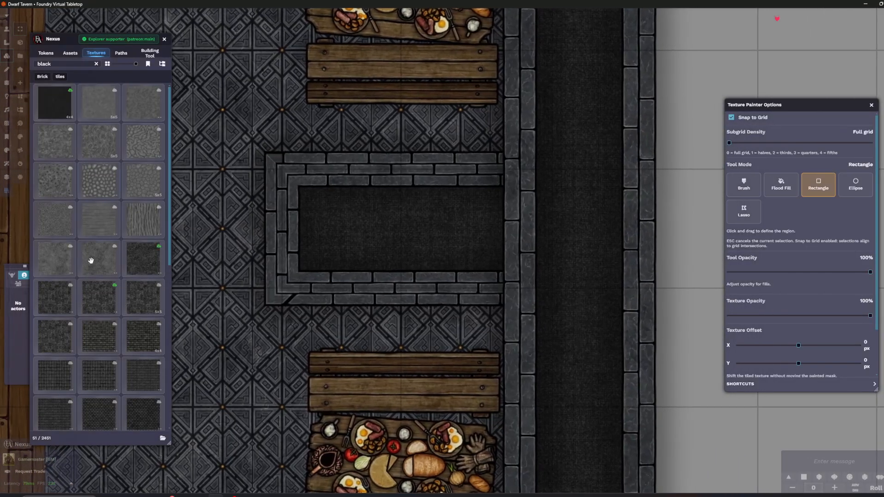
scroll(94, 372, "down", 2)
scroll(93, 372, "down", 2)
scroll(389, 241, "down", 1)
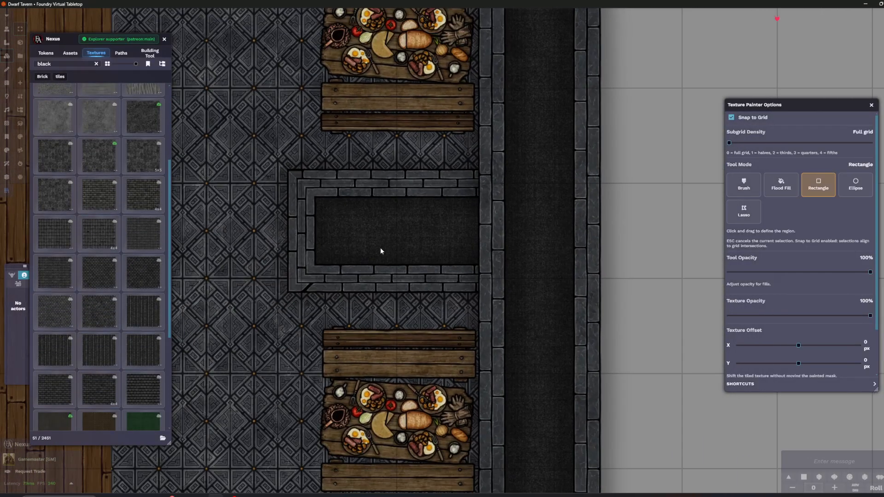
scroll(519, 267, "down", 4)
left_click_drag(516, 267, 521, 170)
left_click_drag(415, 308, 514, 352)
scroll(427, 350, "down", 3)
left_click_drag(371, 384, 603, 230)
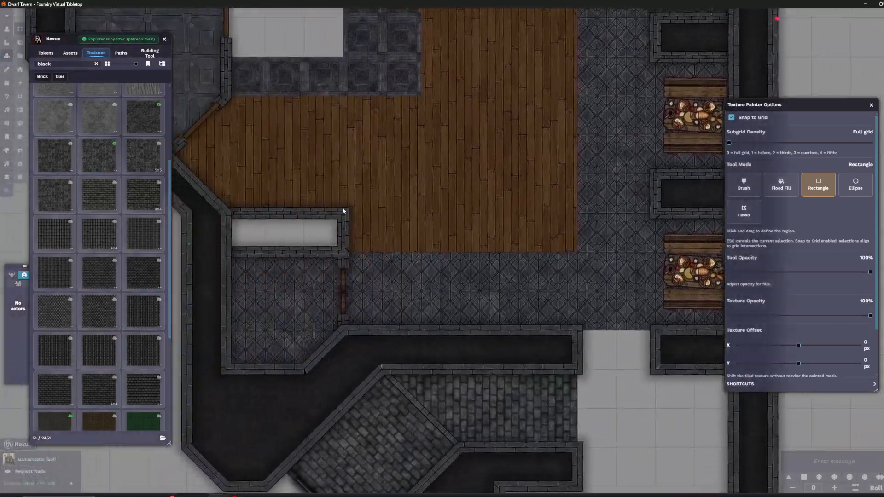
left_click_drag(354, 211, 385, 213)
left_click_drag(260, 215, 372, 255)
Look over the hall and its black-filled wall blocks, and save the black fills as a masked tile
left_click_drag(345, 90, 360, 242)
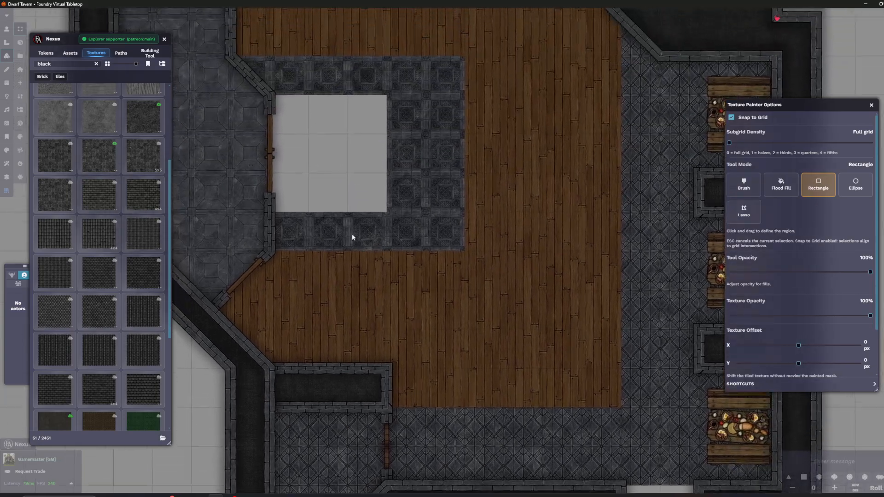
scroll(360, 242, "down", 2)
scroll(606, 209, "up", 2)
left_click_drag(585, 188, 530, 195)
scroll(498, 200, "up", 1)
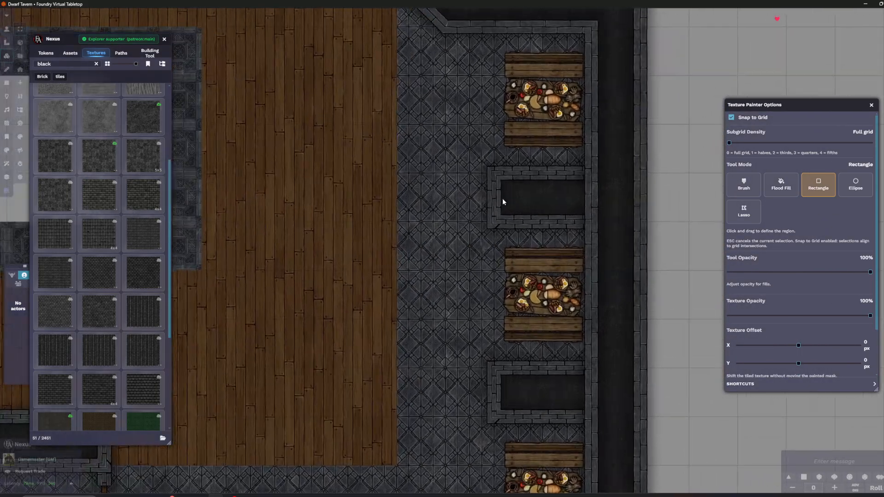
left_click_drag(477, 325, 472, 203)
left_click_drag(418, 325, 424, 274)
left_click_drag(400, 306, 407, 221)
left_click_drag(358, 277, 474, 277)
scroll(474, 277, "down", 4)
left_click_drag(213, 359, 373, 321)
left_click_drag(506, 213, 383, 215)
left_click_drag(402, 248, 318, 265)
left_click_drag(383, 203, 391, 254)
scroll(392, 253, "down", 9)
key("Return")
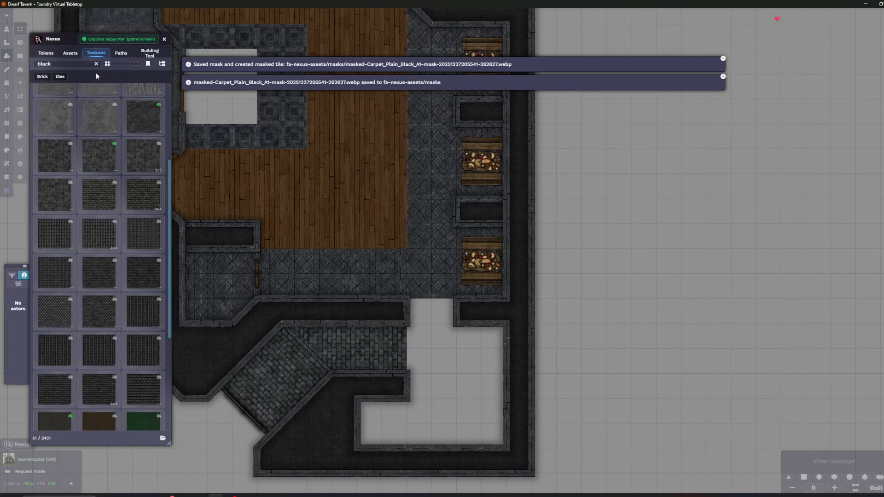
Browse the brick textures for a floor to use in the unfloored southern room
left_click(44, 77)
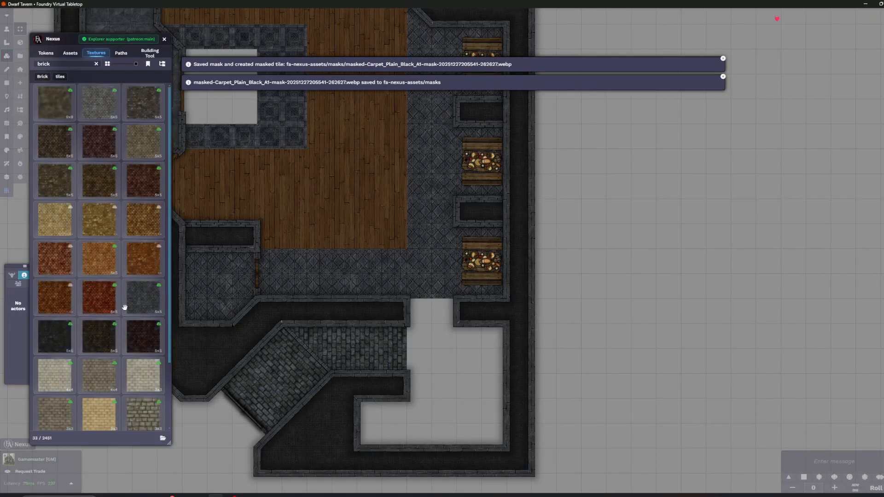
mouse_move(138, 296)
scroll(138, 296, "down", 2)
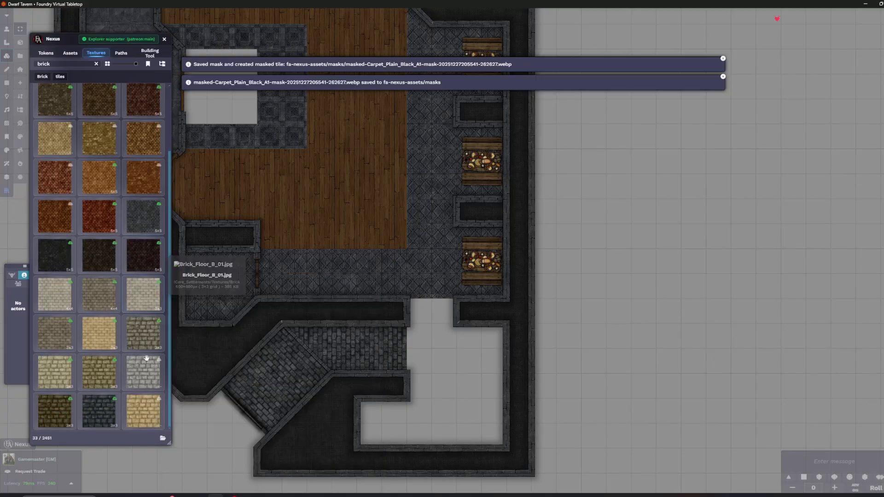
scroll(69, 221, "up", 2)
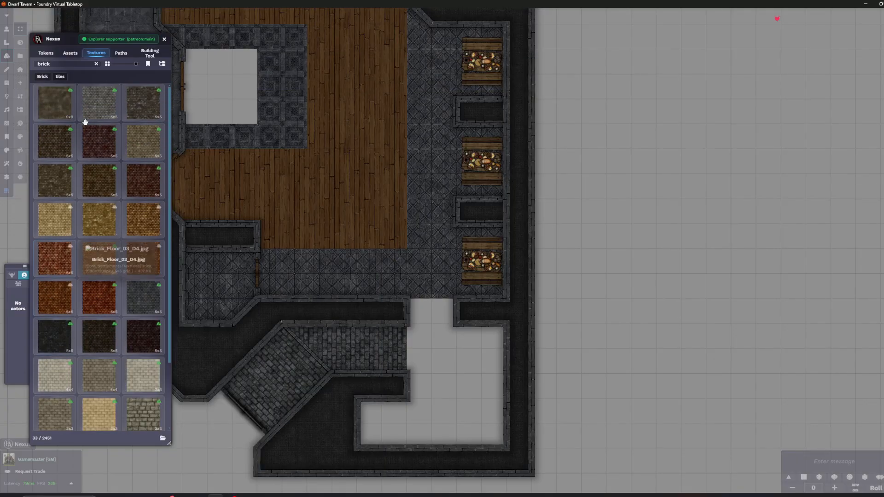
Search the textures for "cobbles" and choose the fine dark grey 5x5 cobble texture for painting
double_click(75, 67)
type("cobbled")
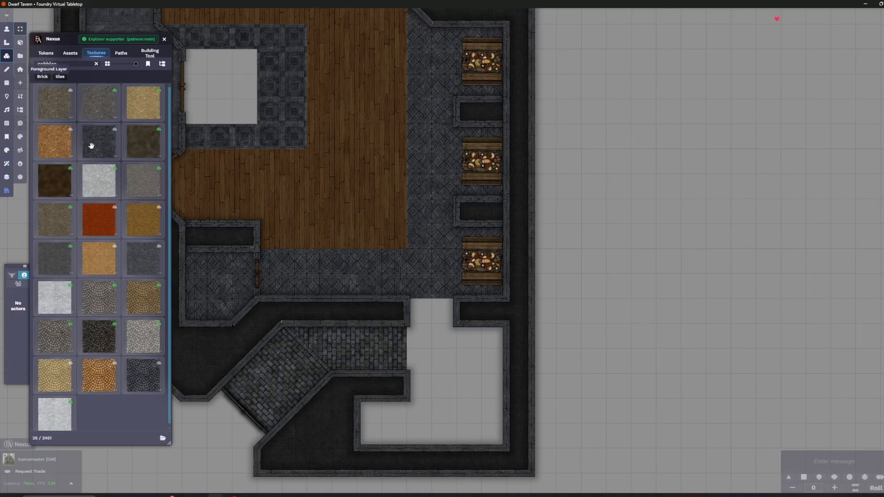
key("BackSpace")
type("s")
mouse_move(150, 366)
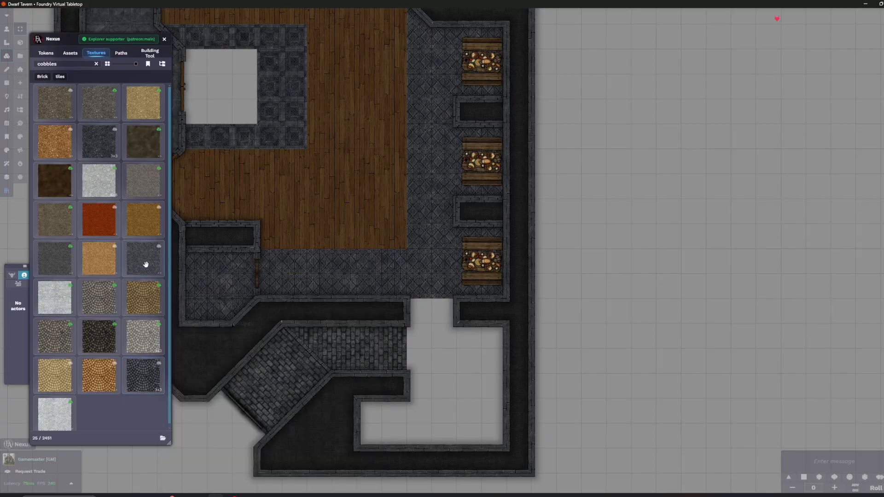
left_click(145, 264)
Lower the paint elevation and lasso-fill the unfloored southern room, including its opening to the hall, with the chosen cobble texture
scroll(514, 322, "up", 1)
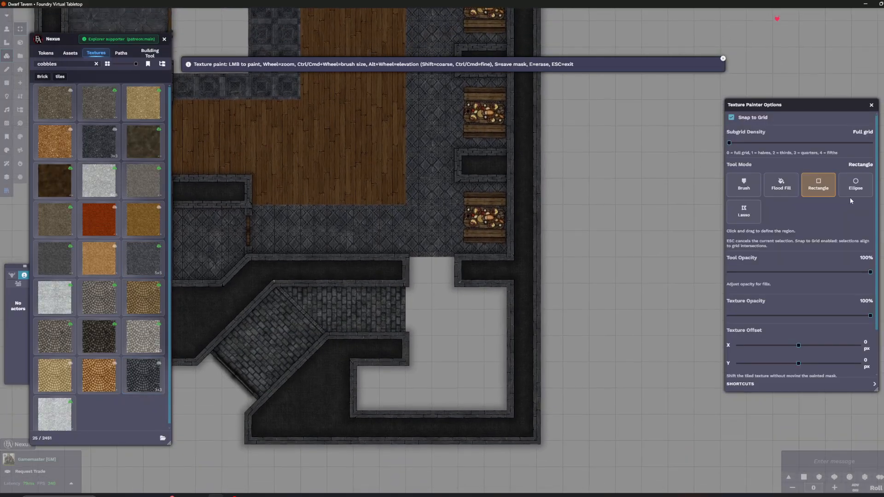
scroll(445, 283, "down", 3, "alt")
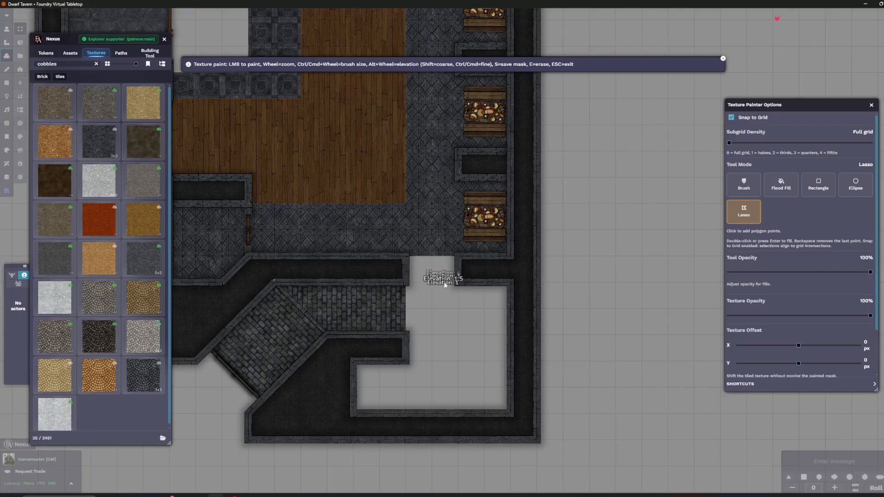
left_click(404, 267)
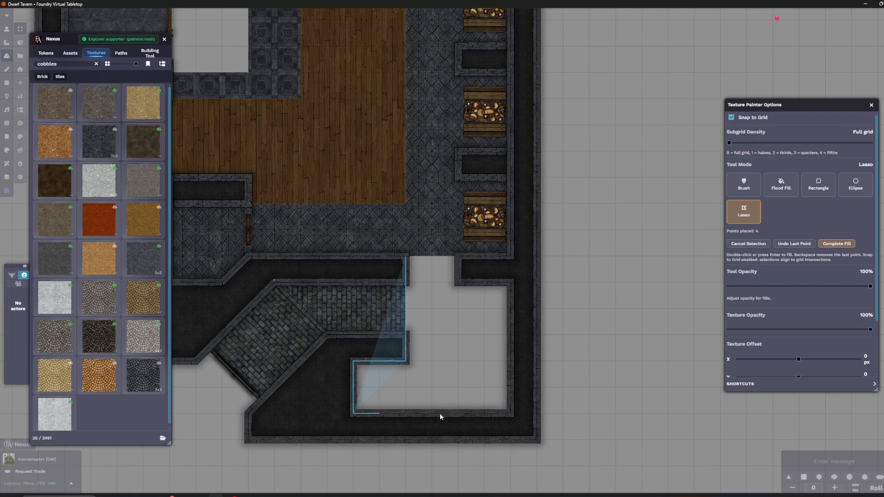
double_click(460, 261)
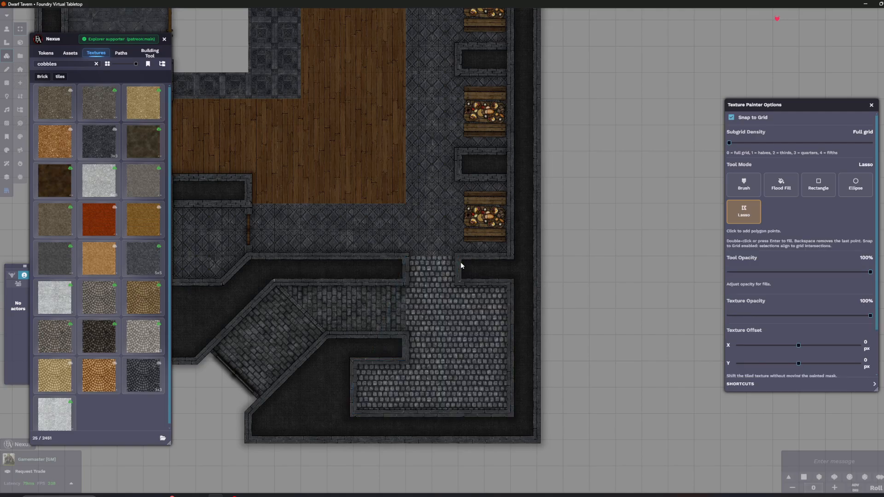
Try the fan-patterned dark cobbles and another grey 5x5 cobble texture on the southern room's floor
scroll(446, 342, "up", 3)
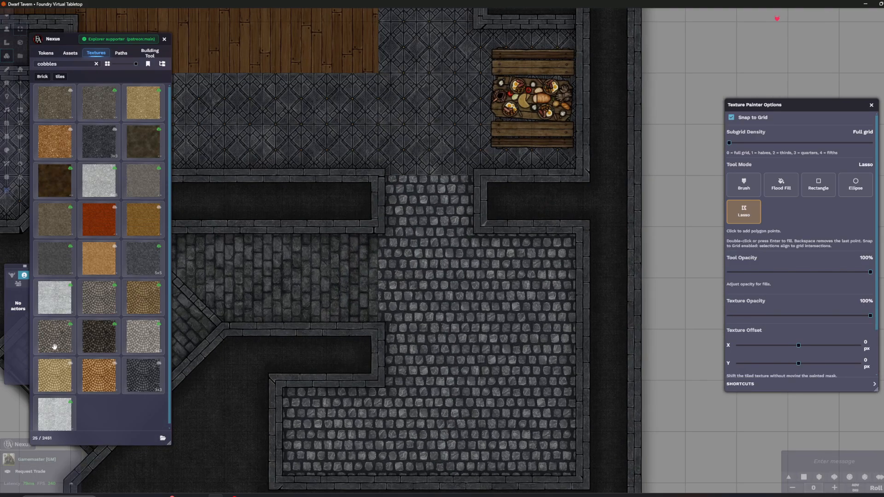
mouse_move(136, 378)
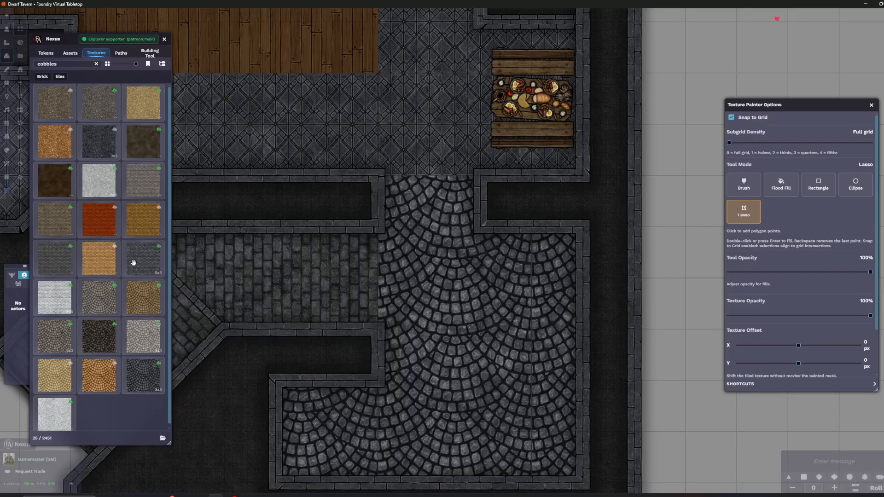
left_click(136, 261)
mouse_move(50, 257)
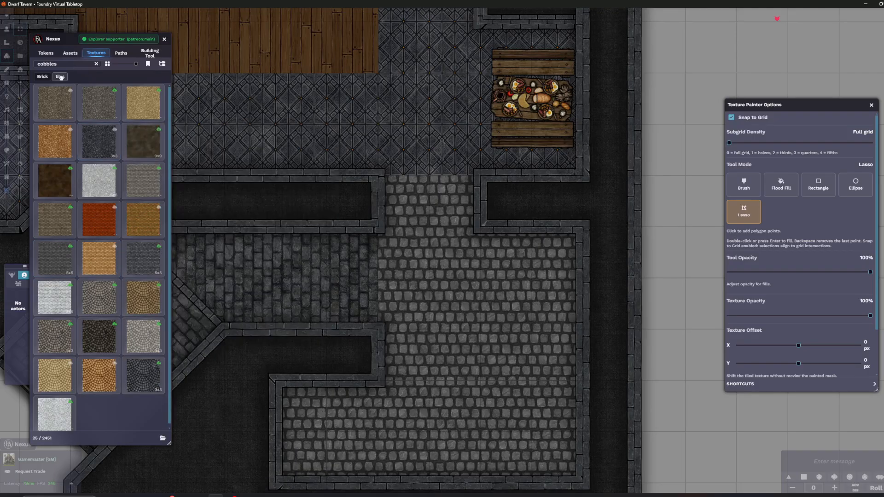
Filter the textures by "tiles" and try a large dark octagonal tile on the southern room's floor
left_click(60, 76)
scroll(136, 184, "down", 5)
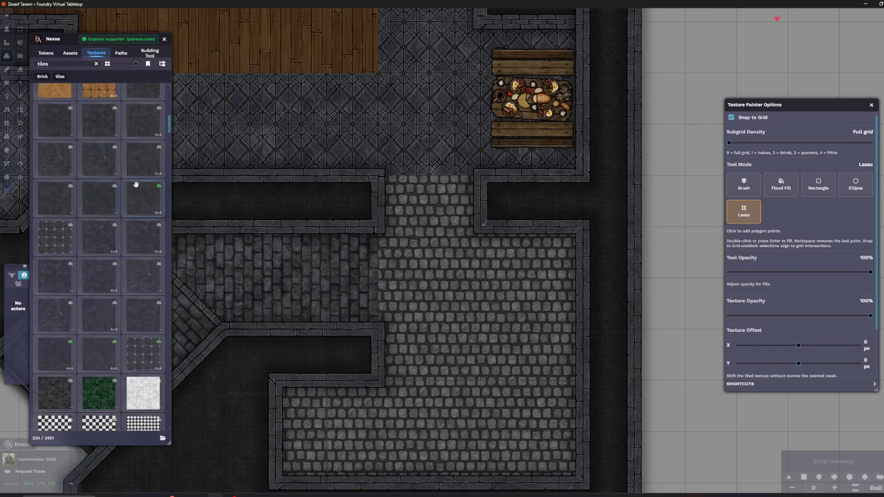
left_click(135, 185)
scroll(377, 325, "down", 1)
scroll(377, 324, "down", 1)
left_click_drag(325, 242, 415, 325)
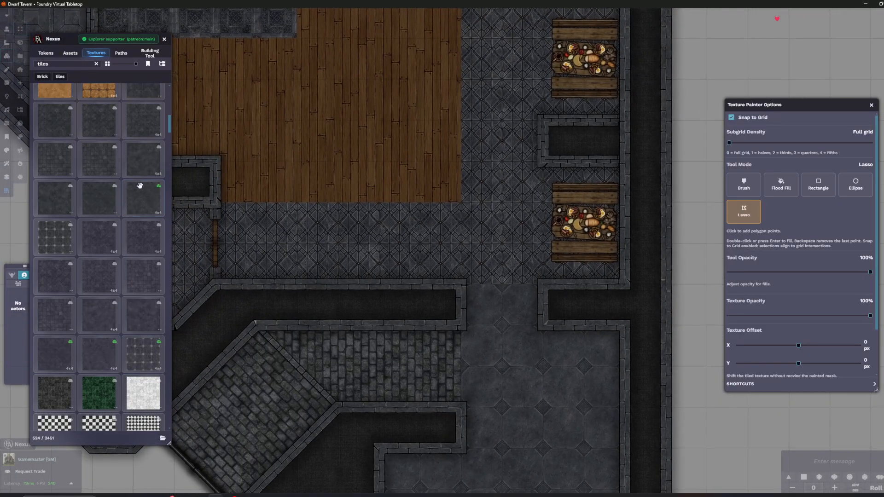
mouse_move(65, 205)
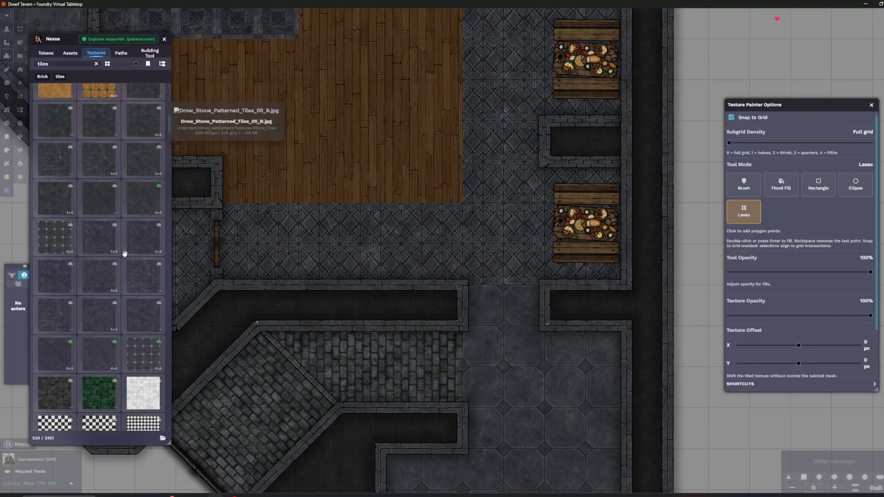
Change the southern room's floor to the dark Stone_Patterned_Tiles_05_D texture and save it as a masked tile
scroll(128, 329, "down", 7)
scroll(128, 329, "down", 6)
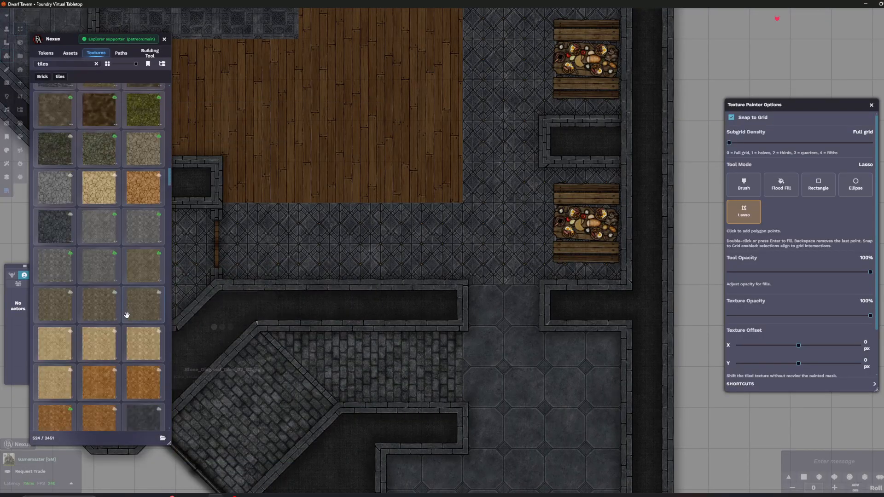
mouse_move(127, 302)
scroll(129, 276, "down", 10)
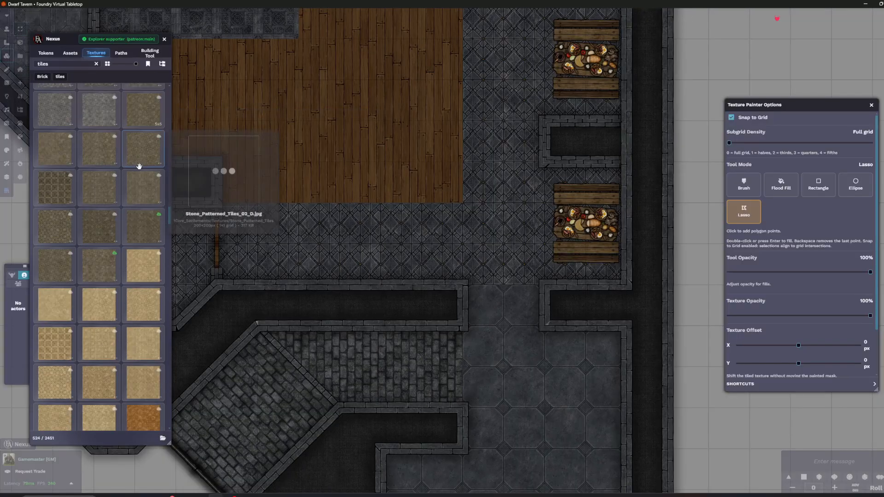
mouse_move(132, 240)
scroll(134, 127, "up", 1)
mouse_move(135, 129)
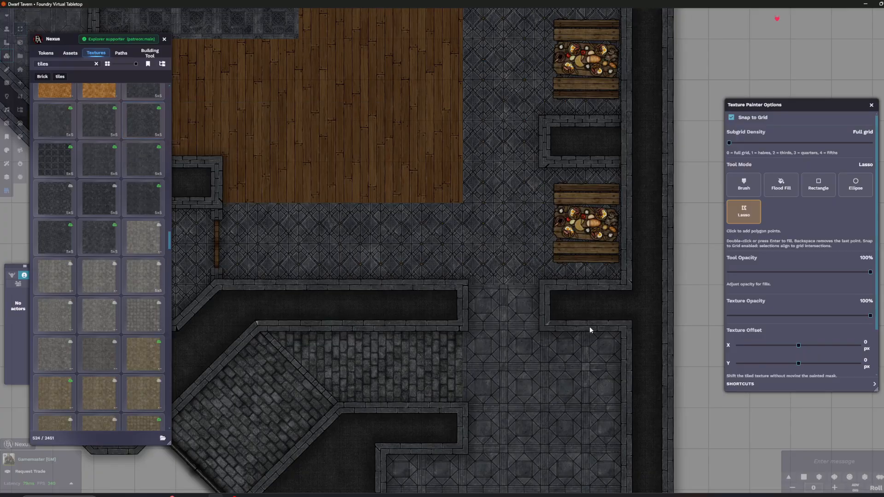
key("ctrl+s")
scroll(659, 319, "down", 2)
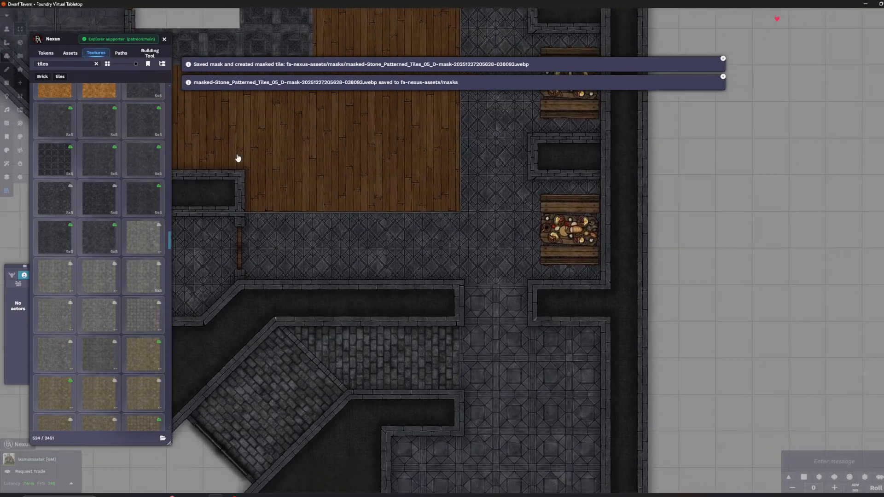
Search the path assets for "volcanic flo"
left_click(121, 53)
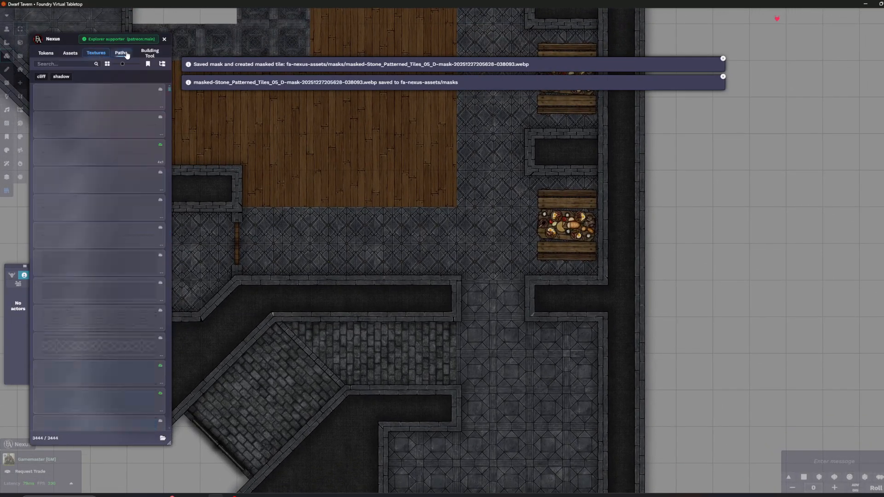
left_click(67, 63)
type("volc")
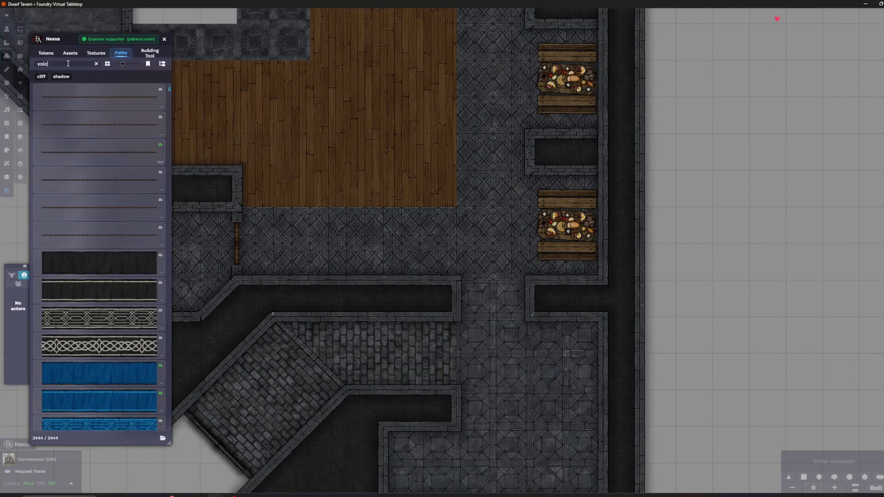
type("anic flo")
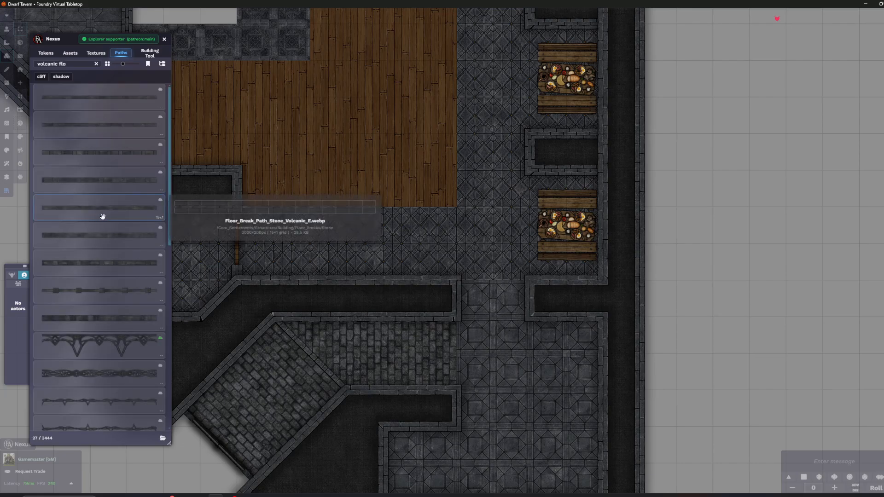
Try to lay the ornamental volcanic path along the southern edge of the hall's wooden floor
left_click(106, 297)
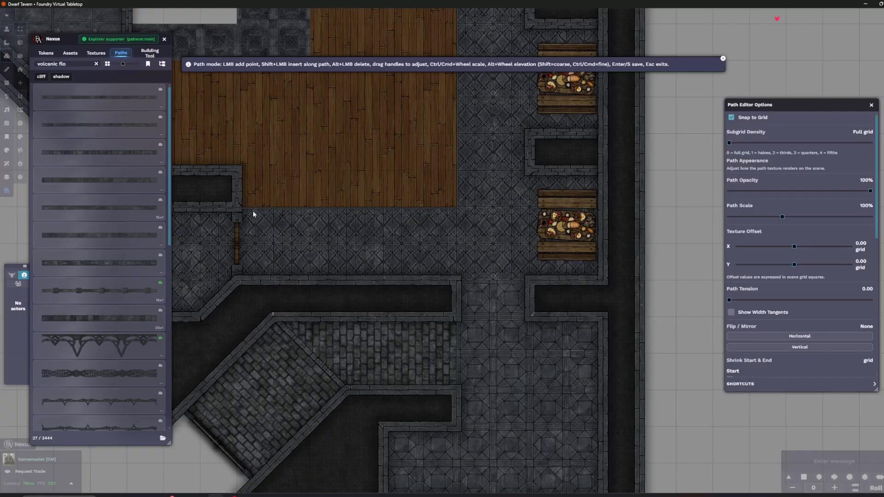
scroll(248, 209, "up", 3)
scroll(479, 216, "up", 1)
left_click_drag(480, 214, 482, 221)
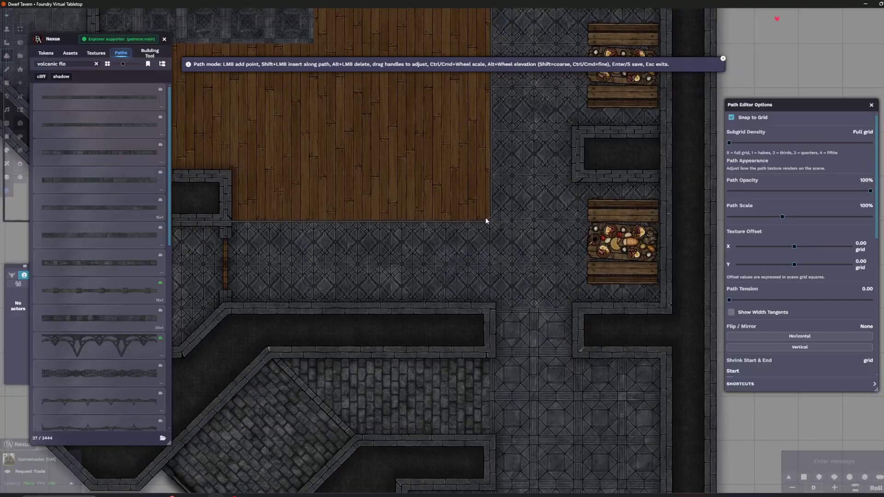
left_click(486, 223)
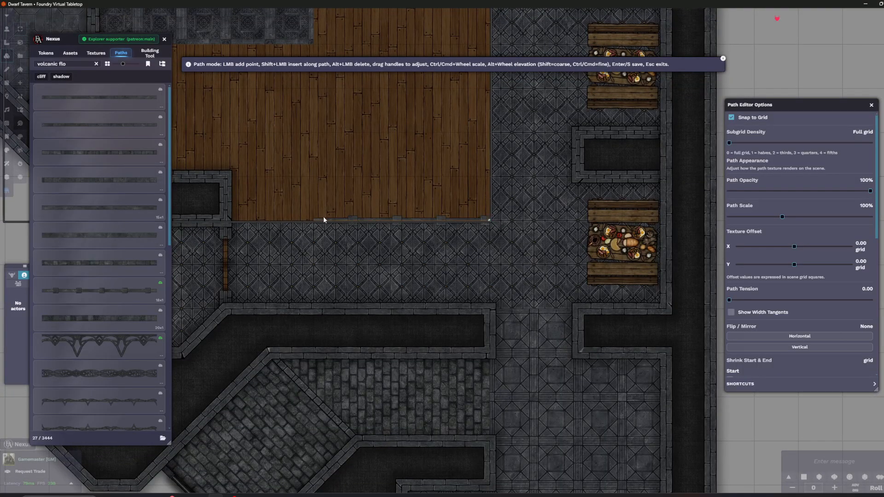
left_click(227, 223)
key("s")
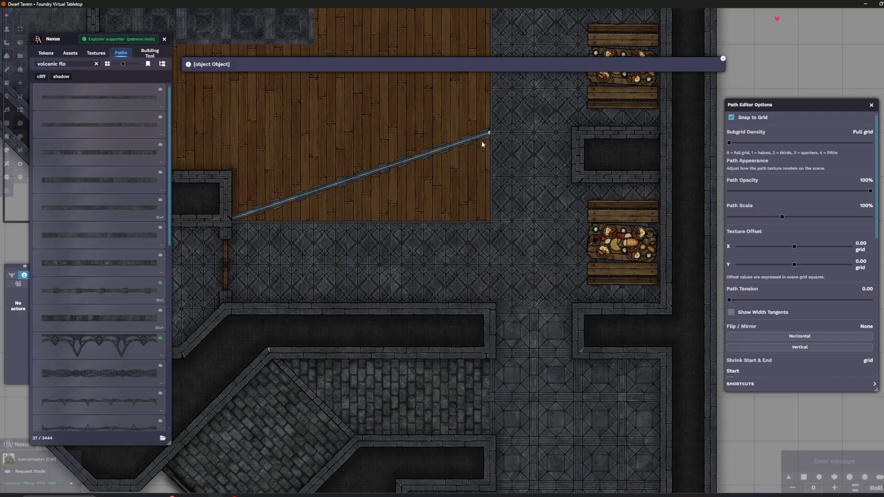
left_click_drag(399, 166, 396, 204)
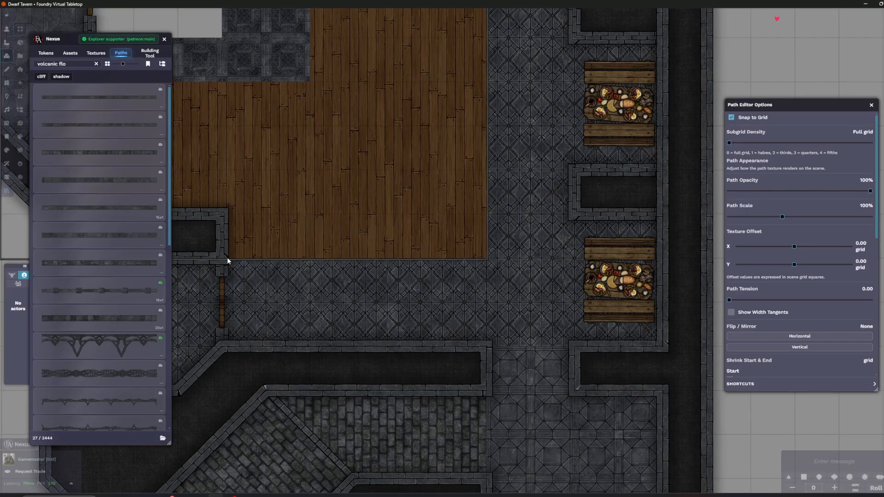
Lay the Floor_Break_Path_Stone_Volcanic_F path between the brick-paved corridor and the southern tiled room, and save it
left_click_drag(475, 306, 462, 202)
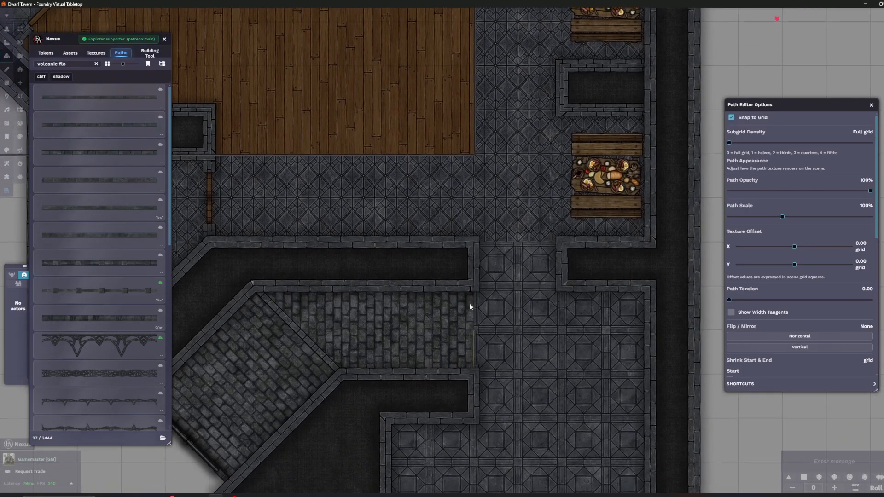
left_click(140, 231)
scroll(480, 293, "up", 2)
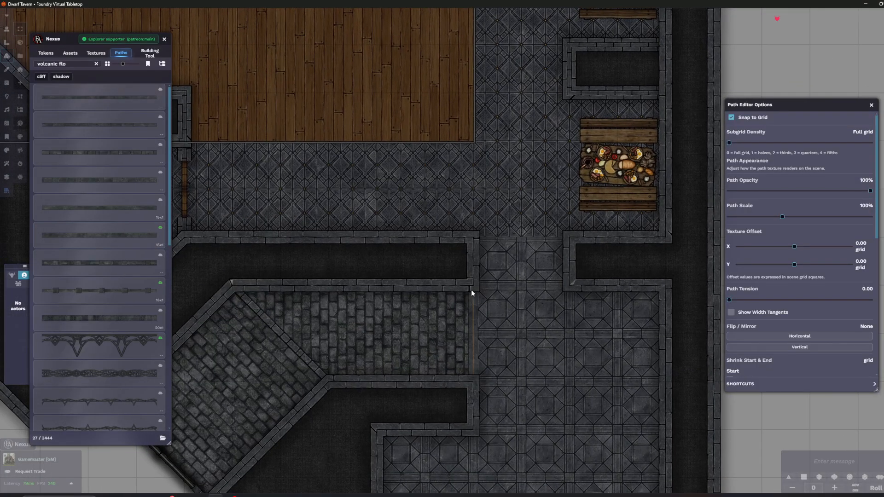
key("s")
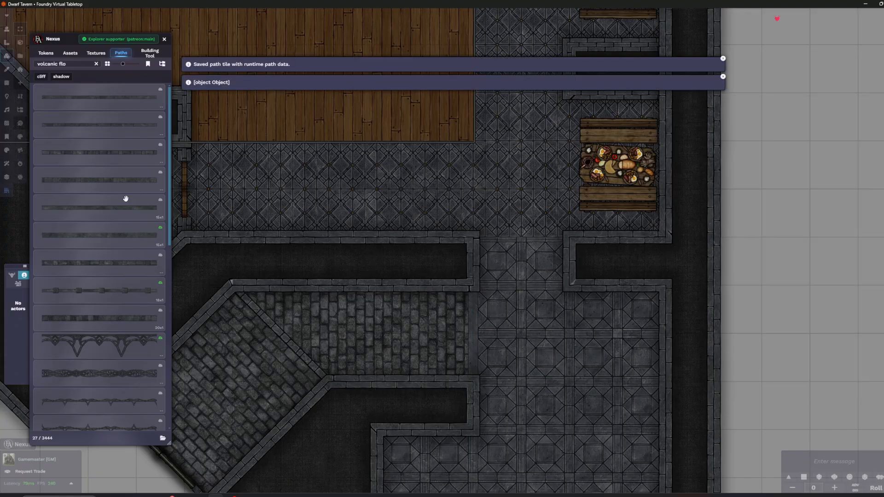
Lay volcanic stone floor-break paths along the eastern and southern edges of the hall's wooden floor, saving each one
left_click(116, 238)
left_click_drag(324, 161, 341, 348)
scroll(359, 278, "down", 3)
left_click_drag(566, 180, 433, 259)
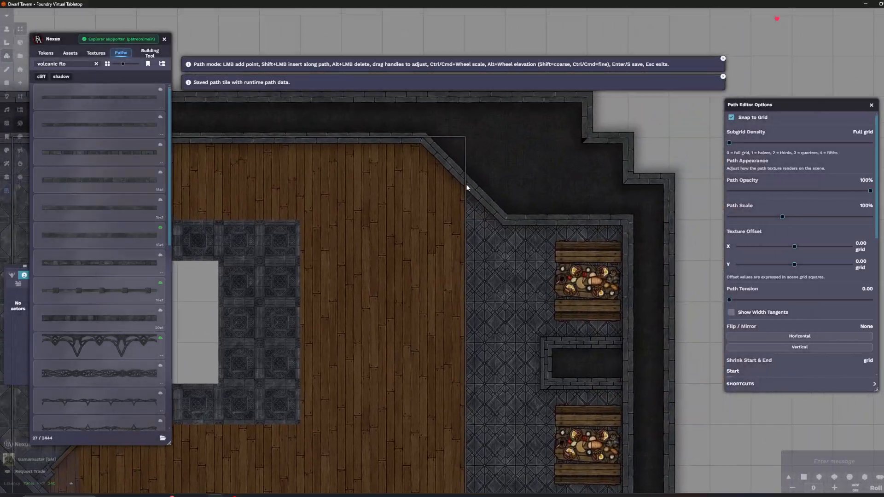
left_click(465, 183)
left_click_drag(461, 484, 460, 347)
left_click_drag(457, 461, 589, 318)
scroll(453, 333, "up", 5)
double_click(454, 327)
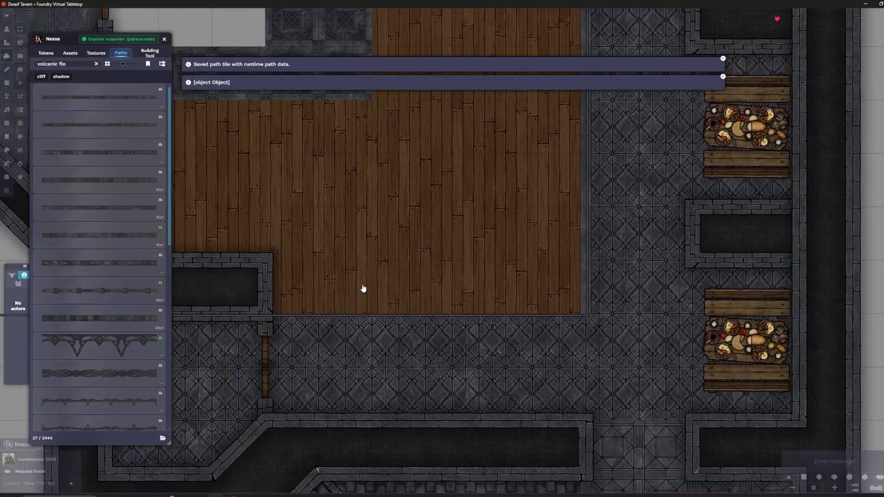
left_click(113, 218)
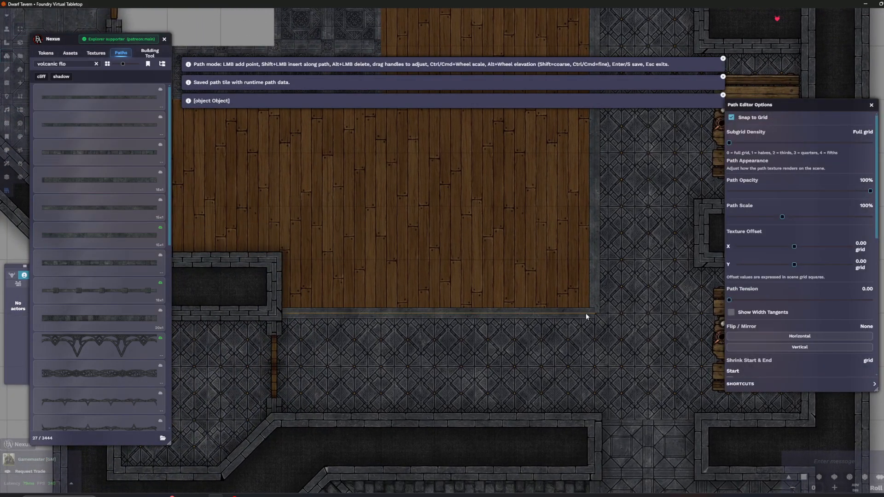
double_click(586, 314)
Search the assets for "pillar volcan" and choose the plain square dark stone pillar
left_click(68, 54)
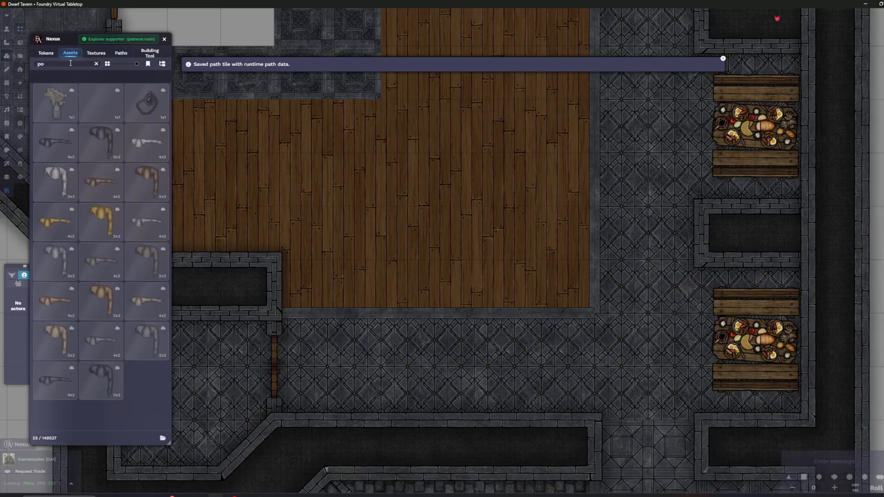
key("BackSpace")
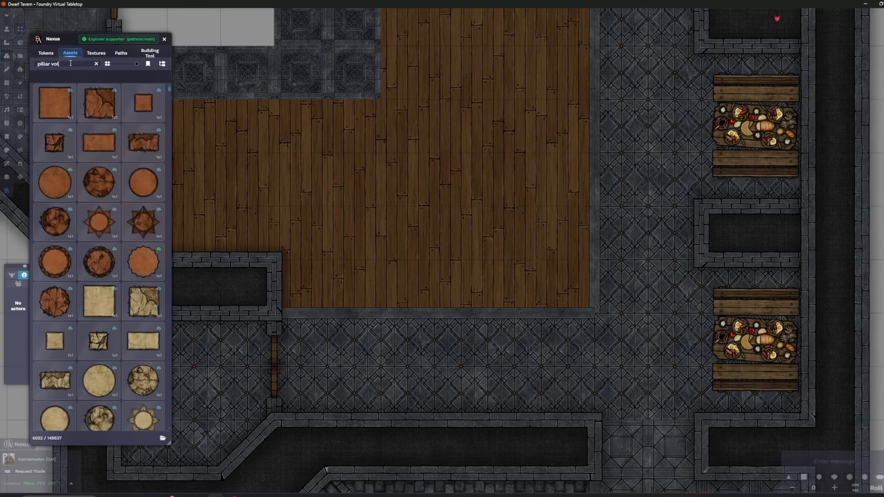
type("n")
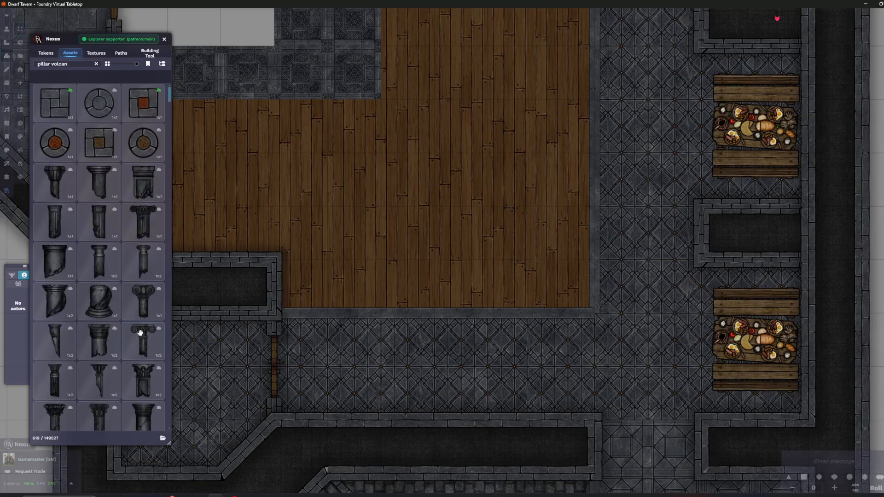
scroll(140, 332, "down", 15)
left_click_drag(166, 160, 159, 303)
left_click(99, 173)
Scale the square pillar to 53% and place it on the southeast corner of the wooden floor's stone border
scroll(589, 319, "up", 3)
scroll(590, 320, "down", 6)
left_click(591, 319)
Lay the Floor_Break_Path_Stone_Volcanic_F path across the opening between the hall's diamond-tiled walkway and the southern tiled room, and save it
scroll(629, 407, "down", 3)
scroll(628, 407, "down", 3)
left_click_drag(629, 408, 422, 270)
scroll(518, 320, "down", 5)
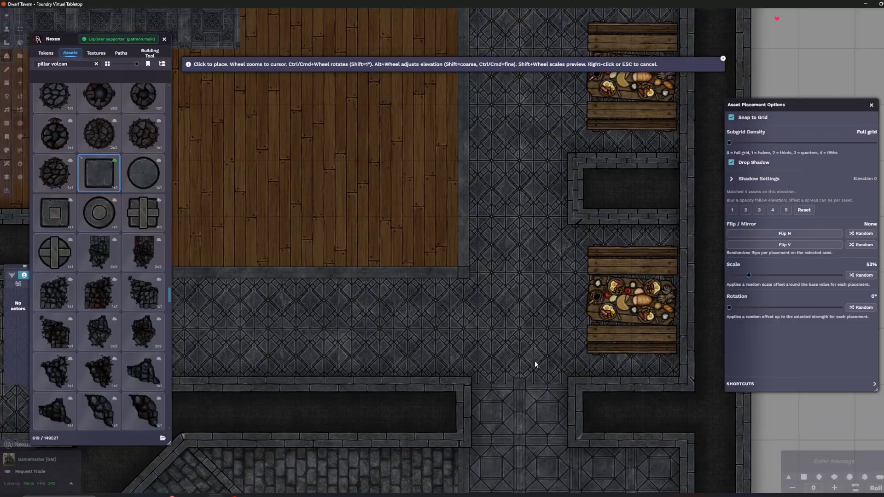
scroll(534, 322, "down", 4)
scroll(539, 318, "up", 5)
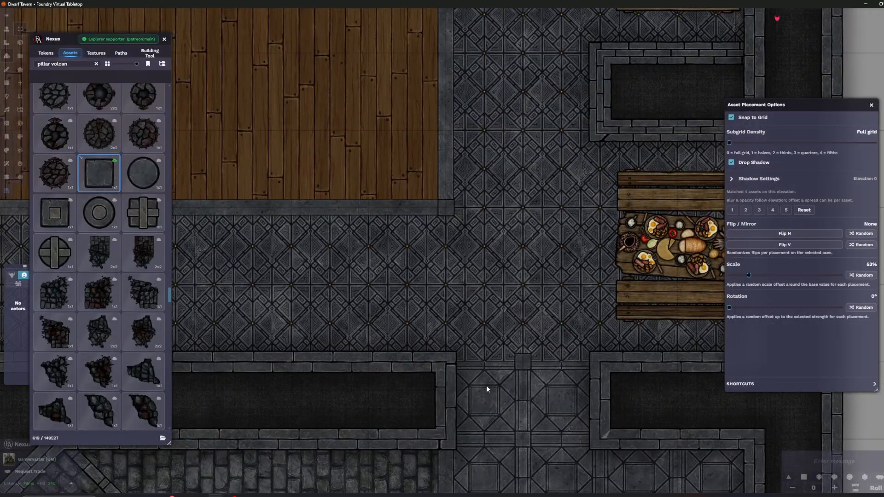
scroll(488, 397, "up", 3)
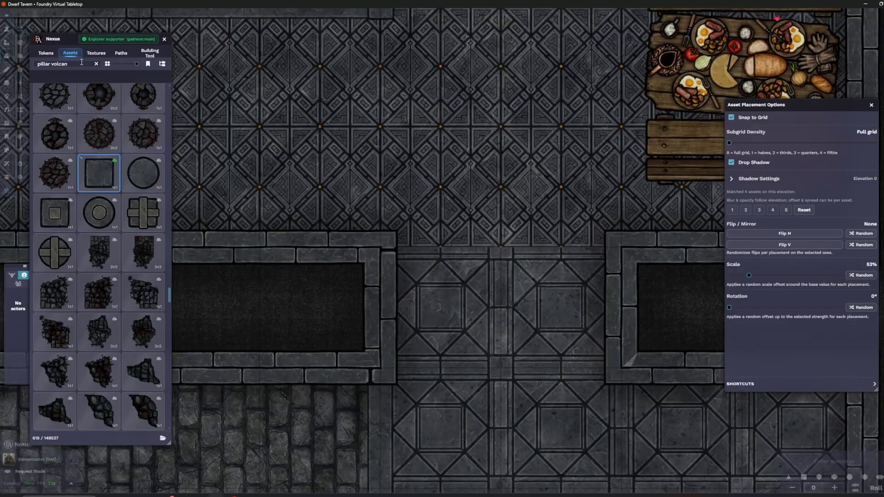
left_click(120, 53)
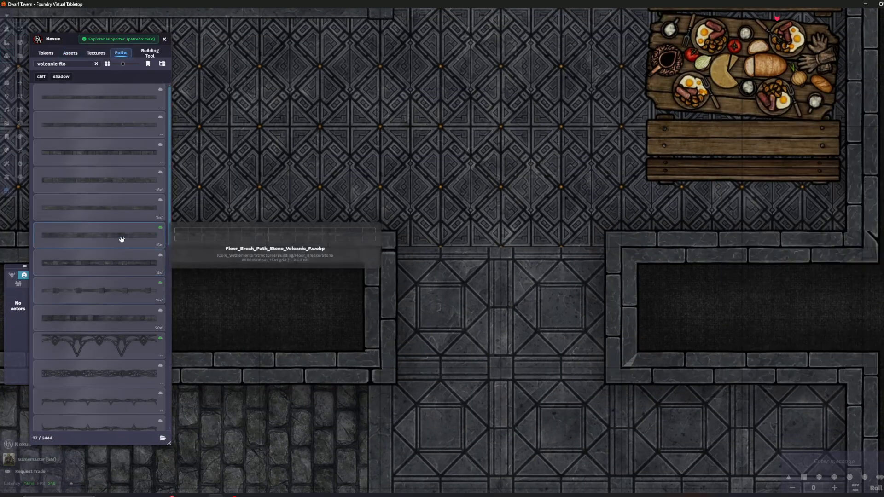
left_click(121, 239)
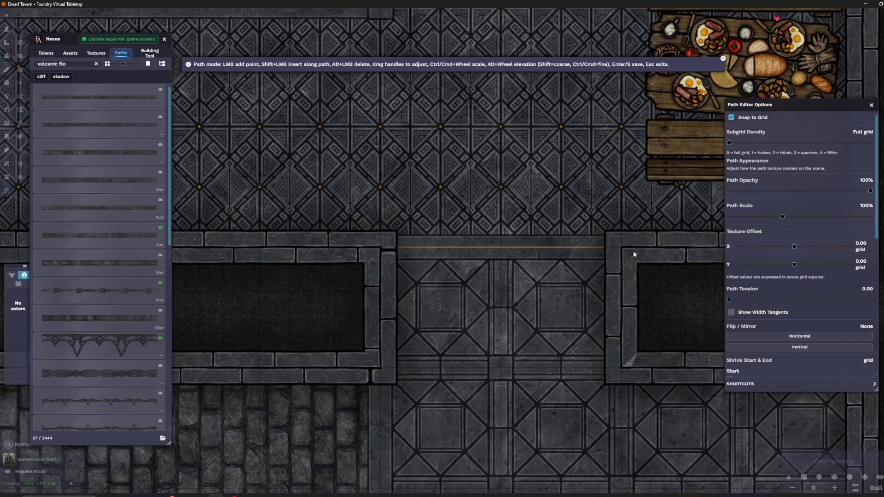
key("Return")
scroll(553, 395, "down", 4)
scroll(529, 372, "down", 6)
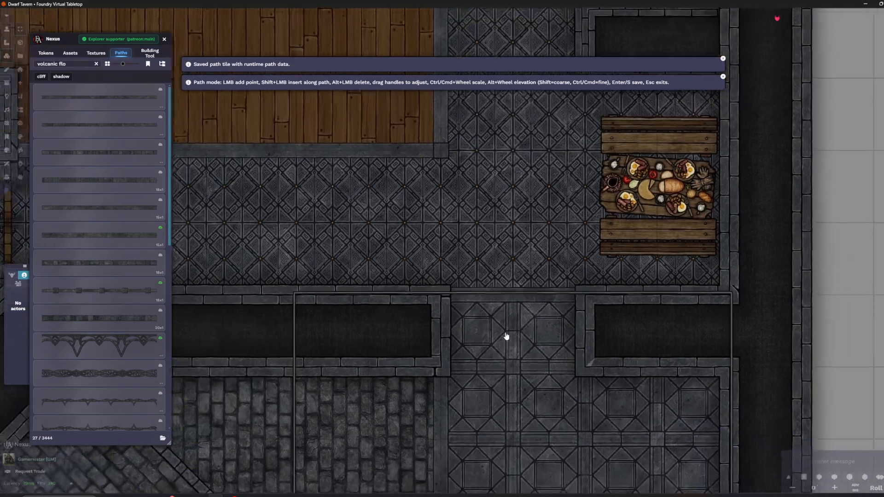
Lay the same volcanic stone path along the southern edge of the ornate stone tiling around the unfloored square, and save it
scroll(431, 271, "up", 5)
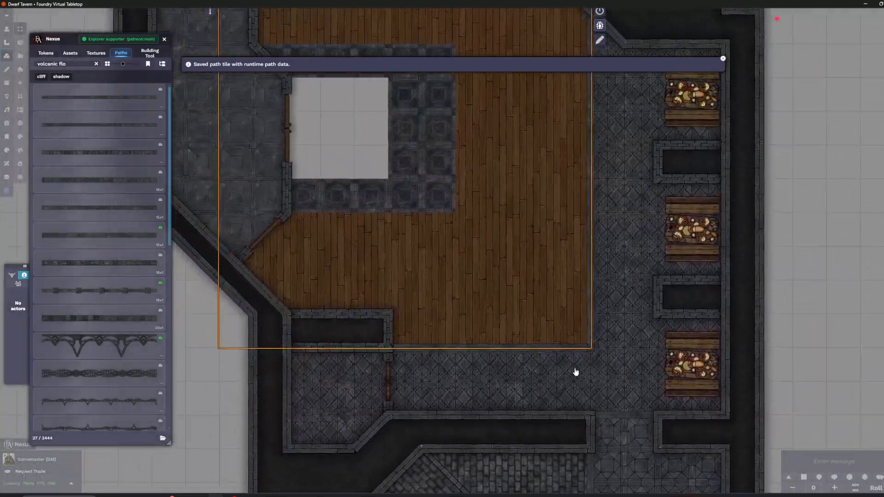
left_click(97, 238)
scroll(307, 264, "up", 4)
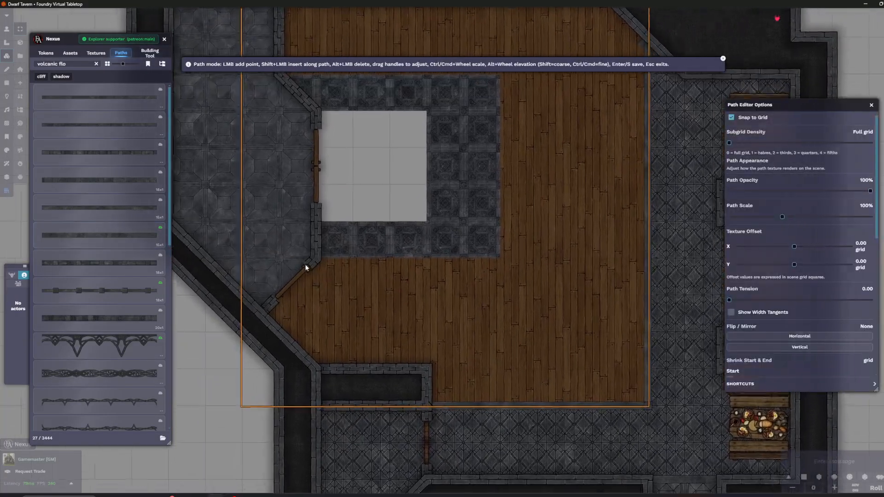
left_click(332, 259)
left_click(512, 259)
key("s")
Lay volcanic stone floor-break paths along the northern and eastern edges of the ornate tiling, saving each one
left_click(138, 240)
left_click_drag(474, 202, 483, 270)
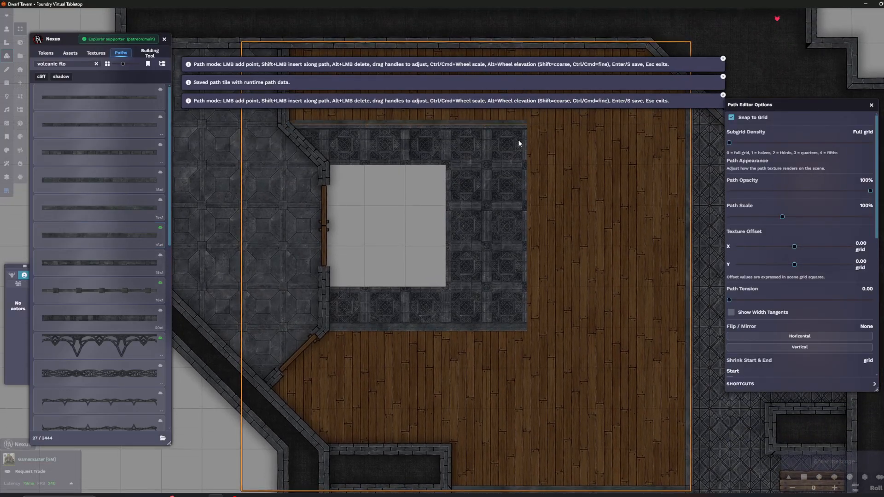
left_click(522, 138)
key("s")
left_click(128, 240)
left_click_drag(526, 135, 522, 160)
left_click(523, 150)
left_click(524, 353)
key("s")
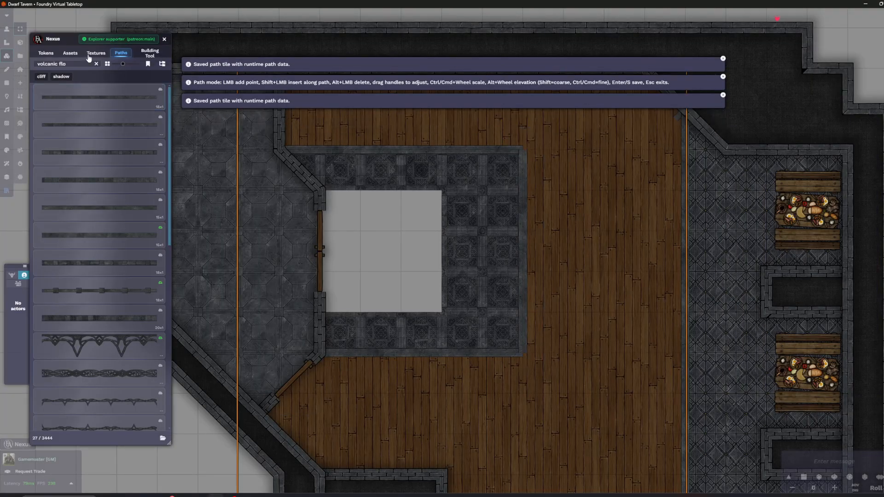
Place the plain square dark stone pillar on the northeast and southeast corners of the ornate tiling's stone border
left_click(69, 53)
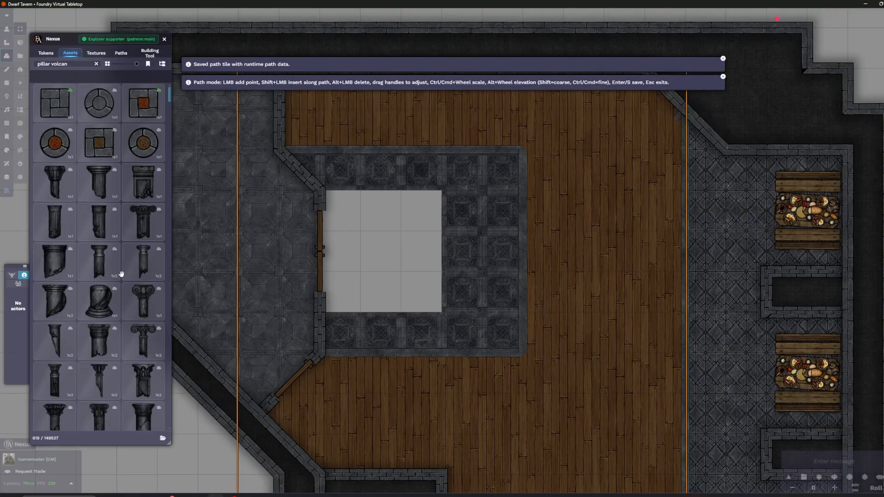
scroll(139, 178, "down", 1)
scroll(138, 179, "down", 5)
left_click_drag(170, 143, 175, 296)
left_click(102, 144)
scroll(440, 176, "up", 9)
scroll(579, 146, "down", 2)
scroll(582, 147, "down", 10)
left_click(581, 147)
left_click_drag(593, 367, 493, 71)
left_click(515, 303)
left_click_drag(543, 331, 575, 360)
scroll(514, 307, "down", 9)
Search the textures for "walnut"
left_click(96, 52)
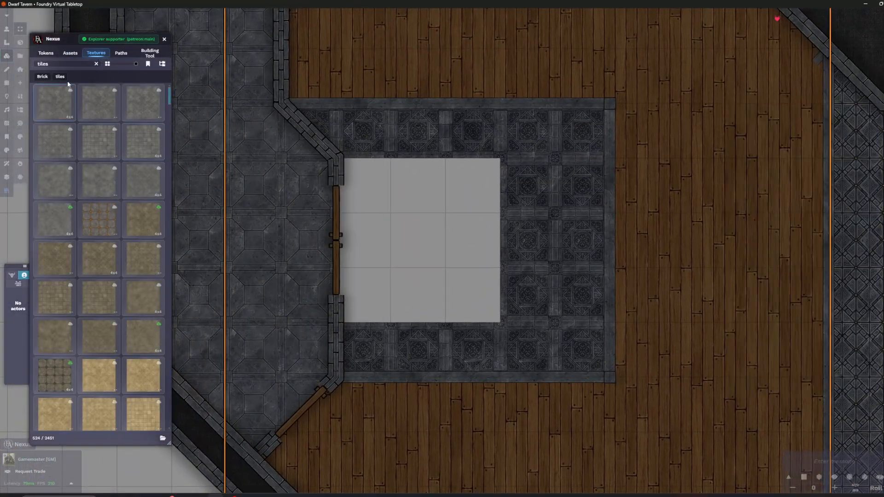
type("wal")
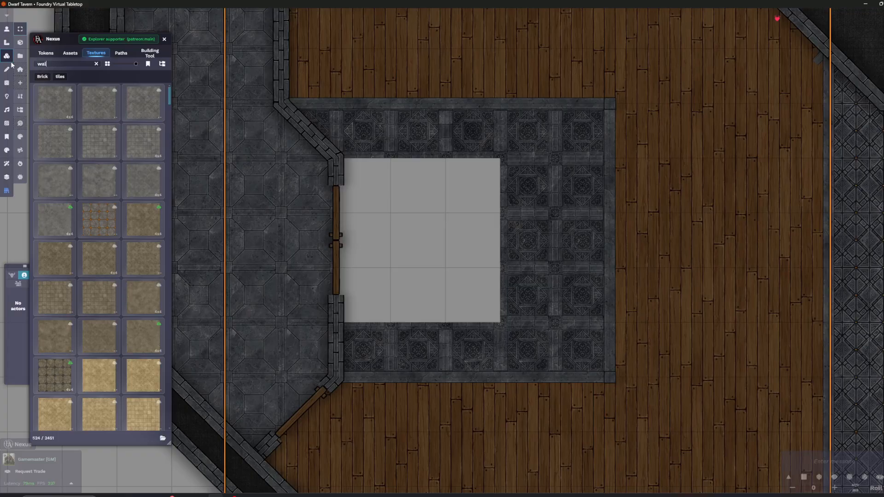
type("nut")
mouse_move(126, 274)
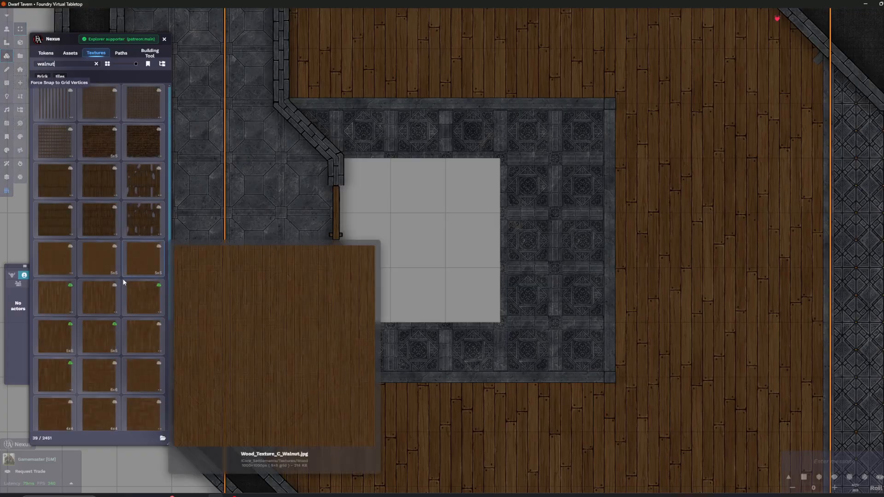
left_click(144, 369)
left_click_drag(340, 163, 496, 312)
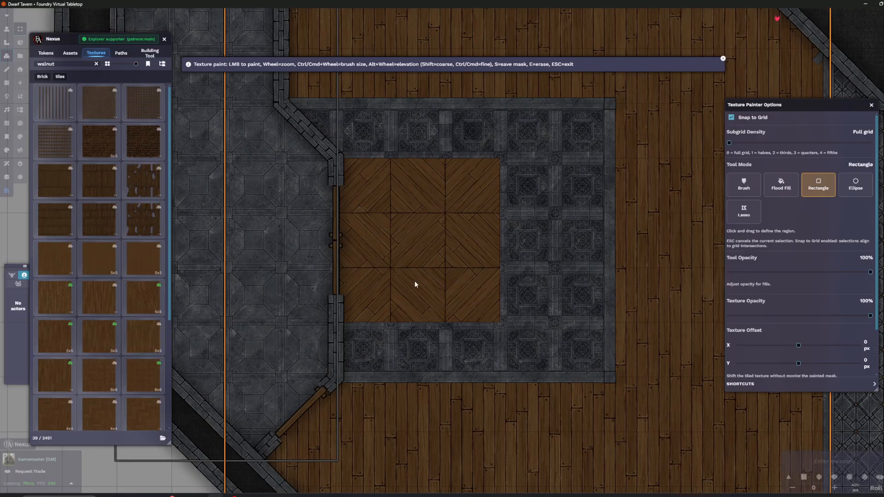
key("Escape")
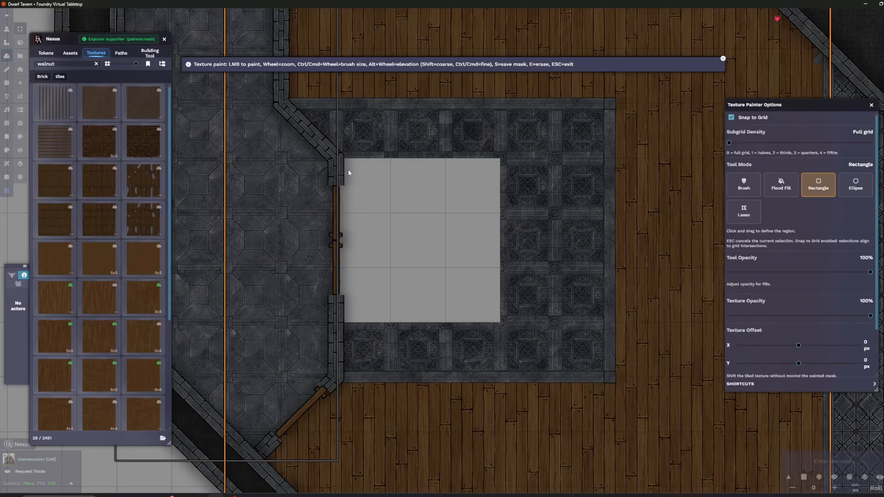
Fill the unfloored square inside the ornate tiling with a rectangle of the Wooden_Flooring_H_Walnut texture and save the mask
left_click_drag(465, 294, 483, 308)
scroll(421, 281, "up", 4)
scroll(421, 220, "down", 4)
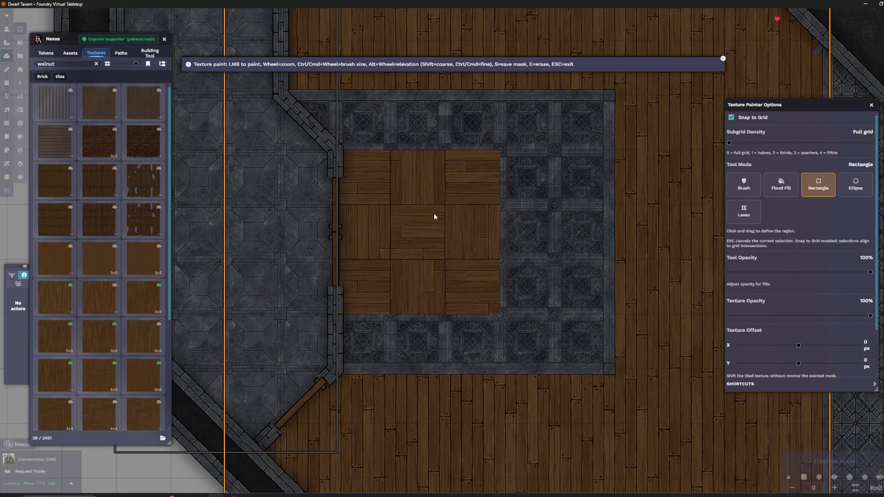
left_click_drag(480, 194, 413, 149)
scroll(413, 145, "down", 3)
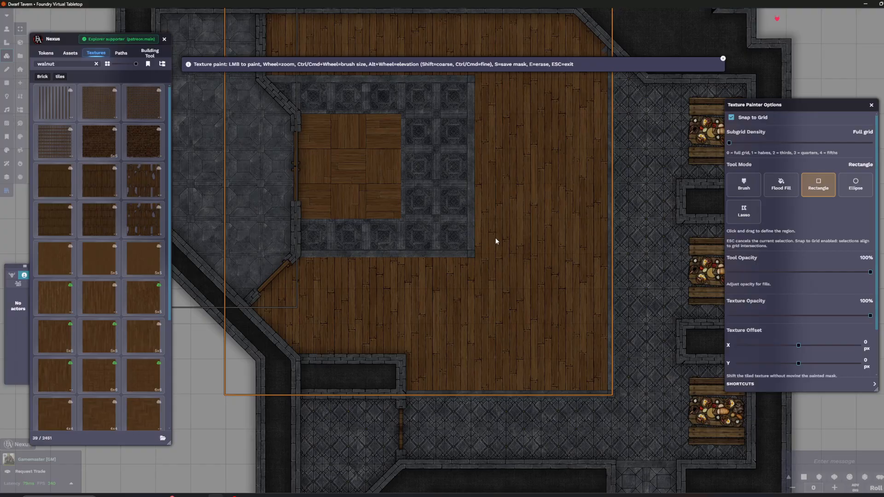
key("ctrl+s")
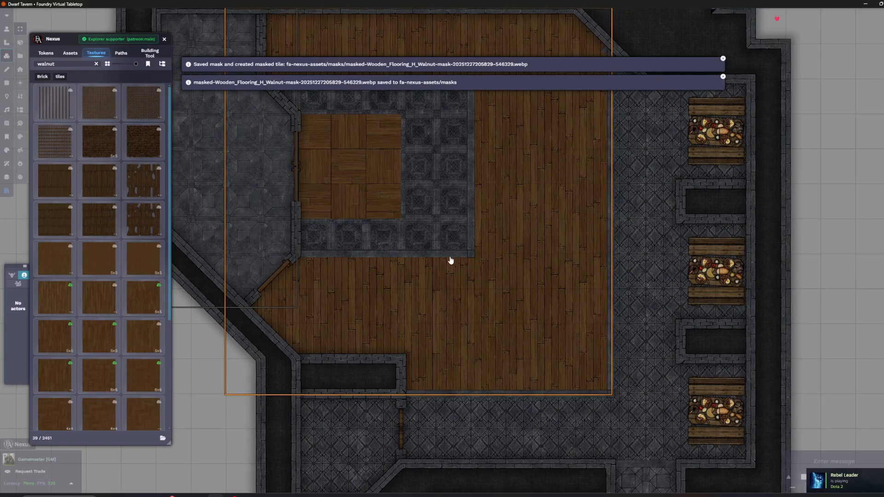
Examine the whole tavern layout and its finished flooring
scroll(295, 373, "down", 2)
left_click_drag(219, 426, 286, 408)
scroll(291, 371, "down", 3)
mouse_move(179, 302)
left_mouse_down()
mouse_move(231, 319)
mouse_move(189, 239)
left_mouse_up()
scroll(236, 236, "down", 3)
scroll(335, 235, "down", 1)
scroll(222, 292, "down", 1)
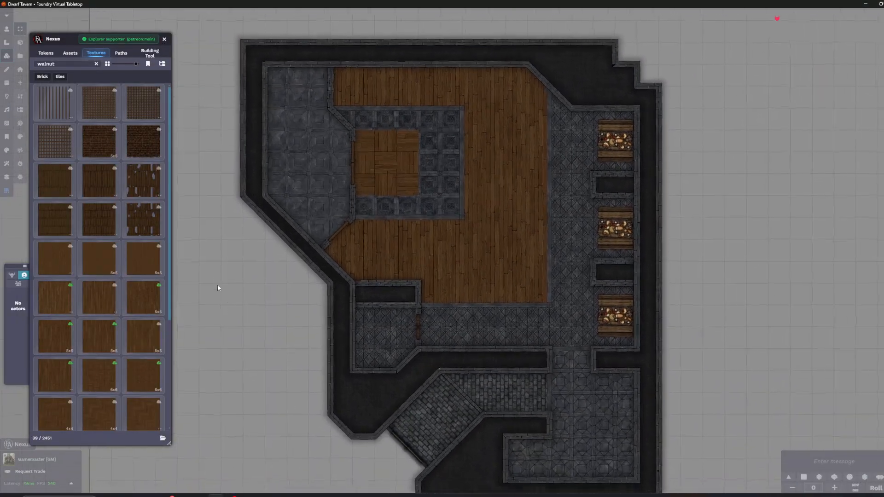
left_click_drag(221, 292, 206, 256)
scroll(251, 334, "up", 1)
scroll(251, 334, "up", 1)
Place the wood-centred square stone pillar at both ends of the small southwest room's door, without grid snapping, at 75% scale and elevation 20.2
left_click(70, 53)
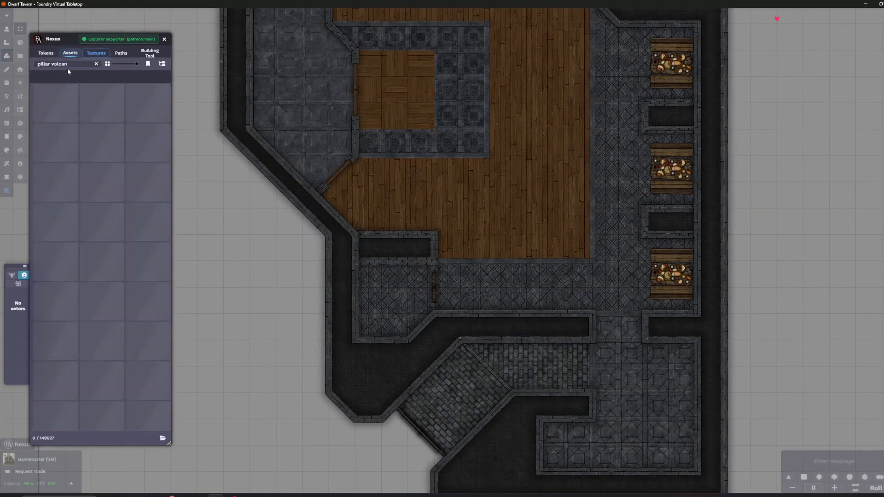
scroll(277, 280, "up", 2)
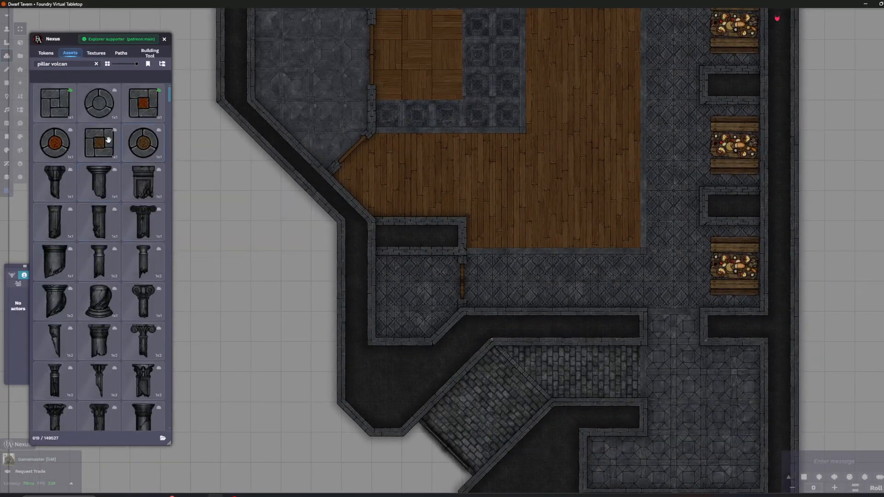
left_click(99, 142)
scroll(497, 265, "up", 4)
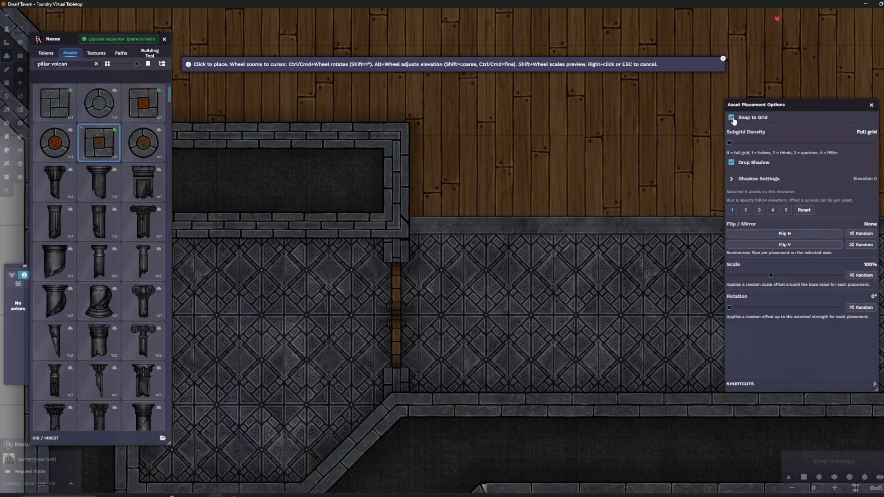
scroll(416, 251, "down", 2, "shift")
scroll(417, 250, "up", 3, "alt")
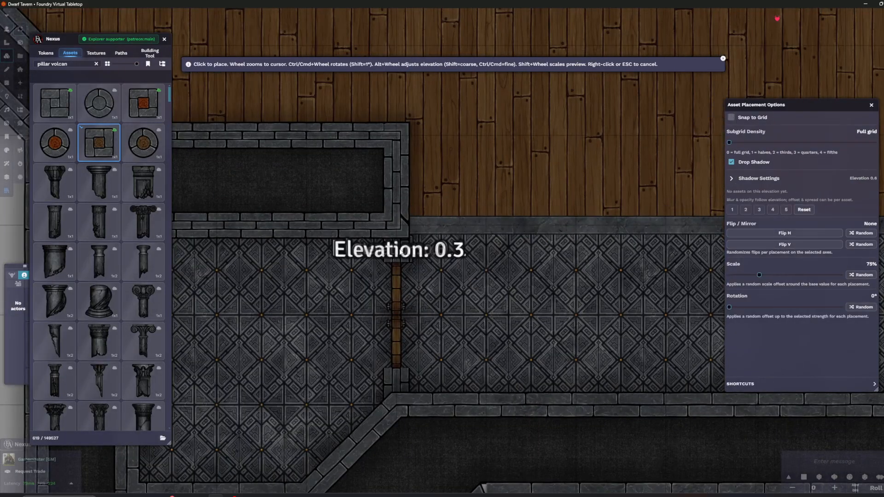
scroll(402, 257, "up", 12, "alt")
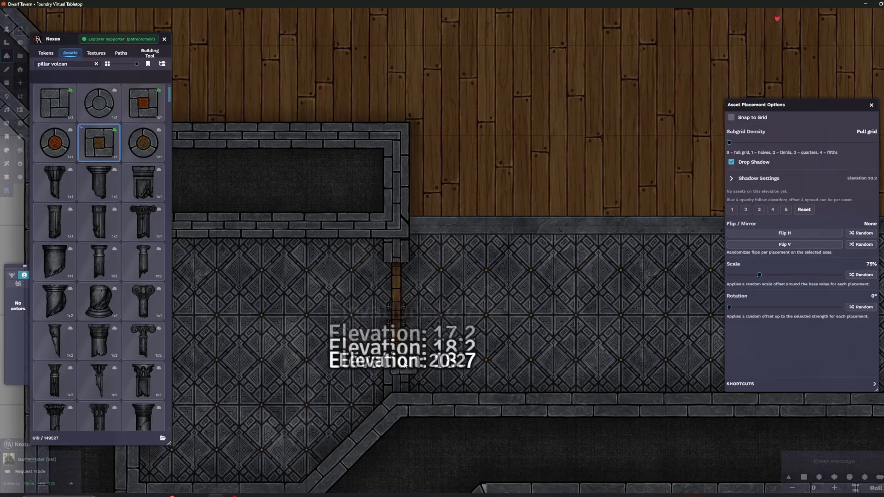
left_click(397, 251)
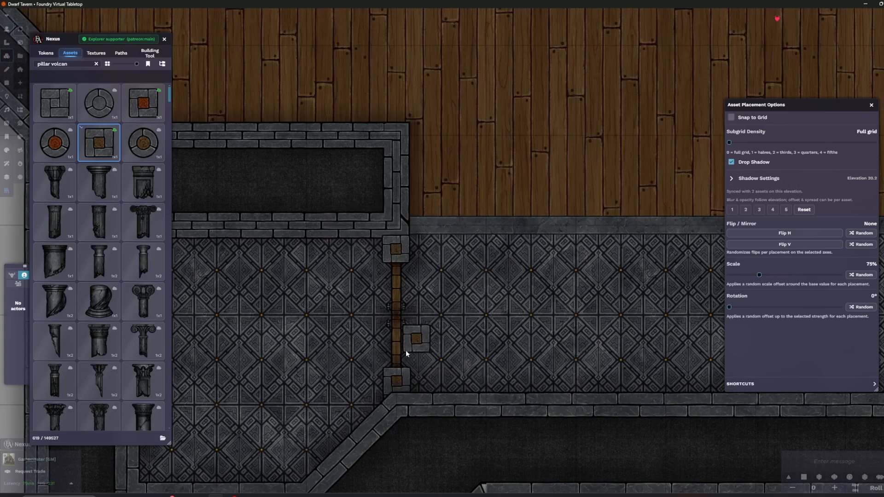
Rotate the wood-centred pillar to 315° and place it at both ends of the diagonal entrance gate of the brick-paved corridor
scroll(412, 346, "down", 5)
left_click_drag(603, 236, 359, 262)
left_click_drag(532, 244, 369, 156)
left_click_drag(354, 330, 394, 242)
left_click_drag(266, 340, 514, 158)
scroll(371, 415, "up", 6)
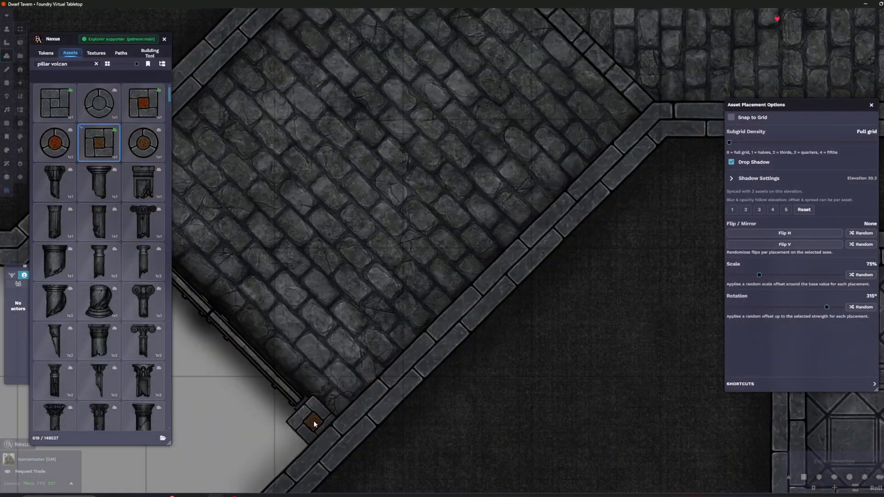
left_click(314, 416)
key("Left")
key("Up")
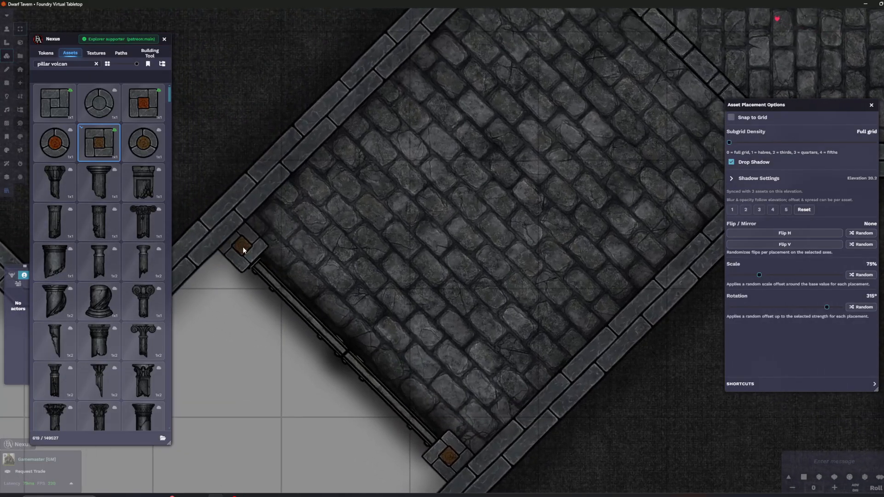
left_click(245, 249)
scroll(244, 249, "down", 3)
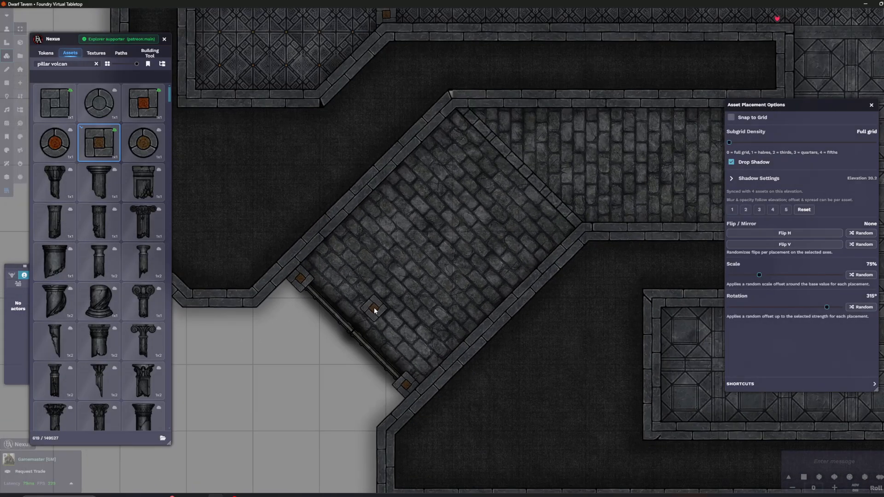
scroll(406, 397, "up", 2)
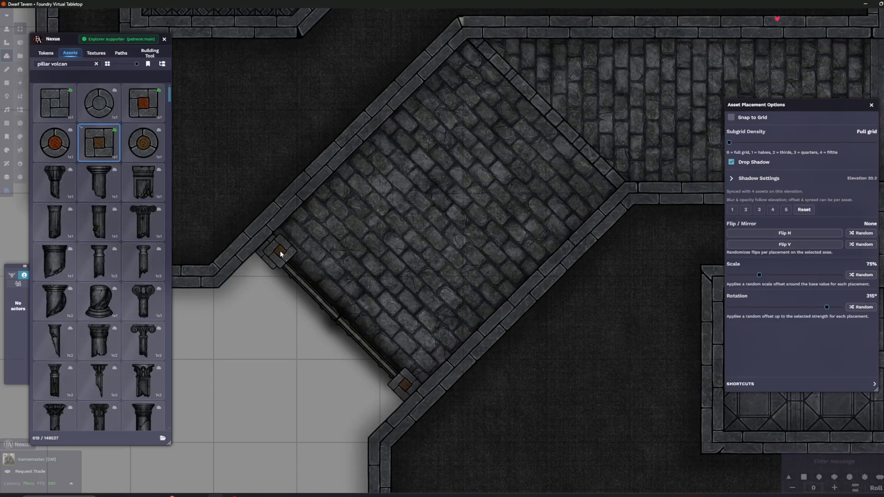
Place the 315° pillar at both ends of the diagonal wooden door between the western stone room and the wooden hall
scroll(352, 318, "down", 6)
key("Up")
key("Up")
key("Up")
key("Up")
key("Up")
key("Left")
key("Left")
scroll(308, 302, "up", 5)
scroll(215, 316, "up", 2)
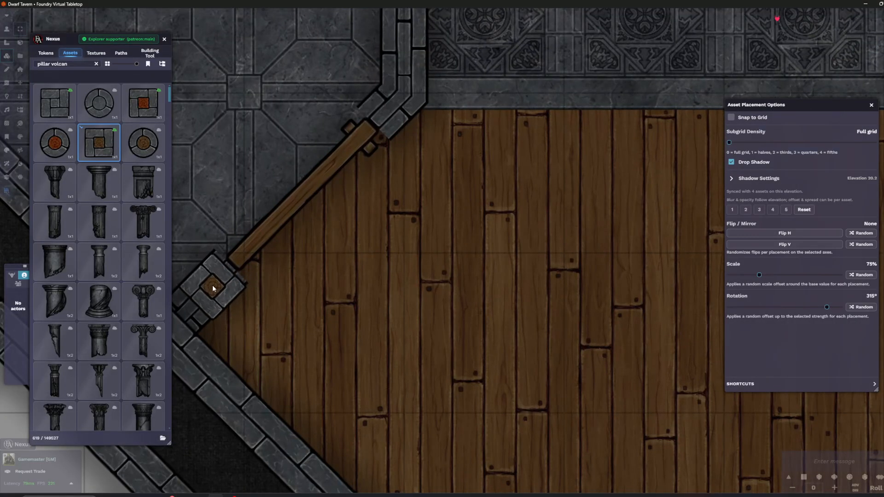
left_click(215, 284)
left_click_drag(391, 168, 379, 223)
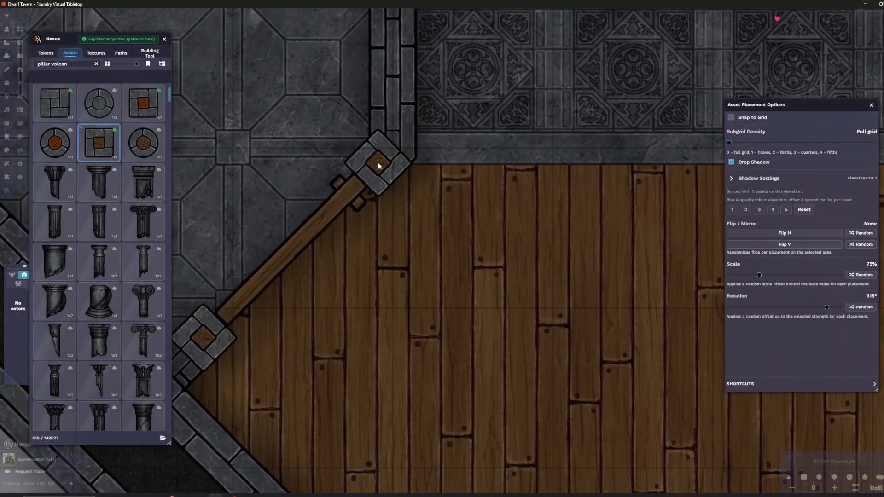
left_click(377, 163)
Rotate the pillar to 270° and place it at both ends of the double door beside the parquet square
left_click_drag(415, 184, 445, 380)
scroll(390, 244, "up", 1)
left_click(402, 190)
left_click_drag(465, 285, 479, 456)
left_click_drag(416, 152, 425, 308)
left_click_drag(420, 173, 425, 200)
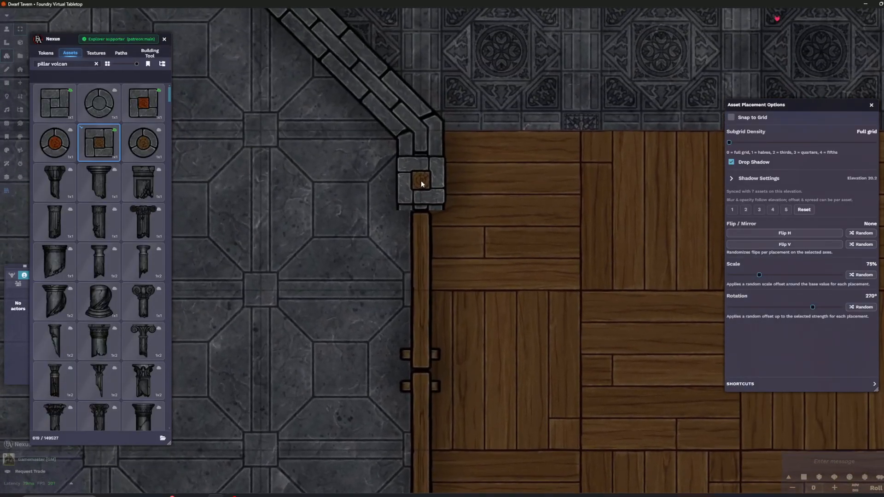
left_click(421, 189)
Search the assets for "bar" and browse the bar furniture pieces
scroll(548, 327, "down", 10)
left_click_drag(509, 293, 355, 194)
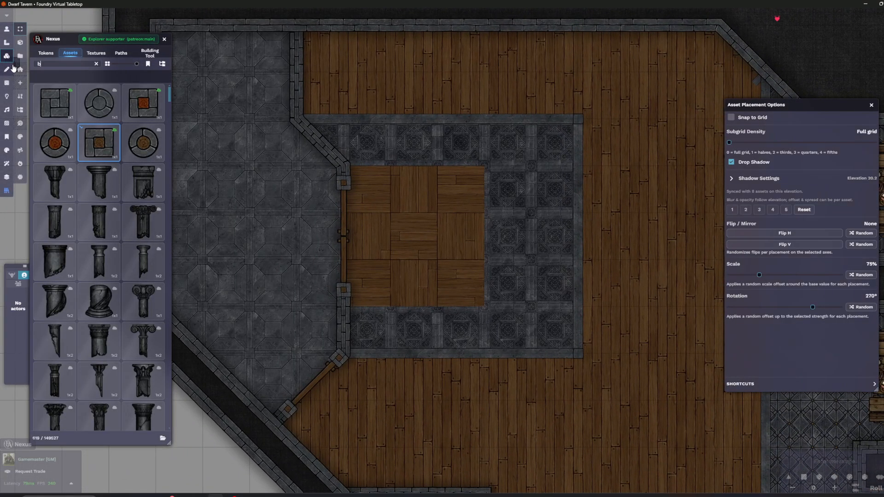
scroll(83, 179, "down", 2)
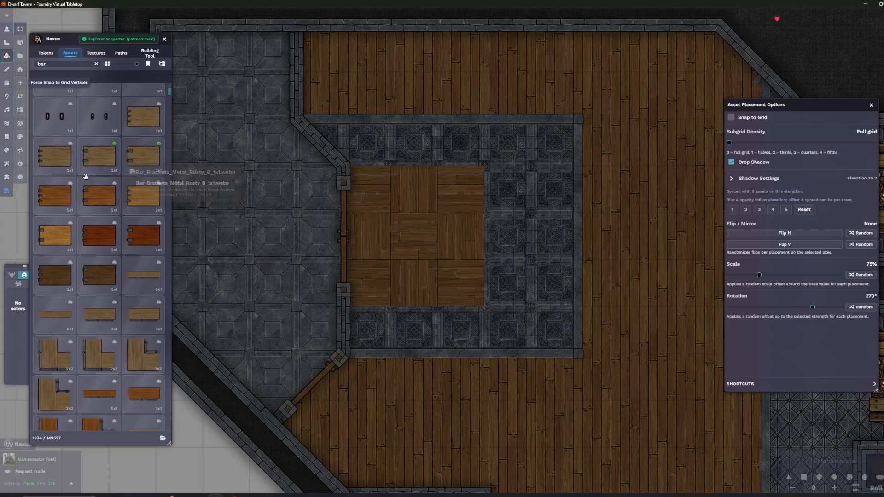
Browse the "bar" asset results and preview the wooden bar counter and corner pieces
left_click(103, 355)
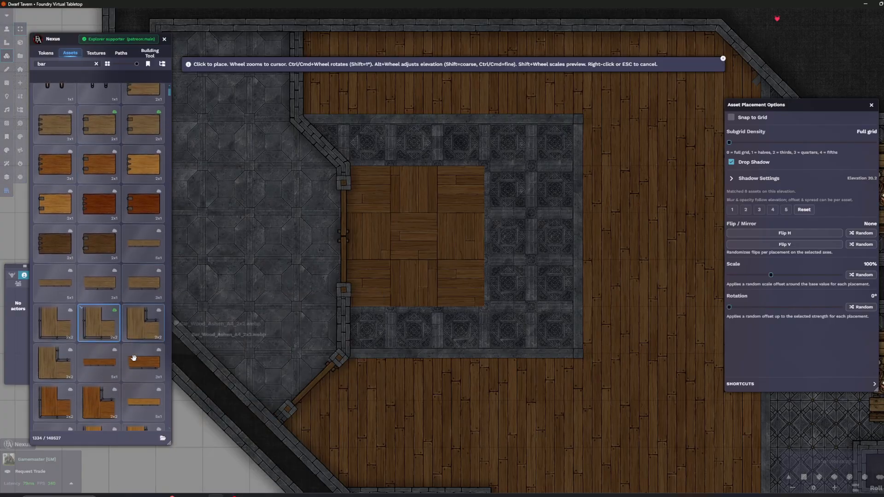
scroll(97, 359, "down", 2)
left_click(99, 357)
left_click(52, 356)
scroll(447, 285, "down", 1)
scroll(463, 289, "up", 1)
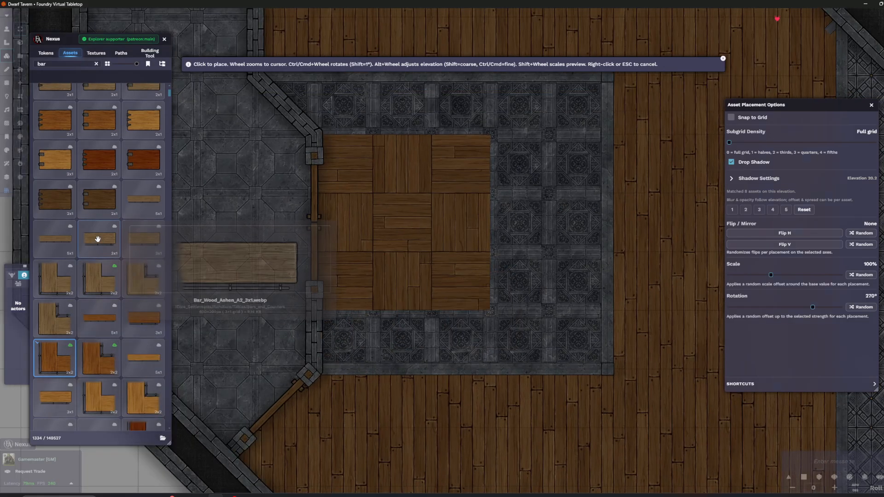
scroll(122, 341, "down", 2)
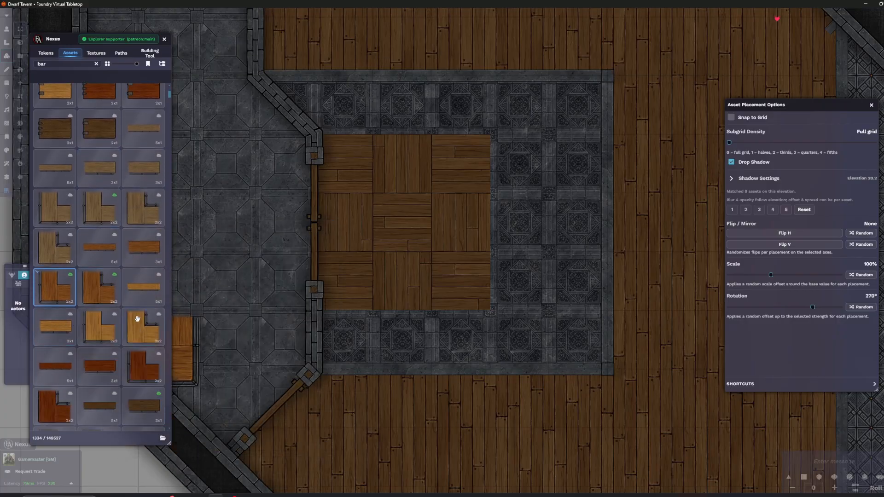
scroll(138, 277, "down", 2)
mouse_move(150, 167)
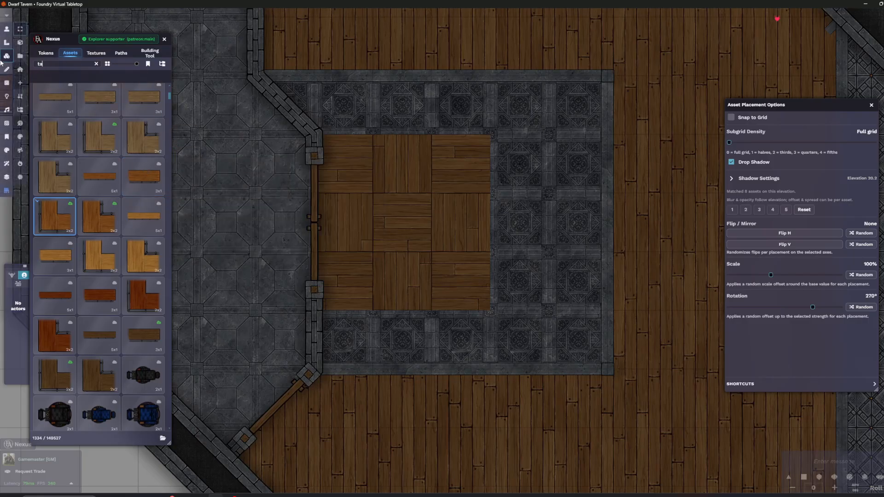
Search the assets for "table ashen" and choose the 4x2 rectangular plank table for placement
type("w")
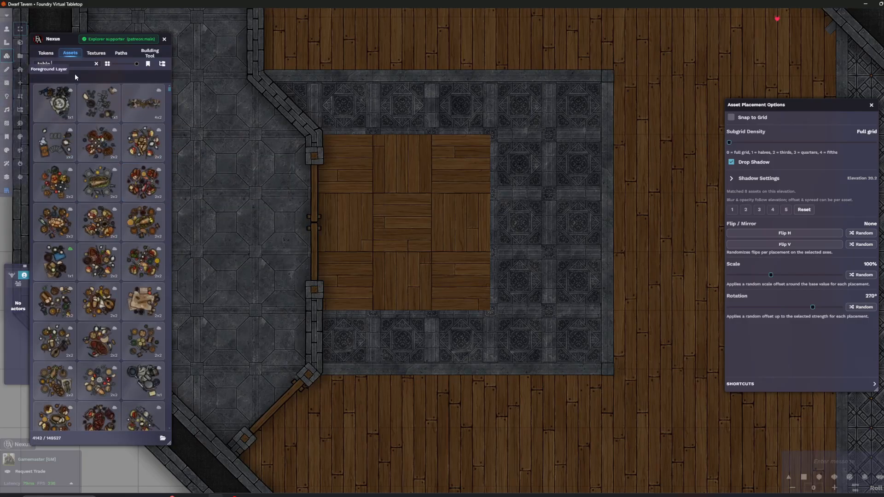
key("BackSpace")
type("ashen")
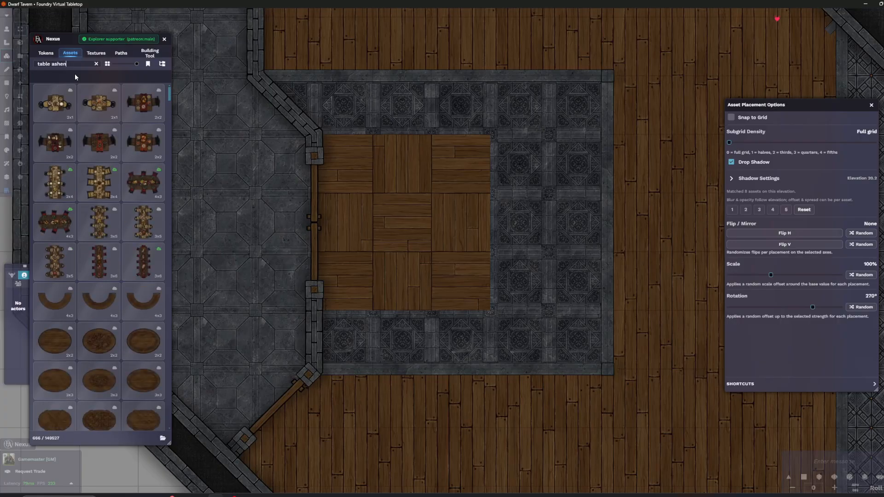
scroll(143, 259, "down", 15)
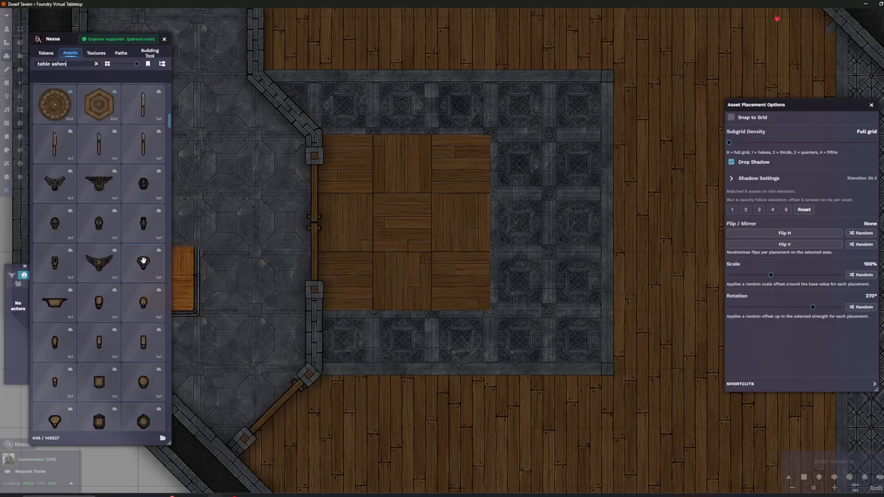
scroll(144, 259, "down", 5)
scroll(141, 230, "up", 2)
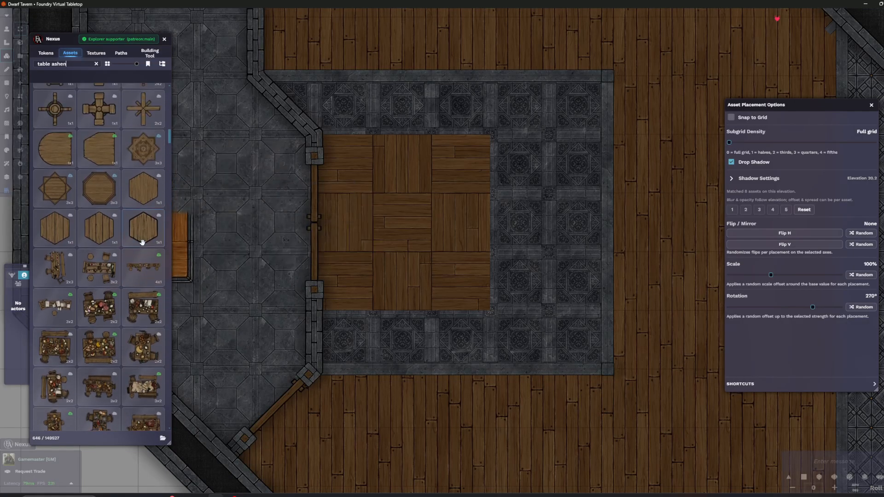
scroll(433, 258, "down", 4)
scroll(121, 276, "down", 8)
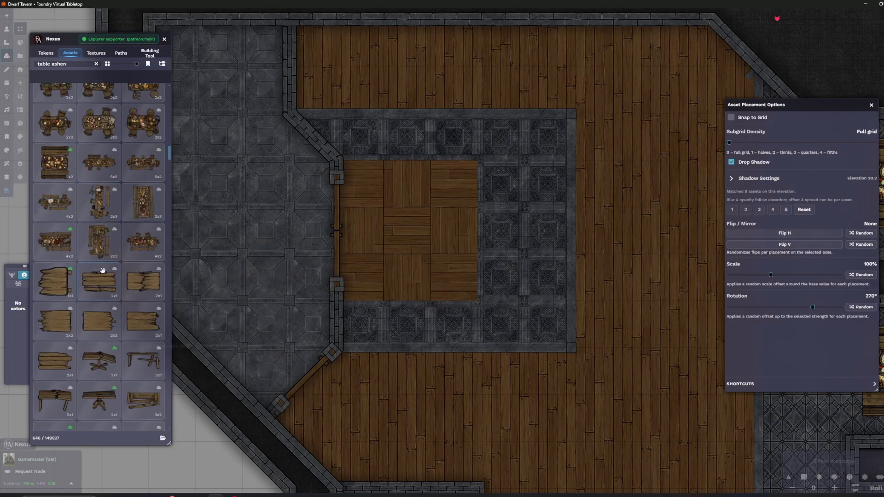
scroll(122, 292, "down", 5)
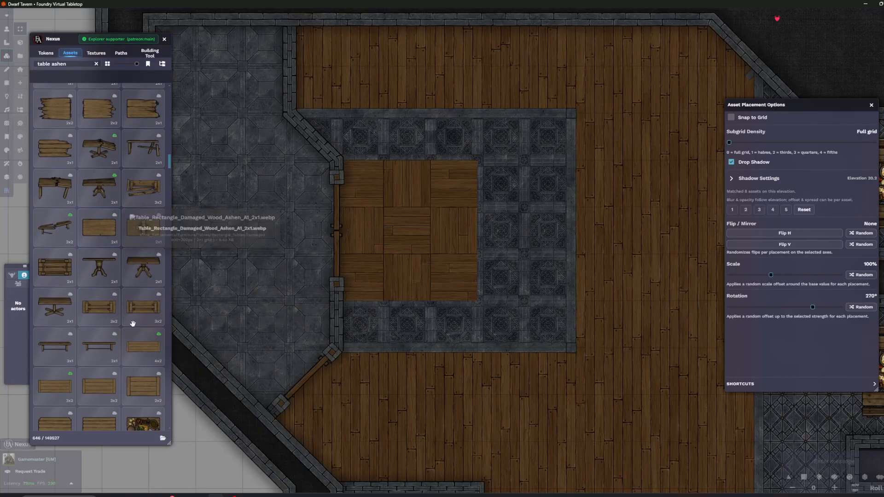
left_click(143, 347)
Rotate the table to 90° at 95% scale and set its shadow to 5.5 px spread and 21% opacity
scroll(442, 274, "down", 6)
scroll(461, 233, "down", 1, "shift")
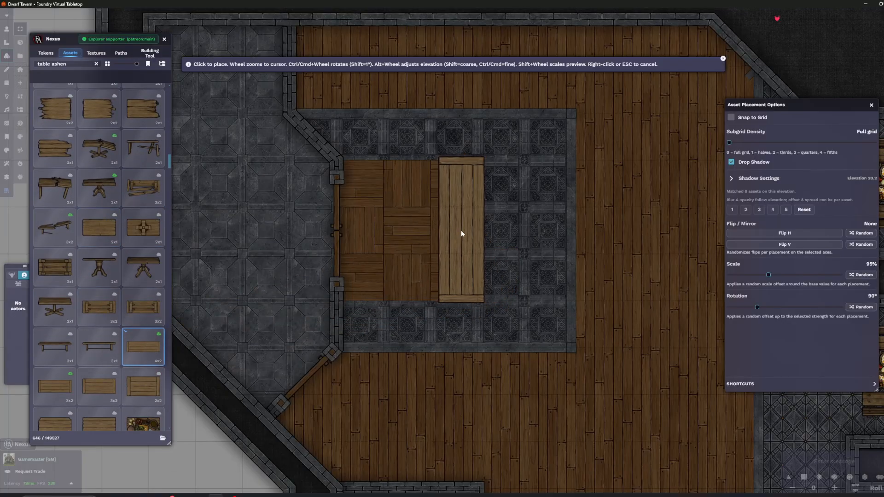
left_click(740, 179)
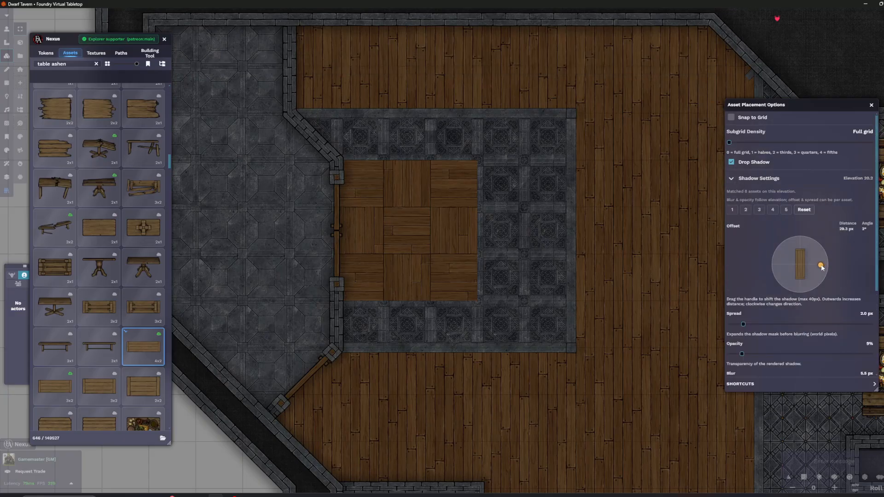
scroll(611, 260, "up", 2)
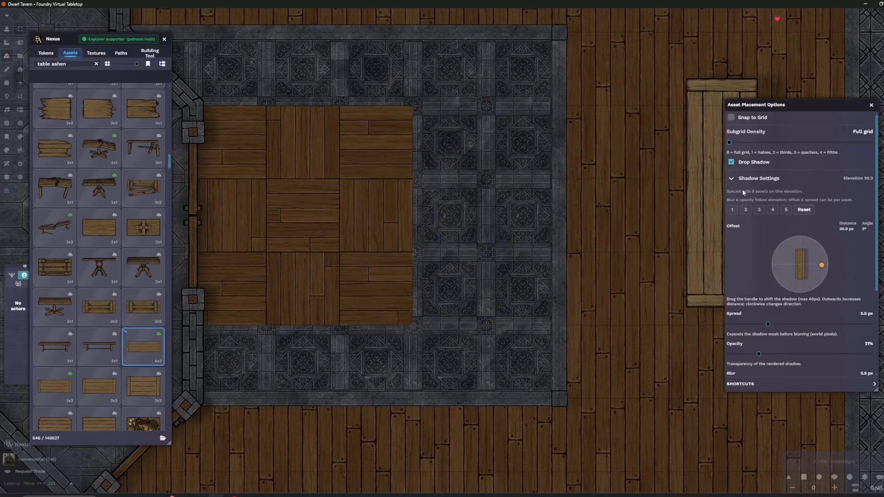
Try placing the vertical table along the wooden floor's right edge with grid snapping at 1/2 grid density
left_click(732, 118)
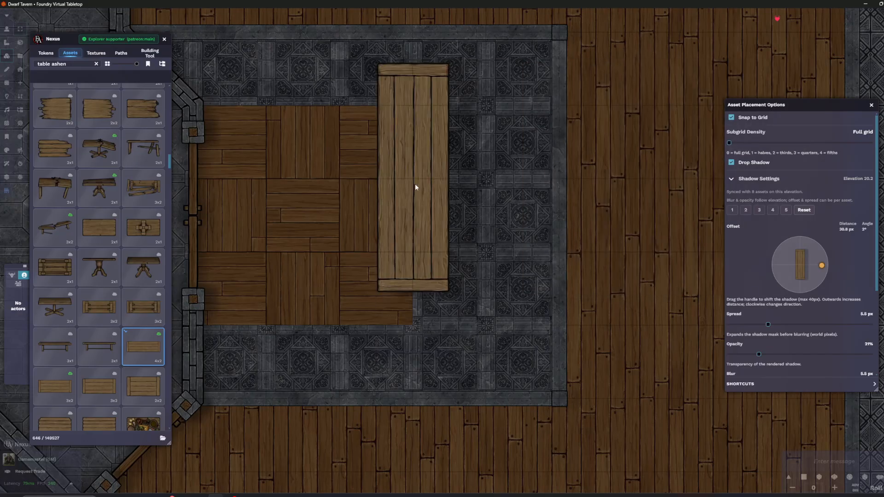
left_click(765, 143)
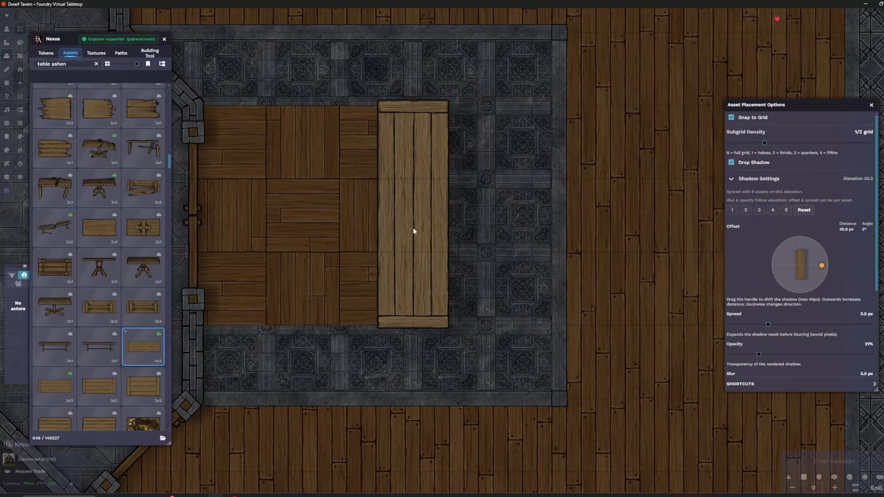
left_click(413, 227)
scroll(289, 356, "down", 6)
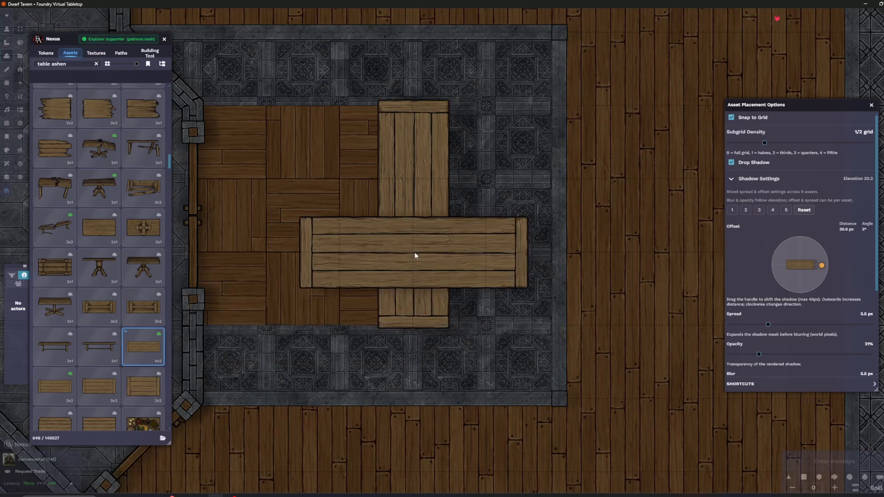
key("ctrl+z")
Lower the table's placement elevation to about 0.5
scroll(284, 323, "down", 3)
scroll(284, 325, "down", 12)
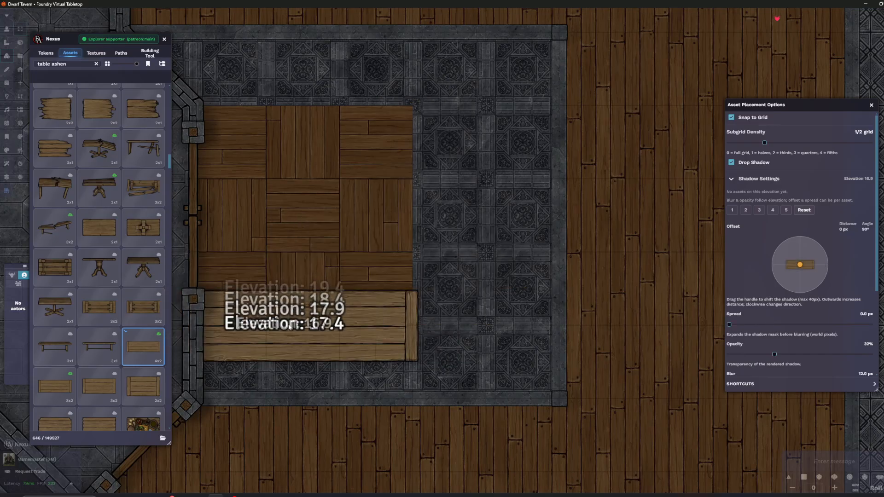
scroll(366, 289, "down", 6)
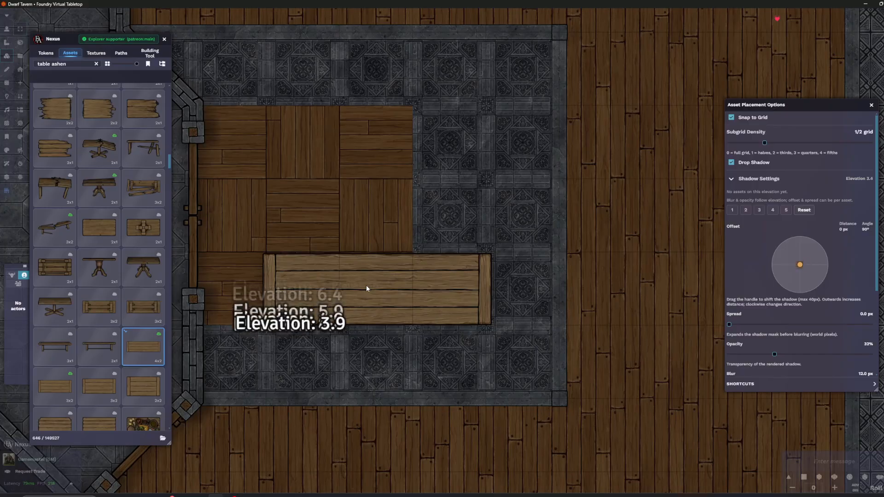
scroll(367, 288, "down", 6)
scroll(368, 288, "down", 3)
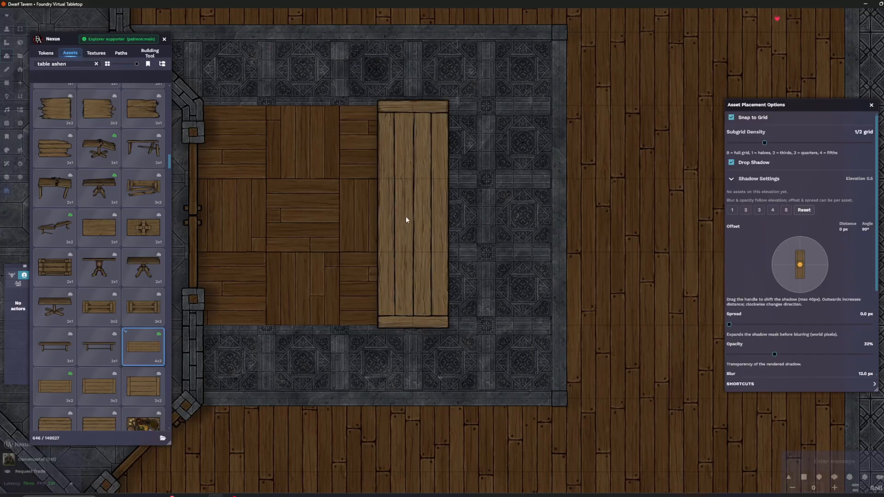
scroll(394, 221, "down", 1)
scroll(394, 222, "up", 3)
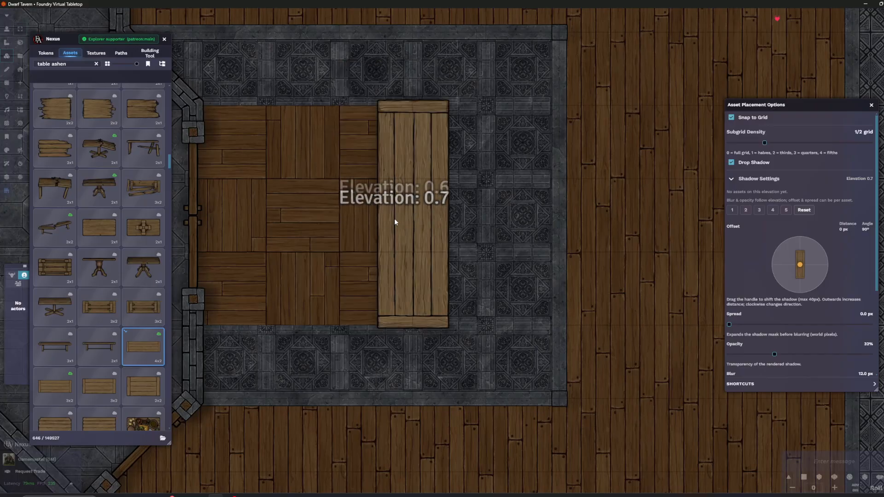
scroll(395, 222, "up", 1)
scroll(395, 221, "up", 3)
scroll(394, 222, "down", 4)
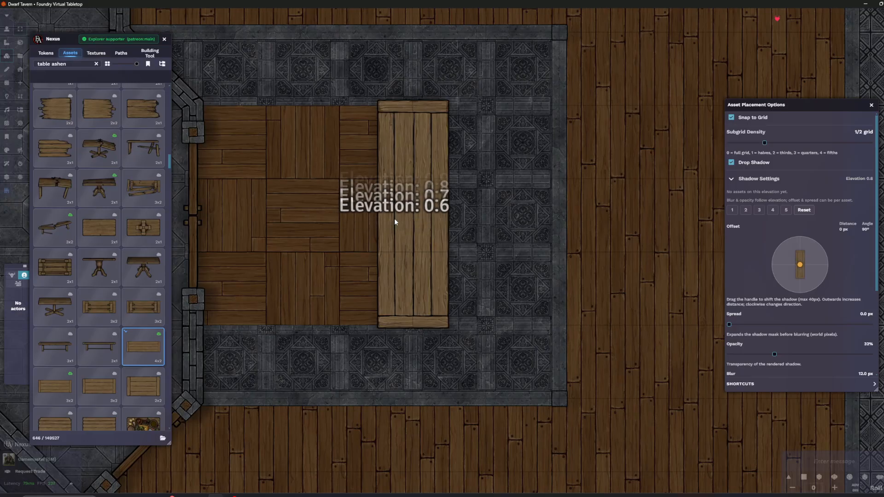
Try placing the snapped table vertically on the floor's right edge and horizontally along its lower side
left_click(394, 222)
left_click_drag(304, 315, 366, 281)
scroll(360, 289, "down", 7)
scroll(395, 300, "up", 1)
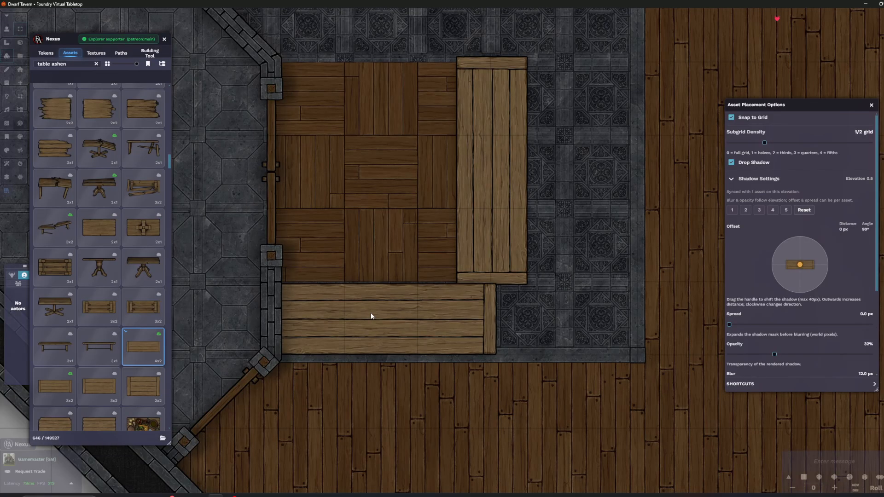
left_click(436, 317)
key("ctrl+z")
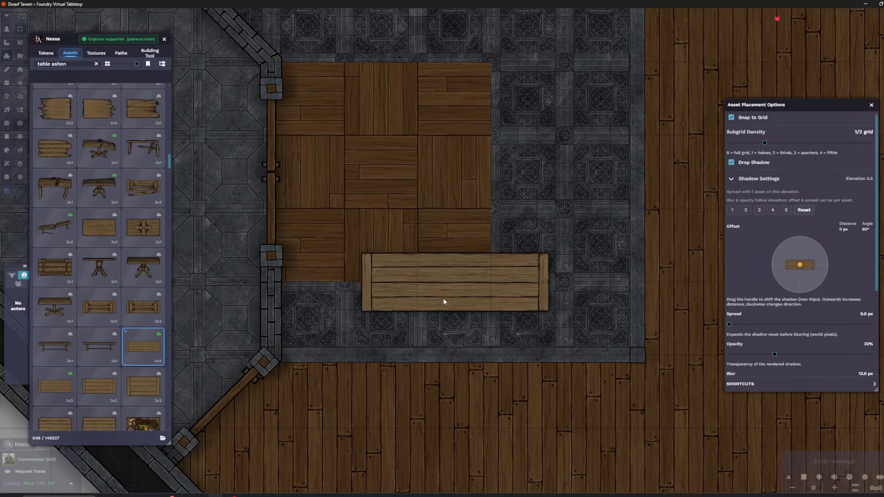
Turn off grid snapping and place the scaled-down table horizontally along the wooden floor's lower edge, against the wall
left_click(731, 118)
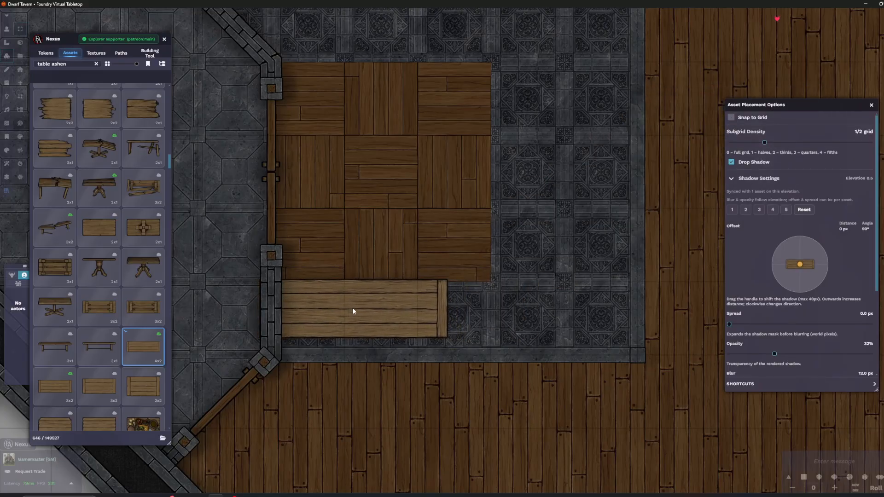
left_click(352, 294)
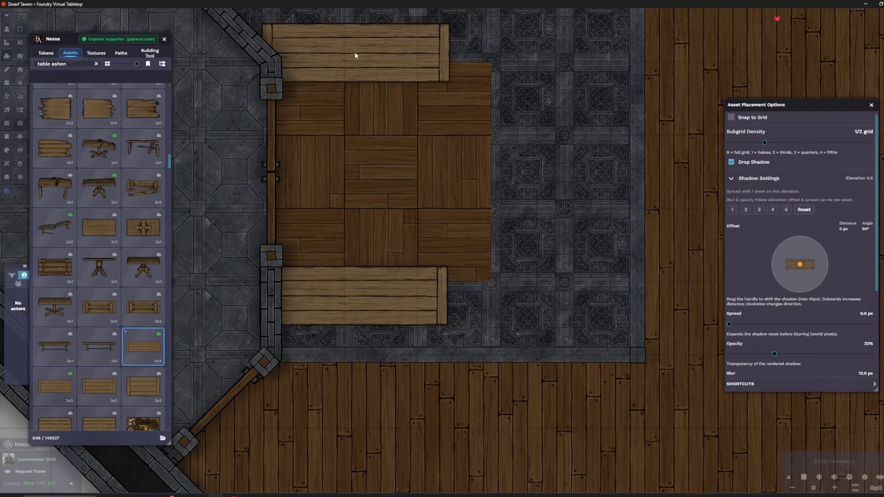
Try placing a vertical table over the right end of the lower horizontal table
scroll(529, 224, "down", 6)
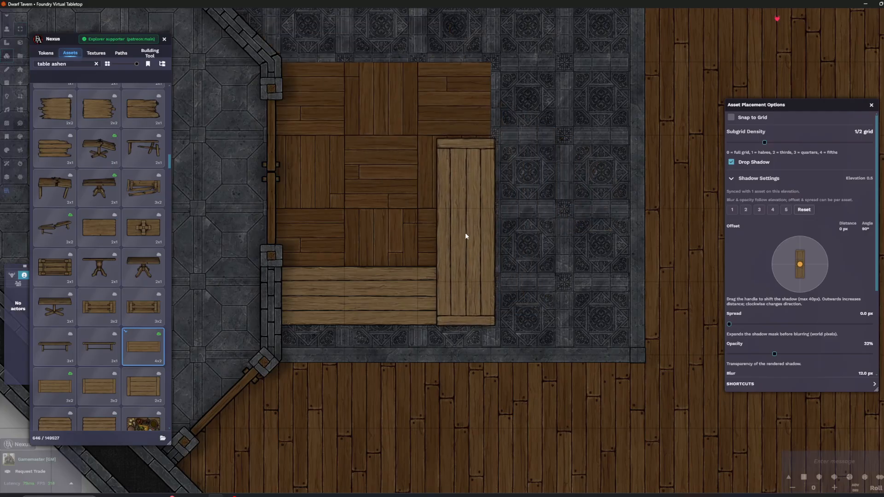
left_click(465, 233)
left_click_drag(427, 161, 431, 216)
Place one table horizontally along the wooden floor's upper edge and another vertically between the two horizontal tables' right ends
scroll(390, 137, "up", 5)
scroll(391, 140, "up", 1)
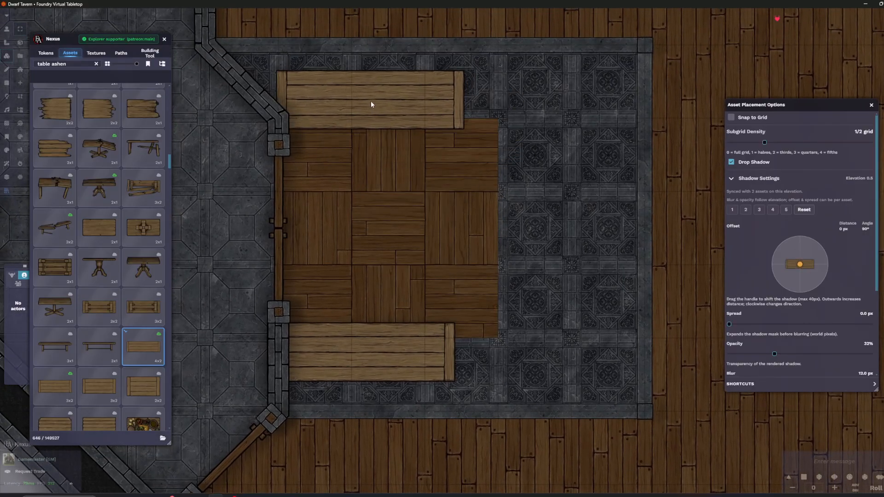
left_click(363, 108)
scroll(480, 208, "up", 6)
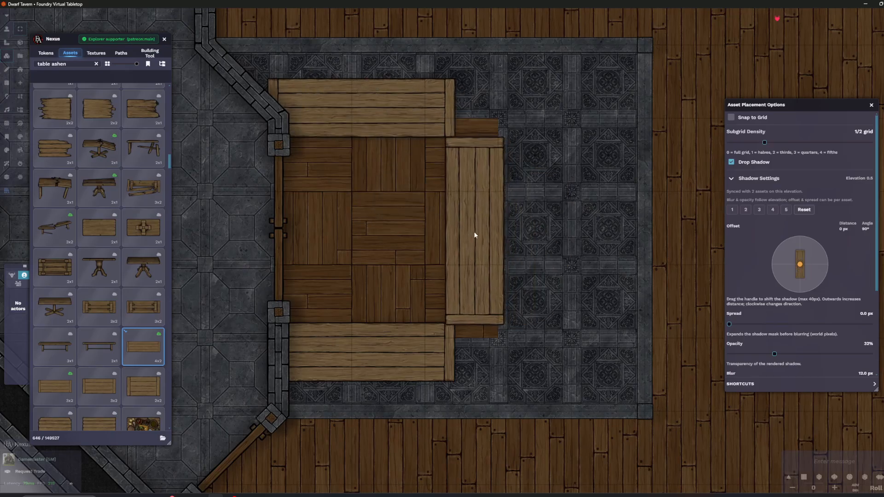
left_click(473, 230)
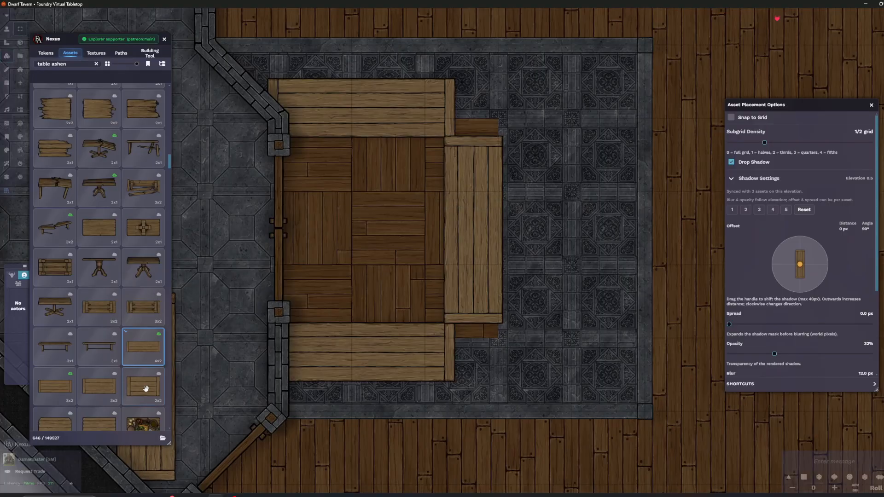
Choose the half-round ashen tabletop piece and rotate it so its curved side faces right
scroll(121, 313, "down", 3)
scroll(113, 329, "up", 3)
scroll(120, 322, "up", 10)
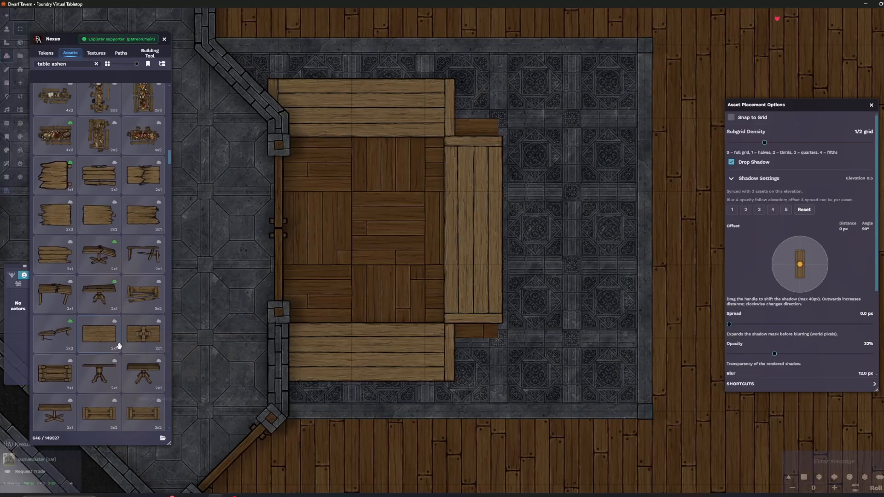
scroll(127, 319, "down", 1)
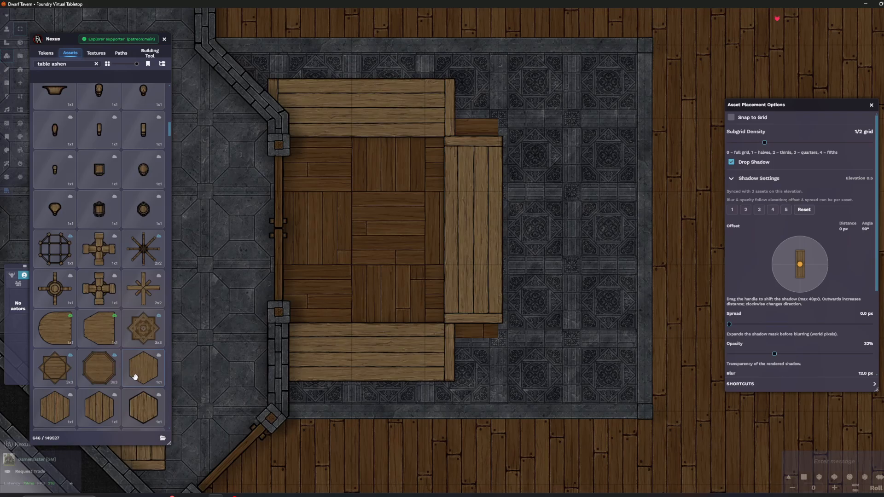
left_click(54, 328)
scroll(472, 350, "down", 3)
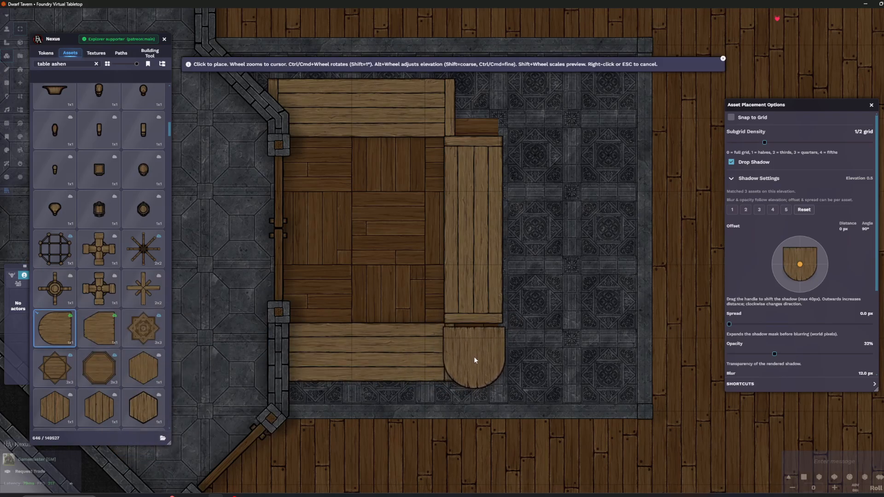
scroll(475, 354, "up", 6)
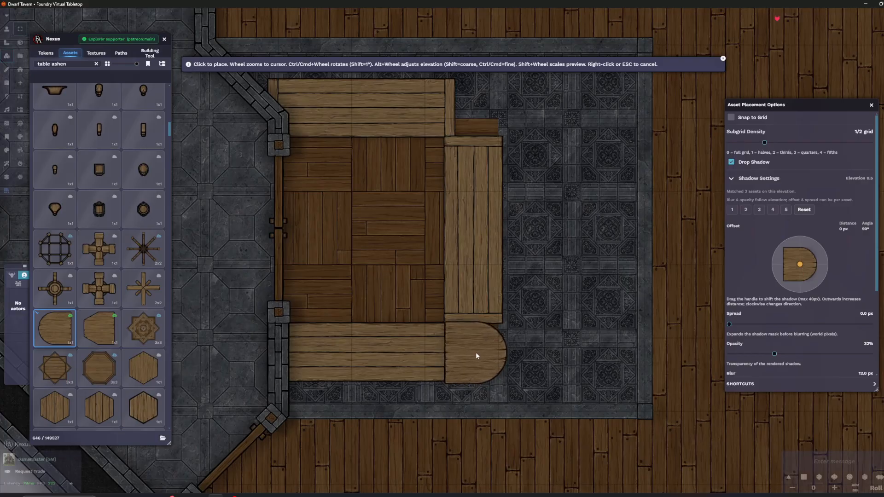
Undo the vertical table and place half-round pieces on the right ends of the lower and upper tables
key("ctrl+z")
scroll(475, 353, "down", 1)
left_click(473, 352)
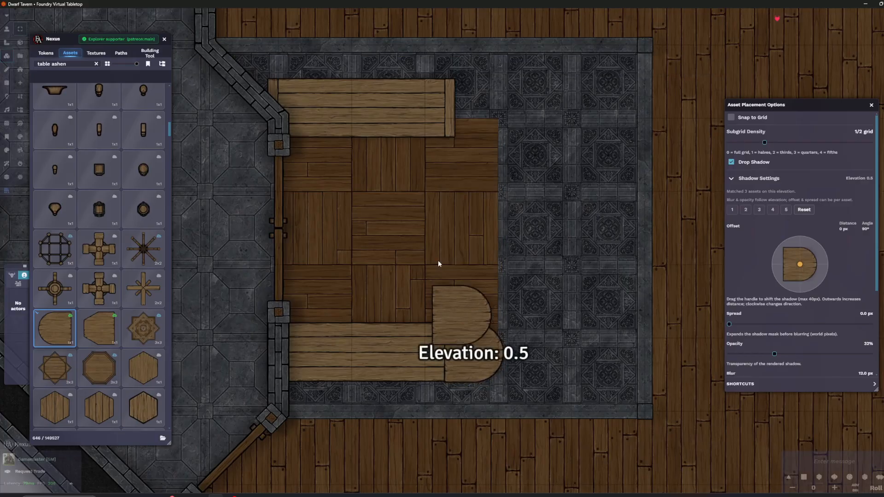
left_click(474, 108)
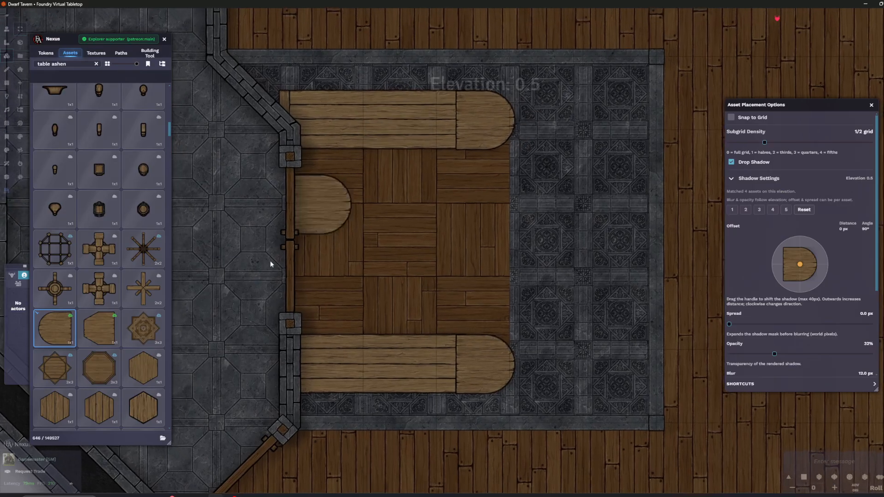
Try fitting the fancy rectangular 5x2 ashen table vertically between the two counter ends at elevation 0.4
scroll(133, 367, "down", 1)
scroll(134, 355, "up", 8)
scroll(122, 286, "up", 5)
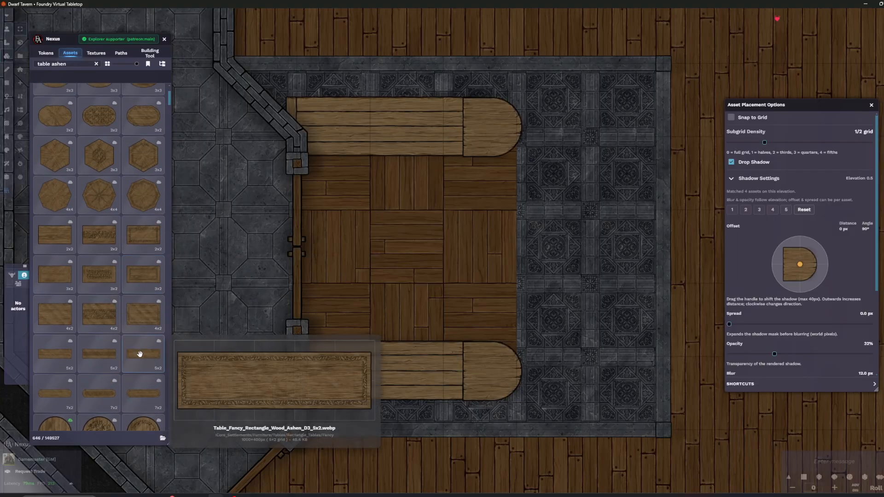
left_click(140, 354)
scroll(482, 223, "down", 2, "ctrl")
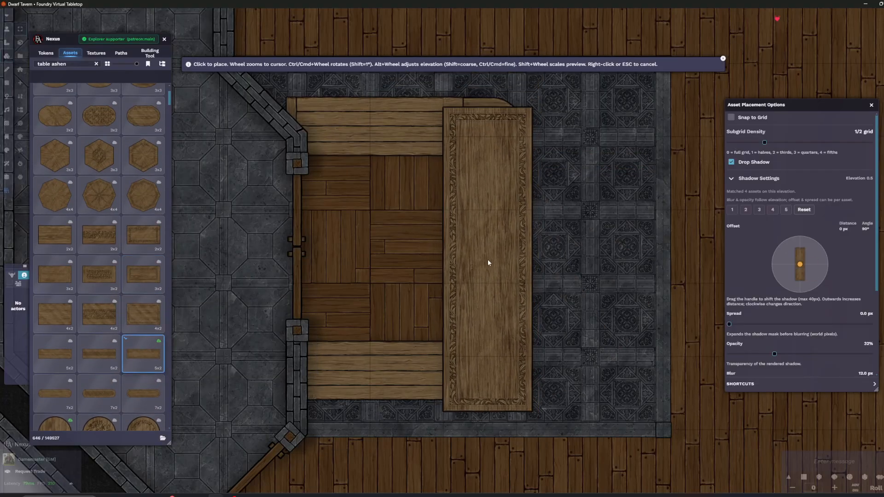
scroll(476, 251, "down", 1, "alt")
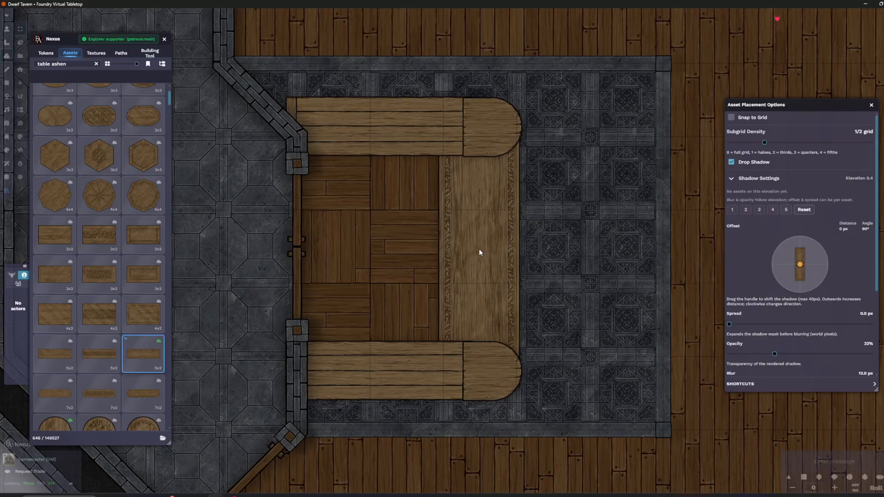
Place the ornate rounded 7x2 ashen table vertically across the right ends of both counters at elevation 0.5
left_click(99, 394)
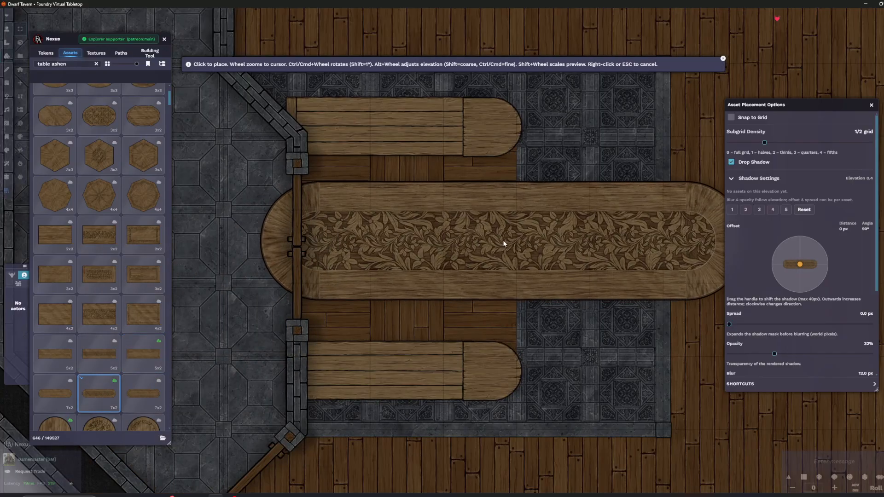
scroll(503, 241, "down", 6, "ctrl")
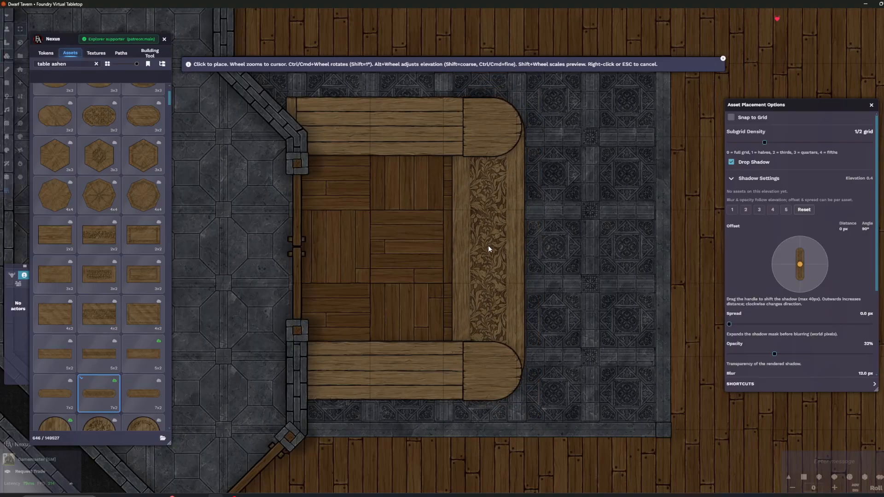
scroll(489, 250, "up", 1, "alt")
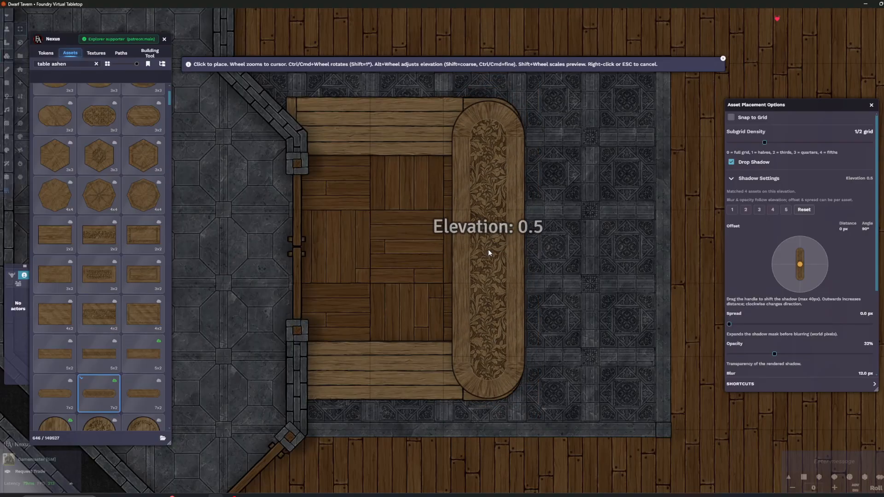
left_click(489, 250)
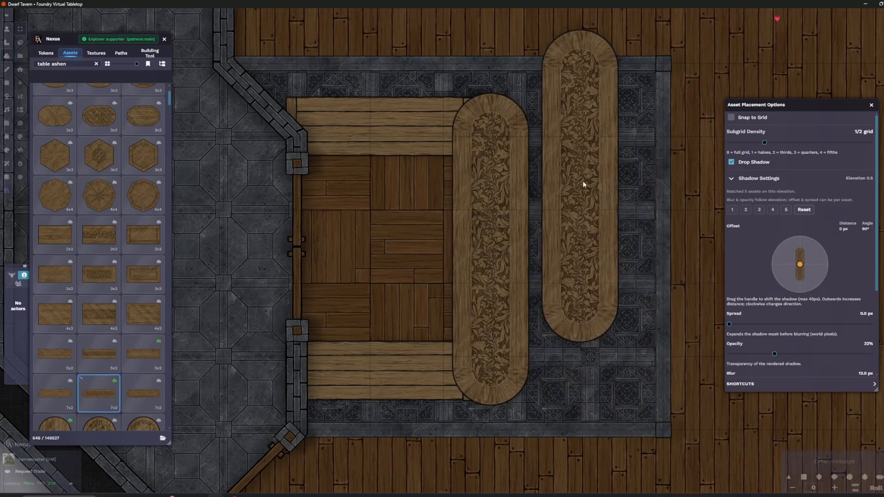
Place a rotated triangular ashen tabletop piece in the gap between the upper counter's left end and the diagonal wall
left_click_drag(236, 256, 289, 325)
scroll(115, 309, "down", 16)
left_click_drag(168, 131, 169, 242)
left_click(54, 176)
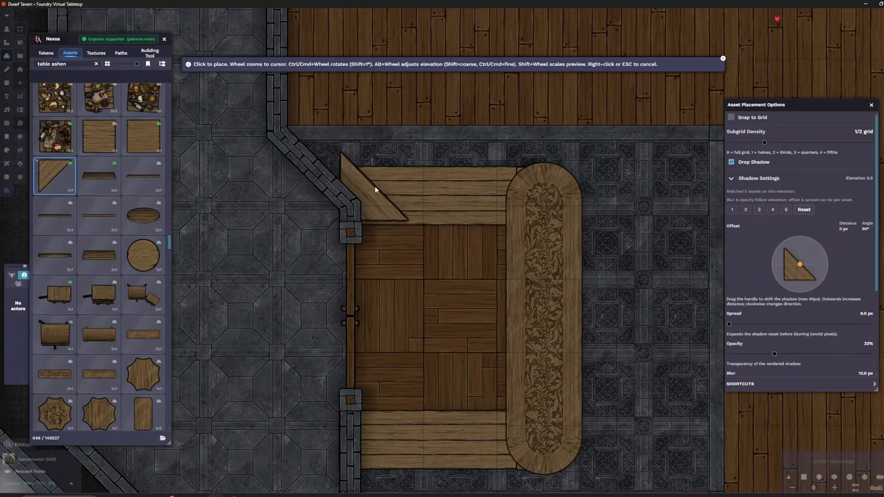
scroll(348, 186, "down", 2)
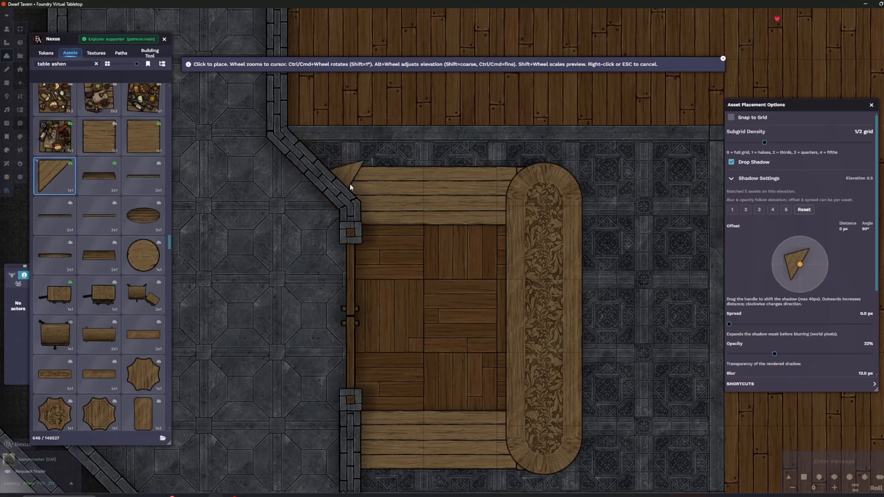
left_click(323, 187)
key("d")
key("s")
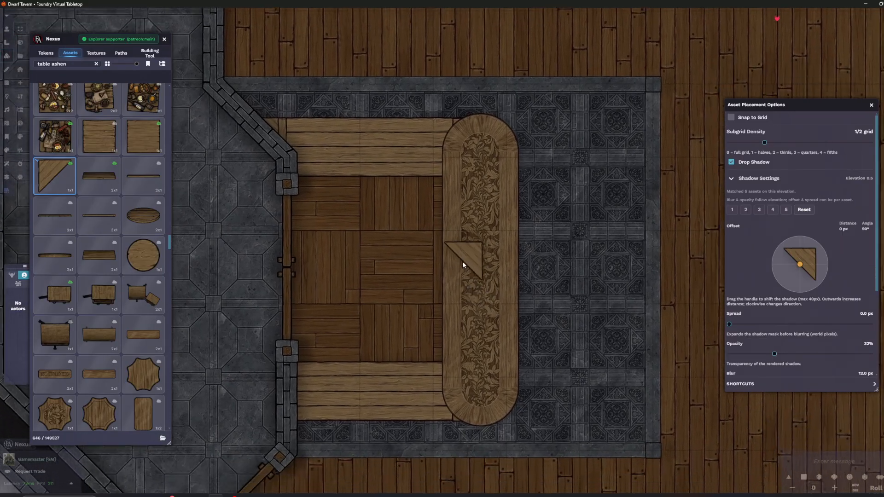
scroll(331, 223, "down", 4)
key("Escape")
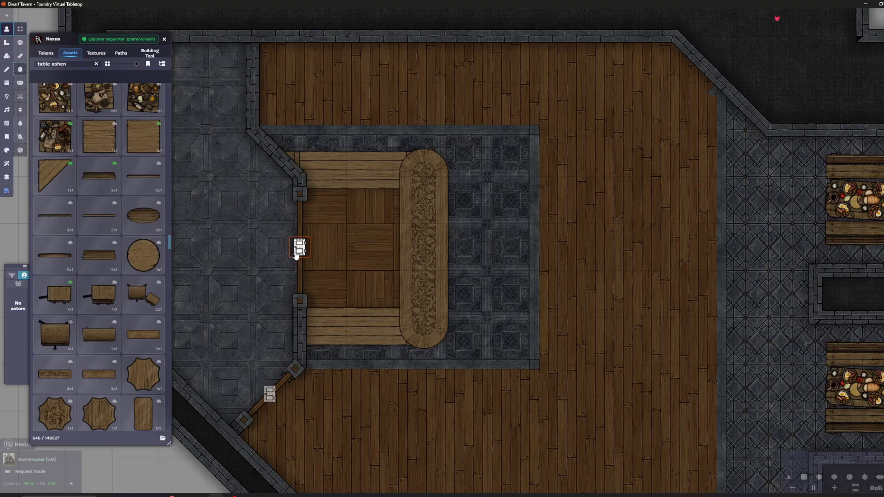
Open the double doors behind the bar and lay a volcanic stone path along the doorway's threshold
left_click(298, 248)
scroll(286, 235, "up", 3)
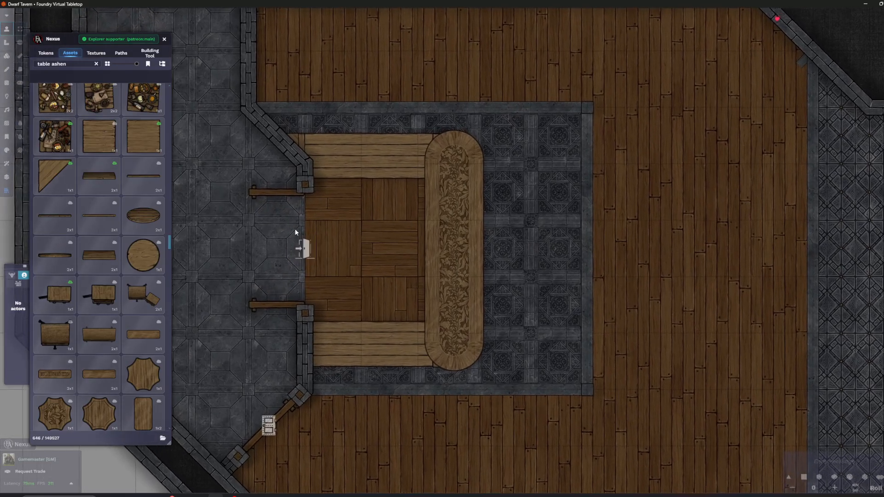
scroll(381, 243, "up", 1)
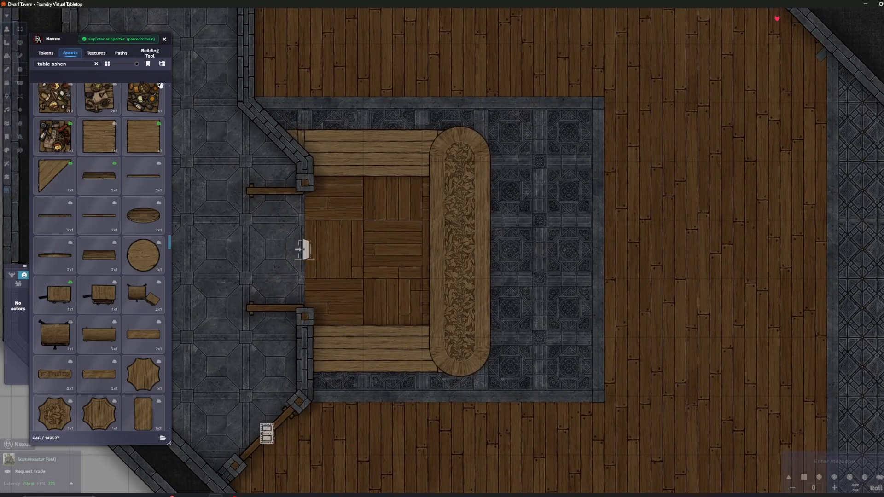
left_click(120, 53)
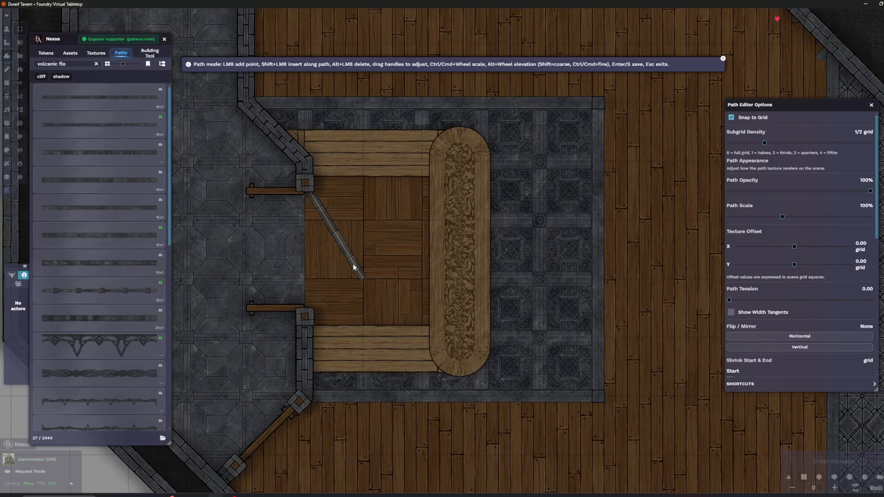
key("Return")
scroll(292, 241, "up", 2)
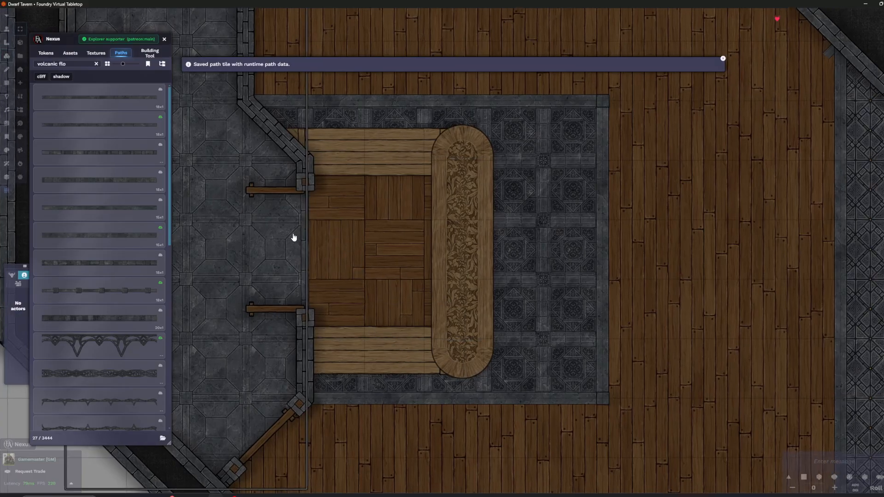
Operate the double doors behind the bar from the token layer to check the doorway's new threshold
left_click(7, 30)
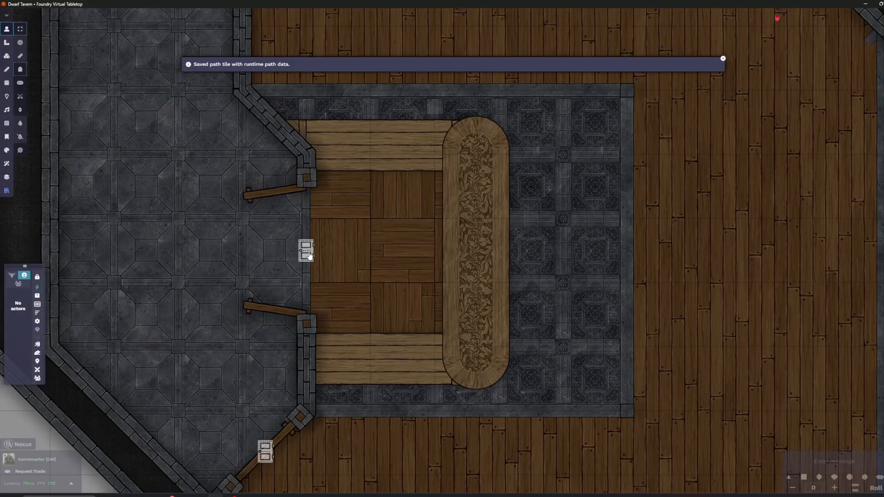
left_click(309, 256)
scroll(312, 259, "down", 5)
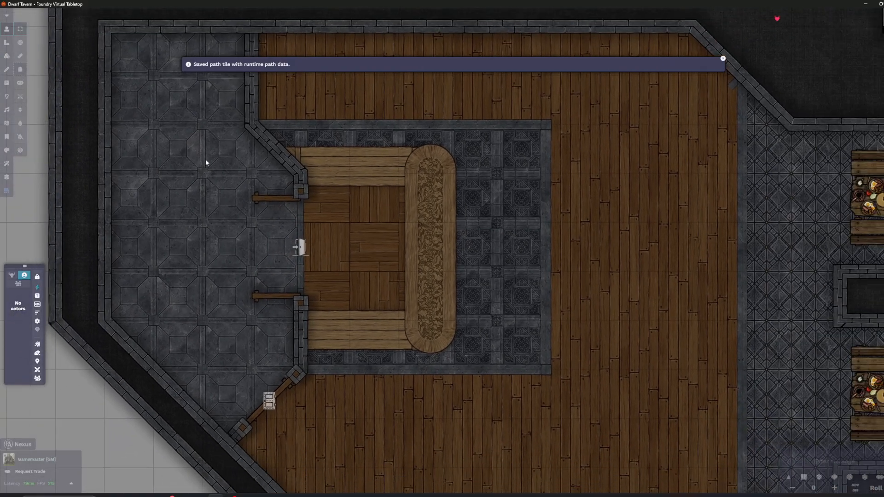
scroll(208, 210, "down", 2)
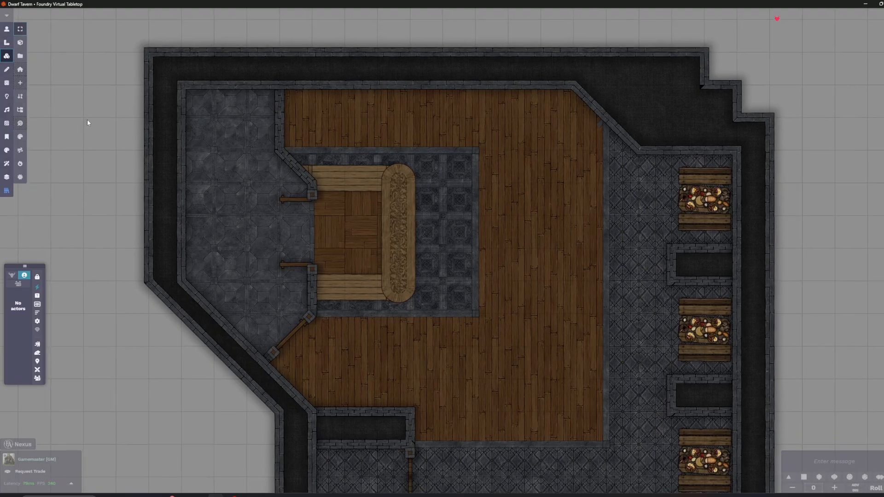
Examine the wall and door segments around the bar and neighbouring rooms on the walls layer, and return to the token layer
left_click(6, 83)
left_click_drag(393, 255, 378, 214)
left_click_drag(385, 281, 253, 133)
scroll(289, 223, "down", 1)
left_click_drag(282, 175, 340, 307)
left_click_drag(335, 271, 395, 342)
scroll(348, 305, "up", 4)
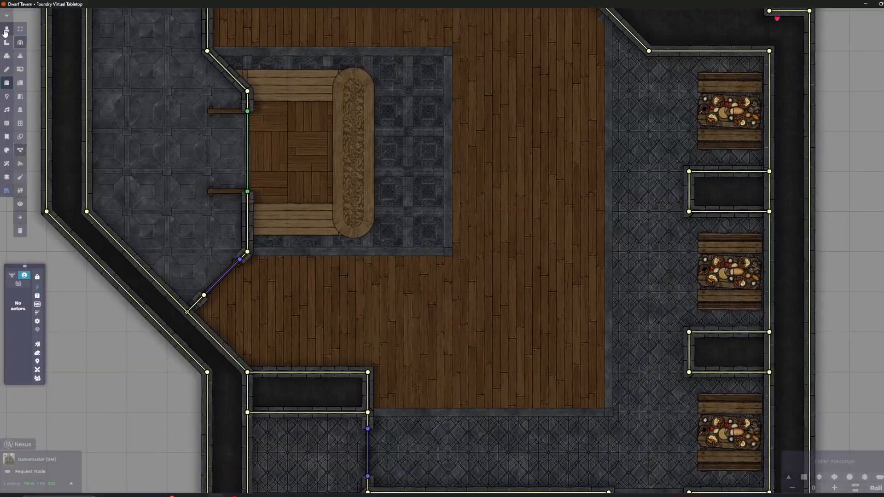
left_click(6, 32)
left_click_drag(413, 135, 462, 196)
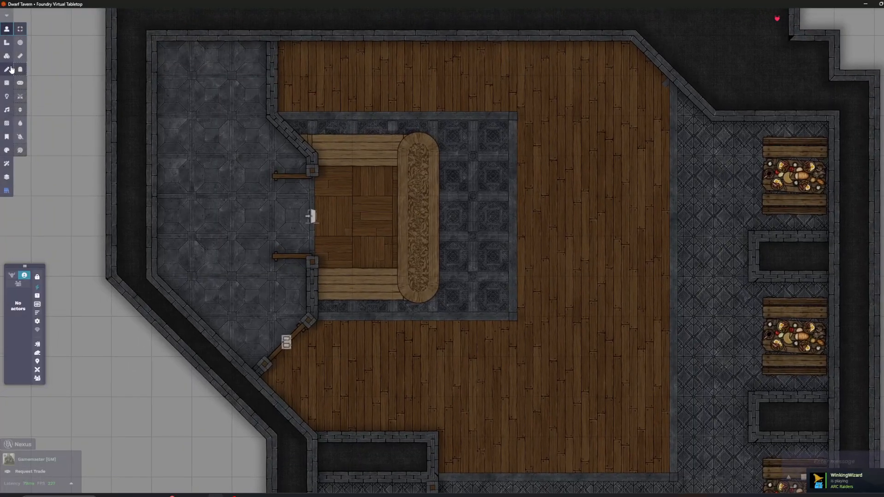
Reopen the Nexus asset library and search its assets for "ashen table arr"
left_click(21, 445)
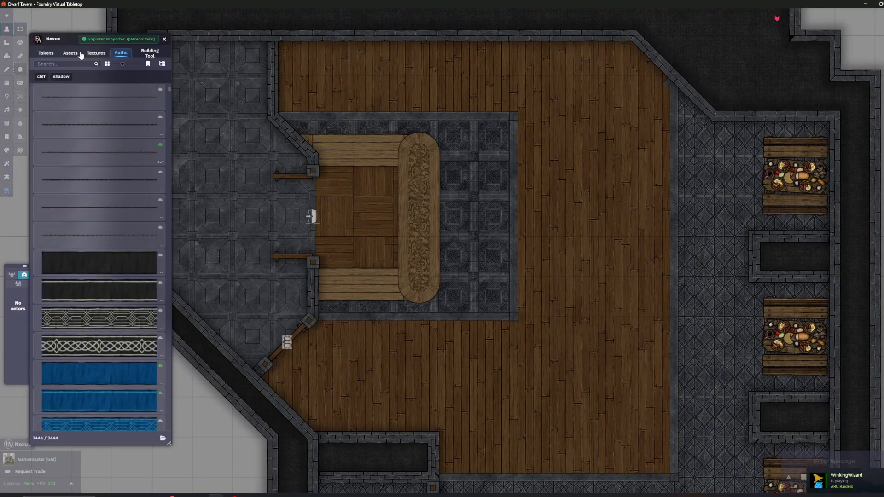
left_click(70, 53)
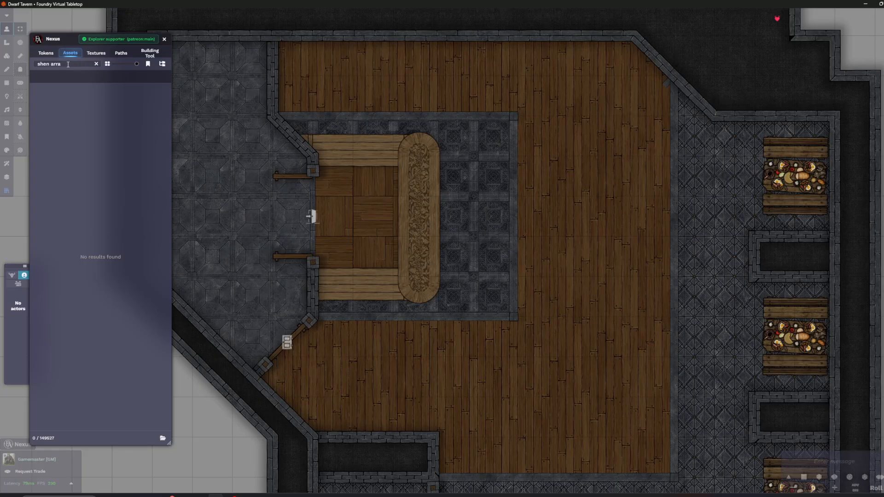
type("as")
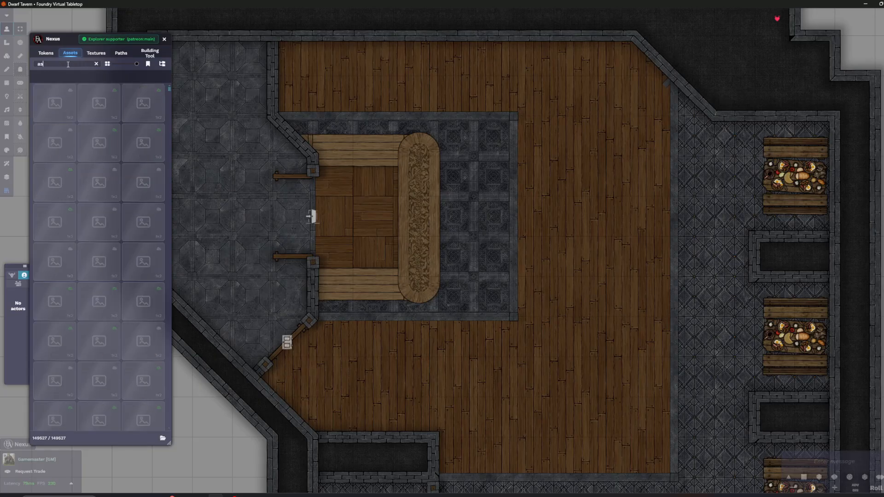
type("her table arr")
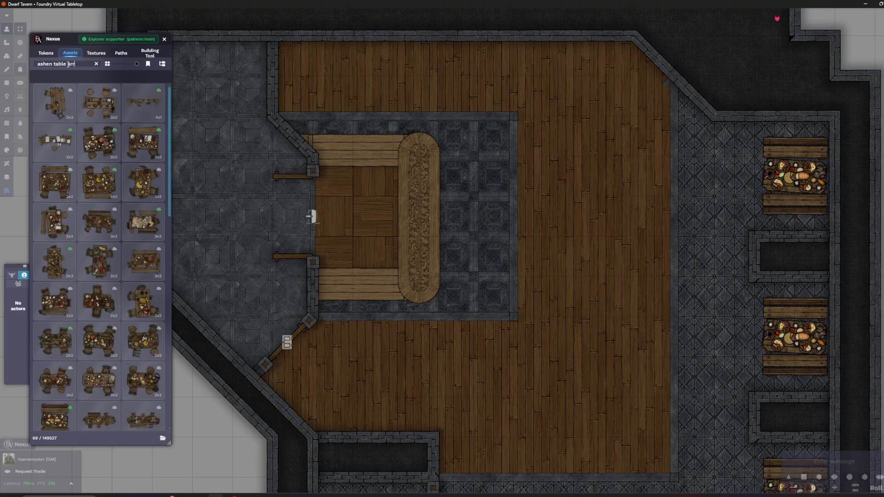
Examine the rectangular and round filled ashen table arrangements to compare them for the tavern's open wooden floor
scroll(100, 276, "down", 3)
mouse_move(99, 364)
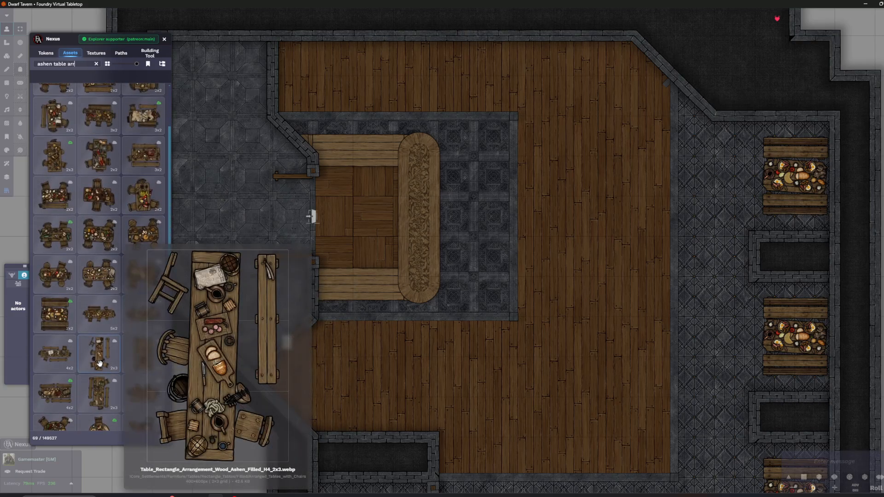
left_click_drag(458, 236, 375, 195)
mouse_move(152, 323)
left_click_drag(440, 293, 531, 145)
left_click_drag(366, 291, 515, 336)
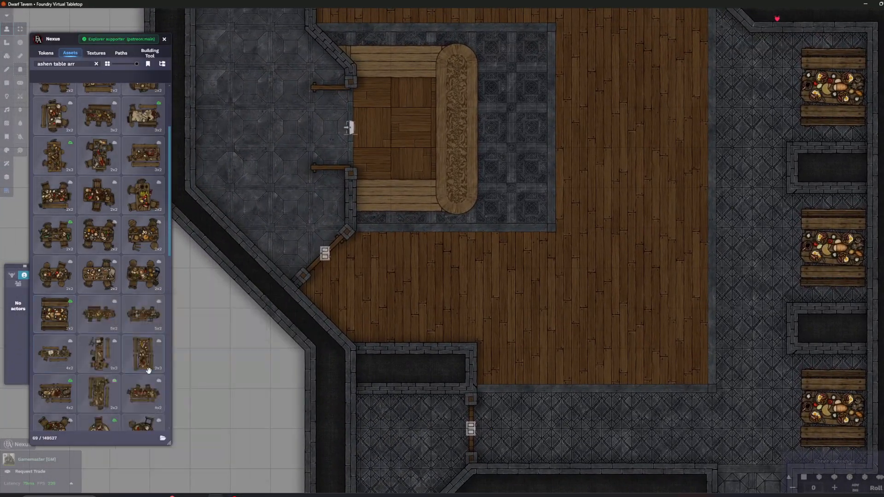
scroll(146, 328, "down", 2)
mouse_move(146, 327)
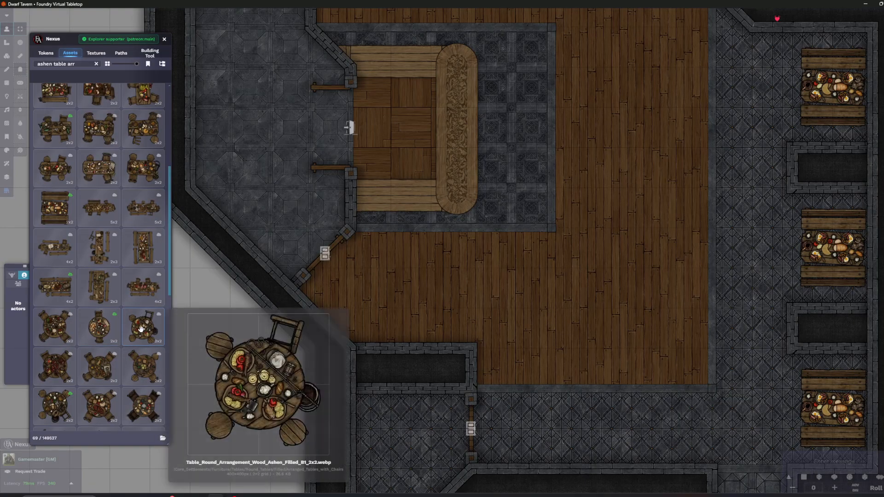
mouse_move(145, 407)
mouse_move(140, 367)
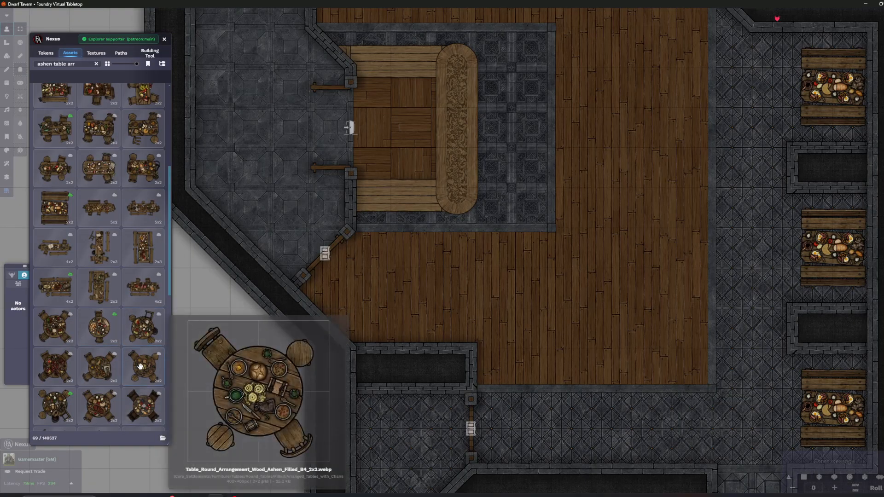
mouse_move(106, 299)
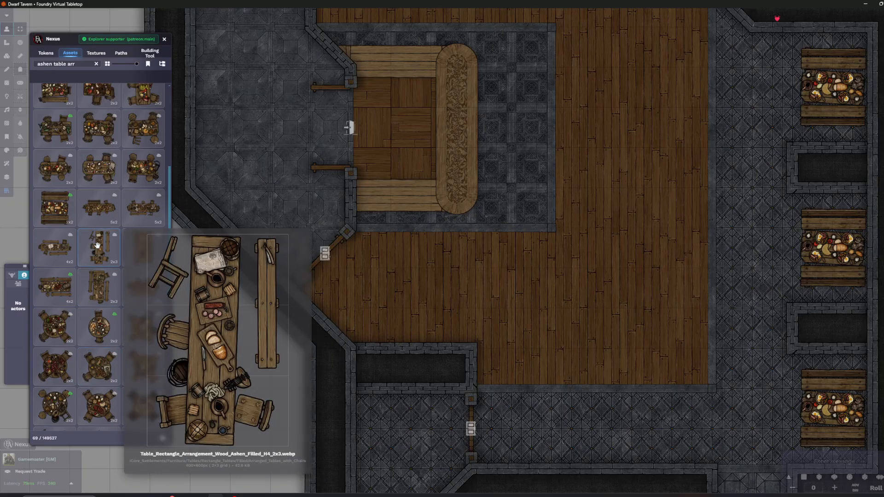
Choose the filled rectangular ashen table arrangement H4 (2x3), turn it horizontal and disable grid snapping
left_click(99, 247)
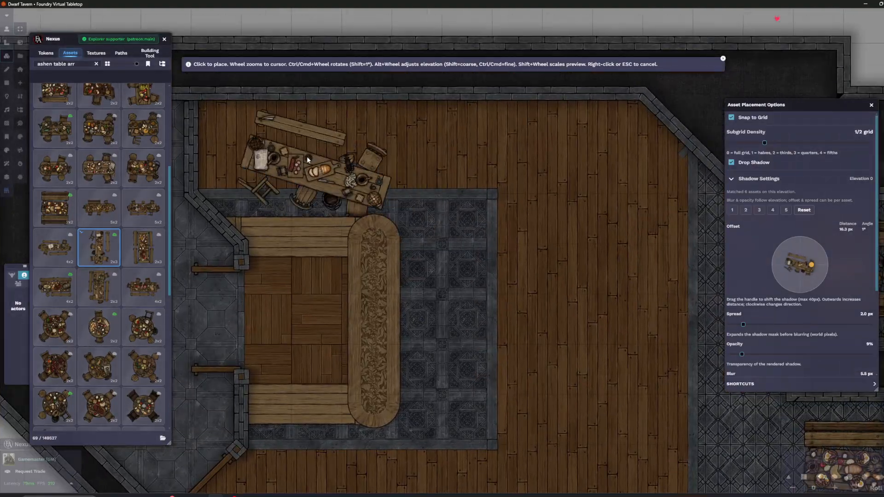
scroll(282, 143, "down", 2)
left_click_drag(458, 145, 500, 156)
left_click(731, 117)
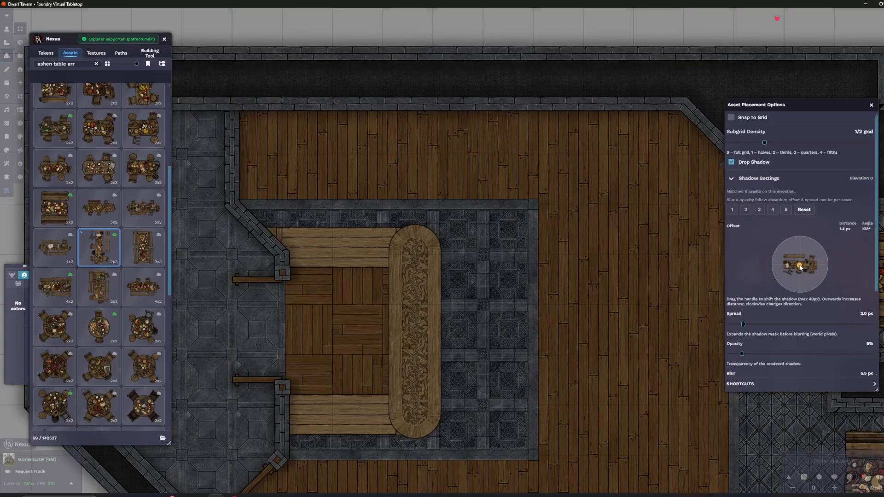
Set the table's shadow spread to 6 px and opacity to 22%, then place it horizontally in the wooden floor's northwest corner above the bar
left_click_drag(757, 326, 772, 324)
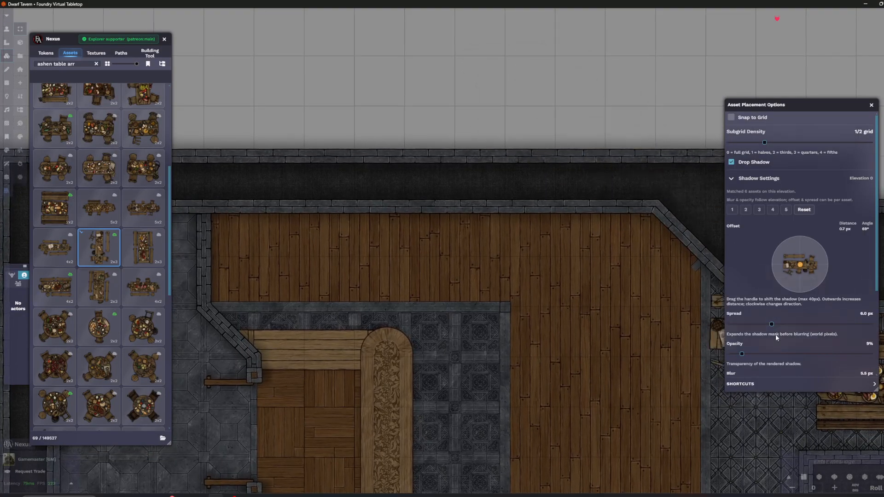
left_click_drag(744, 353, 760, 353)
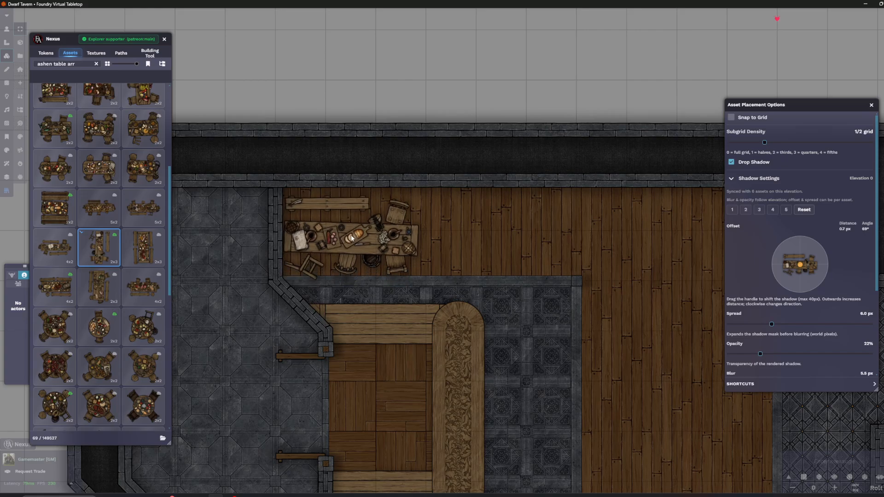
scroll(354, 236, "up", 2)
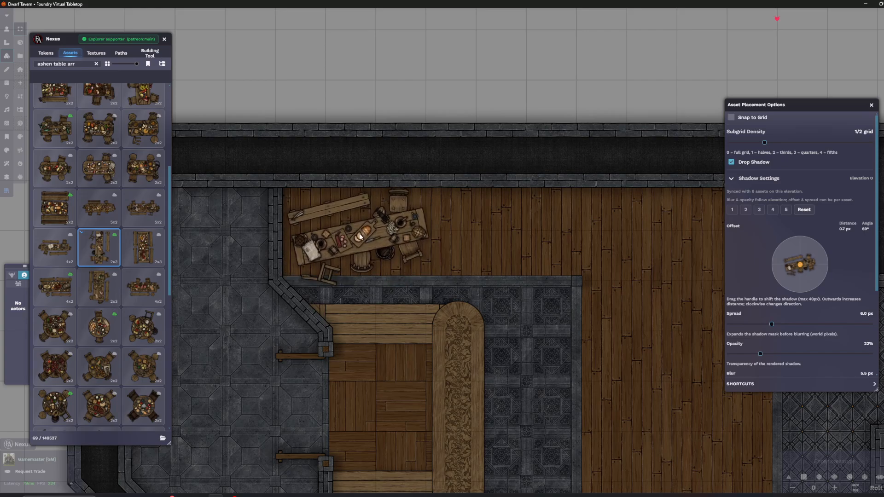
scroll(361, 236, "down", 2)
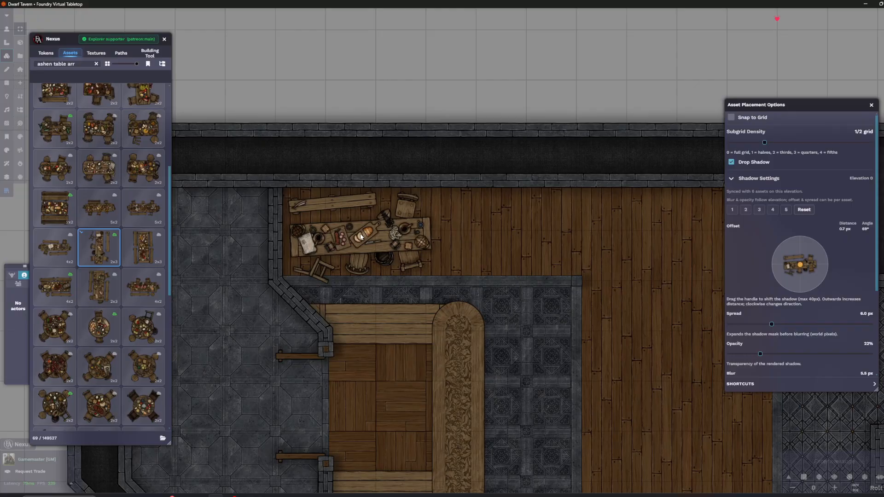
left_click(366, 239)
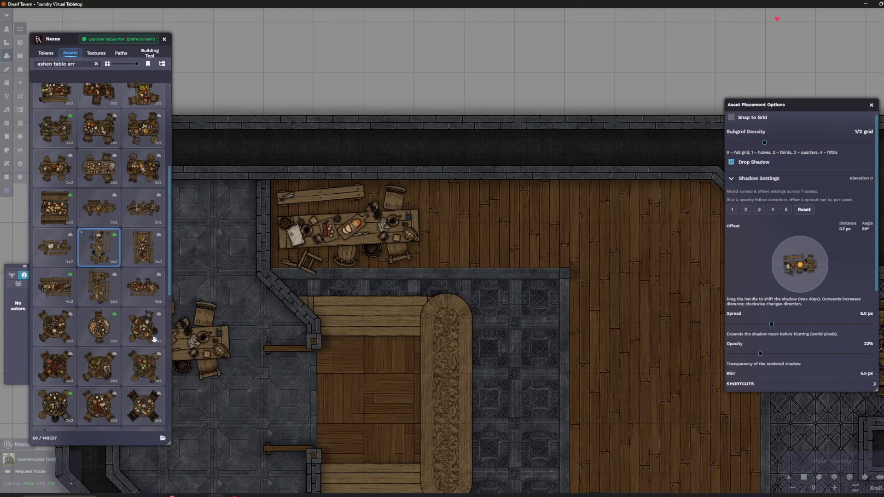
Place the filled rectangular ashen table arrangement I2 (4x2) diagonally along the angled northeast wall, with its bench facing the wall
left_click(145, 289)
left_click_drag(487, 238, 383, 183)
scroll(564, 227, "down", 3)
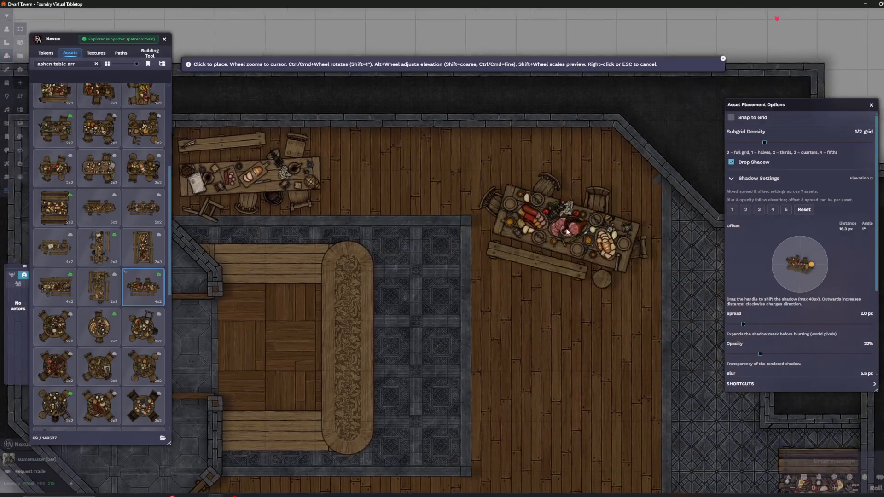
left_click_drag(585, 228, 478, 195)
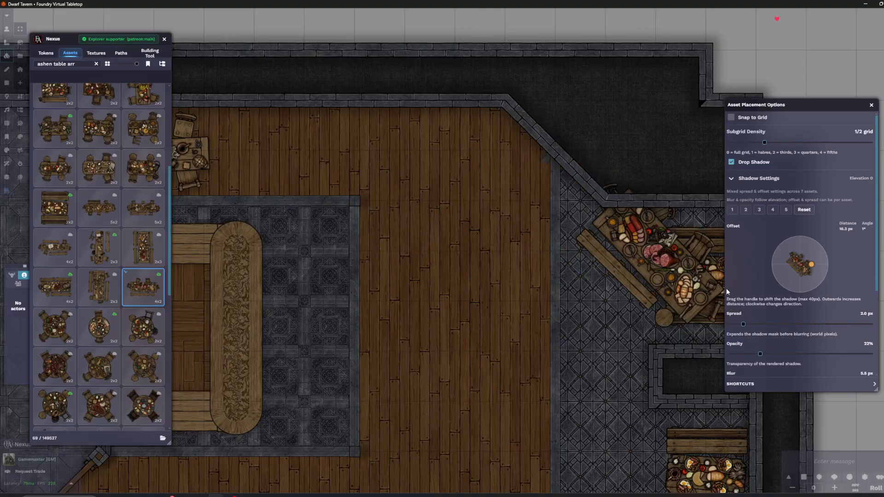
left_click(799, 266)
scroll(484, 251, "down", 1)
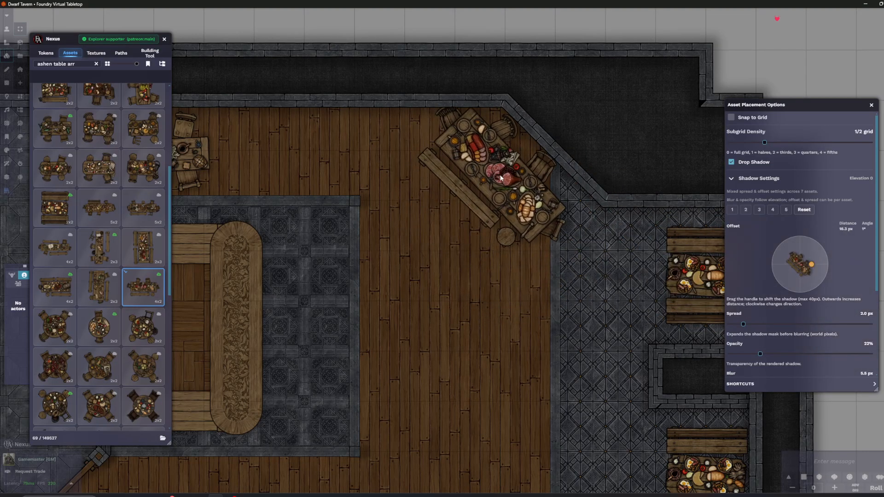
scroll(488, 214, "up", 13)
scroll(510, 190, "down", 1)
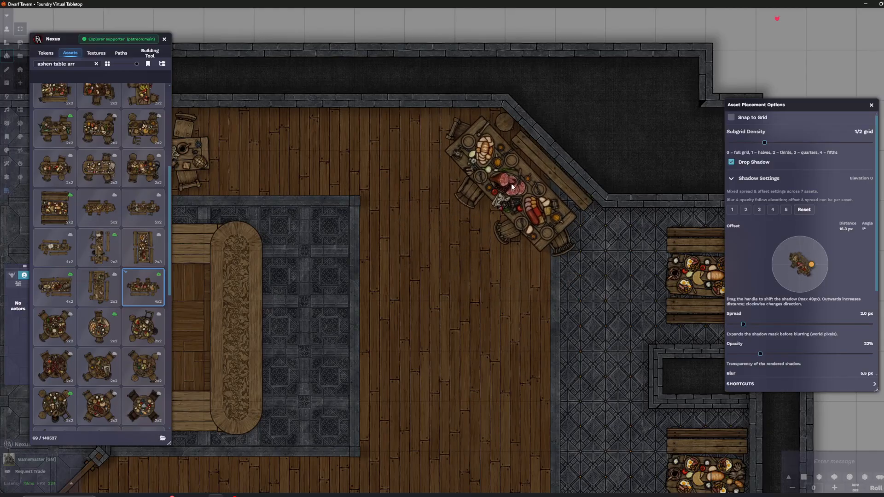
left_click(511, 183)
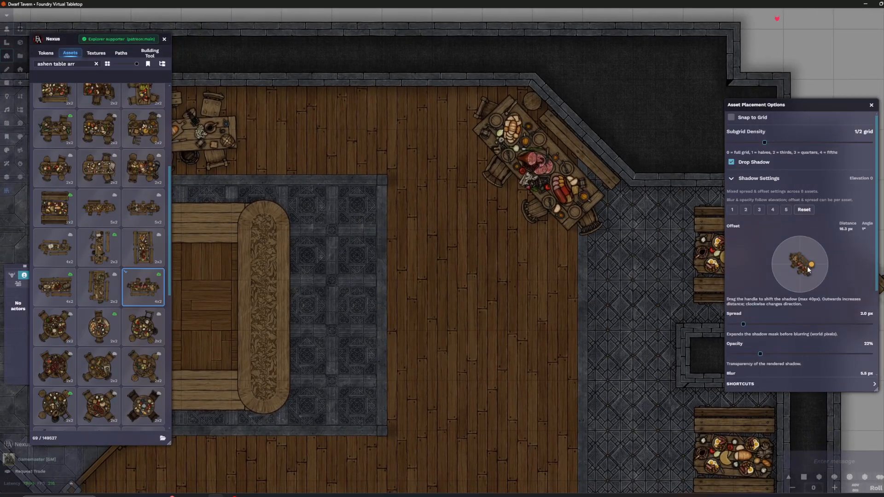
key("ctrl+z")
left_click(540, 161)
Place a filled round ashen table arrangement (2x2) with two chairs on the northern floor between the two rectangular tables
scroll(444, 252, "down", 10)
scroll(370, 242, "up", 6)
left_click(102, 329)
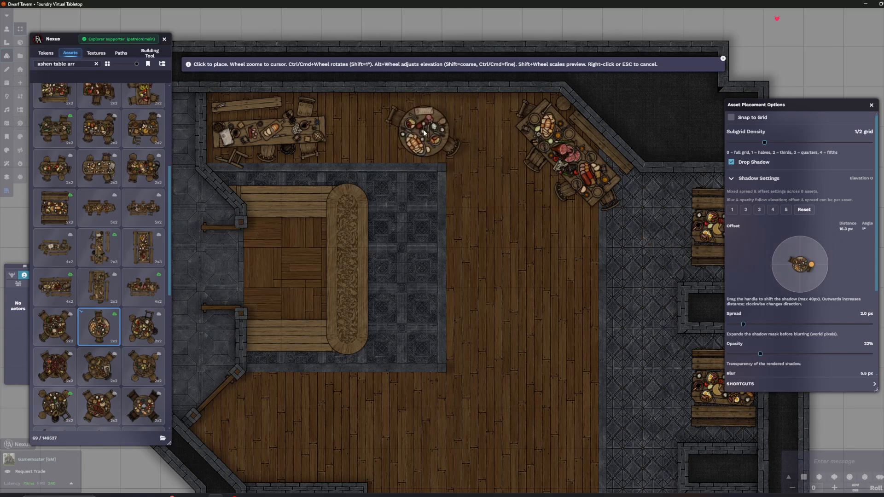
scroll(387, 132, "up", 3)
left_click(422, 132)
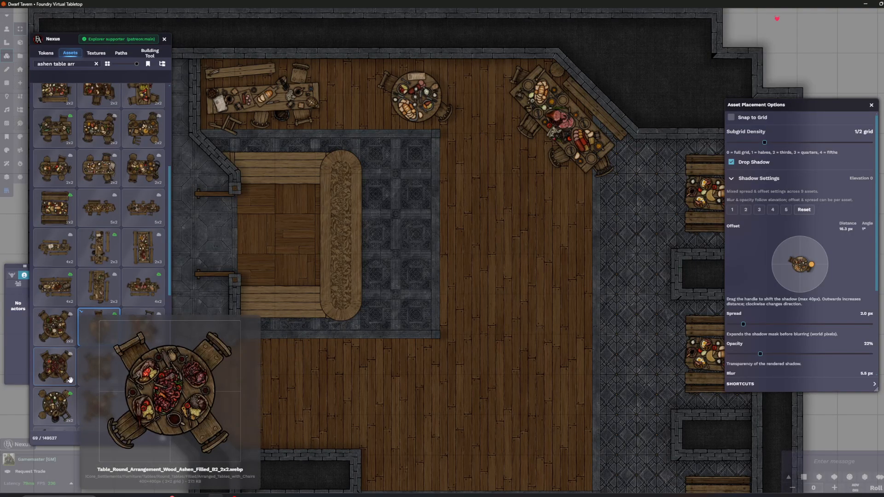
Place the filled round ashen table arrangement with the lute on the wooden floor east of the bar
left_click(62, 404)
scroll(421, 276, "down", 3)
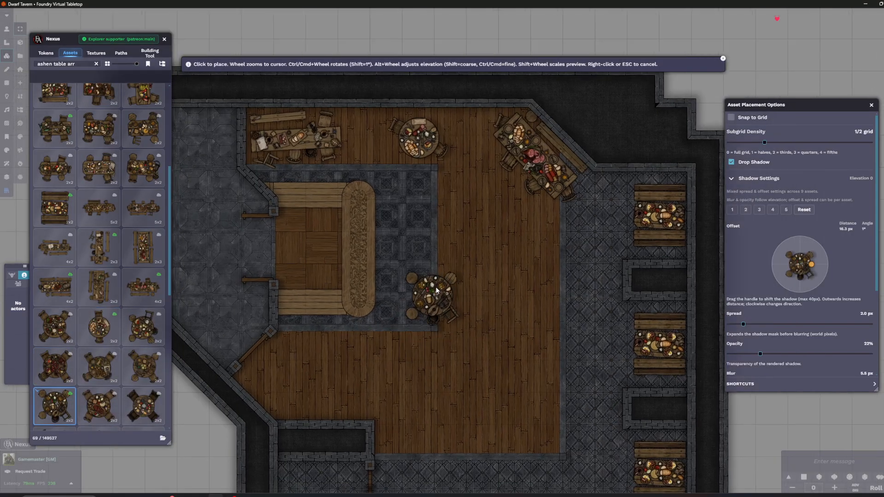
left_click_drag(361, 389, 406, 318)
scroll(414, 317, "up", 3)
left_click_drag(487, 303, 431, 379)
scroll(478, 186, "down", 3)
left_click(479, 186)
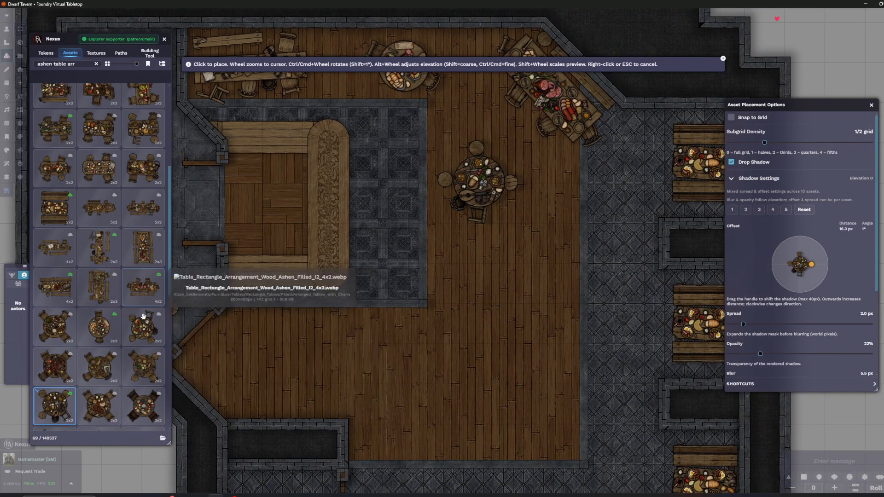
Place two more filled round ashen arrangements: one southeast of the lute table and B3 (2x2) off the bar area's southeast corner
scroll(540, 279, "up", 4)
left_click(546, 268)
left_click_drag(402, 323, 411, 283)
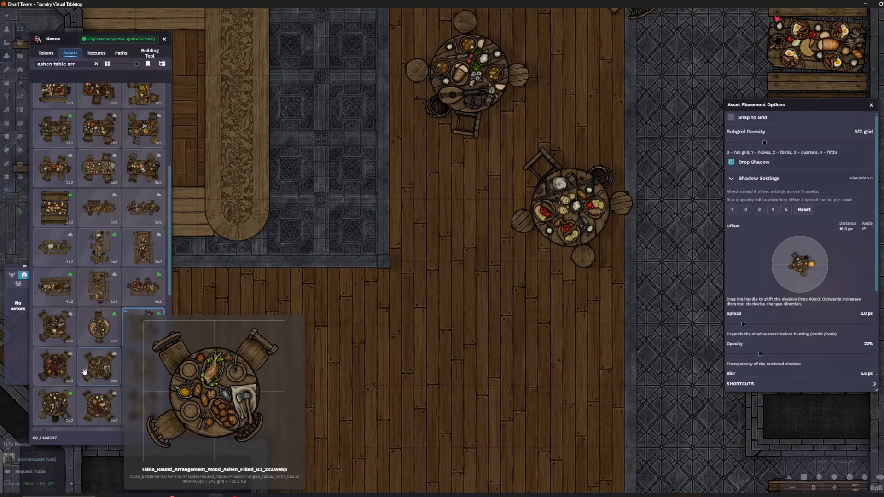
left_click(84, 372)
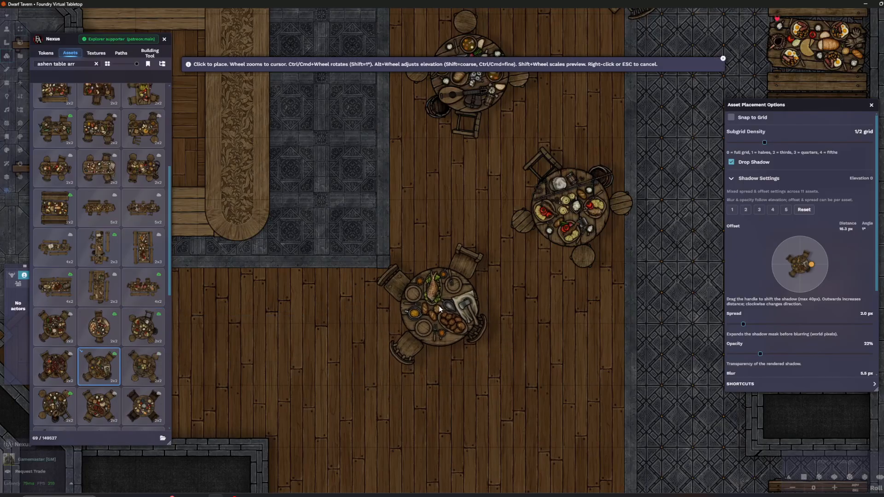
left_click(431, 299)
scroll(499, 348, "down", 3)
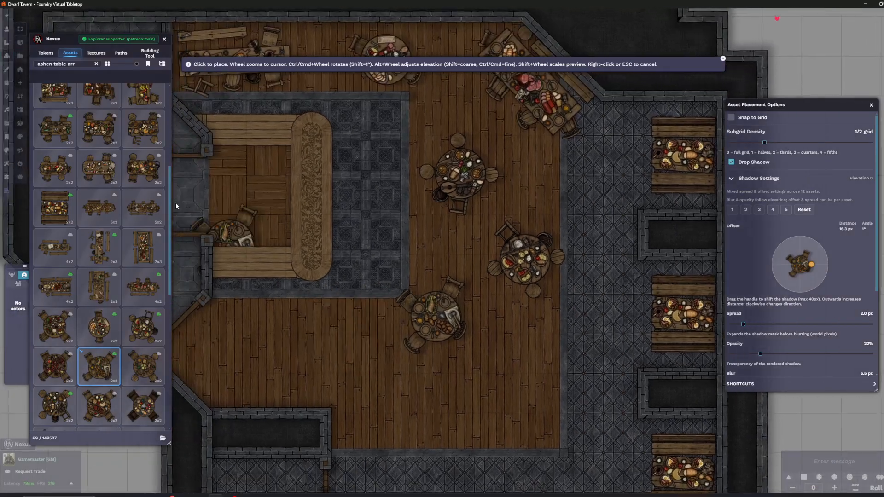
Search the assets for "stool" and select both round light-wood top-view stools together for placement
key("BackSpace")
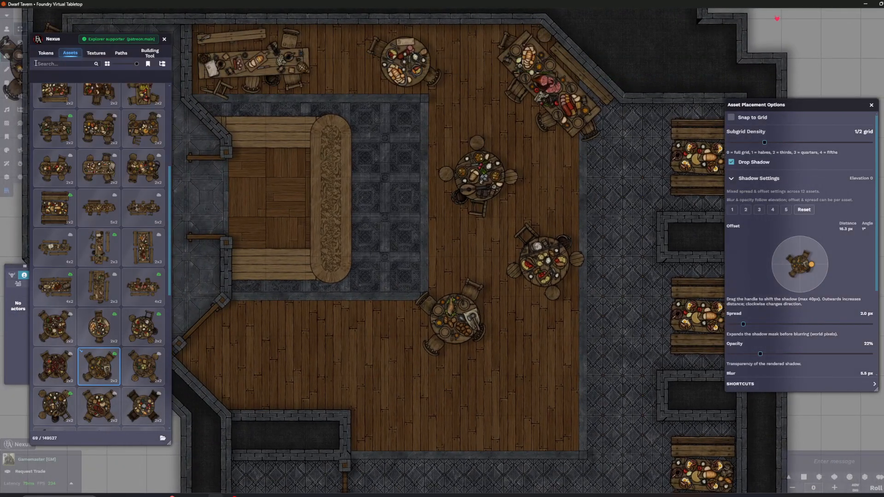
type("stool")
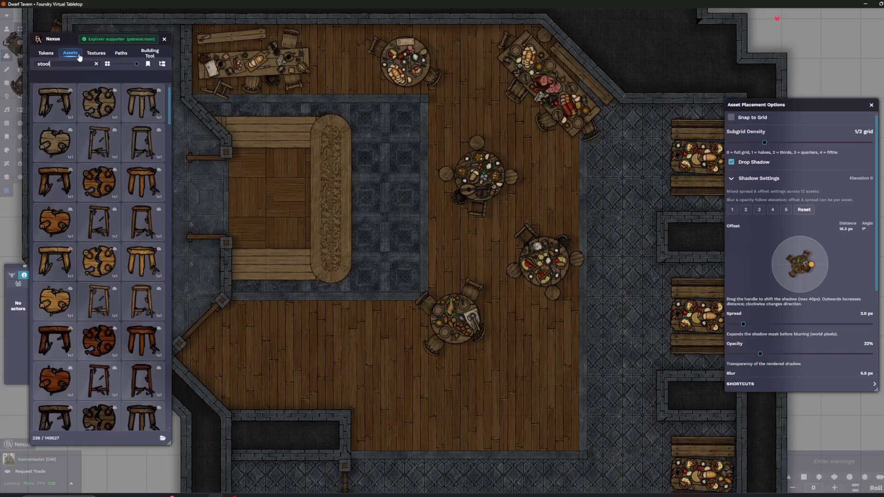
scroll(103, 273, "down", 5)
scroll(104, 273, "down", 10)
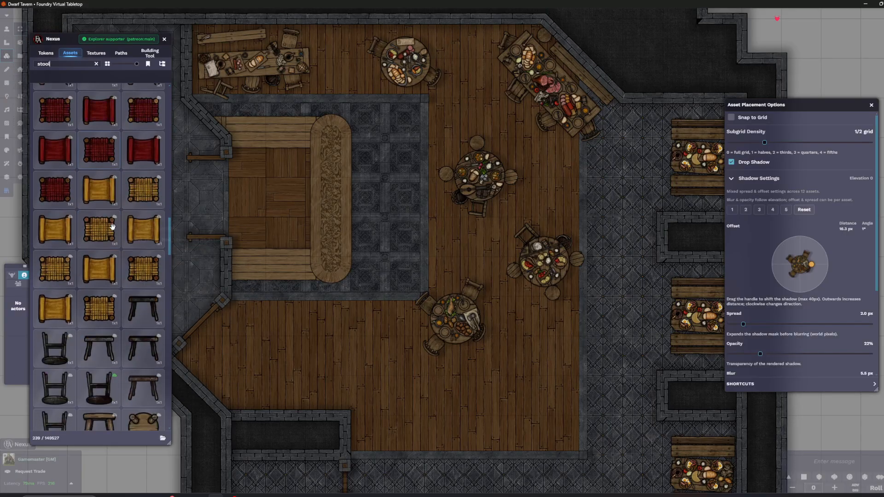
scroll(113, 230, "down", 10)
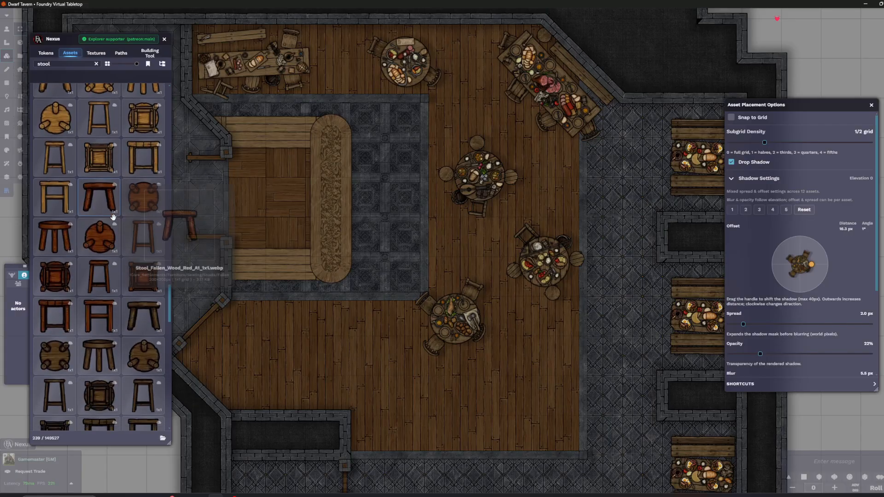
left_click(103, 249)
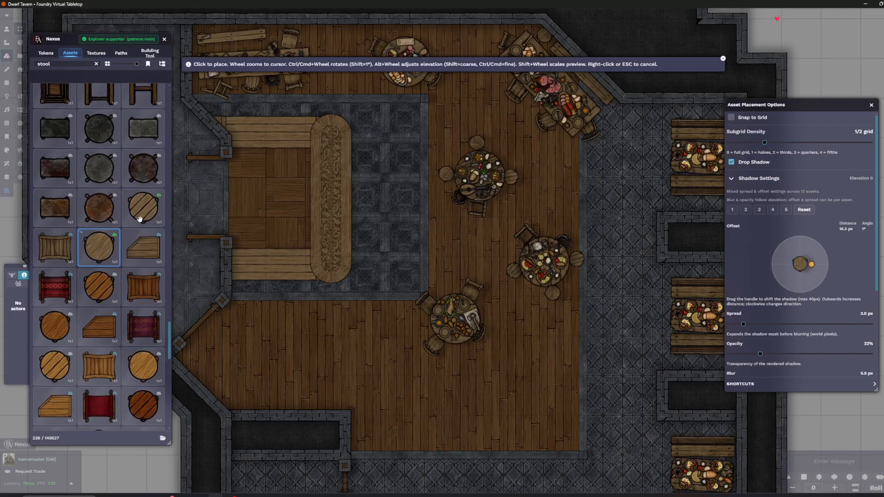
scroll(285, 306, "up", 3)
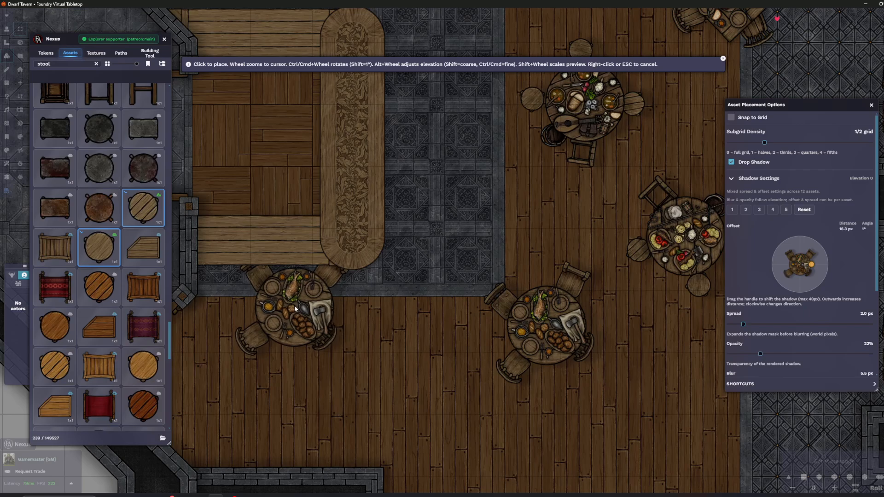
left_click(136, 206)
left_click(99, 247)
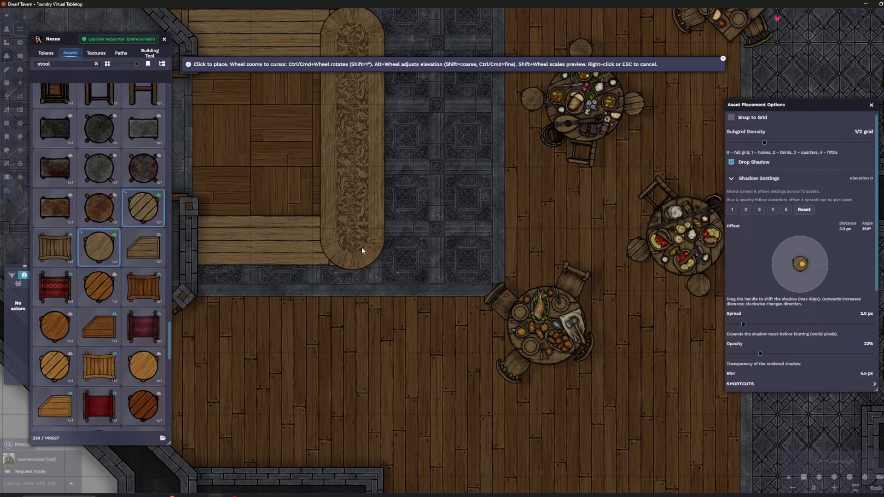
Set the stools' elevation to 0.4 and enable random horizontal flip, vertical flip and rotation for each placement
scroll(405, 256, "up", 4)
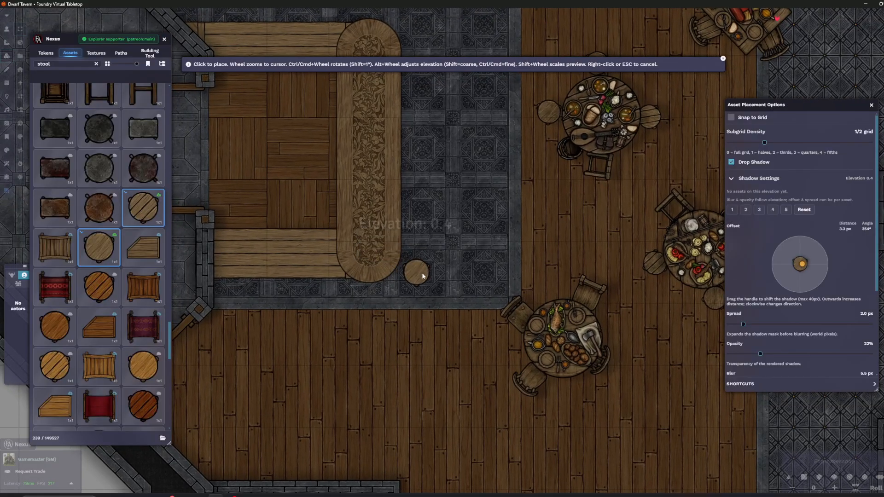
scroll(783, 279, "down", 2)
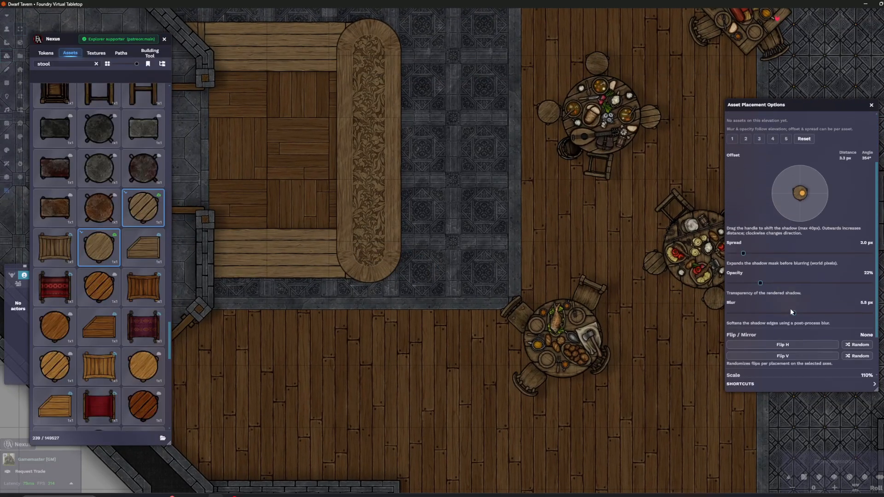
scroll(768, 347, "down", 2)
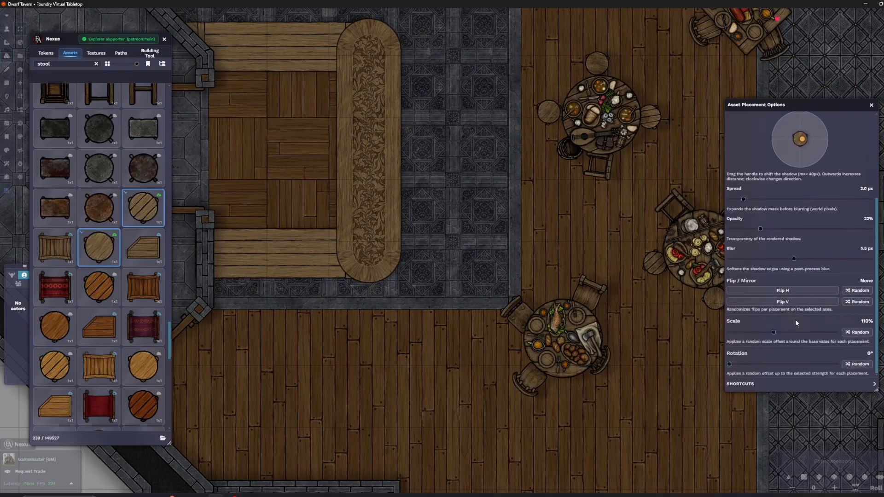
left_click(847, 304)
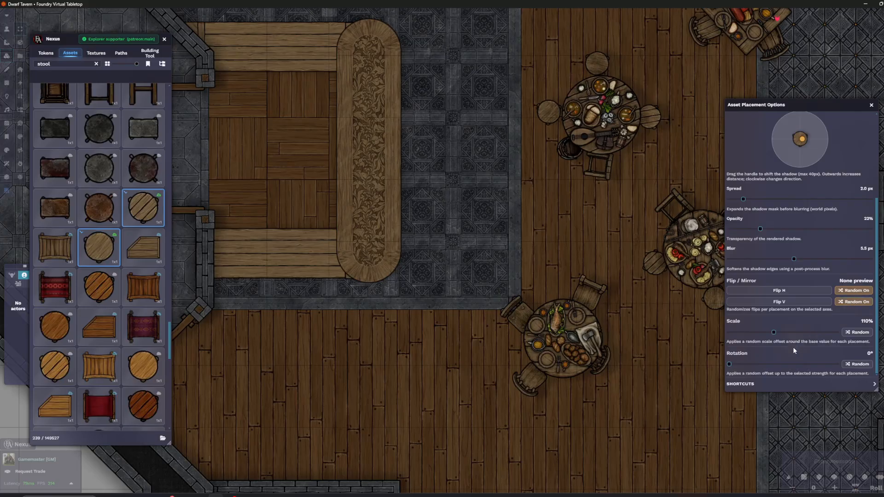
scroll(826, 354, "down", 1)
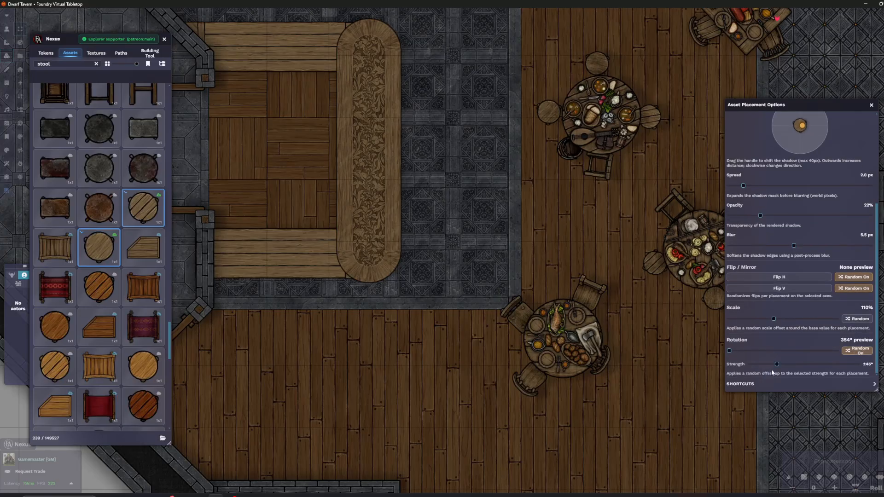
Place a column of five randomized round stools along the east side of the bar counter
left_click(416, 255)
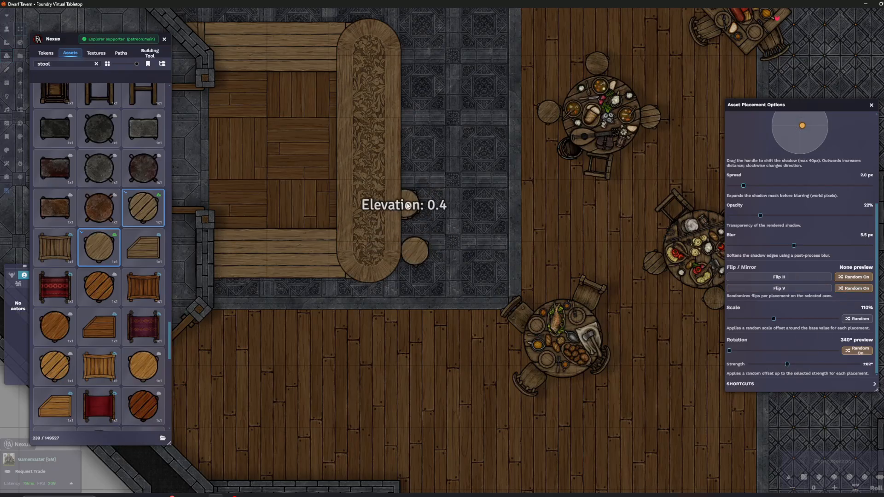
left_click(406, 208)
left_click(423, 175)
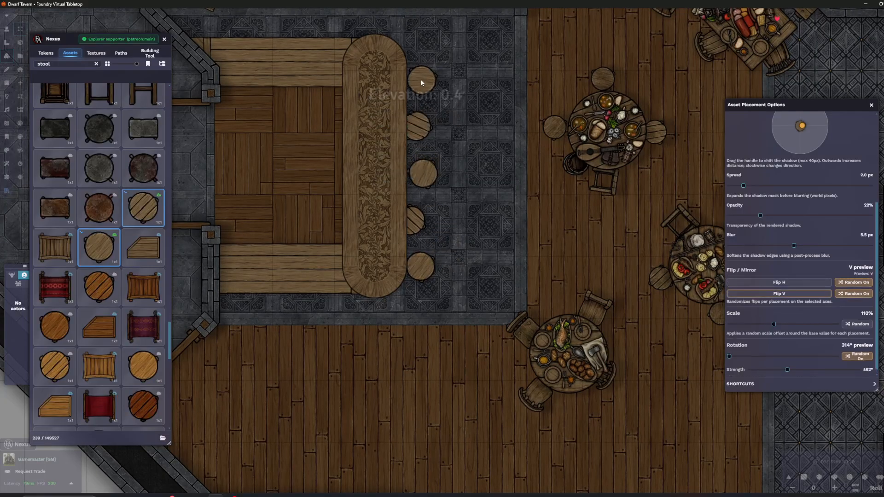
left_click(420, 79)
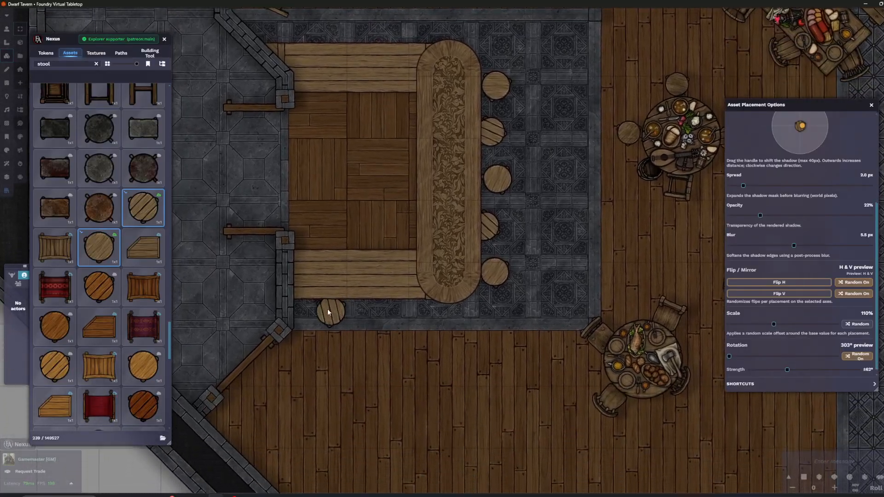
Place a row of three randomized round stools along the south side of the bar counter
left_click(329, 313)
left_click(367, 303)
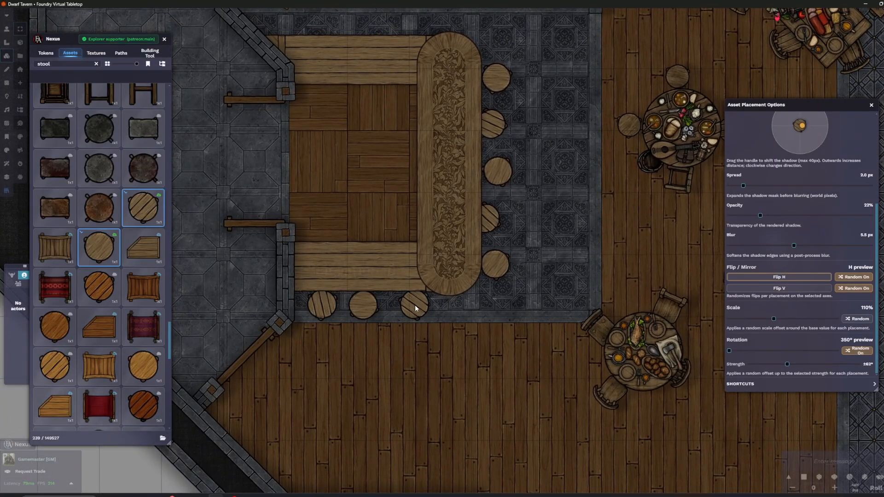
left_click(415, 308)
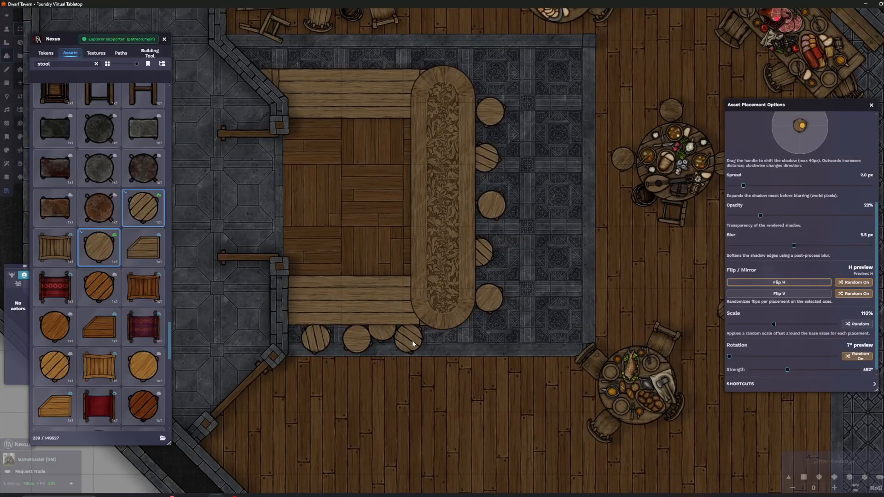
scroll(484, 306, "down", 4)
scroll(494, 267, "down", 3)
scroll(431, 244, "up", 2)
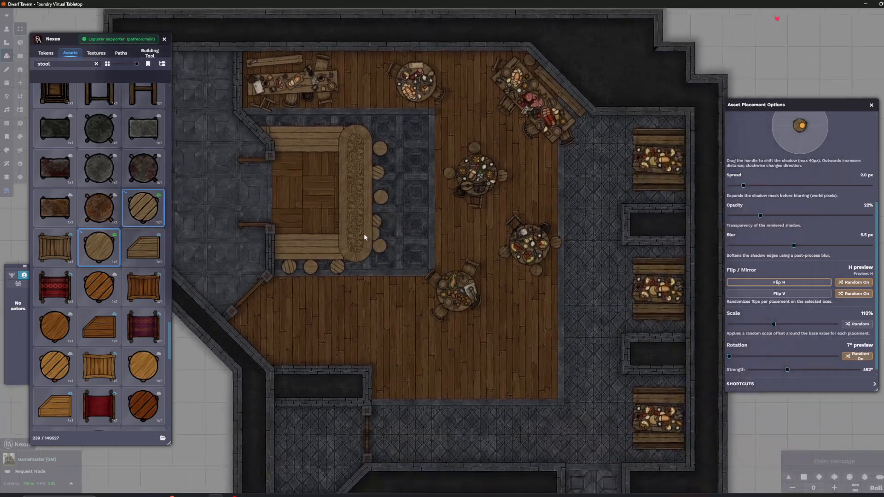
Search the assets for "ashen table arr" to find more filled table arrangements
scroll(476, 247, "up", 5)
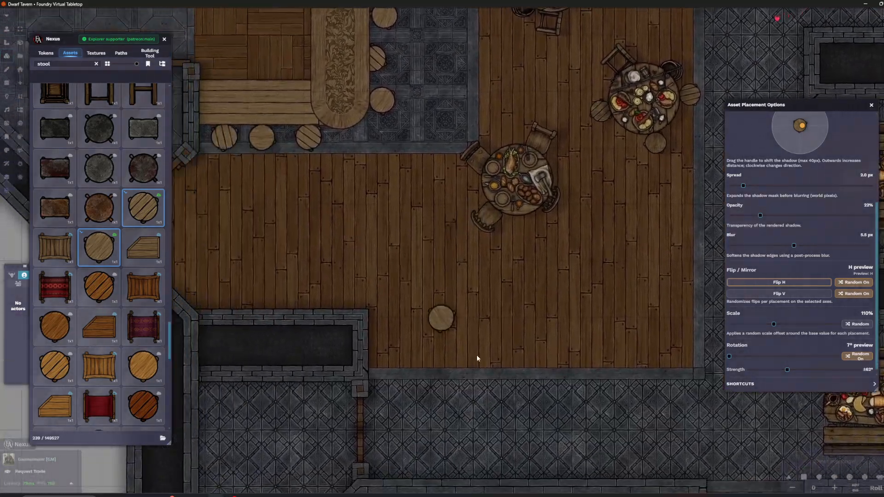
scroll(478, 344, "down", 5)
left_click_drag(522, 346, 442, 286)
scroll(111, 276, "up", 2)
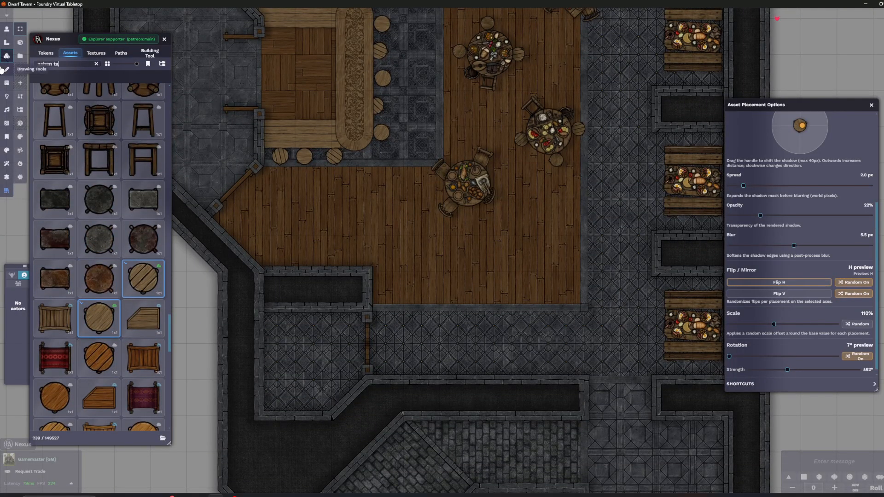
type("arr")
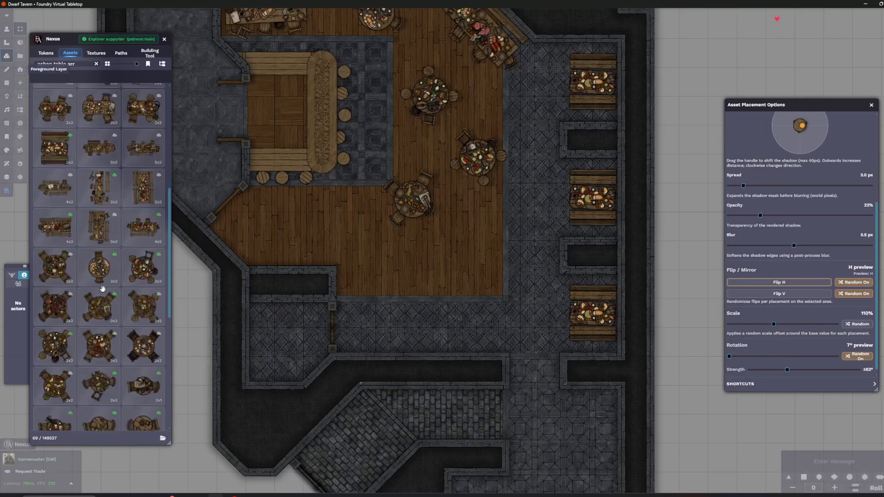
scroll(102, 289, "up", 1)
left_click_drag(233, 312, 271, 292)
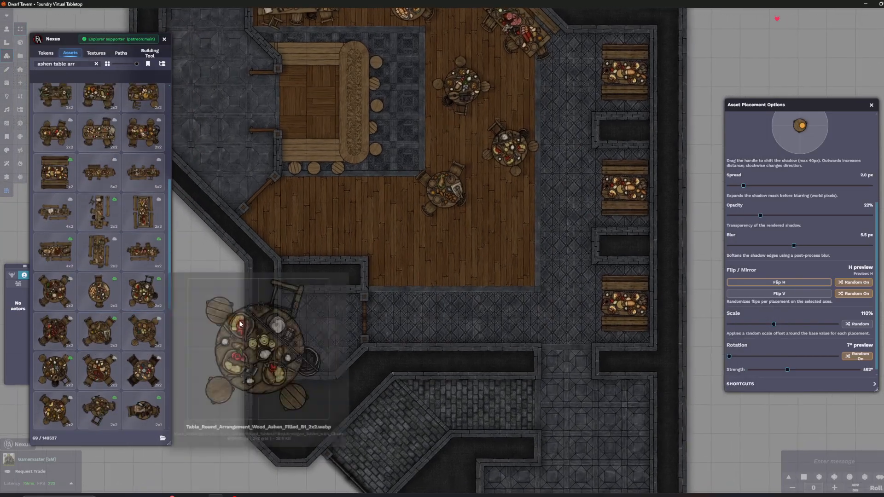
scroll(257, 302, "up", 6)
scroll(109, 314, "down", 2)
scroll(110, 315, "down", 4)
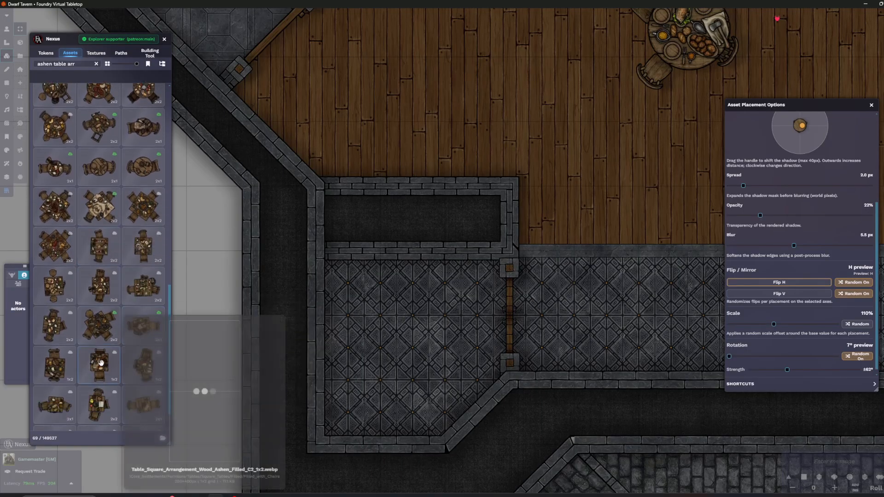
scroll(102, 371, "down", 1)
mouse_move(101, 409)
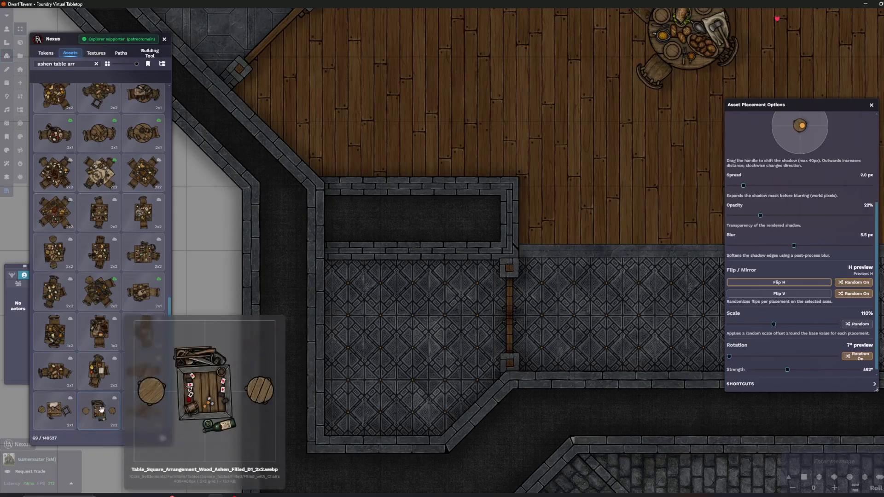
left_click(65, 417)
scroll(276, 258, "up", 5)
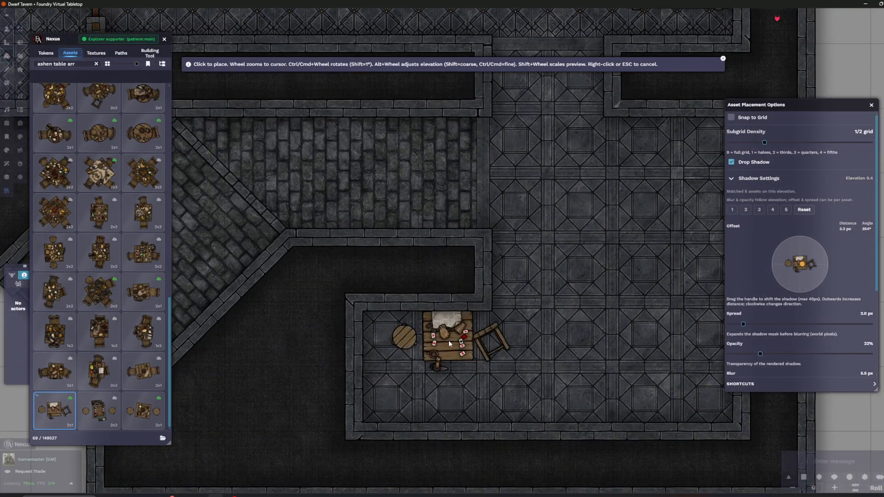
scroll(449, 341, "up", 3)
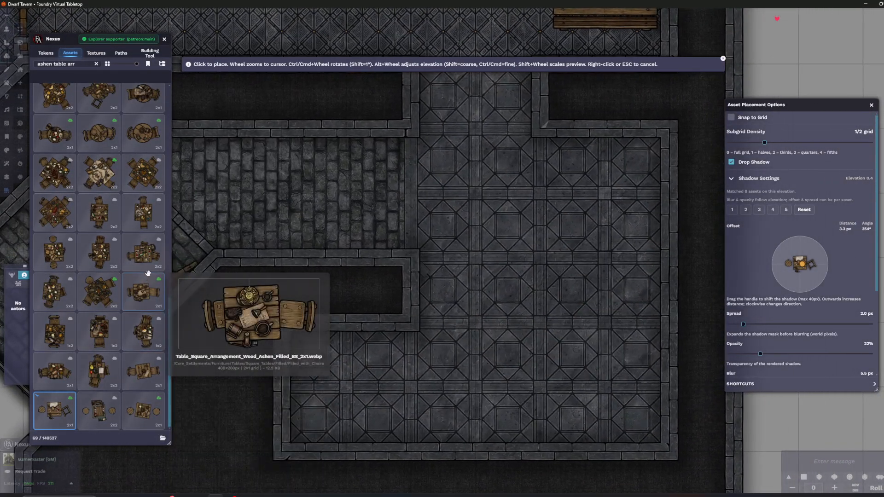
mouse_move(143, 201)
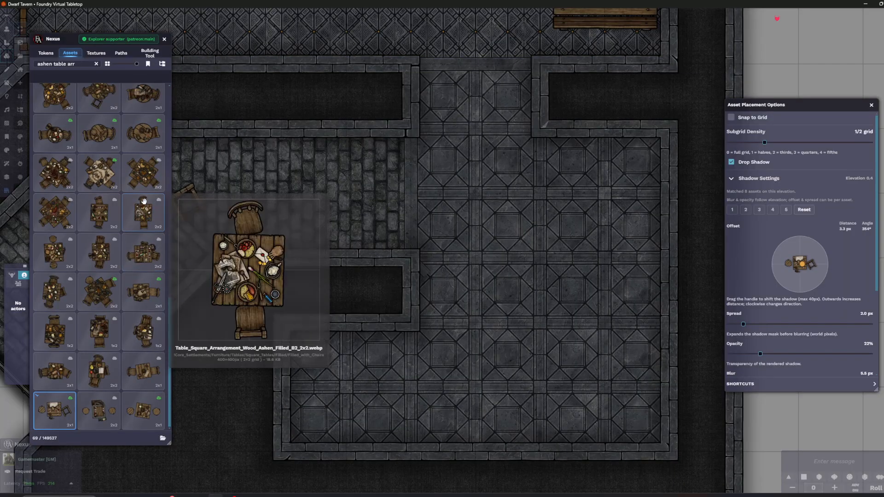
scroll(143, 201, "up", 3)
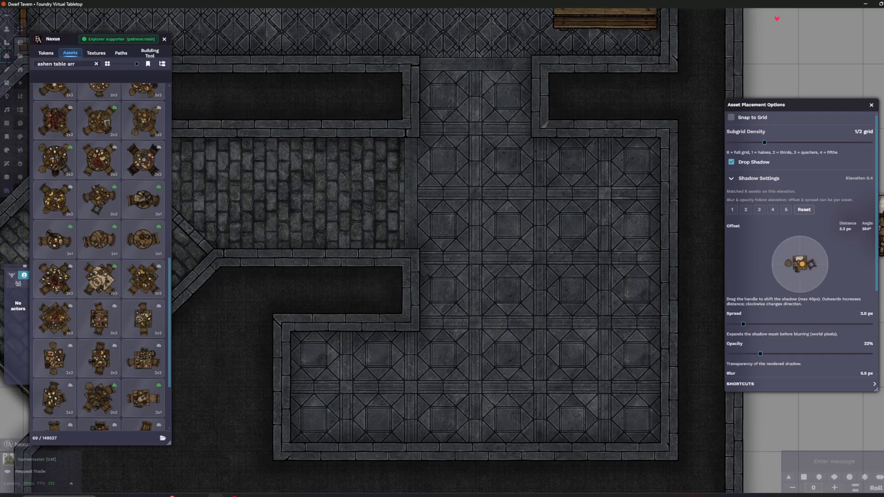
scroll(101, 276, "up", 1)
mouse_move(94, 197)
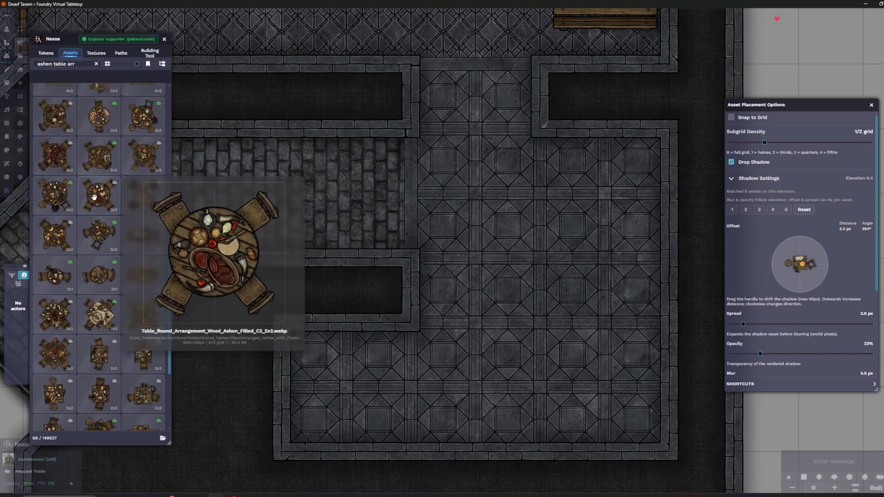
scroll(94, 195, "up", 6)
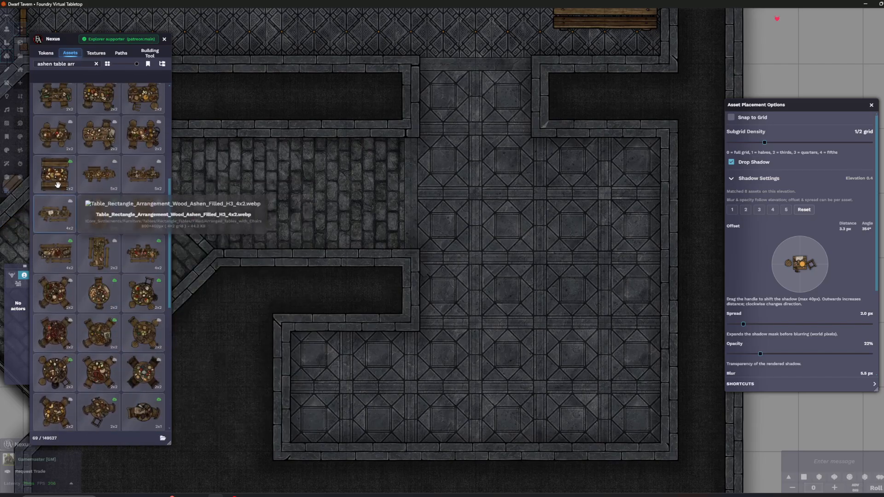
left_click(58, 184)
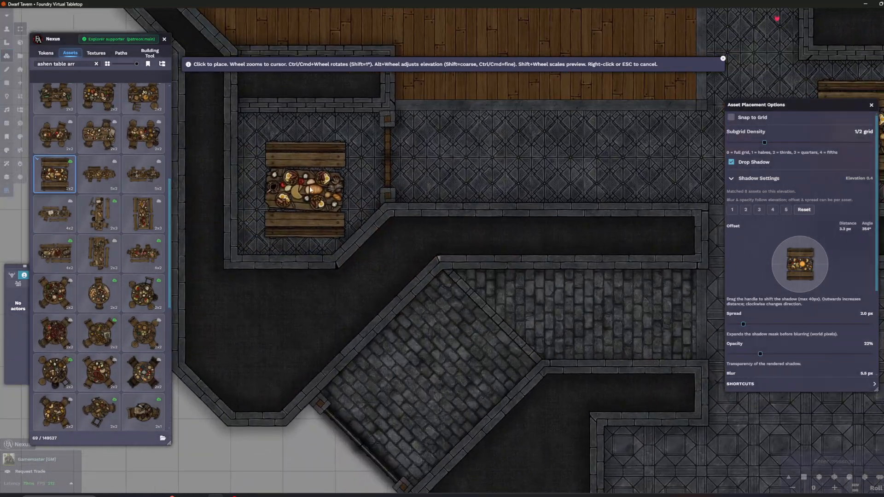
scroll(280, 186, "up", 3)
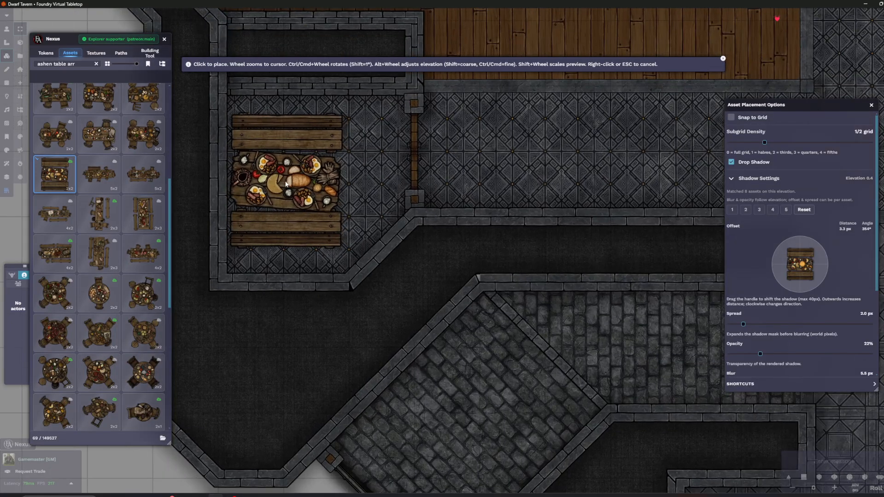
scroll(141, 205, "up", 5)
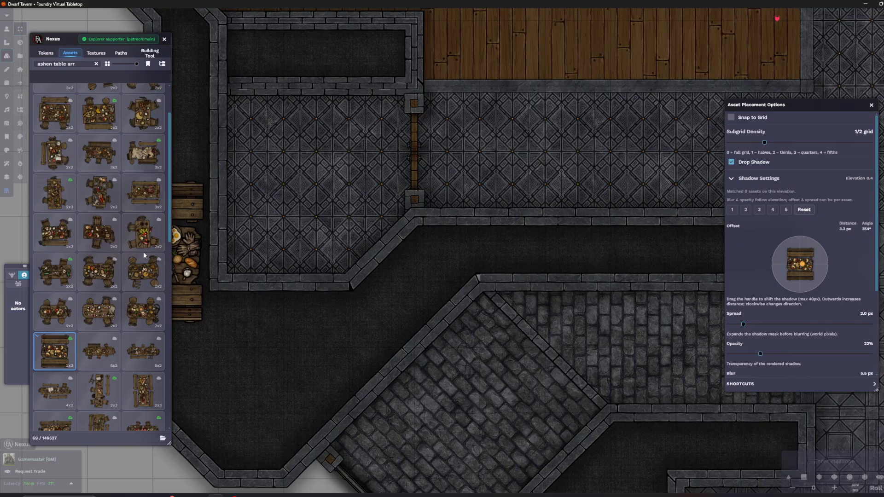
Place the rectangular ashen table with one bench and two chairs in the small southwestern room, rotated 180 degrees
left_click(143, 152)
scroll(50, 159, "up", 2)
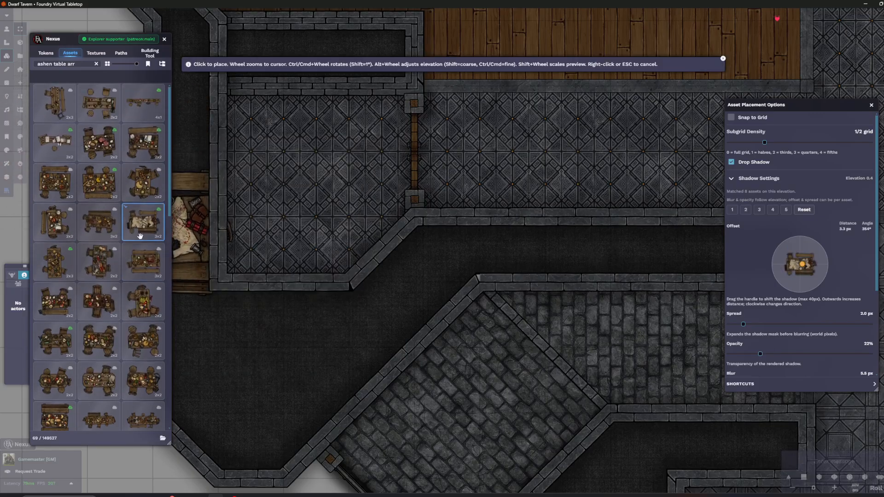
left_click(143, 143)
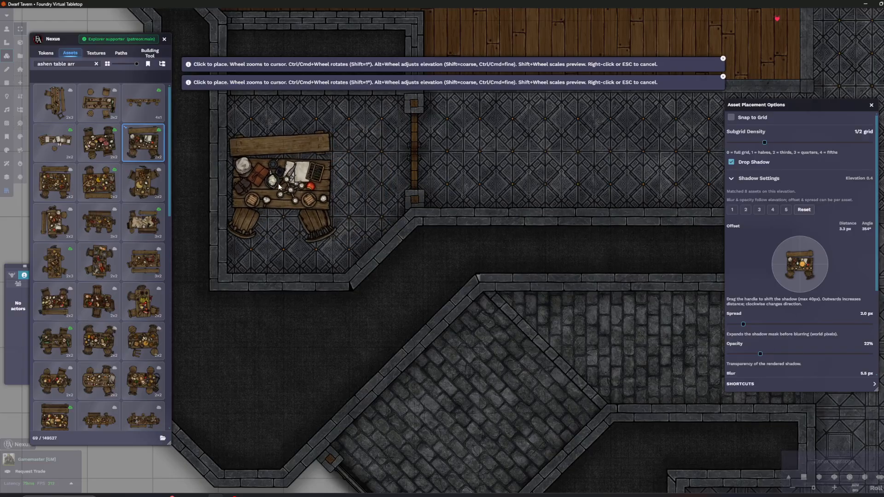
scroll(284, 188, "up", 1)
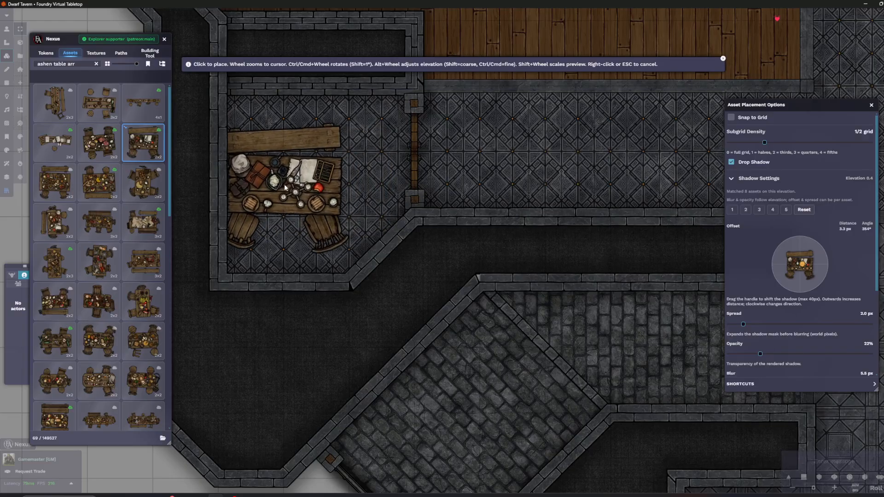
scroll(284, 188, "down", 12)
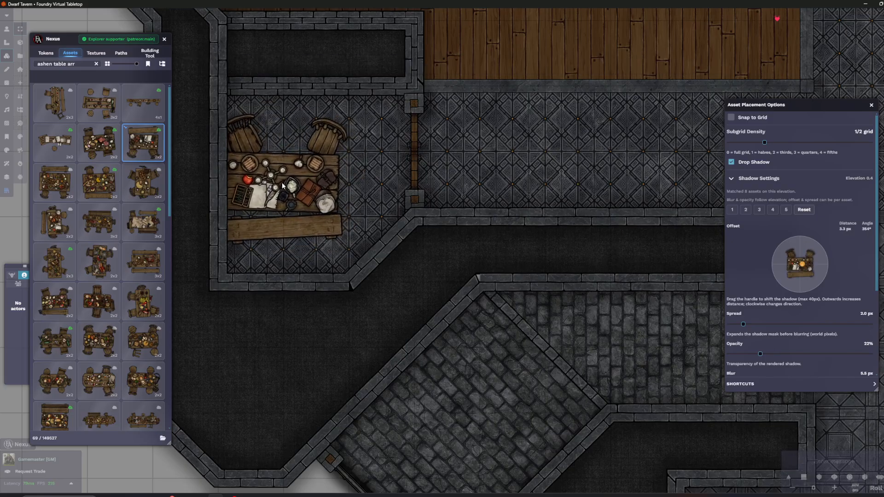
left_click(285, 188)
Try the paper-covered 3x2 ashen table arrangement across the opening behind the bar counter, and remove it again
scroll(421, 197, "down", 3)
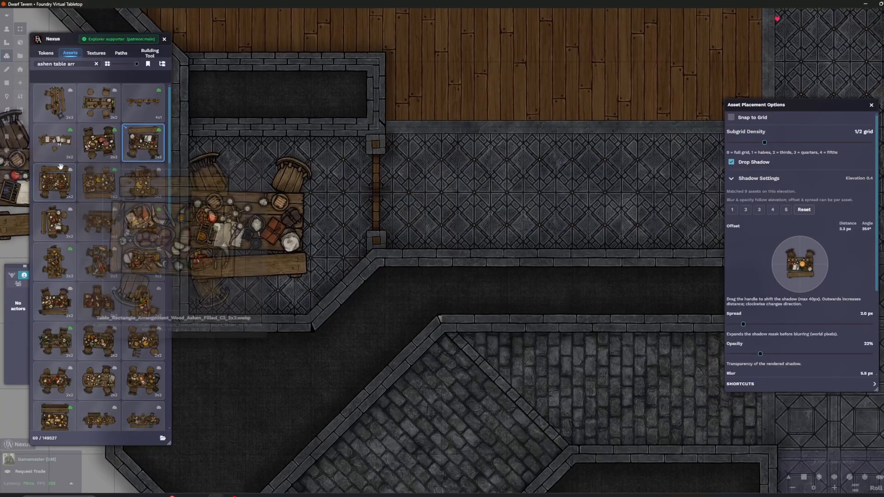
left_click(55, 140)
scroll(347, 123, "down", 2)
left_click_drag(347, 122, 388, 256)
left_click_drag(274, 185, 302, 255)
left_click(6, 29)
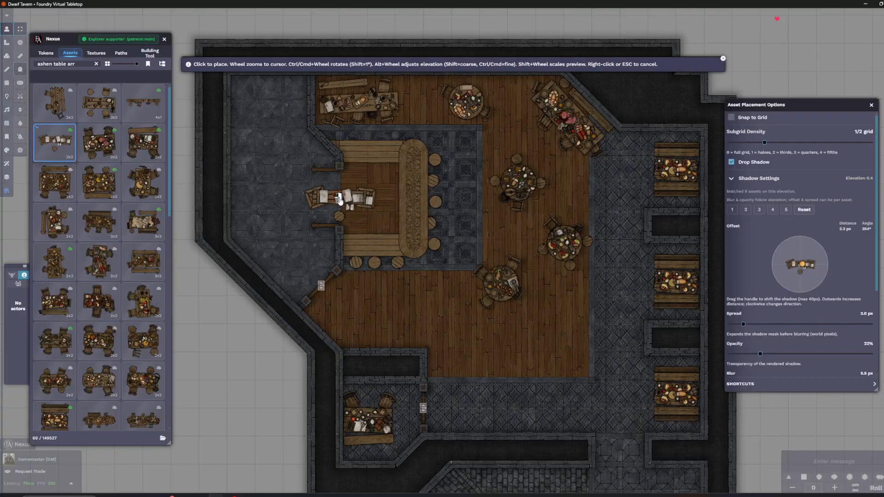
key("Escape")
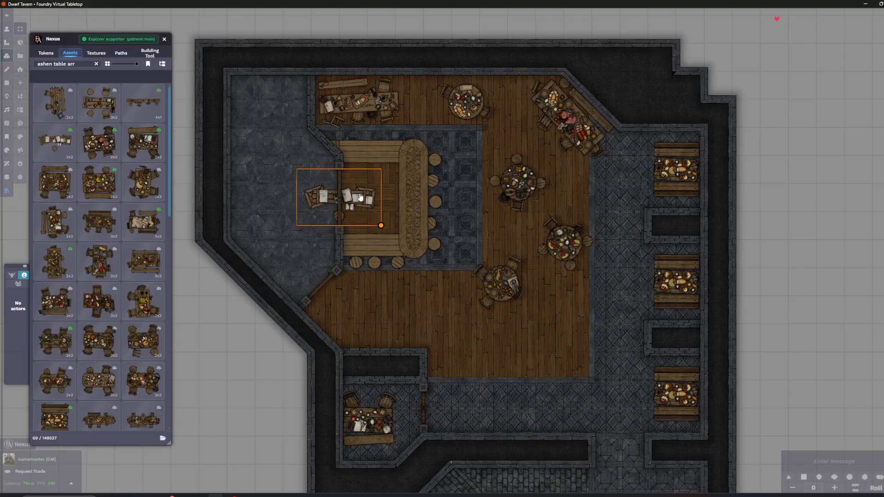
scroll(226, 179, "up", 2)
left_click_drag(195, 118, 213, 135)
Search the assets for "oven" and choose the black brick oven with glowing embers for placement
left_click_drag(79, 64, 13, 63)
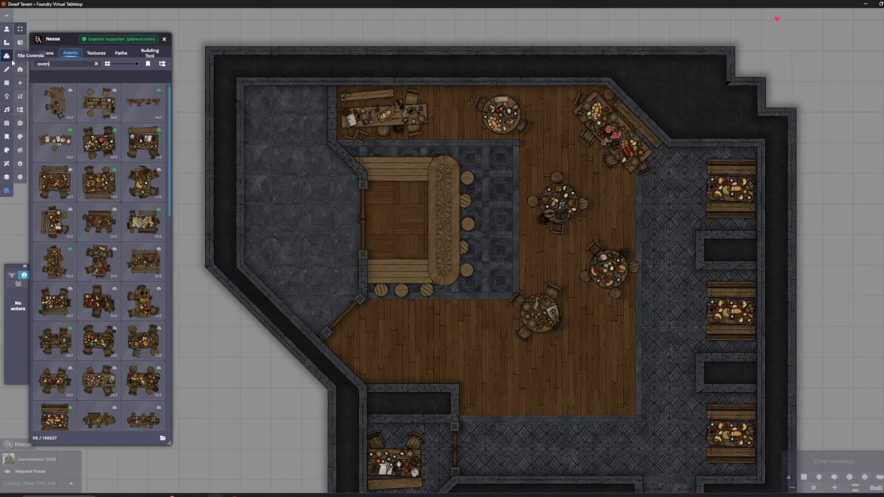
left_click_drag(184, 301, 231, 339)
scroll(122, 305, "down", 6)
scroll(122, 305, "down", 10)
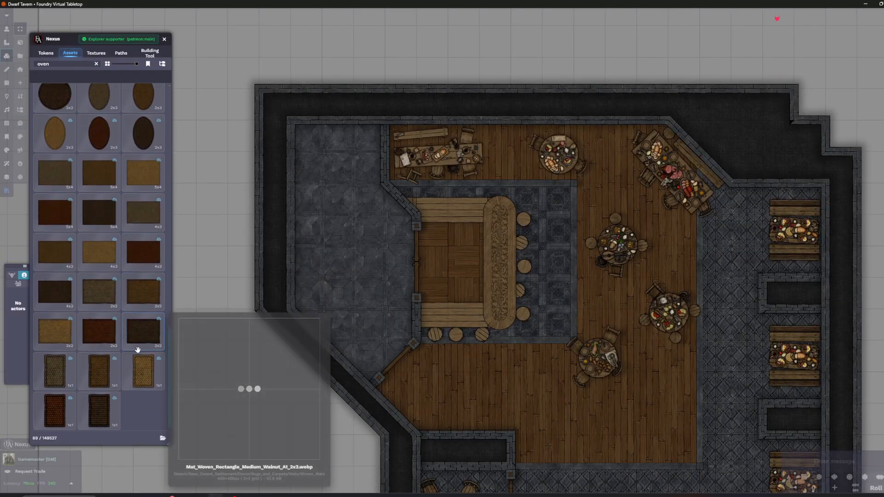
scroll(137, 360, "up", 10)
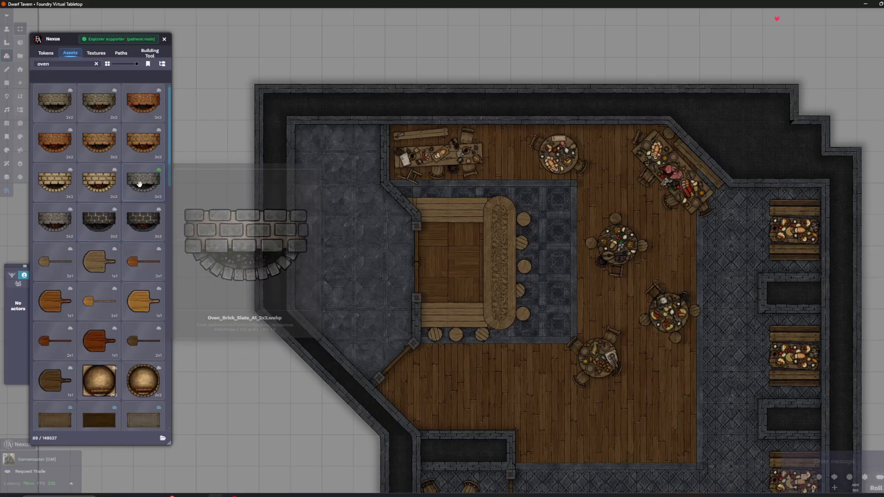
left_click(136, 227)
Place the oven at elevation 0.5 against the north wall of the northwestern stone room, with grid snapping off
scroll(330, 163, "up", 2)
scroll(338, 136, "up", 2)
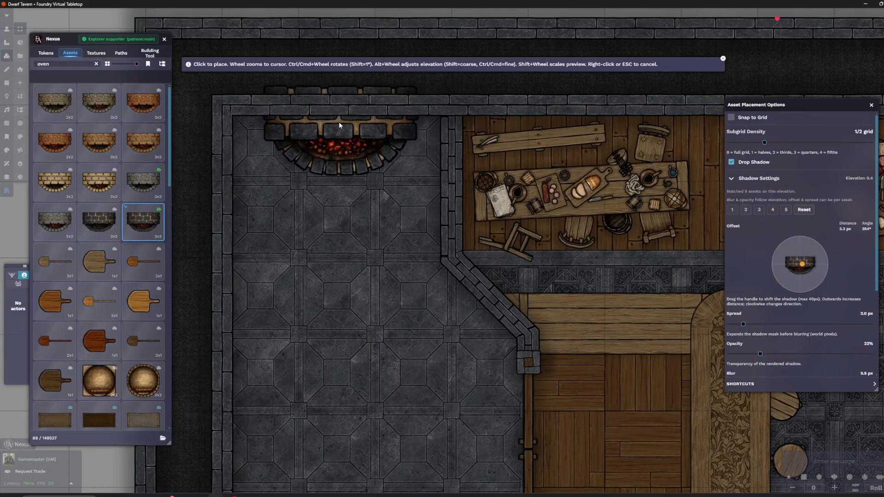
scroll(337, 119, "up", 1, "alt")
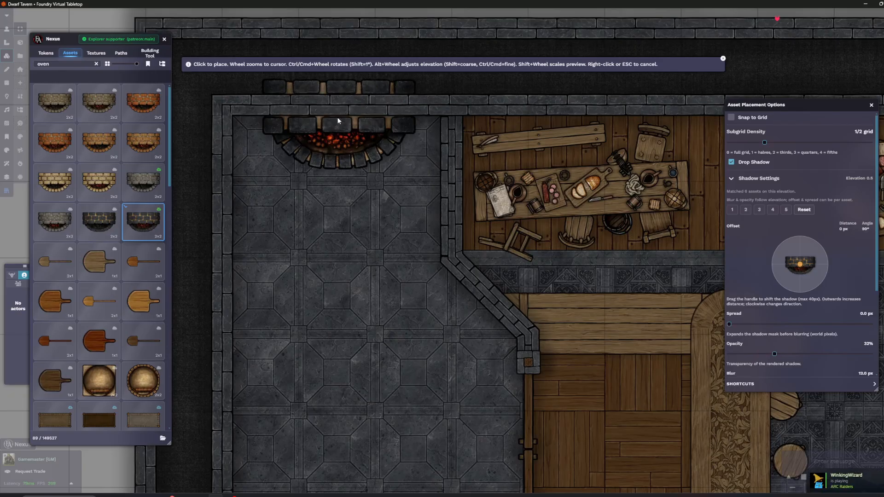
left_click(731, 118)
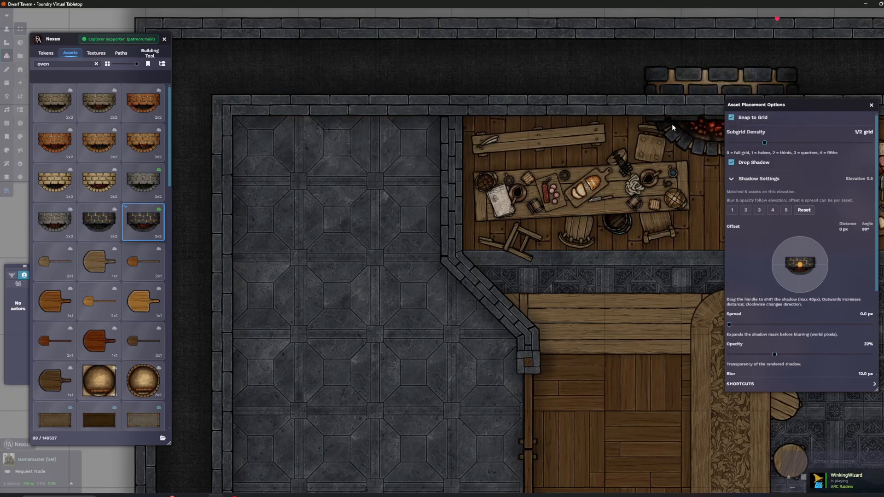
left_click(732, 143)
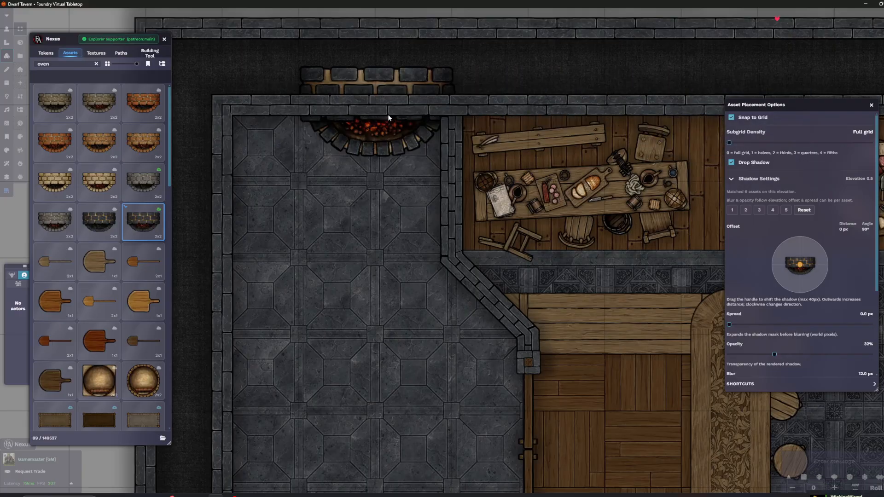
left_click(731, 118)
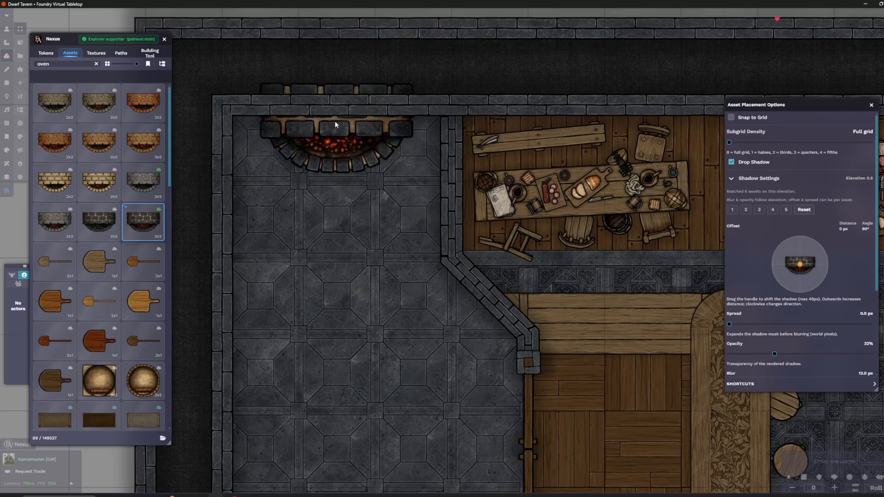
left_click(335, 120)
Search the assets for "table ash" and choose the long 4x1 filled ashen table arrangement for placement
left_click_drag(81, 65, 2, 68)
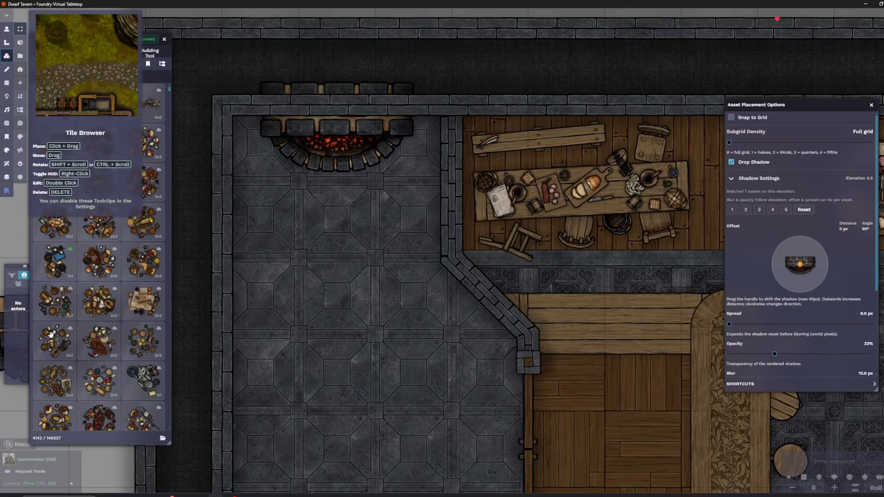
scroll(92, 256, "down", 5)
type("table as")
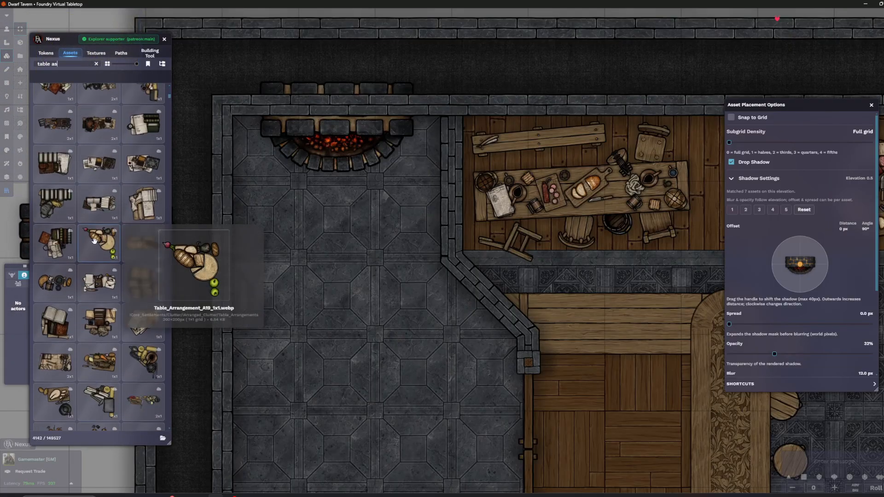
type("h")
scroll(136, 291, "down", 1)
scroll(137, 291, "down", 5)
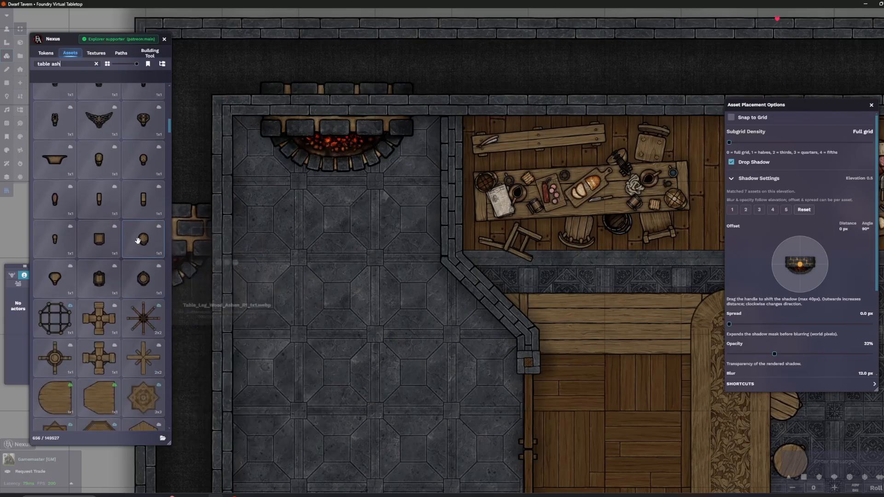
scroll(141, 204, "down", 3)
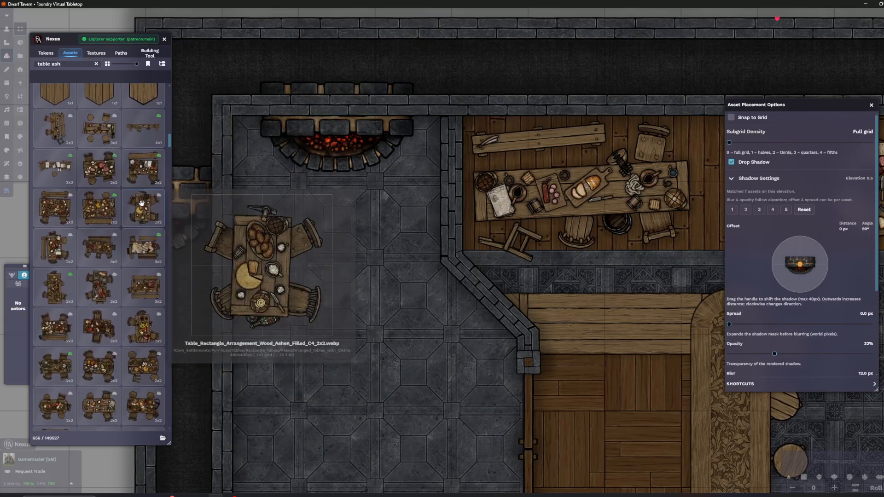
left_click(144, 136)
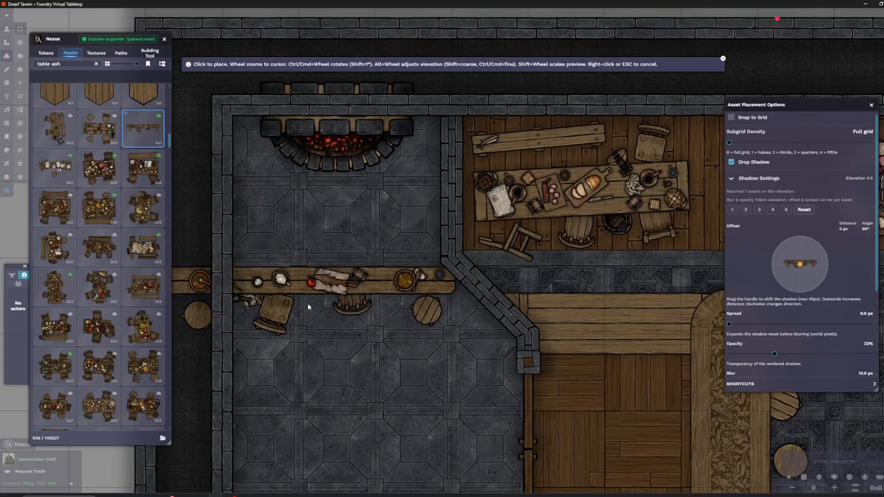
Place the 2x1 ashen table filled with kitchenware, rotated flush against the kitchen's diagonal wall beside the bar area
scroll(323, 297, "down", 4)
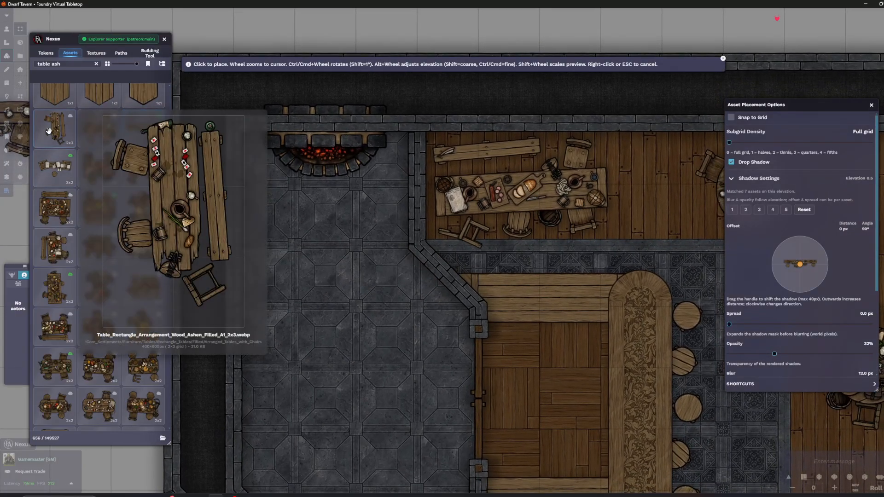
scroll(98, 267, "down", 8)
scroll(98, 280, "down", 7)
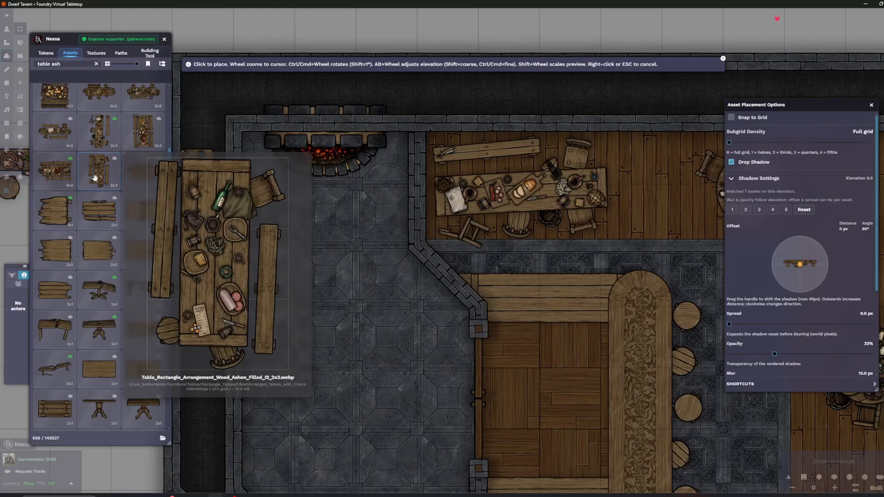
scroll(118, 310, "down", 5)
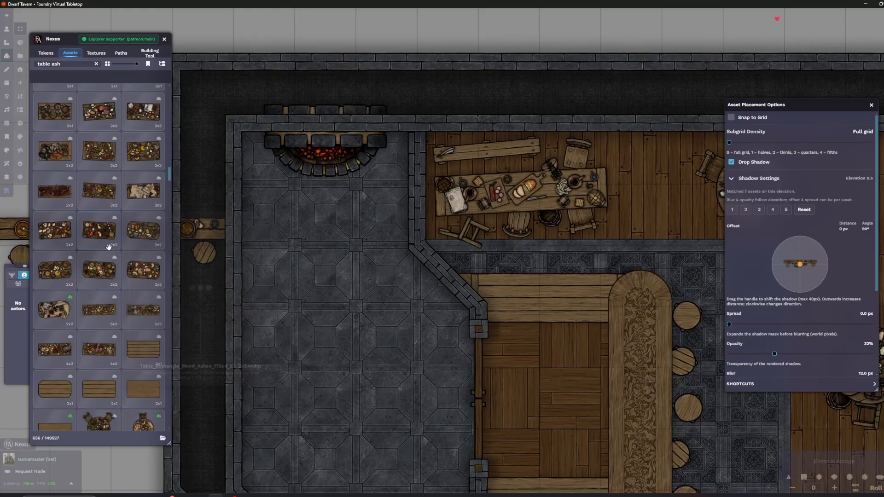
mouse_move(154, 199)
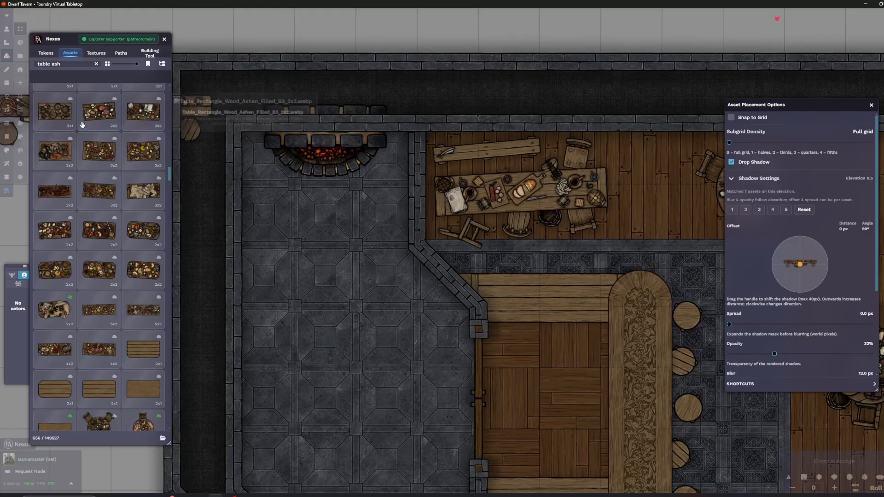
left_click(59, 119)
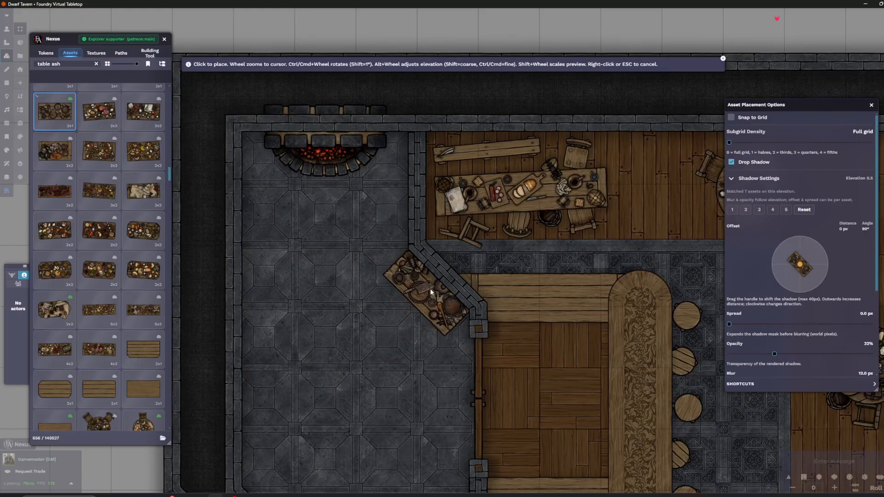
left_click(430, 289)
scroll(106, 322, "down", 3)
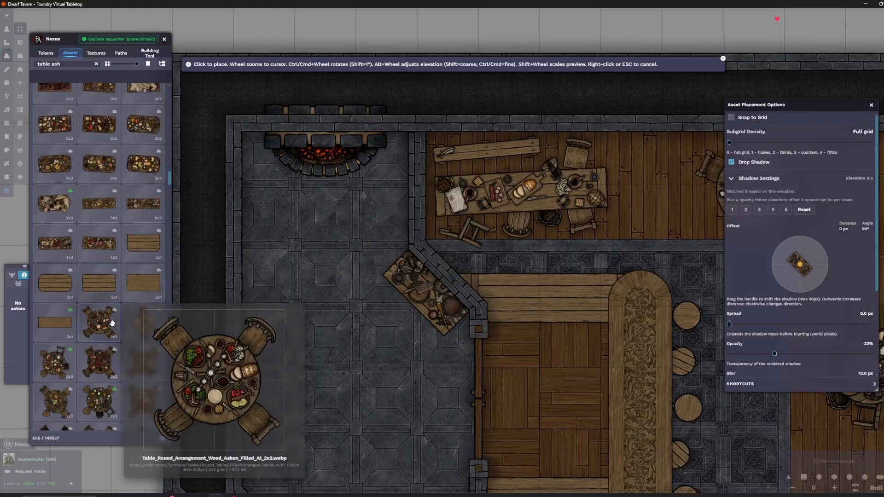
mouse_move(46, 244)
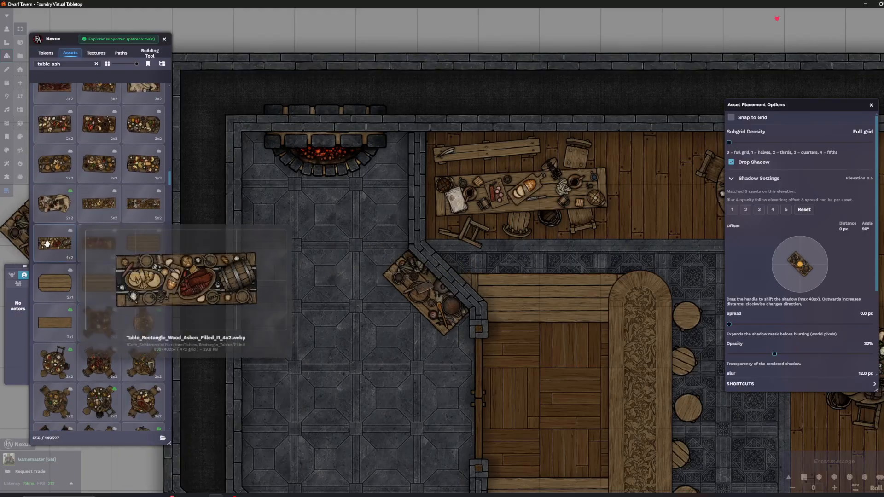
scroll(48, 244, "down", 10)
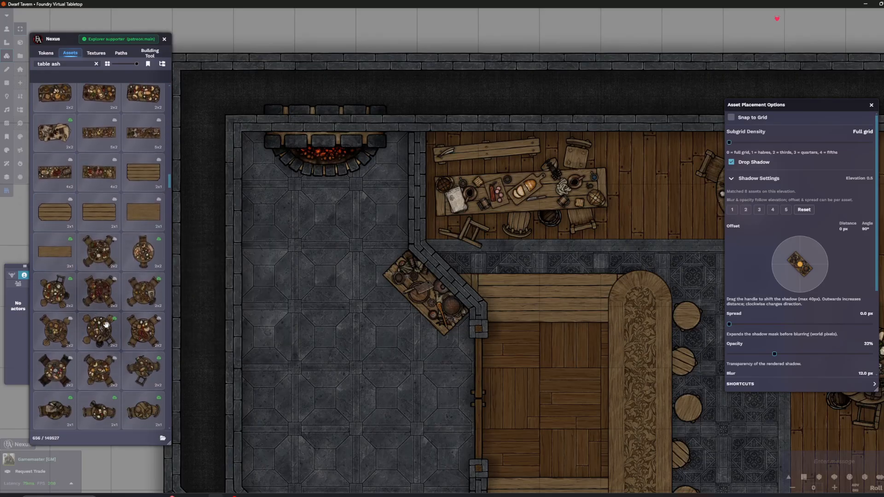
scroll(98, 308, "down", 5)
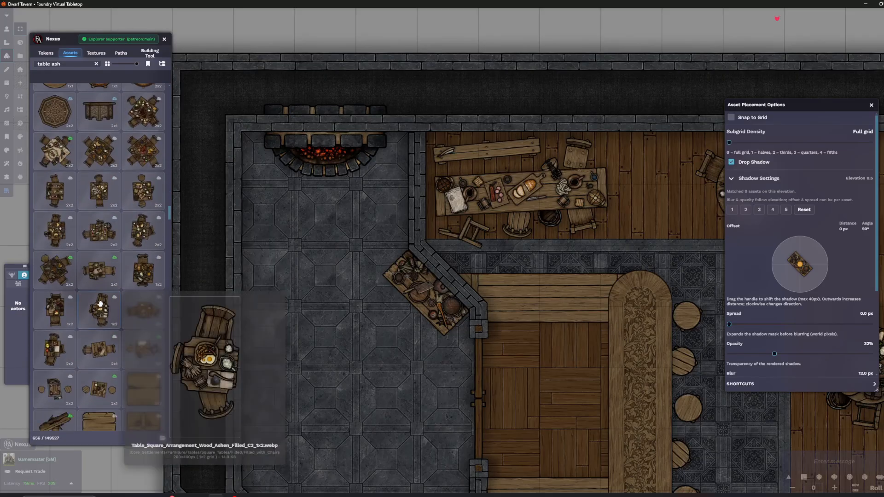
left_click(95, 278)
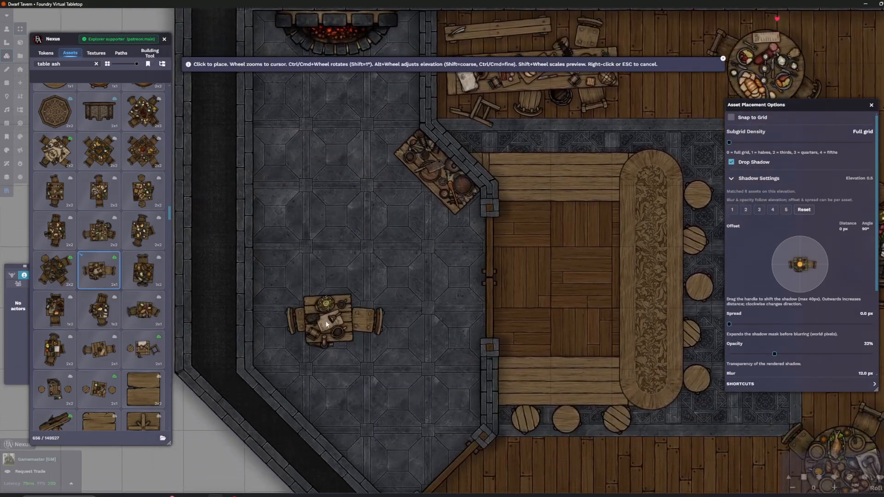
scroll(304, 333, "up", 2)
scroll(305, 344, "up", 3)
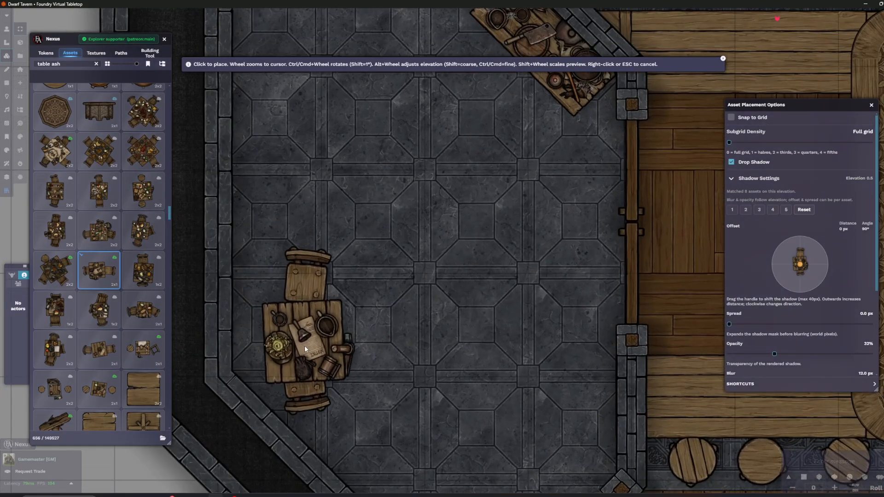
scroll(299, 299, "up", 3)
scroll(324, 333, "down", 4)
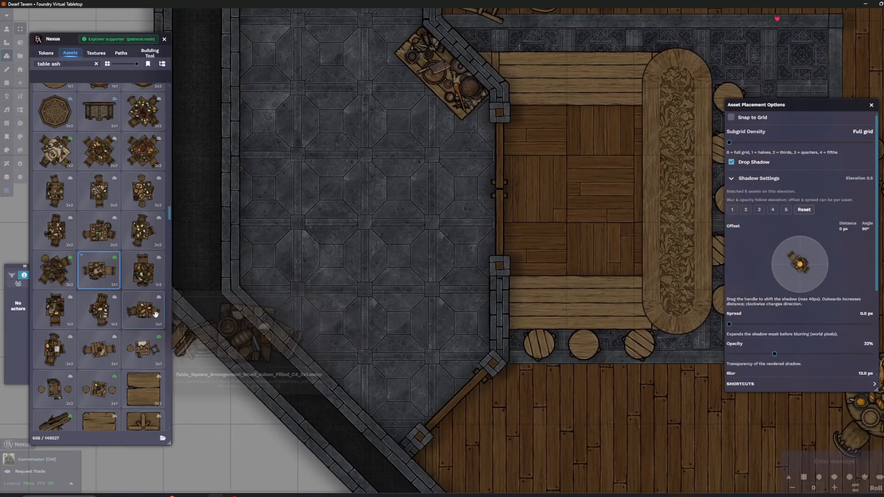
Try a 2x1 square ashen table arrangement with two chairs, rotated along the kitchen's southwestern diagonal wall
left_click(64, 317)
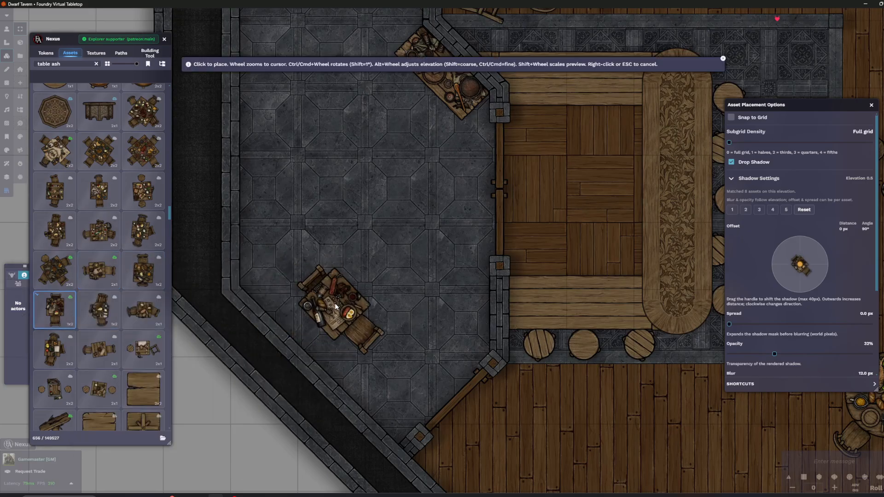
left_click(103, 353)
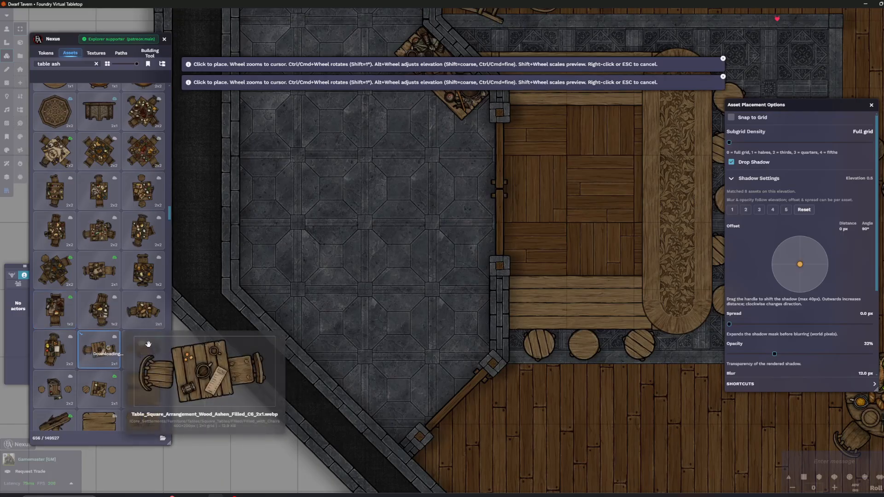
scroll(323, 316, "up", 12)
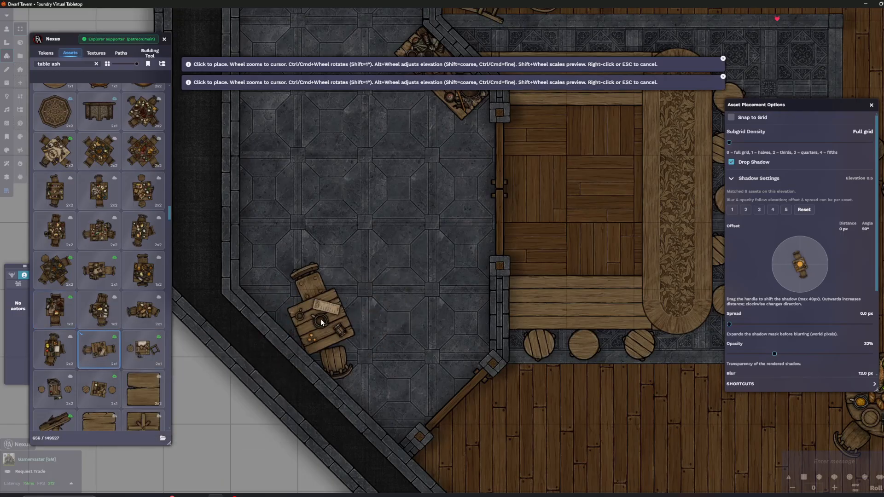
scroll(313, 321, "up", 10)
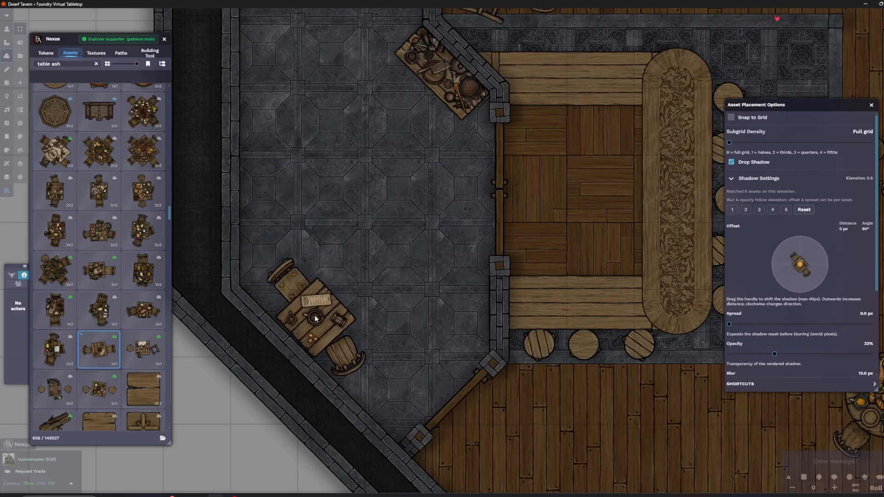
scroll(320, 322, "up", 8)
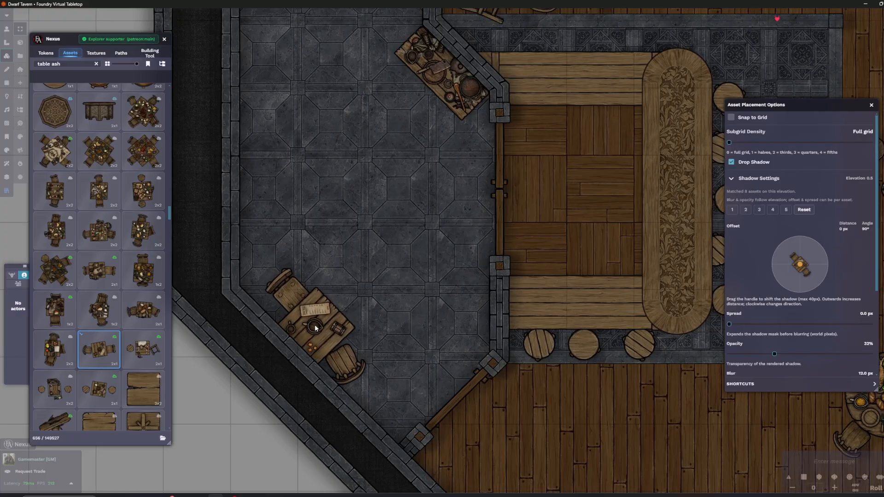
left_click(319, 329)
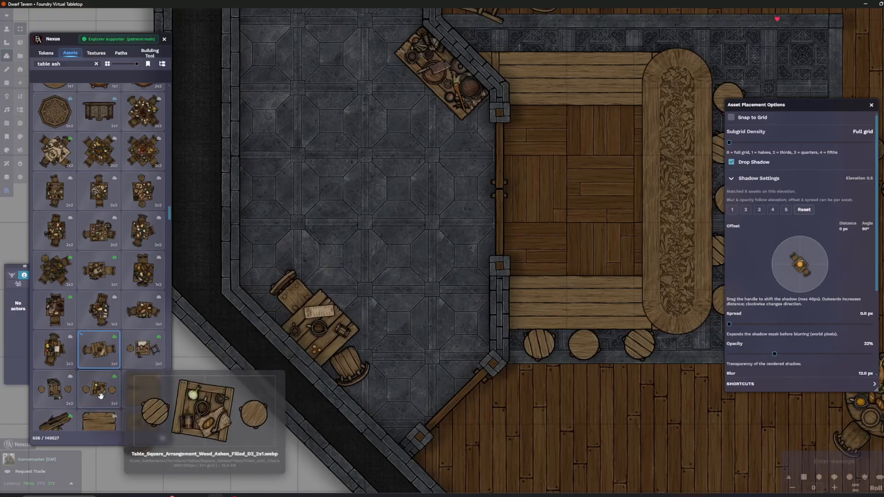
Place the 2x2 square ashen card table with two stools, rotated against the kitchen's southwestern diagonal wall at elevation 0.5
left_click(65, 402)
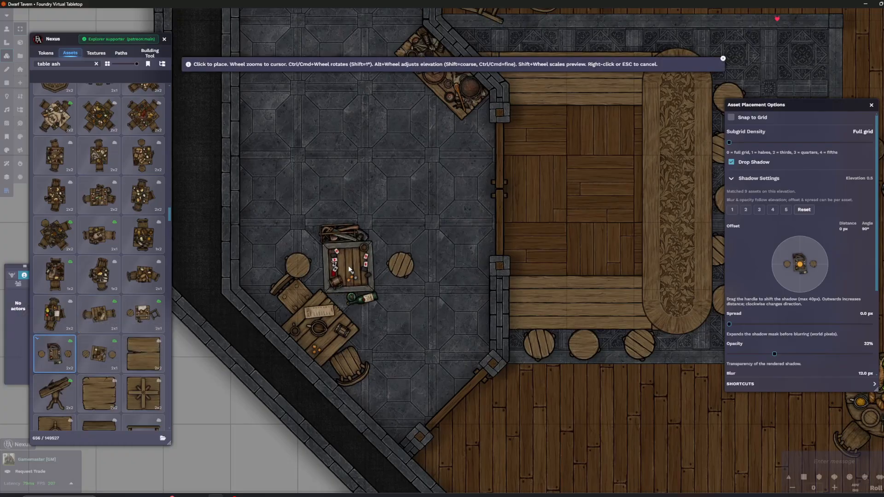
scroll(346, 267, "down", 10, "ctrl")
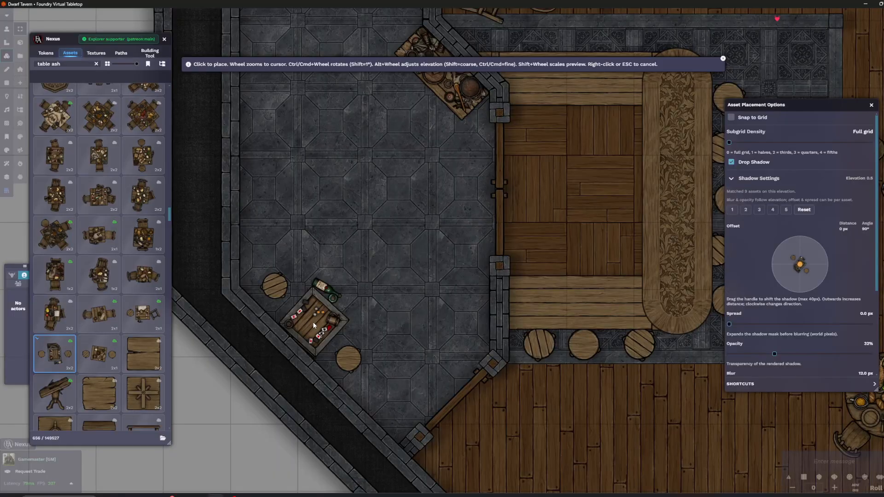
left_click(313, 323)
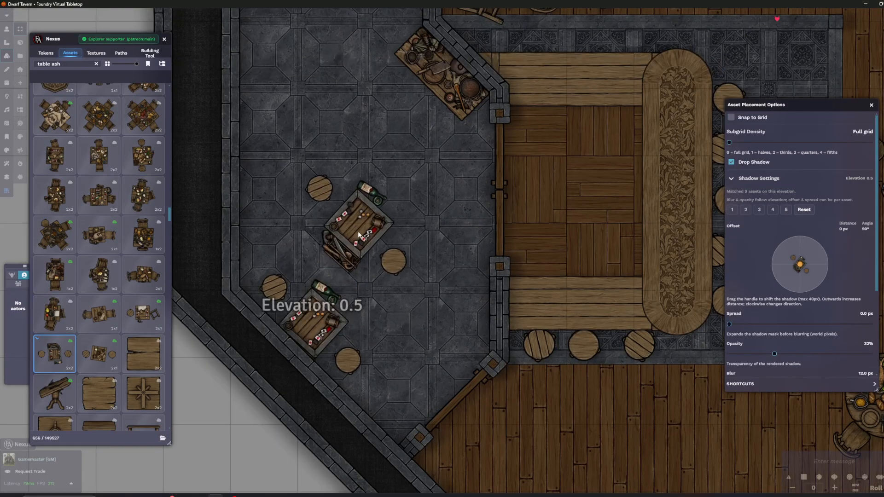
Look through the remaining ashen table assets for further pieces suited to the kitchen
scroll(109, 296, "down", 1)
scroll(115, 285, "down", 10)
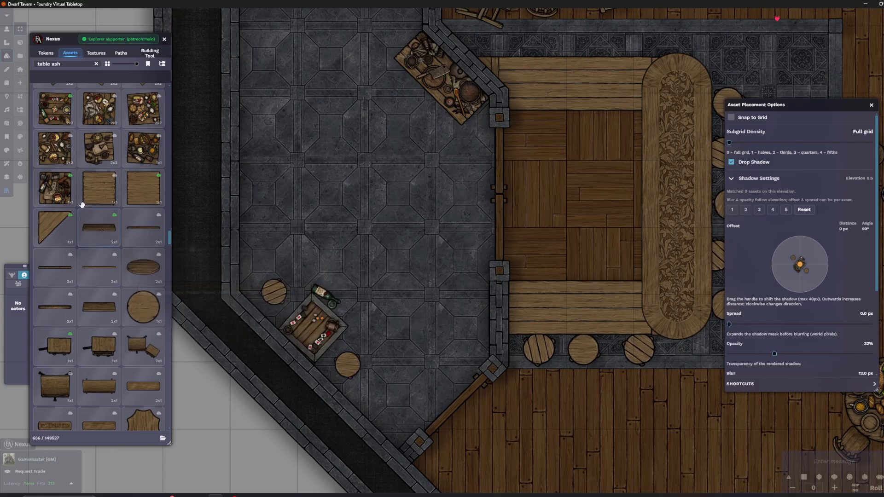
mouse_move(64, 186)
scroll(69, 182, "down", 3)
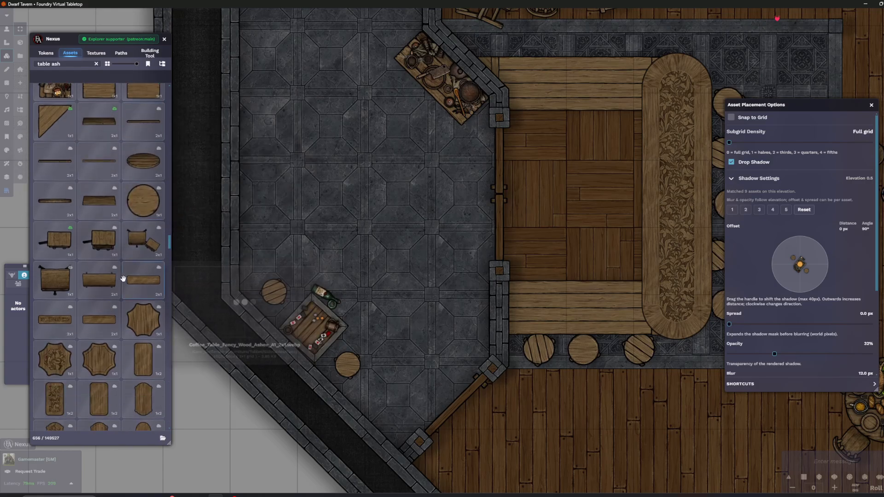
mouse_move(144, 279)
scroll(144, 279, "down", 10)
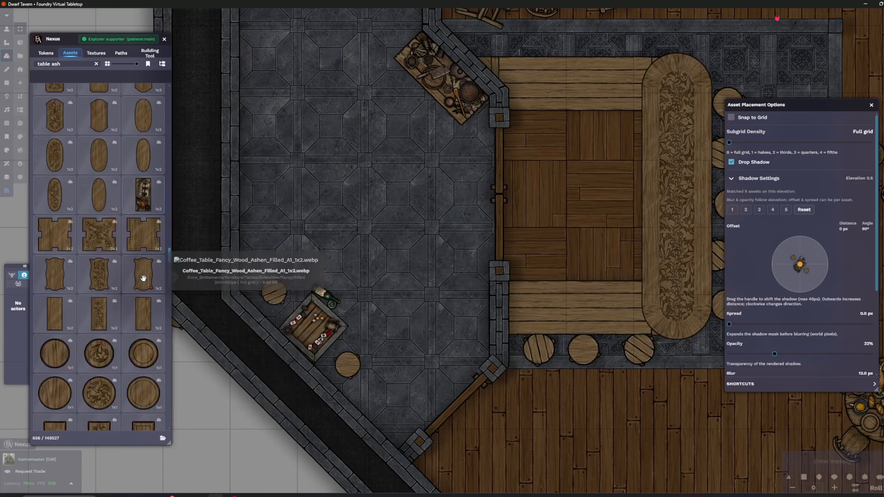
scroll(123, 205, "down", 10)
scroll(123, 205, "down", 10)
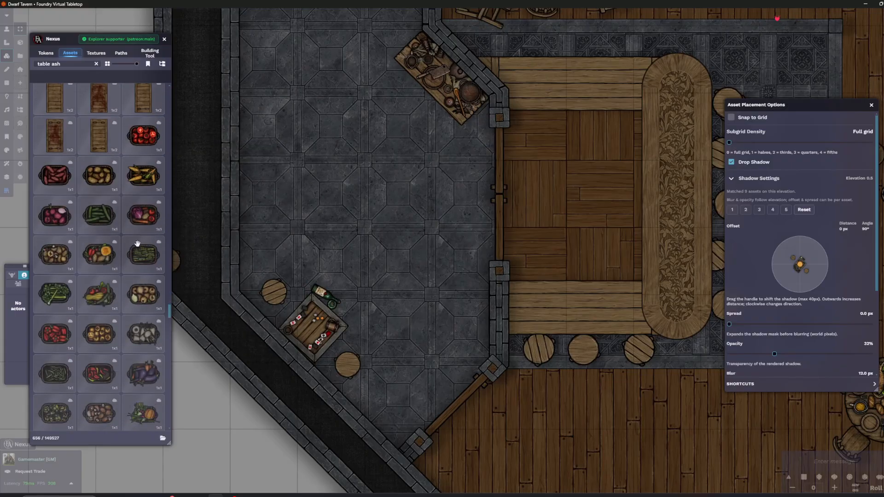
left_click_drag(167, 313, 168, 346)
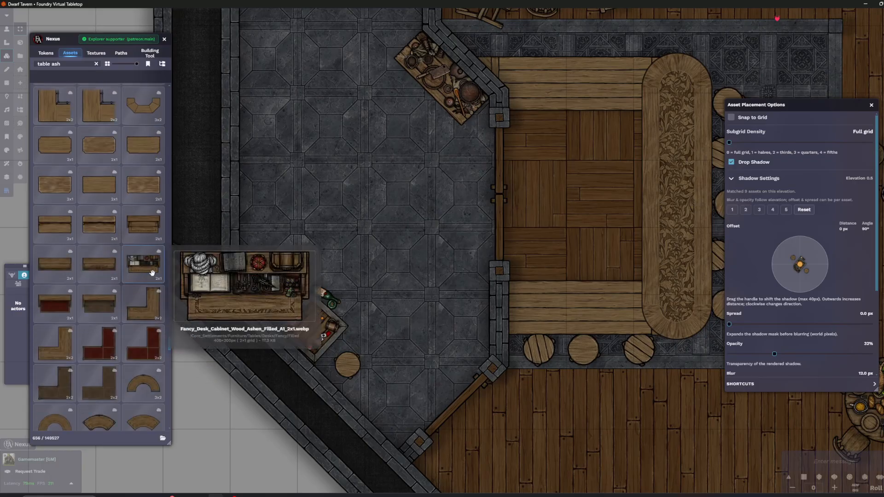
scroll(152, 274, "down", 8)
scroll(150, 275, "down", 8)
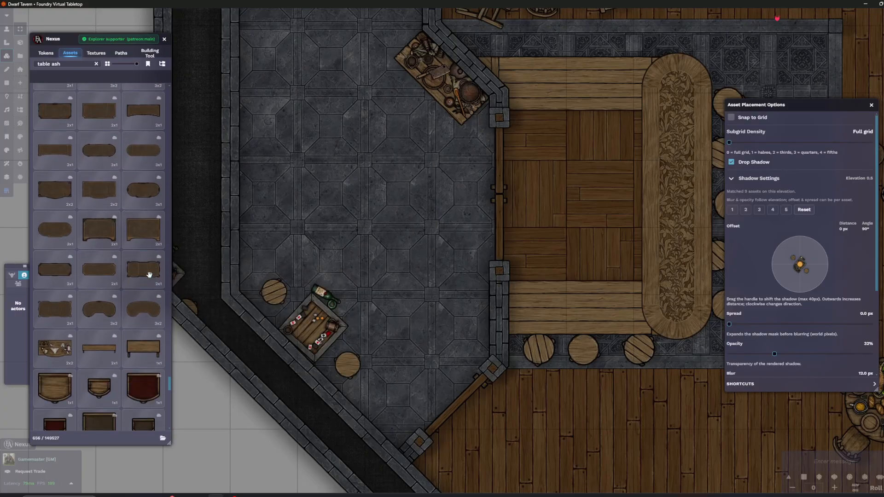
scroll(107, 280, "down", 10)
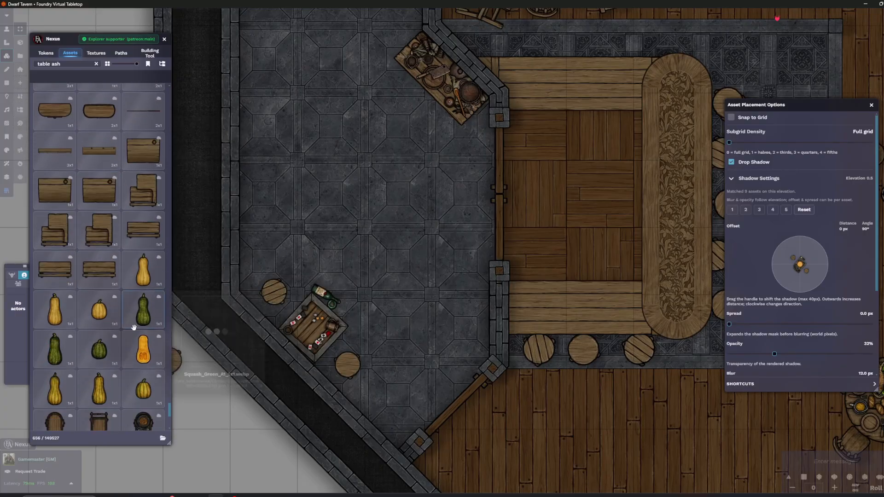
mouse_move(168, 423)
left_mouse_down()
mouse_move(168, 276)
mouse_move(167, 422)
left_mouse_up()
mouse_move(150, 295)
Search the assets for "shelf ashen" and choose the filled 3x1 ashen shelf B1 for placement
left_click_drag(149, 296, 16, 69)
type("s")
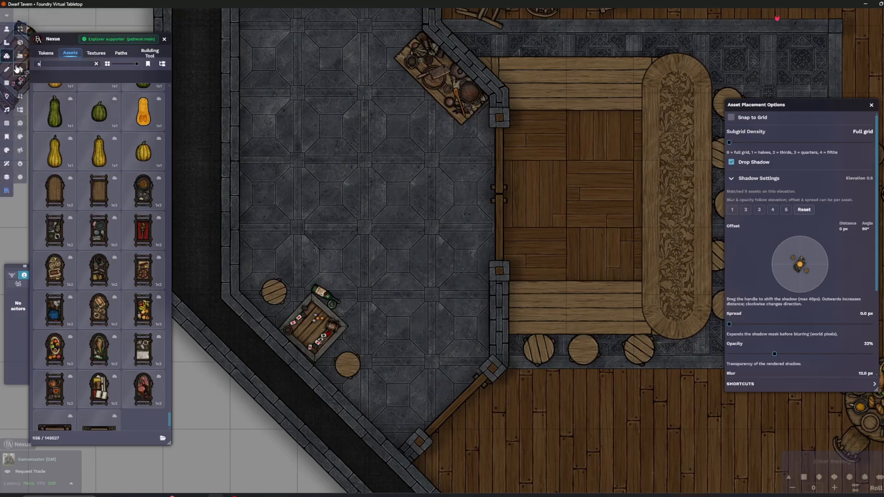
type("helf ashen")
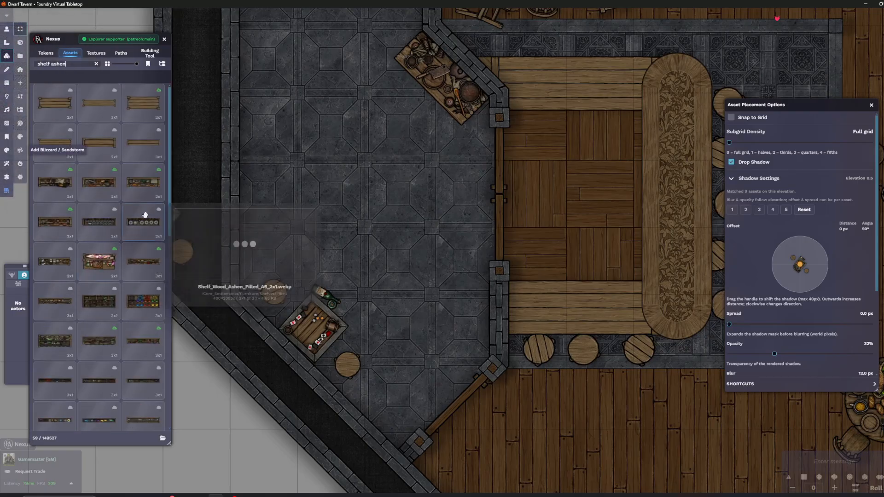
mouse_move(106, 270)
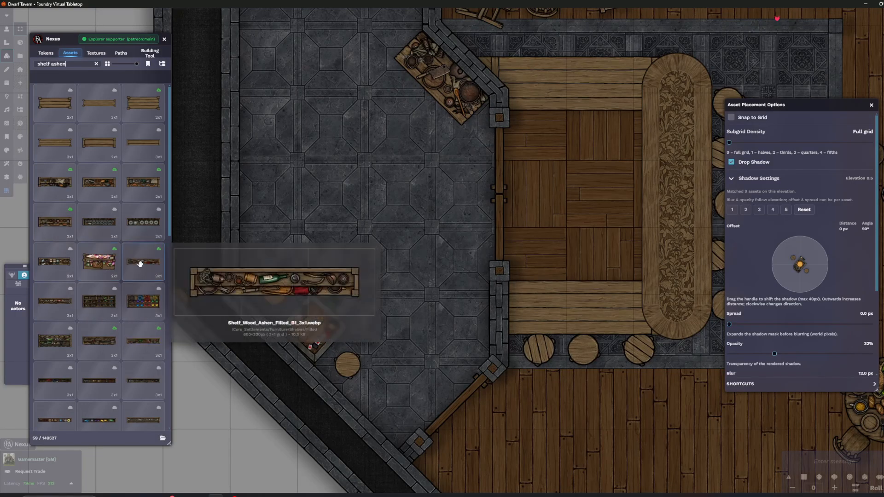
left_click(143, 261)
Place the filled shelf rotated parallel to the southwestern diagonal wall, directly behind the card table
scroll(302, 183, "down", 5, "ctrl")
scroll(297, 341, "down", 2, "ctrl")
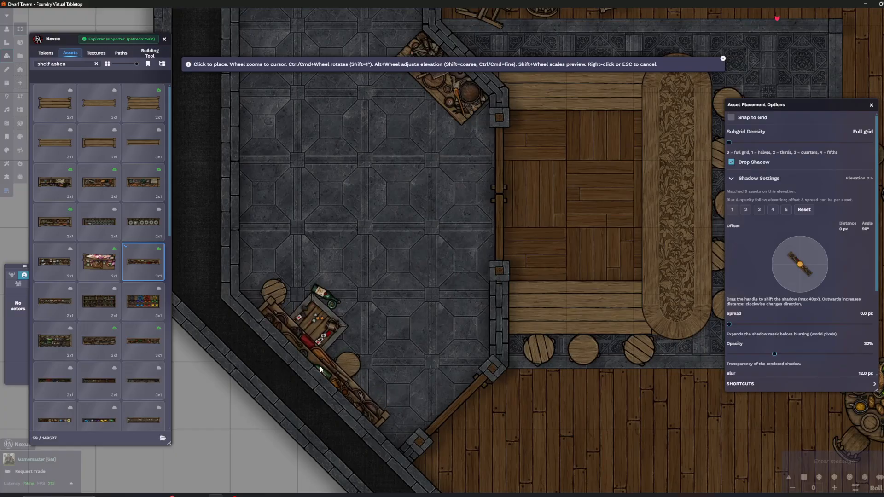
left_click(321, 368)
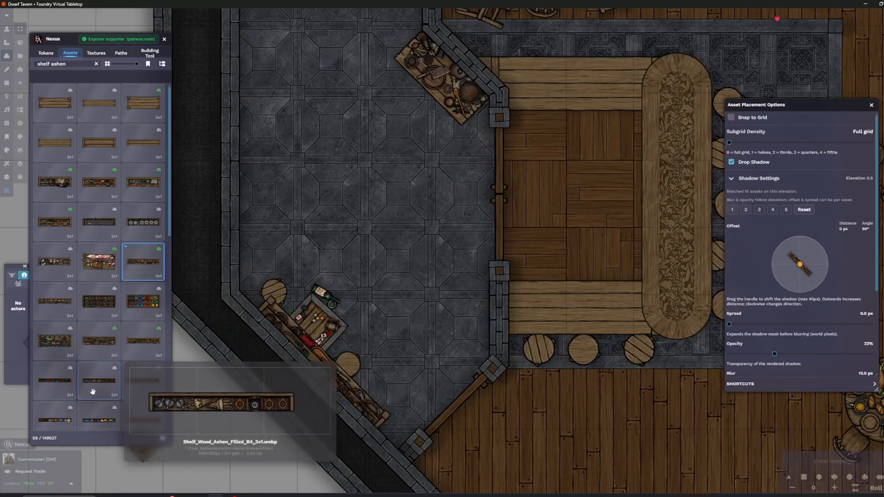
Look through the remaining filled ashen shelf assets for another piece suited to the kitchen
mouse_move(61, 386)
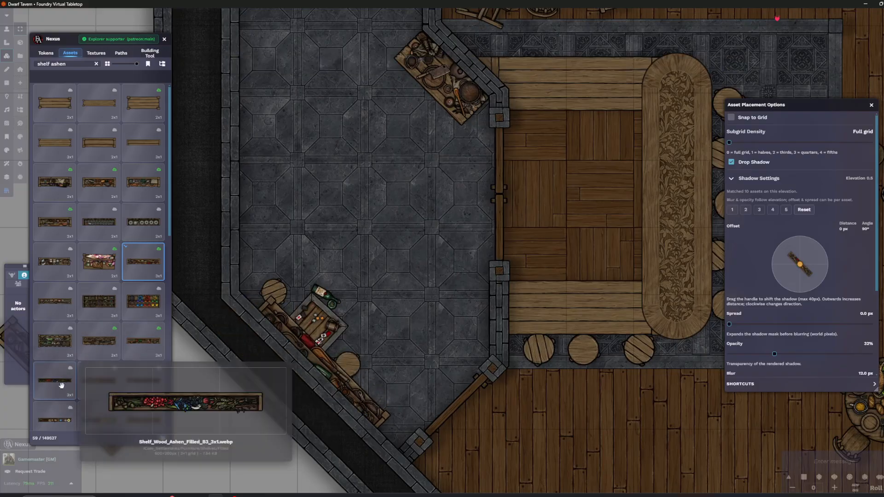
left_click(50, 333)
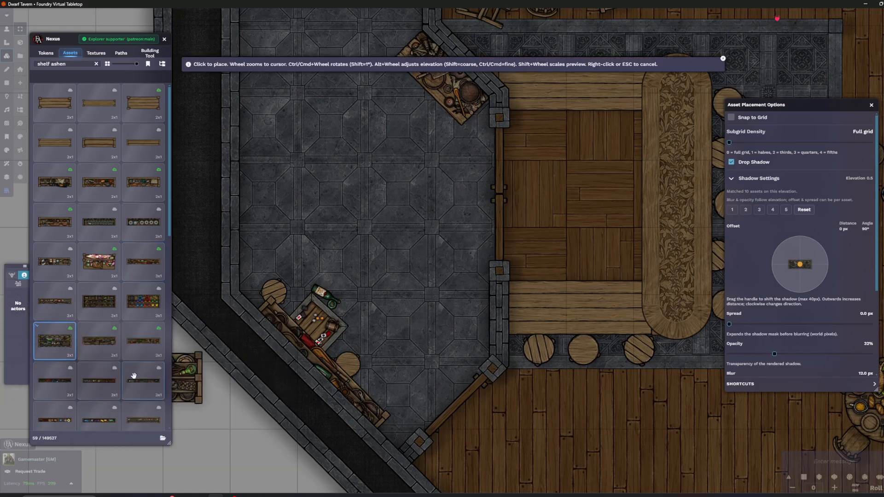
scroll(98, 363, "down", 2)
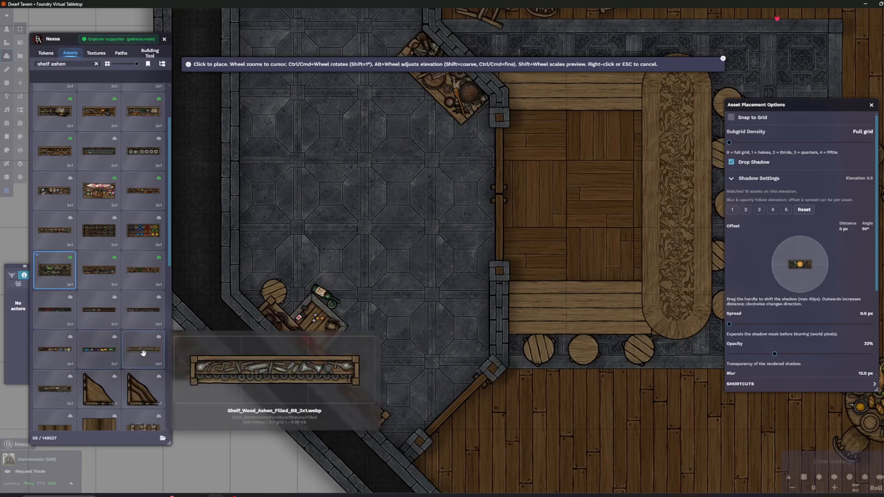
scroll(143, 359, "down", 2)
mouse_move(142, 358)
scroll(143, 358, "down", 4)
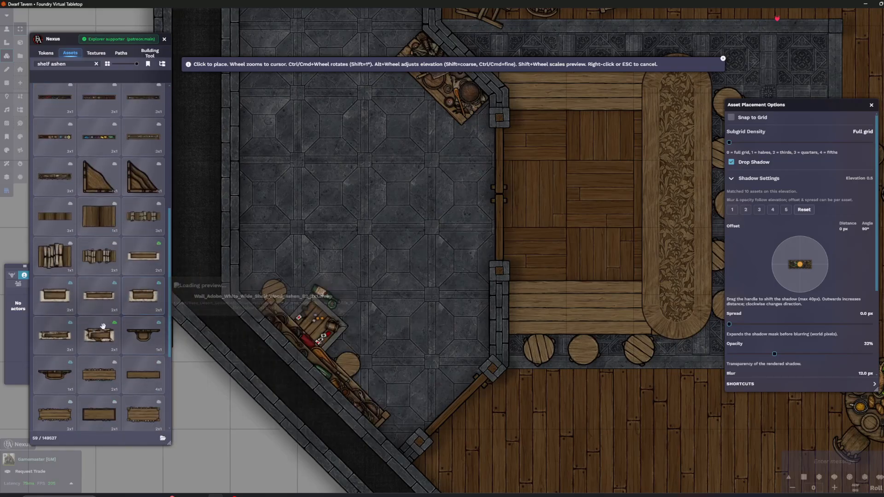
scroll(116, 332, "down", 5)
scroll(111, 299, "up", 12)
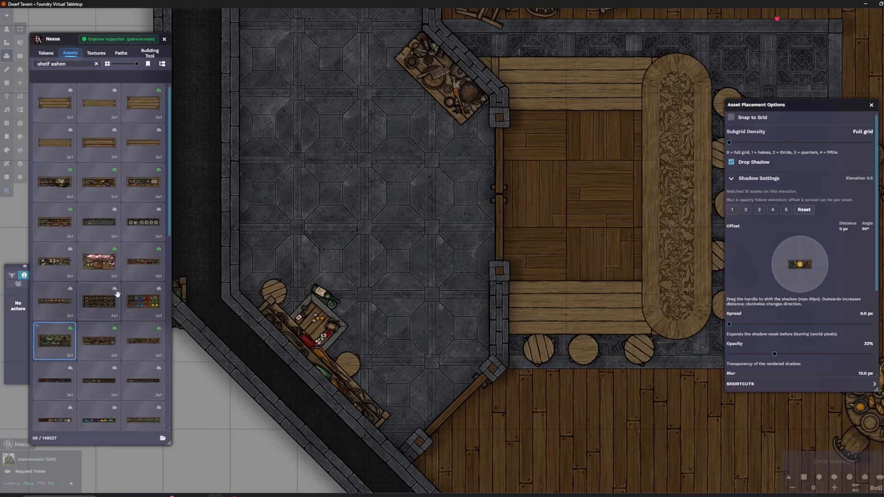
Place two different filled 2x1 ashen shelves upright against the kitchen's eastern and western walls, just south of the oven, at elevation 0.5
mouse_move(100, 187)
left_click(58, 182)
left_click_drag(338, 244, 311, 369)
scroll(297, 211, "down", 6)
left_click_drag(367, 124, 374, 209)
scroll(392, 207, "down", 5)
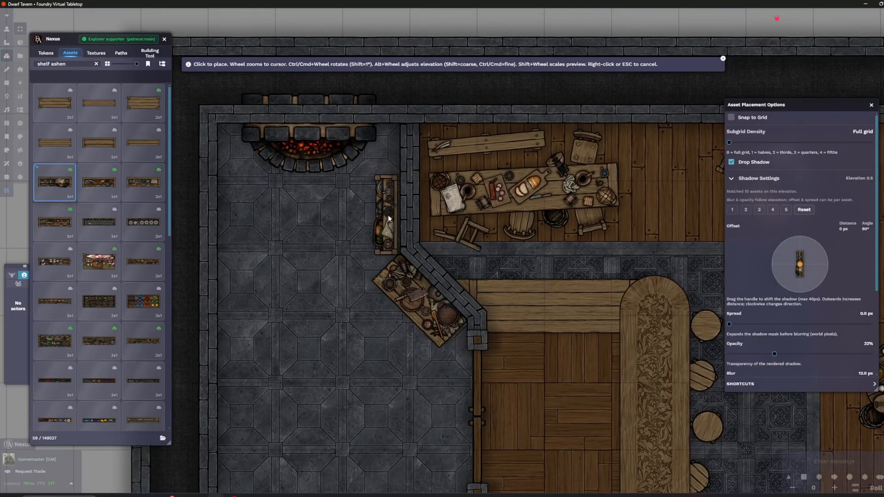
left_click(398, 214)
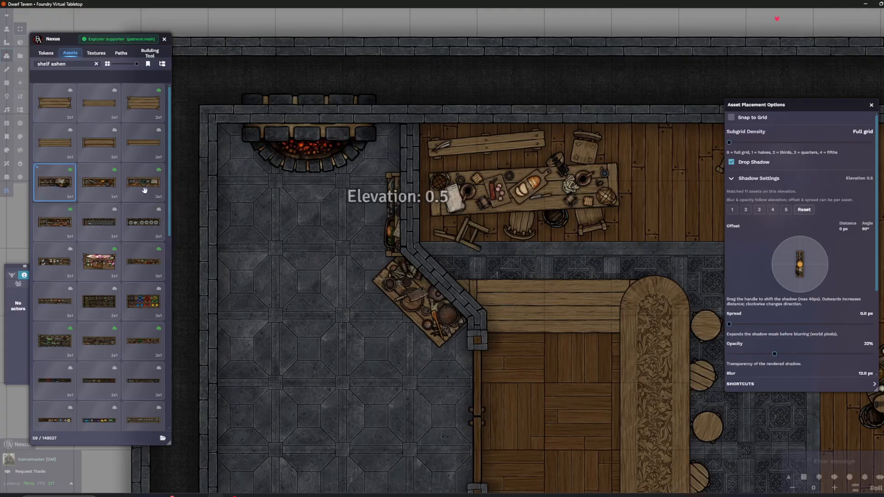
scroll(244, 215, "up", 2)
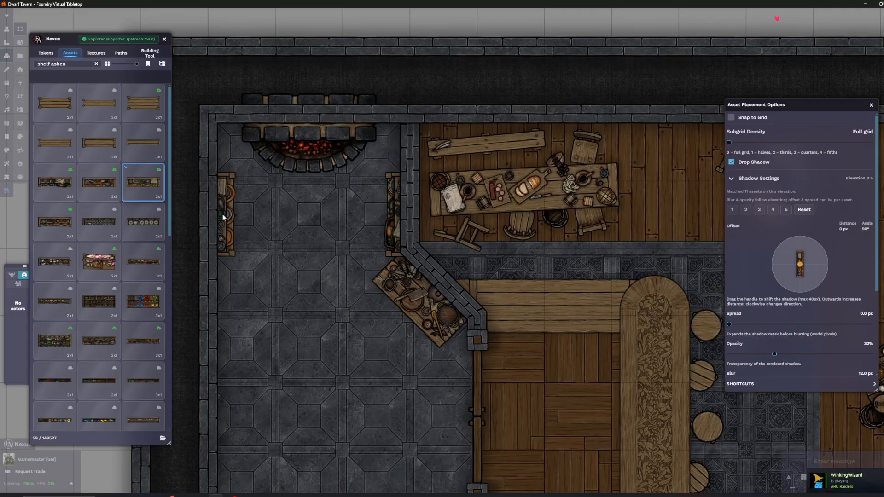
left_click(54, 222)
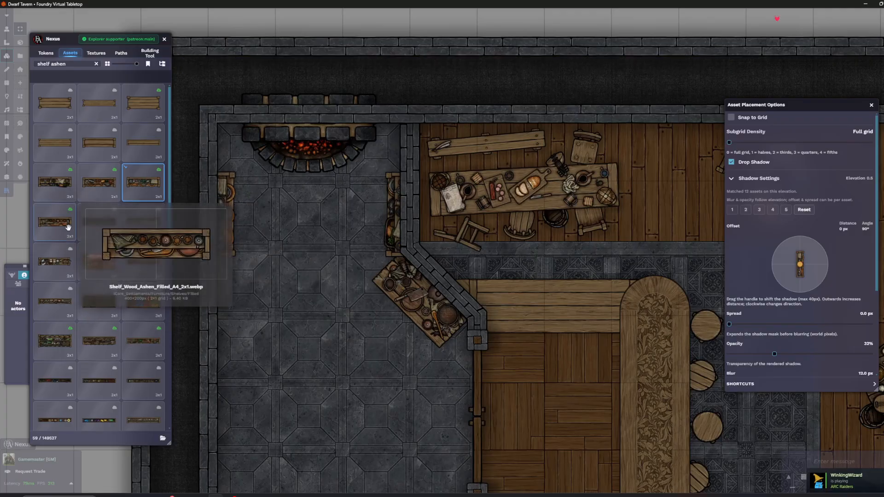
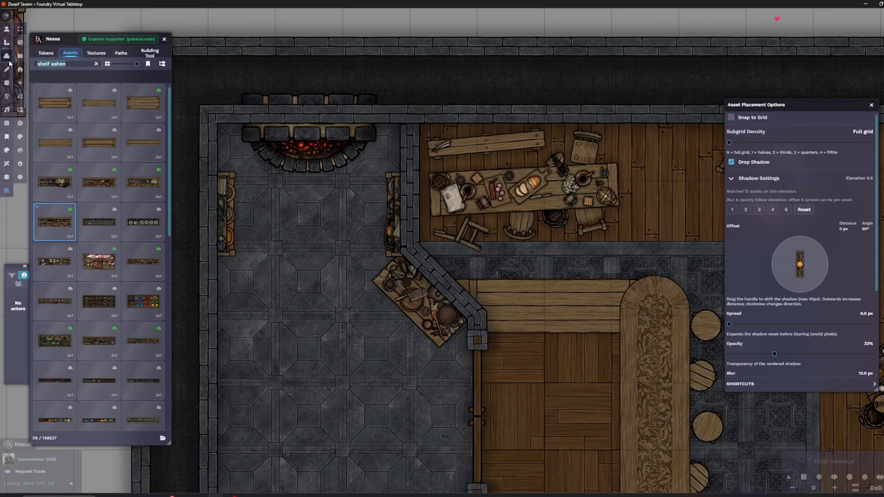
Search the assets for "rack" and "bottle" and look through the results of each
scroll(148, 308, "down", 15)
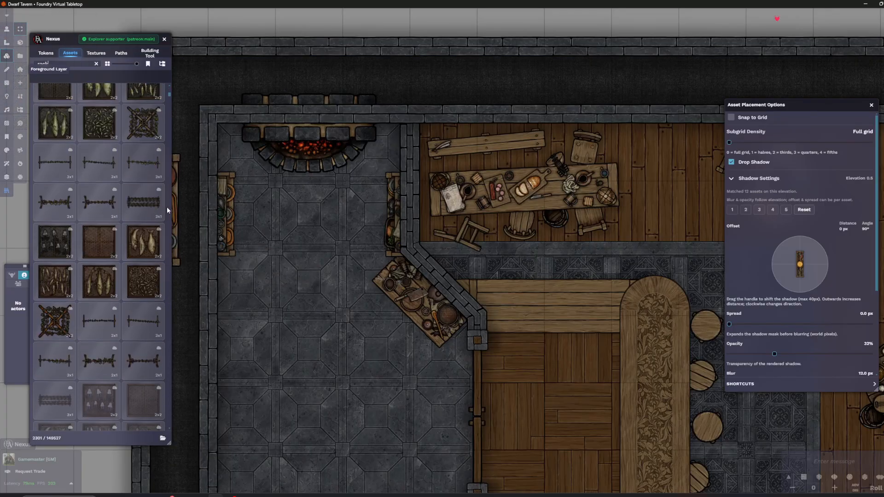
scroll(134, 181, "down", 11)
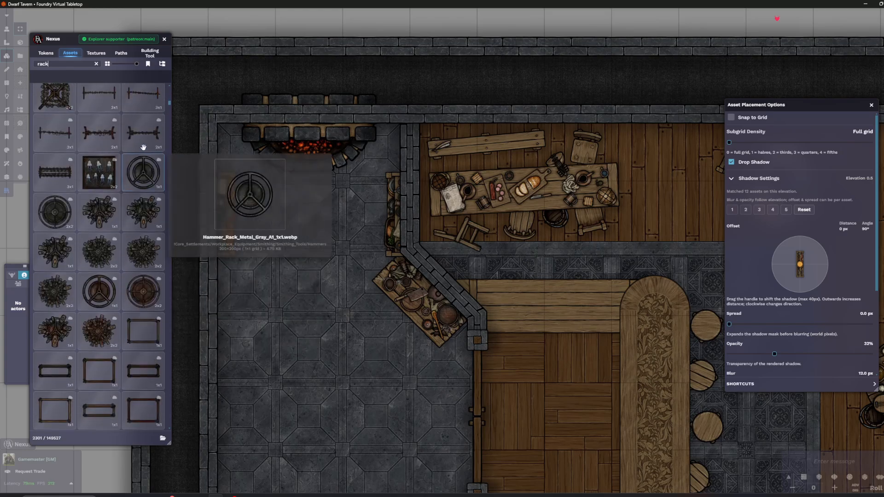
left_click_drag(170, 105, 165, 197)
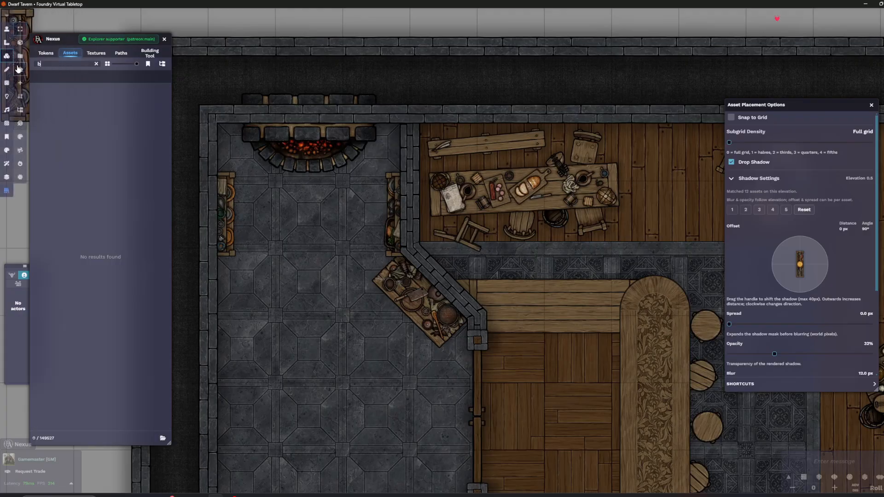
type("ttle")
scroll(66, 155, "down", 15)
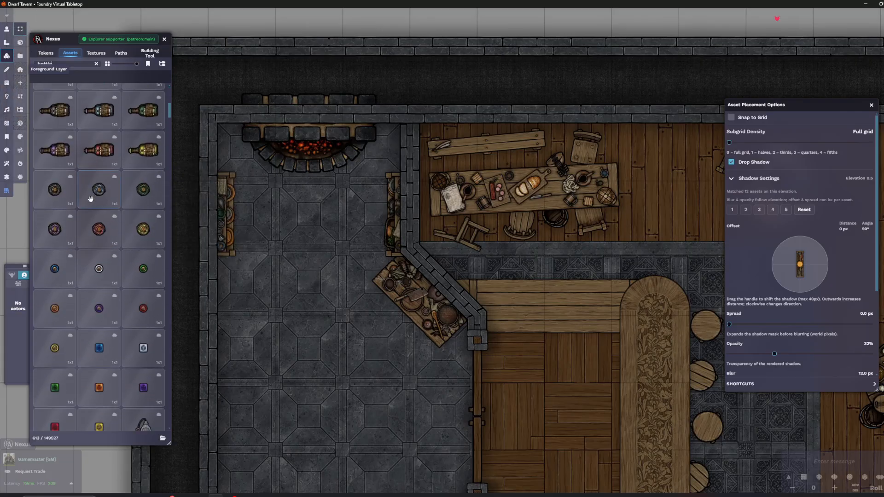
scroll(75, 124, "down", 15)
left_click_drag(165, 275, 131, 81)
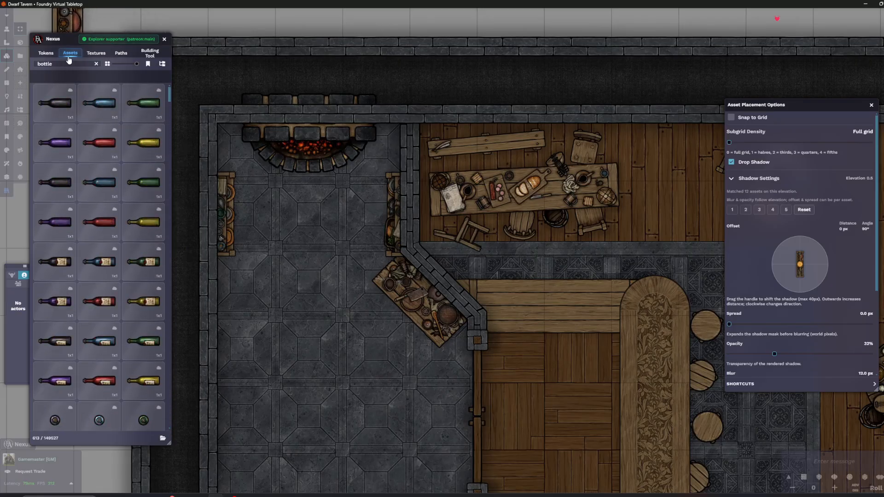
Search the assets for "wine" and place a full 2x1 wine rack at elevation 0.5, rotated along the diagonal wall over the kitchen's northeastern table
left_click_drag(67, 64, 17, 65)
type("wine")
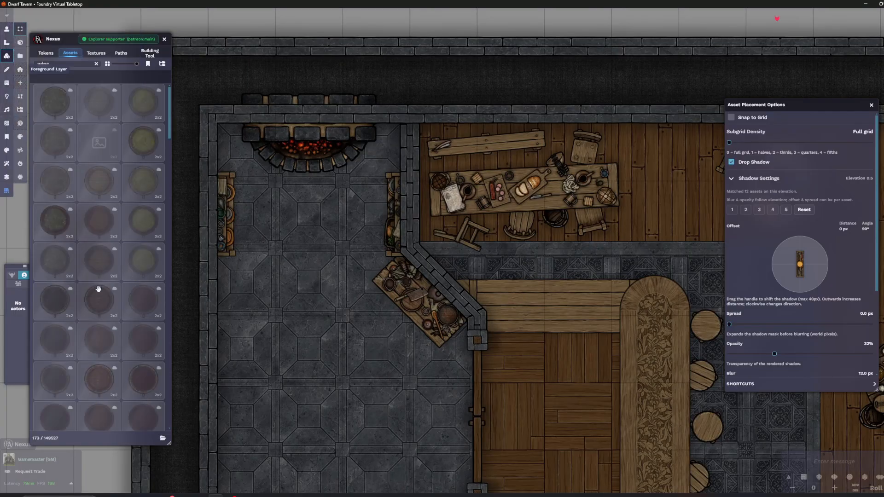
scroll(166, 188, "down", 3)
scroll(167, 189, "down", 4)
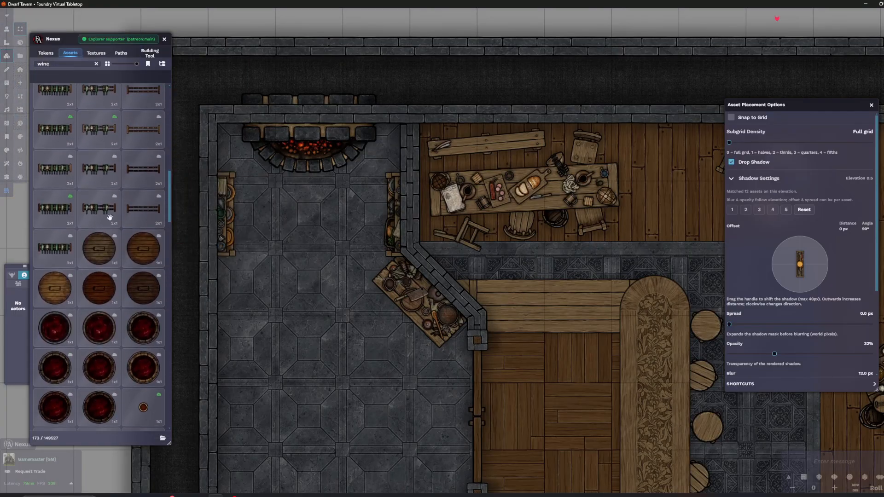
left_click(55, 249)
scroll(430, 296, "down", 4, "ctrl")
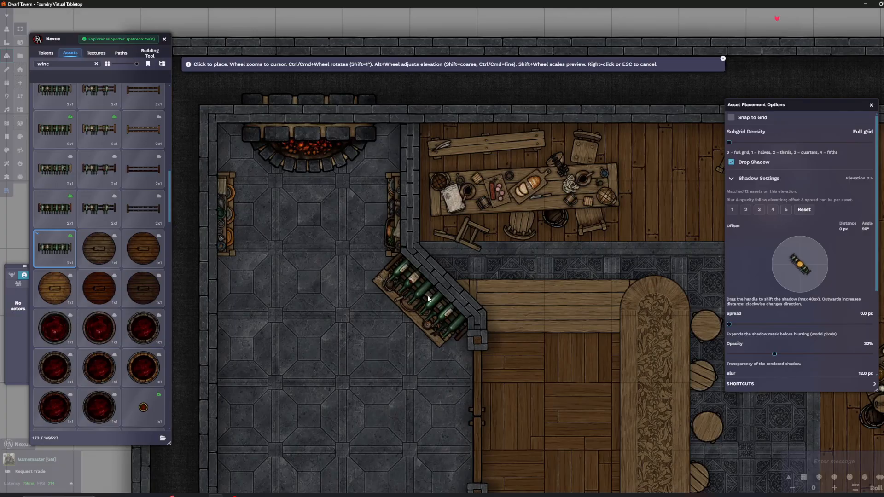
scroll(426, 292, "up", 5)
left_click(436, 285)
Place a full wine rack under the bar's northern counter and a partly filled one under the southern counter, both at elevation 0.3
scroll(432, 295, "down", 4)
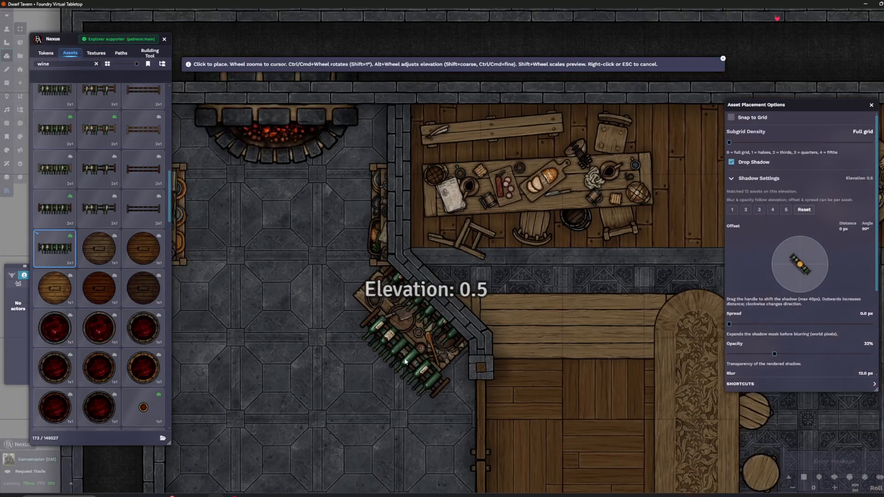
scroll(452, 331, "down", 2, "alt")
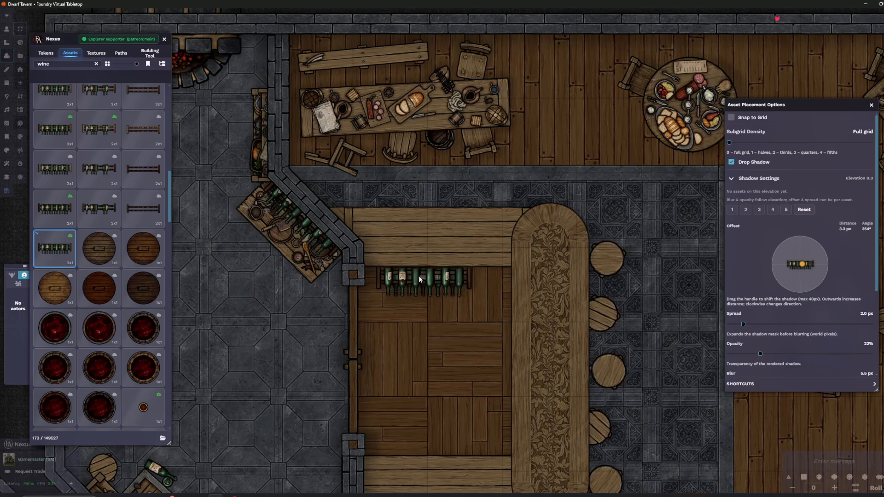
left_click(432, 268)
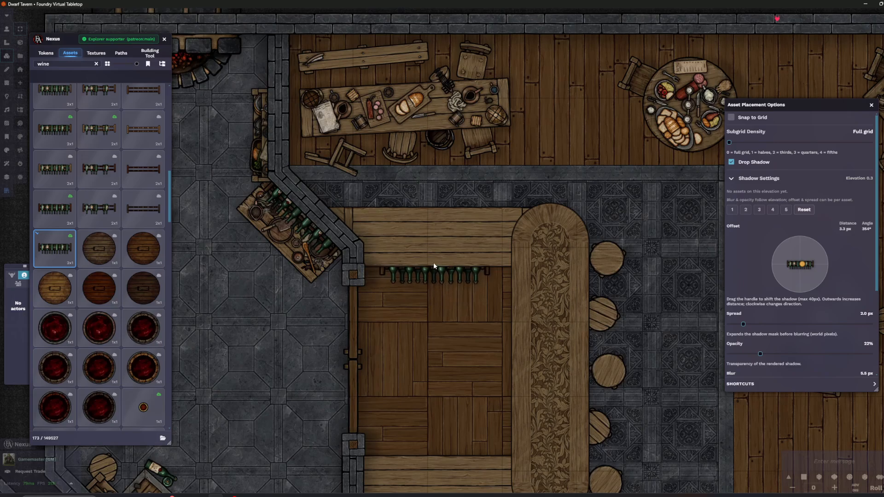
left_click(99, 208)
scroll(446, 408, "down", 12, "ctrl")
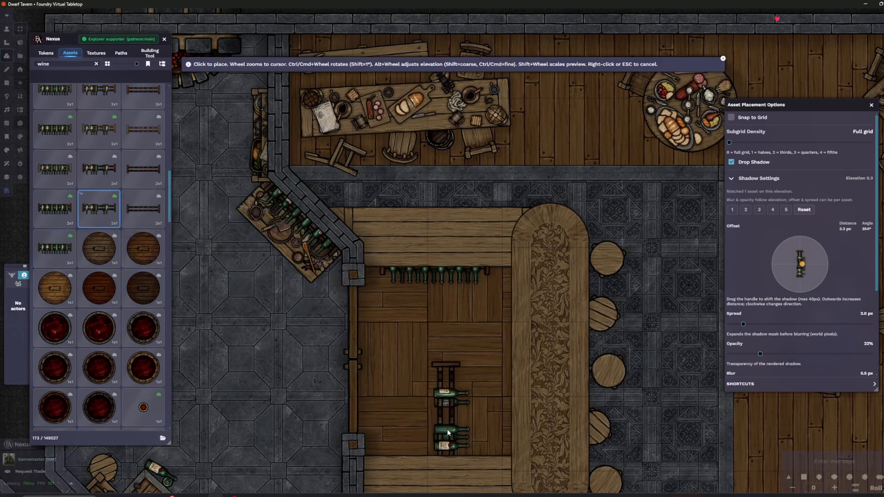
left_click(437, 462)
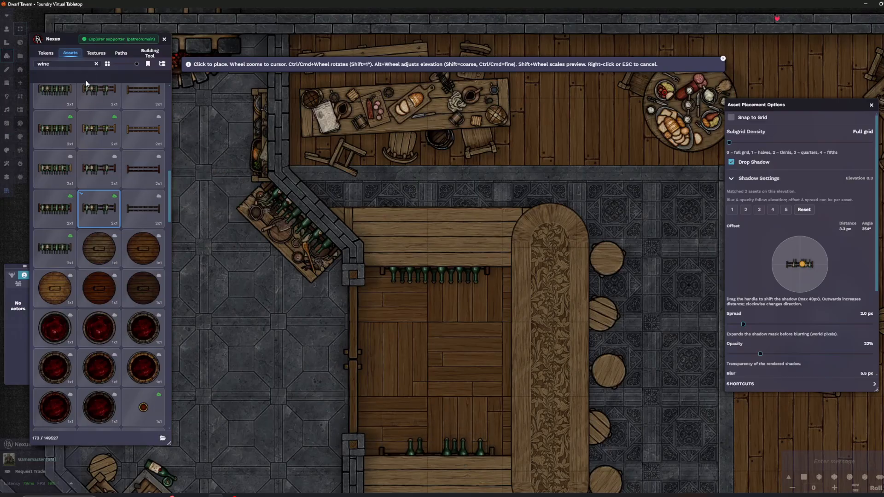
Search the assets for "storage" and tuck barrel arrangement A13 and the 2x2 water barrel with sack under the long bar counter's inner edge
type("storage")
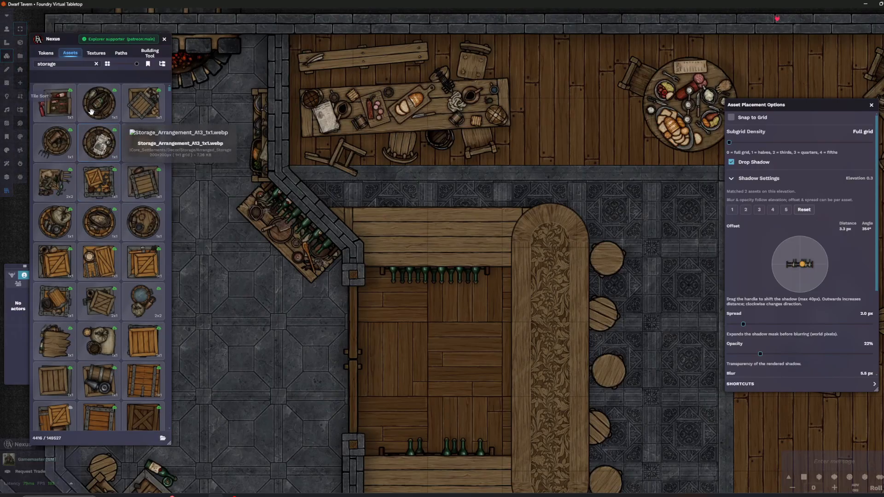
left_click(91, 110)
left_click(519, 303)
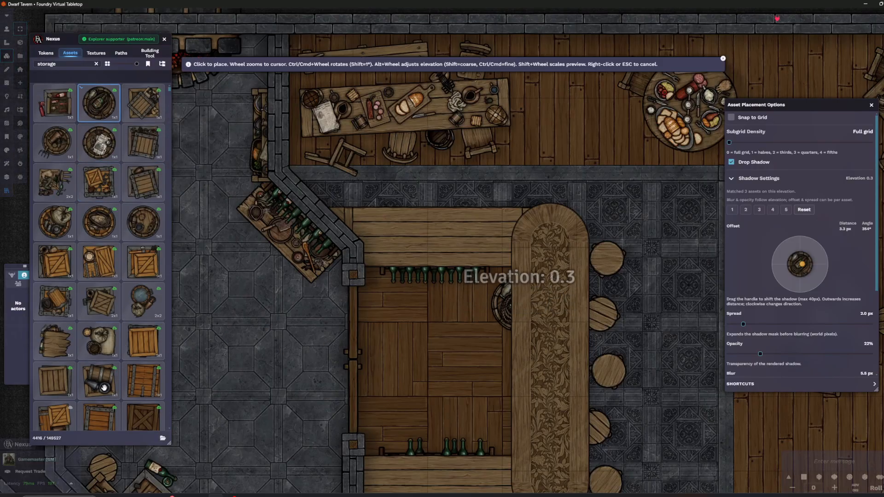
left_click(143, 301)
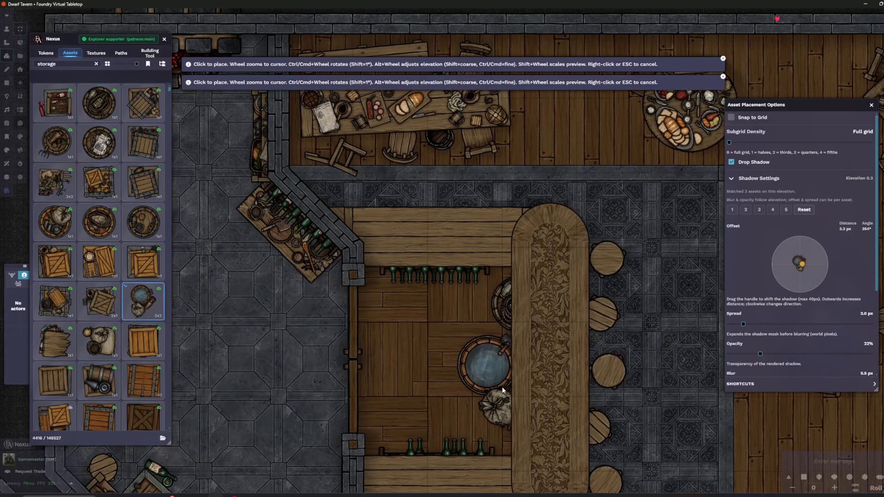
left_click(508, 375)
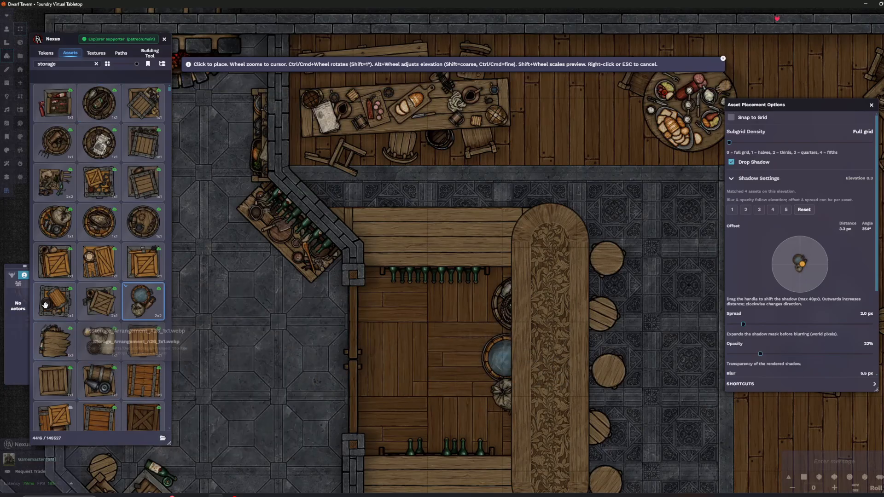
Place the 1x1 barrel arrangement with a sack, rotated against the kitchen's western wall just north of the card table
left_click(65, 227)
left_click_drag(443, 309, 483, 243)
left_click_drag(402, 343, 486, 298)
left_click_drag(214, 314, 343, 298)
scroll(365, 285, "up", 12)
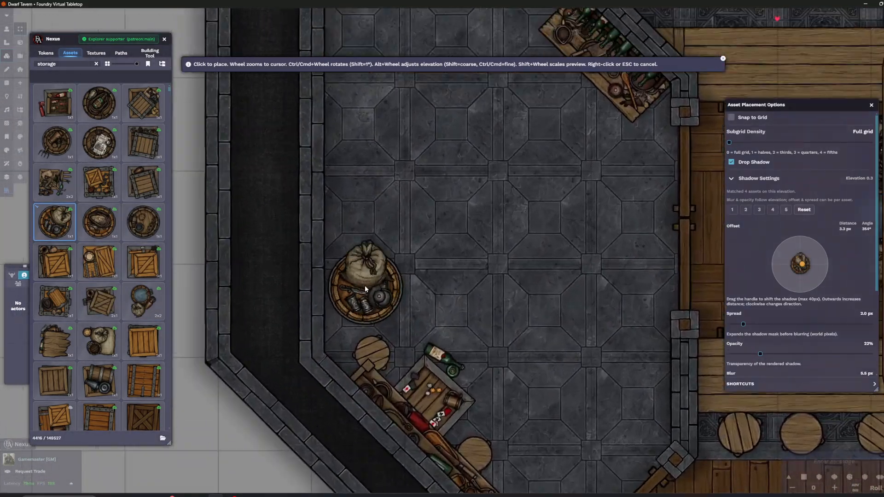
left_click(356, 291)
Place the 1x2 stack of large barrels against the kitchen's western wall, directly south of the filled shelf
scroll(99, 276, "down", 5)
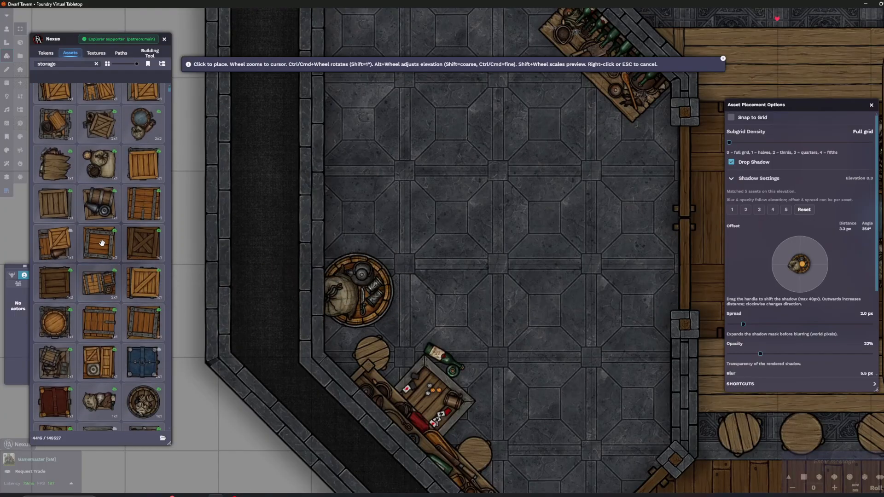
scroll(87, 280, "down", 3)
left_click(99, 286)
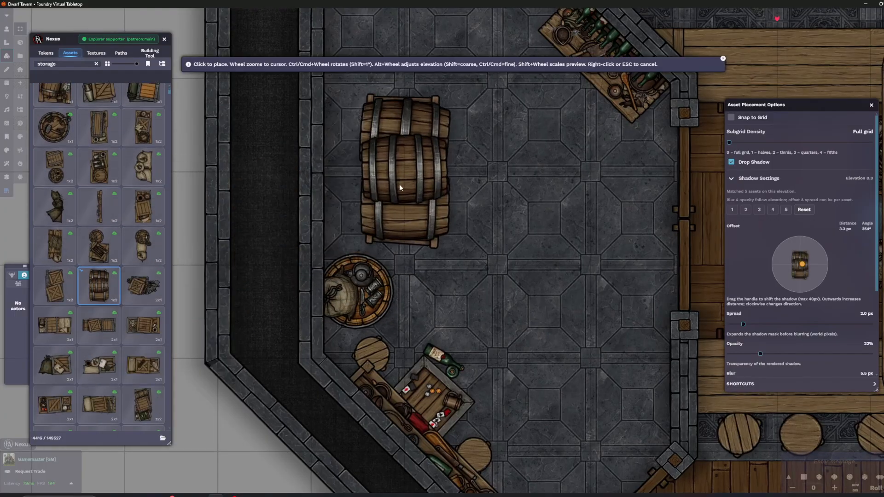
scroll(359, 236, "down", 5)
scroll(359, 237, "up", 5)
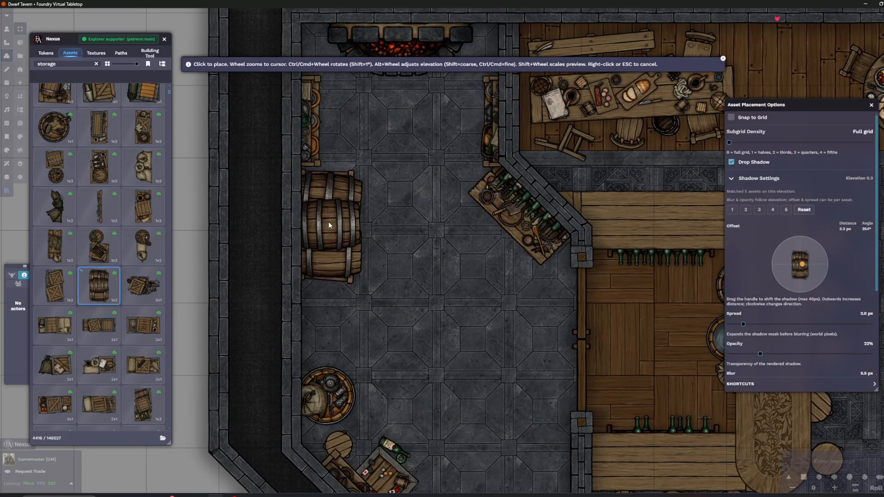
left_click(328, 222)
Search the assets for "table ashen" and place the plain 2x1 rectangular table, slightly enlarged and diagonal, in the middle of the kitchen's southern half
scroll(444, 320, "down", 2)
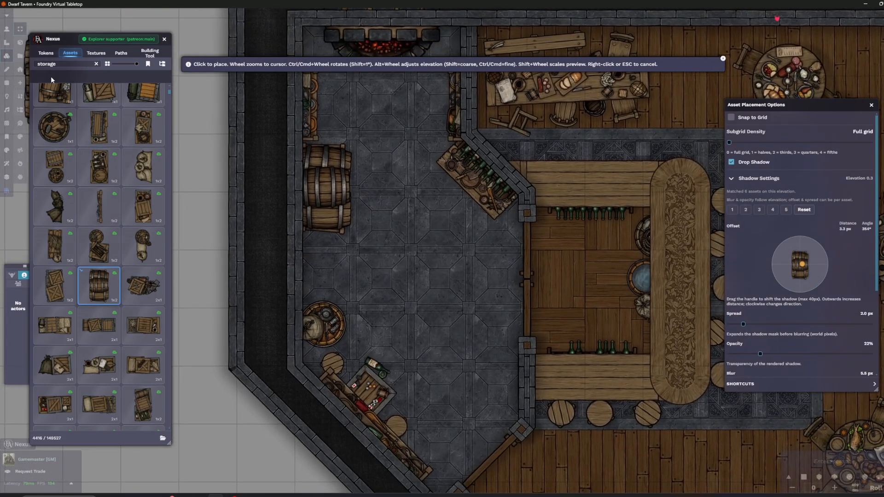
type("tabl")
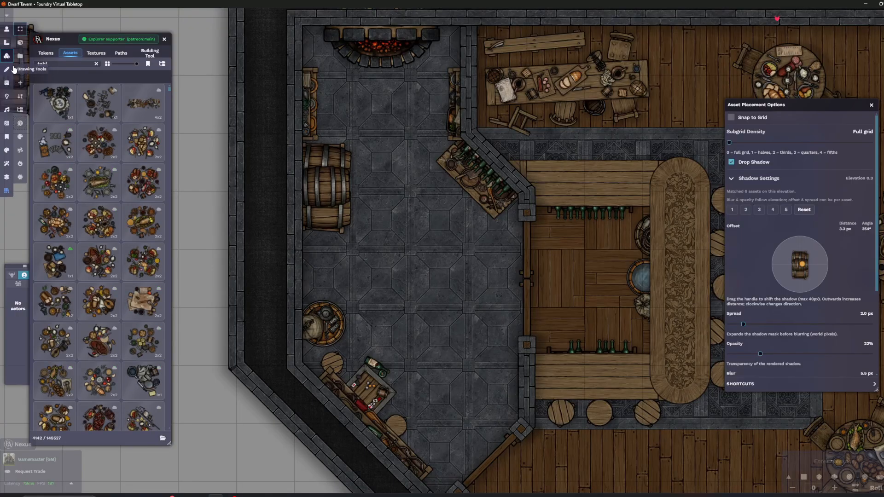
type("e ashen")
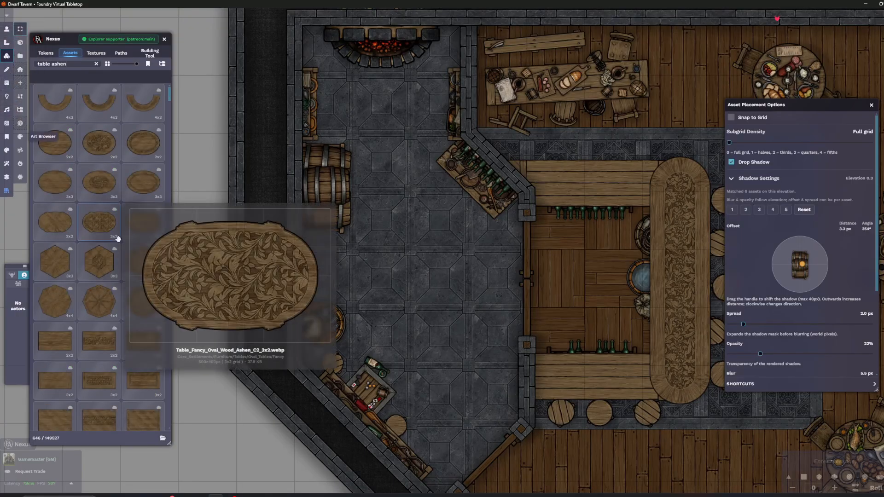
scroll(149, 394, "down", 5)
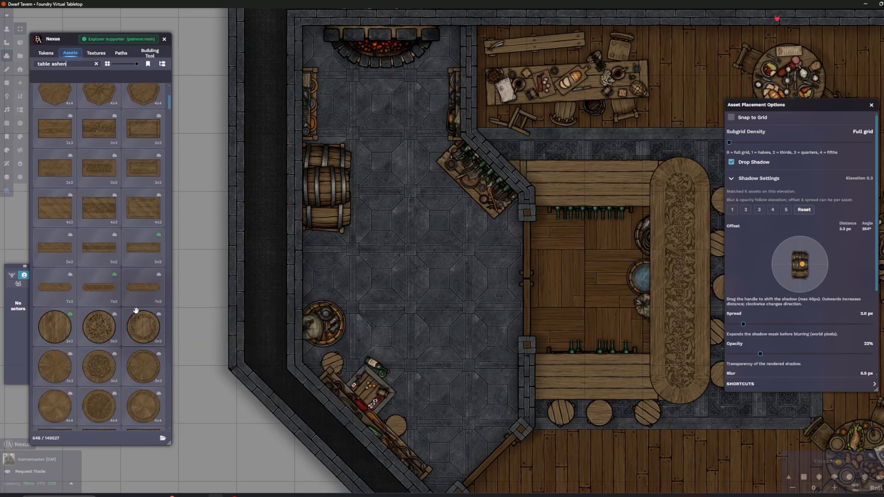
scroll(135, 297, "down", 6)
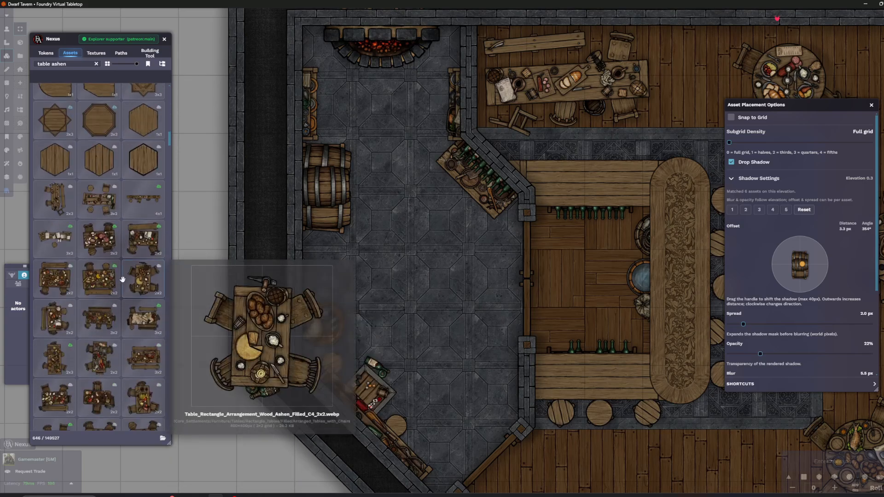
scroll(106, 263, "down", 5)
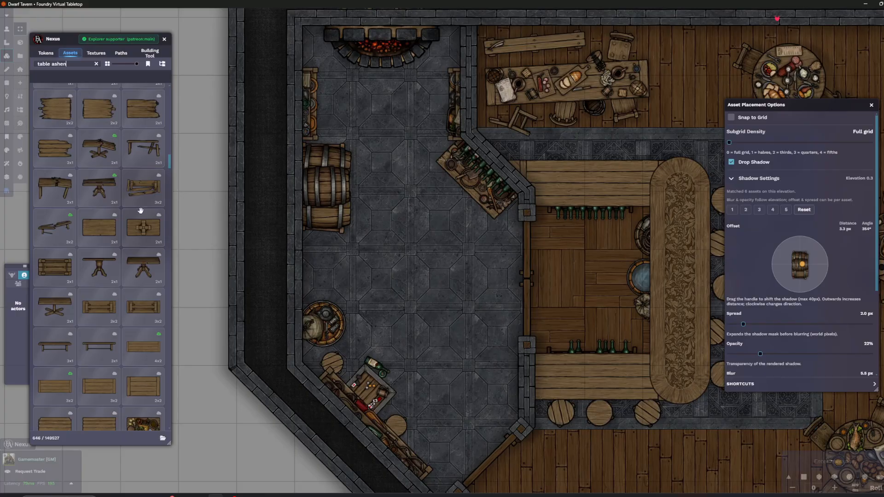
left_click(99, 228)
scroll(407, 301, "down", 4, "ctrl")
scroll(407, 299, "down", 4, "ctrl")
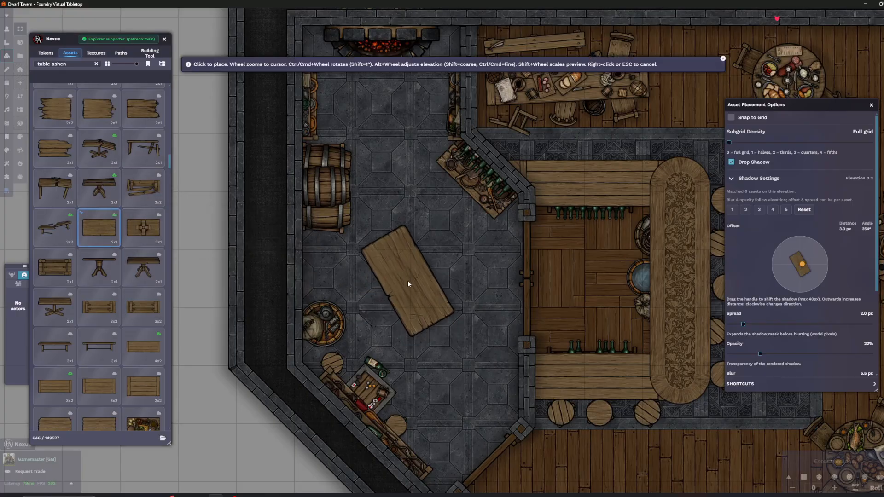
scroll(399, 317, "up", 2, "shift")
left_click(412, 306)
Shorten the asset search to "table" and place the dark kettle-and-utensils arrangement on the northwestern end of the new kitchen table
scroll(112, 232, "up", 5)
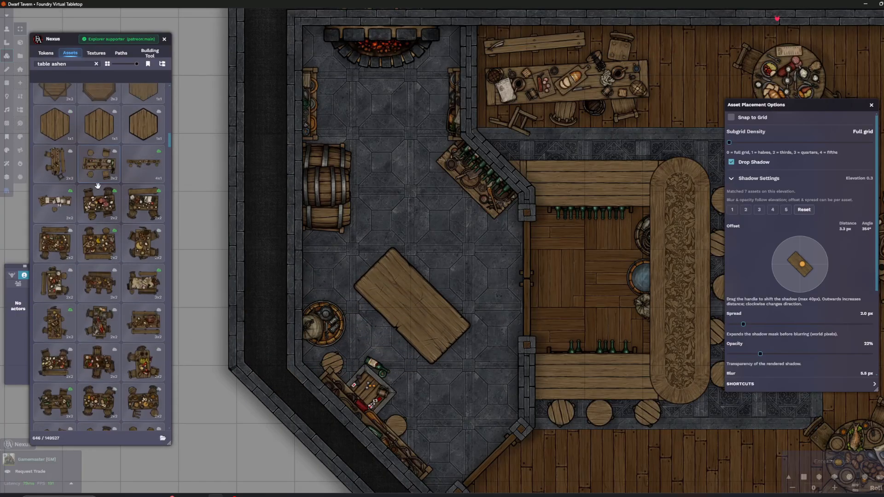
scroll(112, 231, "up", 2)
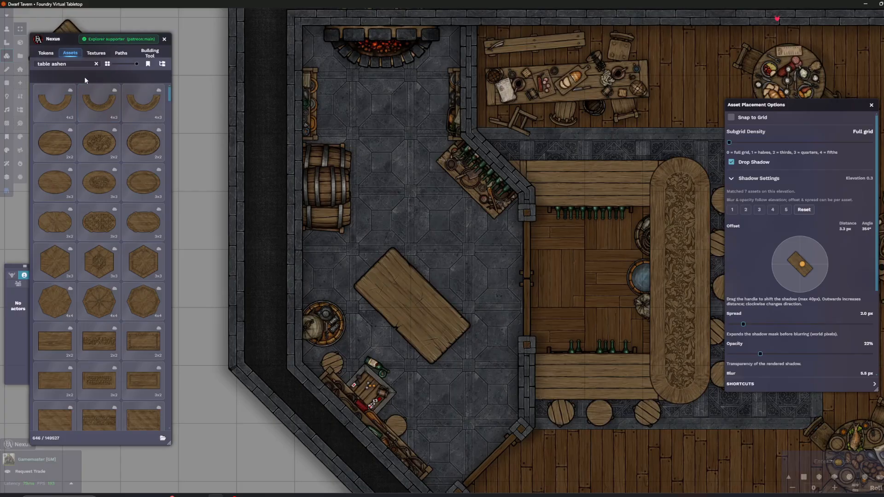
scroll(146, 111, "down", 7)
left_click_drag(170, 110, 170, 120)
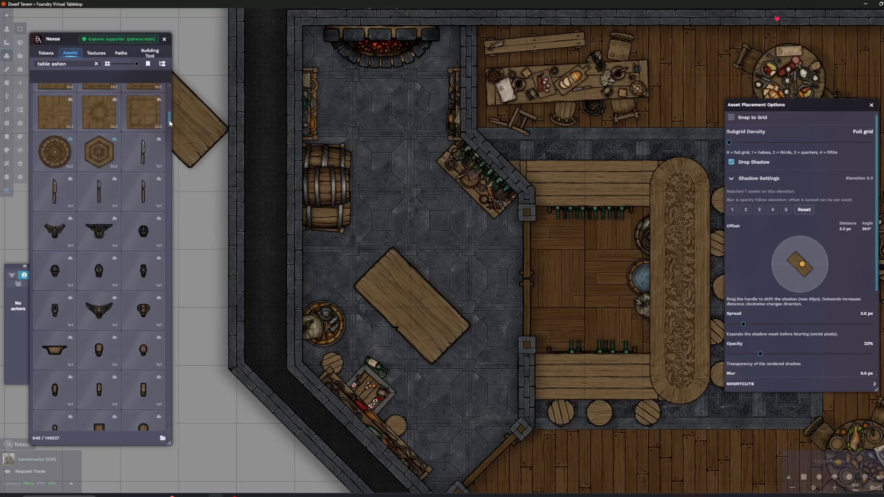
key("BackSpace")
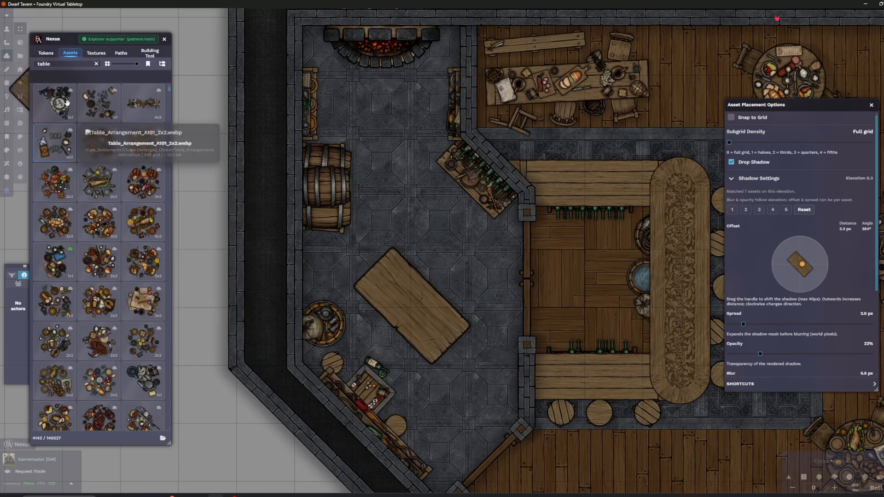
mouse_move(67, 102)
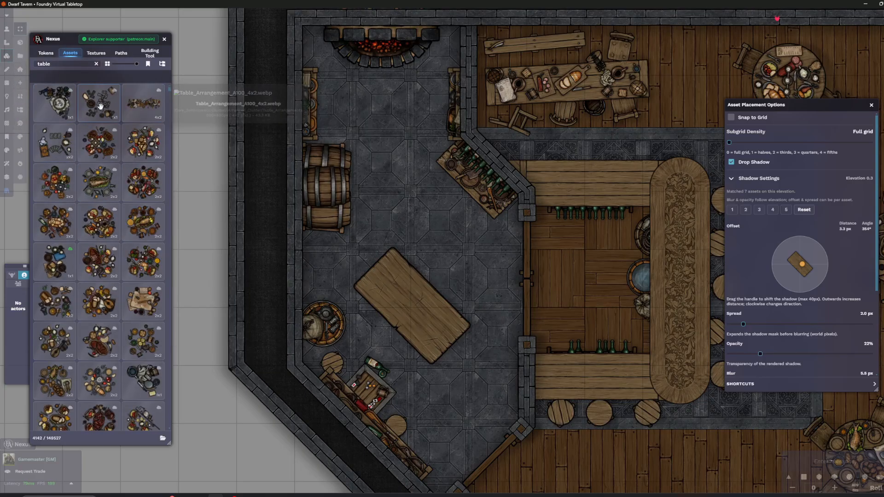
scroll(110, 313, "down", 5)
mouse_move(140, 290)
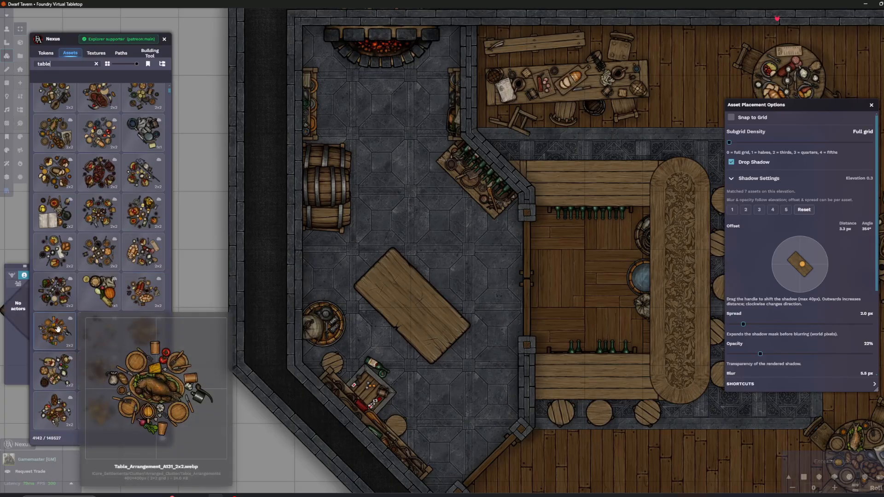
mouse_move(56, 295)
scroll(56, 295, "down", 3)
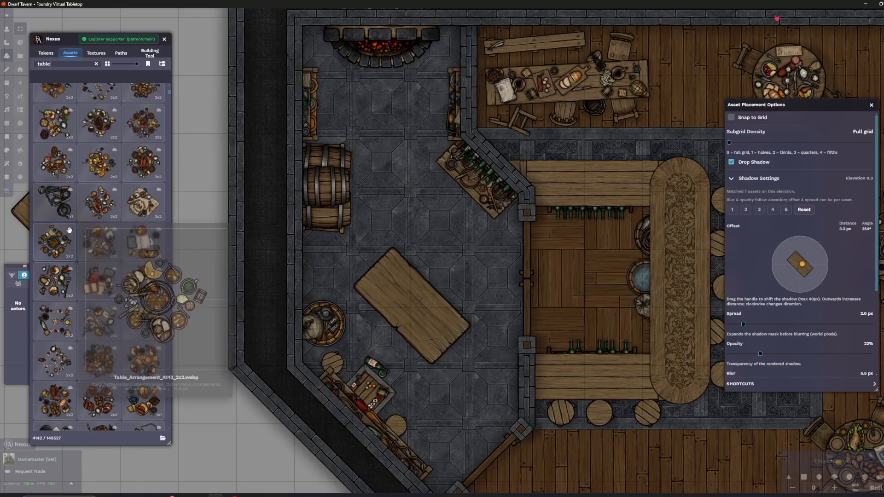
left_click(60, 198)
scroll(400, 279, "up", 3)
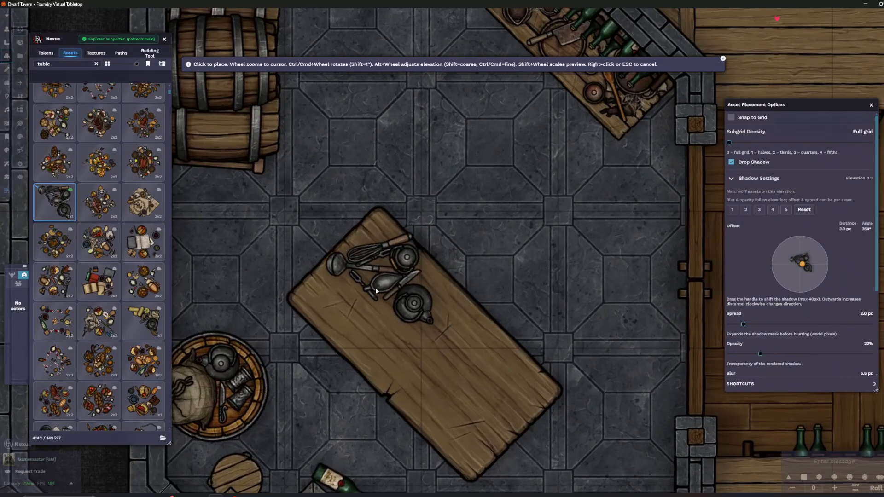
left_click(378, 286)
Place table arrangement A147 with soup and bread, scaled down and rotated, on the southeastern half of the kitchen table
mouse_move(90, 204)
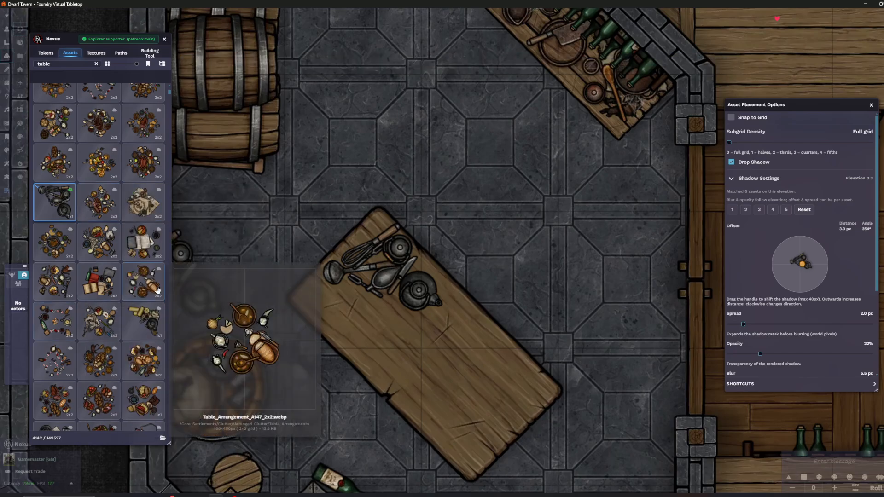
mouse_move(153, 239)
left_click(143, 281)
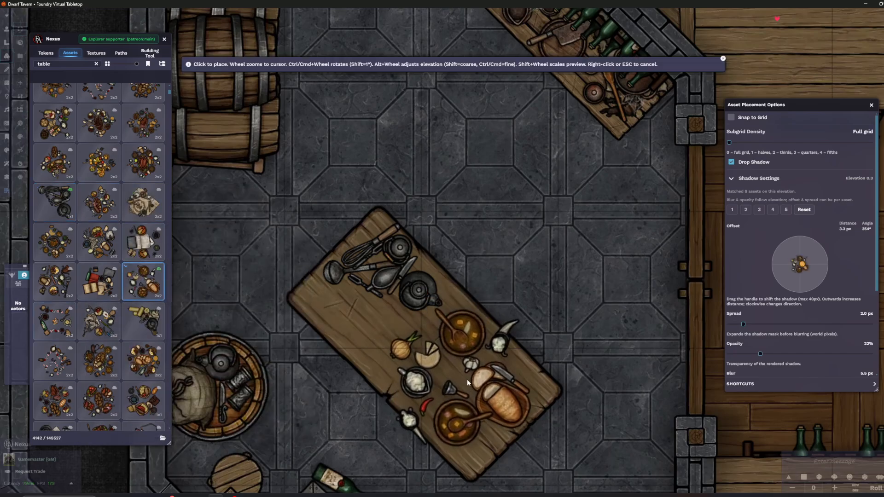
scroll(472, 383, "down", 2, "shift")
scroll(471, 383, "up", 2, "ctrl")
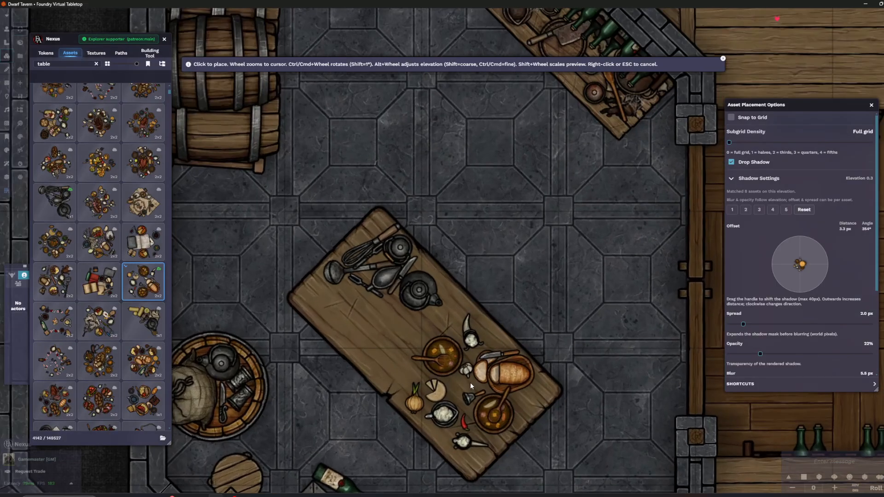
left_click(470, 382)
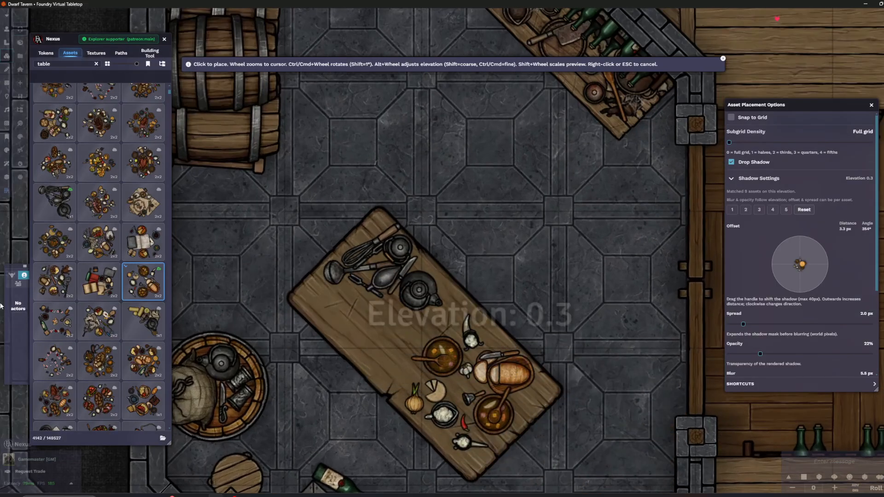
Look through the table arrangements for a different set of clutter that suits the kitchen table
scroll(262, 283, "down", 6)
key("w")
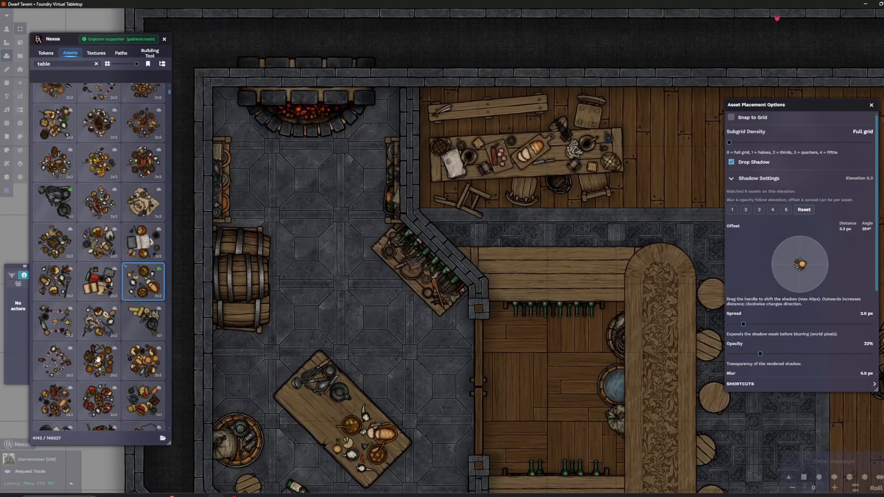
scroll(111, 352, "down", 2)
key("s")
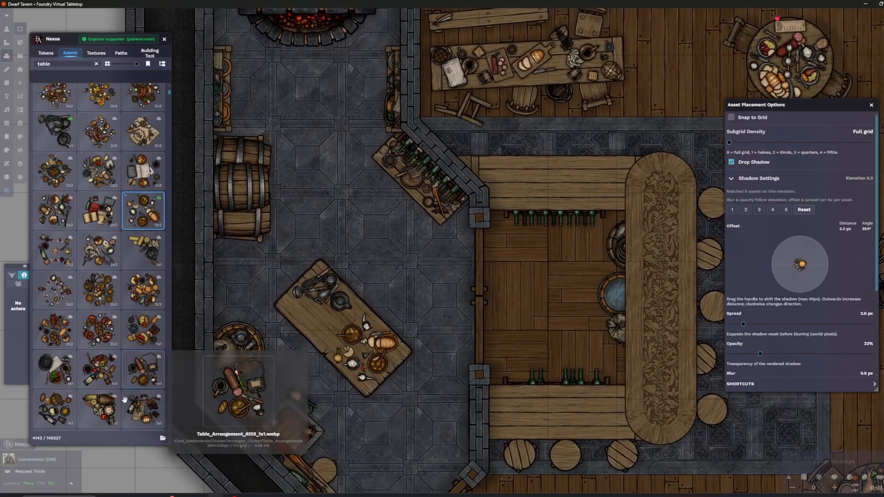
scroll(129, 342, "down", 1)
scroll(128, 341, "down", 3)
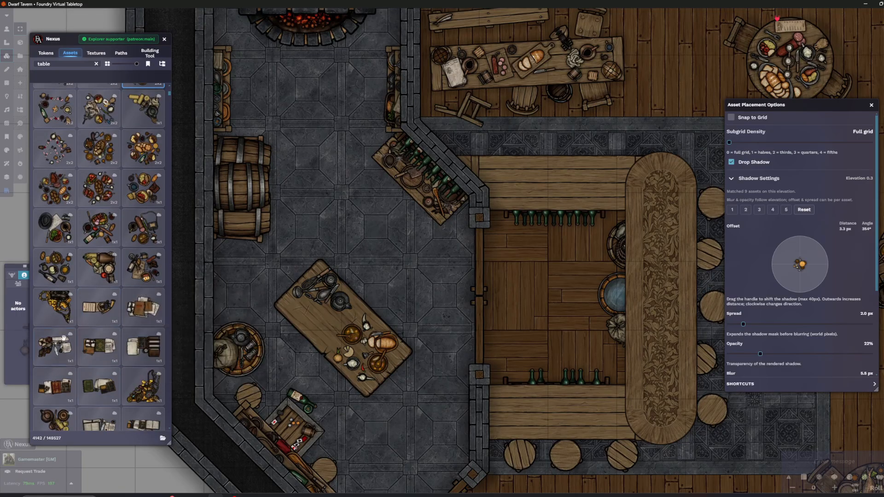
scroll(125, 329, "down", 3)
scroll(135, 317, "down", 6)
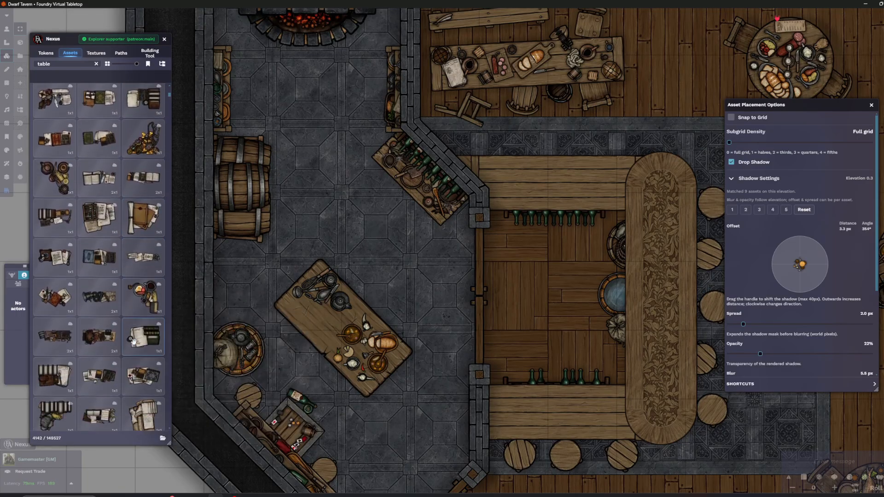
scroll(120, 317, "down", 6)
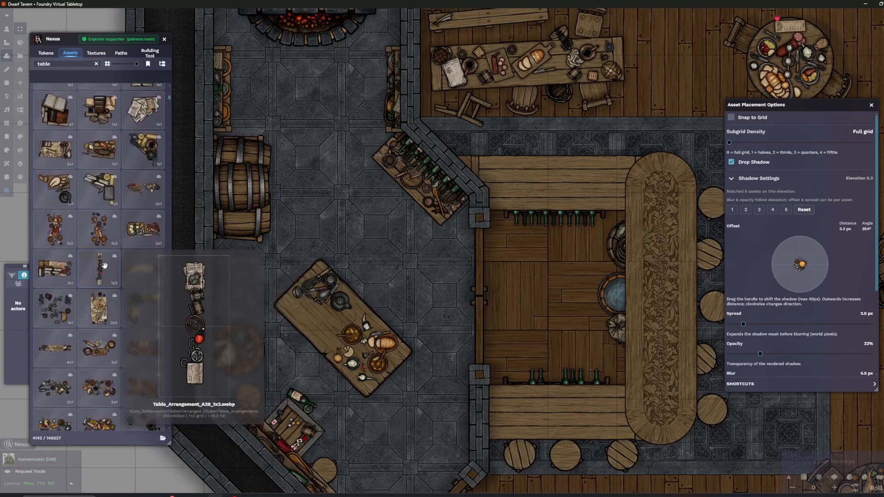
scroll(133, 299, "down", 5)
scroll(140, 294, "down", 4)
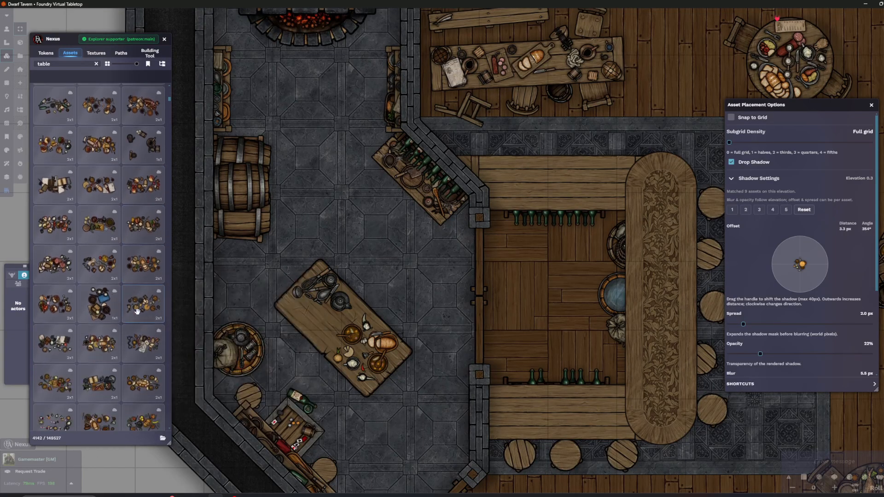
scroll(137, 311, "down", 4)
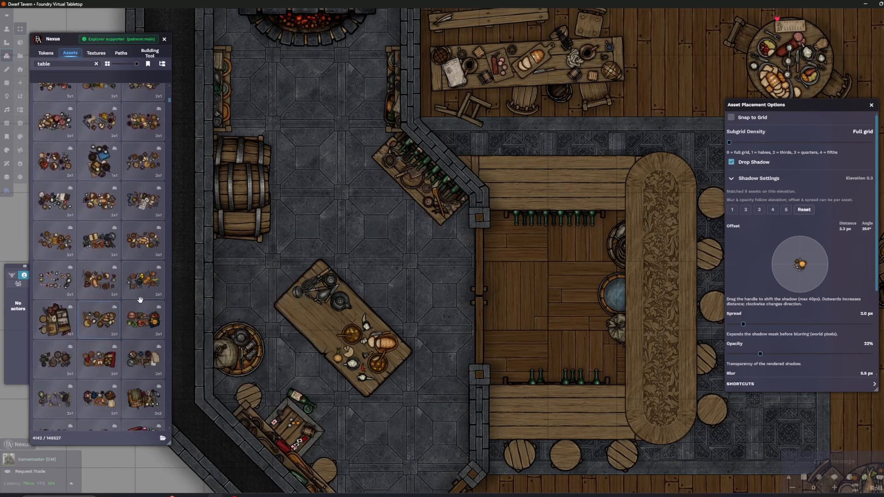
left_click_drag(317, 272, 337, 280)
scroll(143, 299, "down", 3)
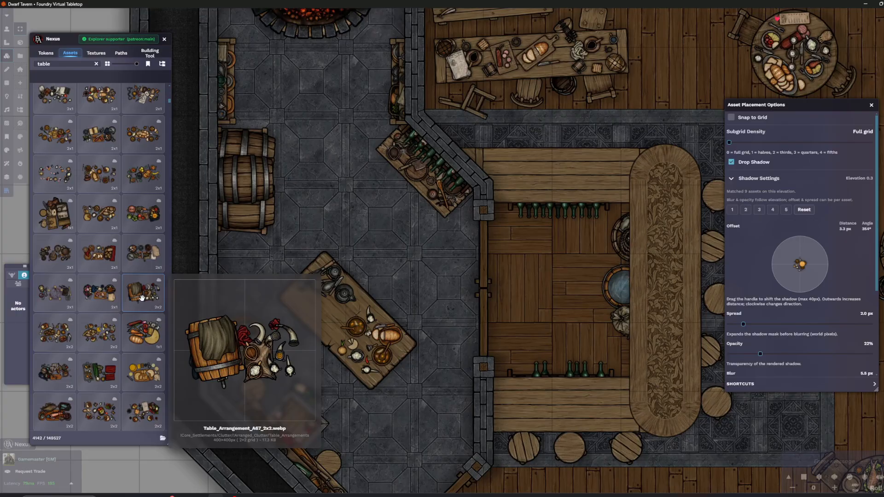
Place table arrangement A67 with the cloth-covered barrel, scaled down, on the kitchen table's southeastern half instead of the soup-and-bread set
left_click(143, 298)
scroll(391, 340, "up", 3)
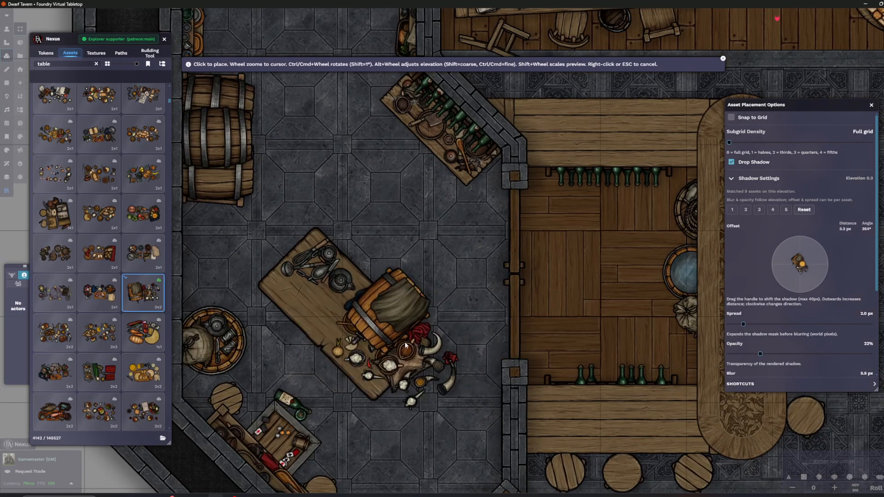
scroll(382, 346, "down", 5)
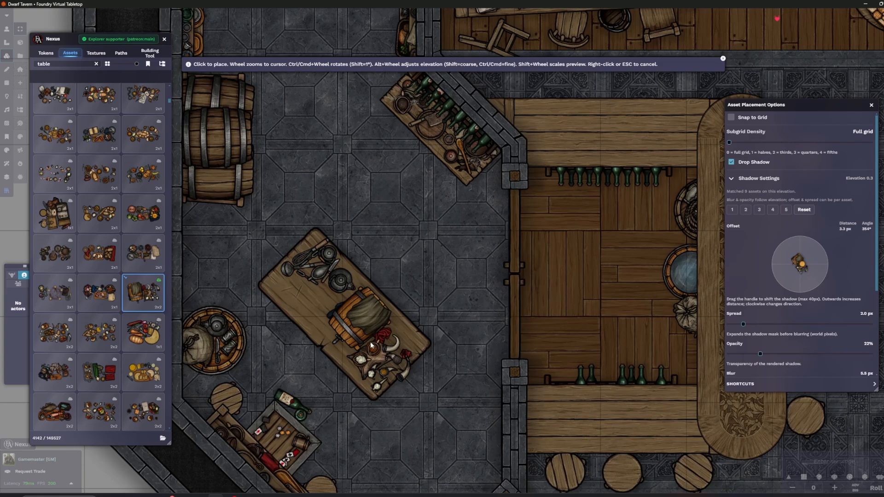
scroll(368, 347, "down", 4)
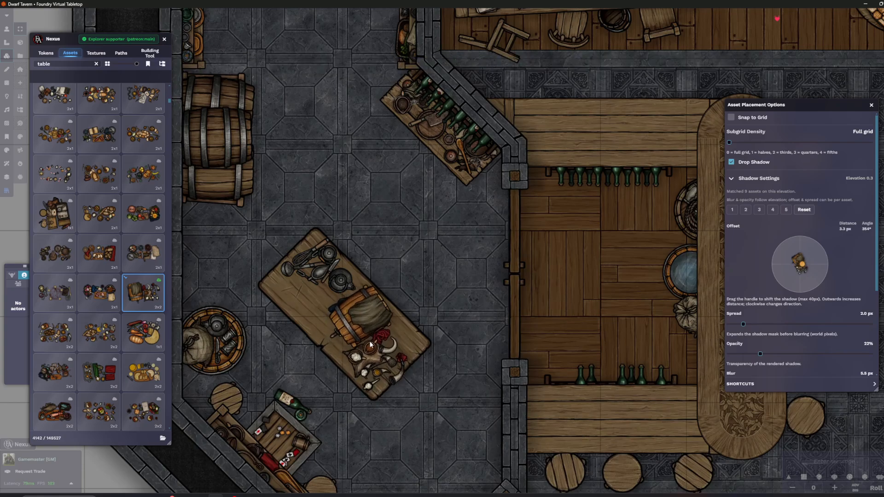
left_click(369, 338)
Stop placing the cloth-covered barrel arrangement and search the asset library for "mug" to find a mug for the bar
scroll(378, 276, "down", 5)
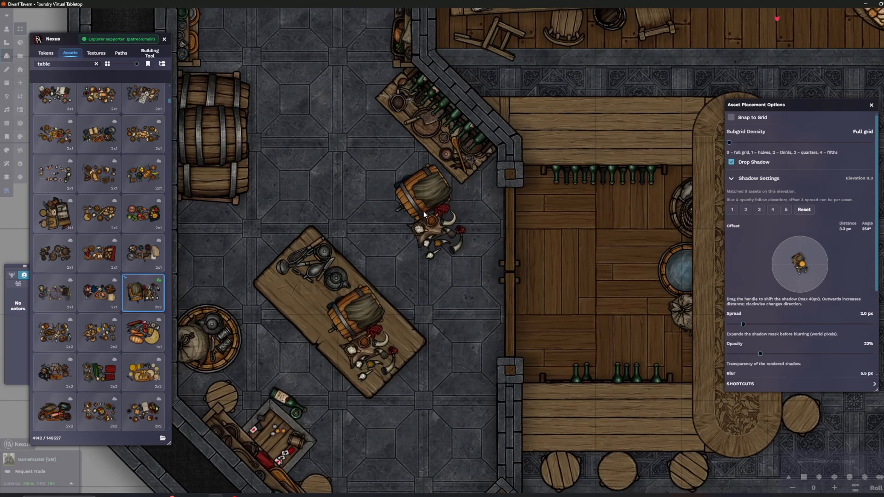
scroll(377, 253, "down", 5)
scroll(371, 343, "up", 6)
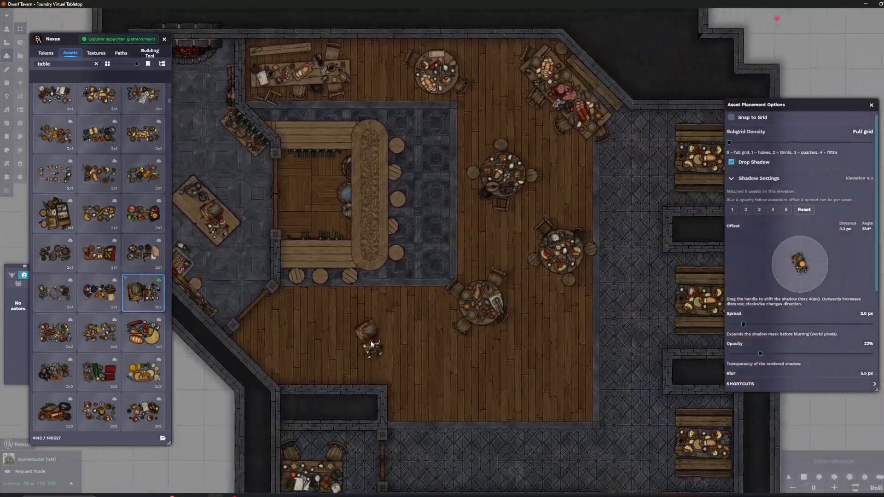
mouse_move(371, 344)
left_mouse_down()
mouse_move(354, 151)
mouse_move(355, 224)
mouse_move(327, 202)
mouse_move(368, 335)
left_mouse_up()
scroll(368, 335, "up", 5)
left_click_drag(327, 304, 397, 271)
left_click_drag(360, 248, 283, 278)
left_click_drag(69, 64, 22, 65)
type("mug")
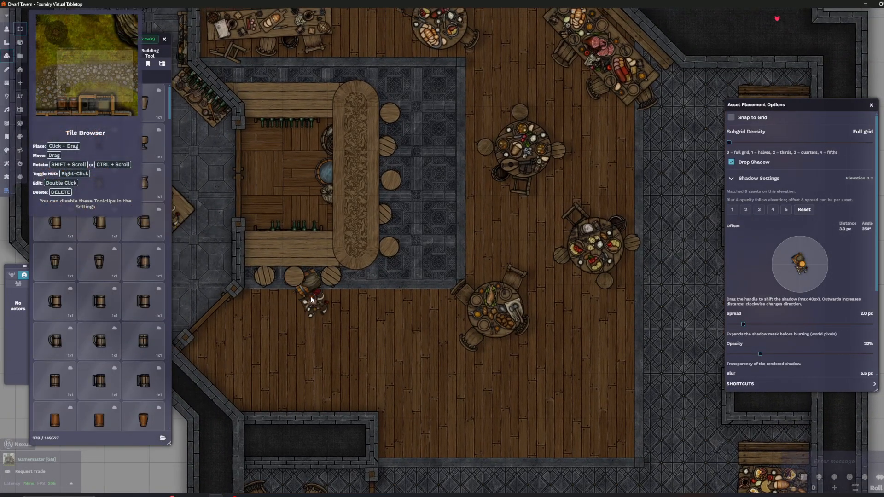
scroll(116, 260, "down", 10)
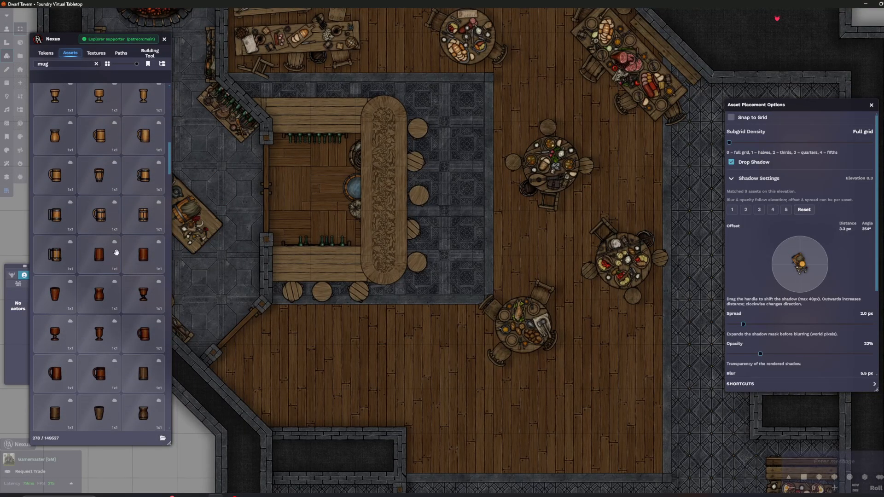
scroll(121, 246, "down", 4)
Place three different foam-topped mugs in a row along the northern and middle part of the long bar counter
left_click(142, 185)
scroll(348, 113, "up", 8)
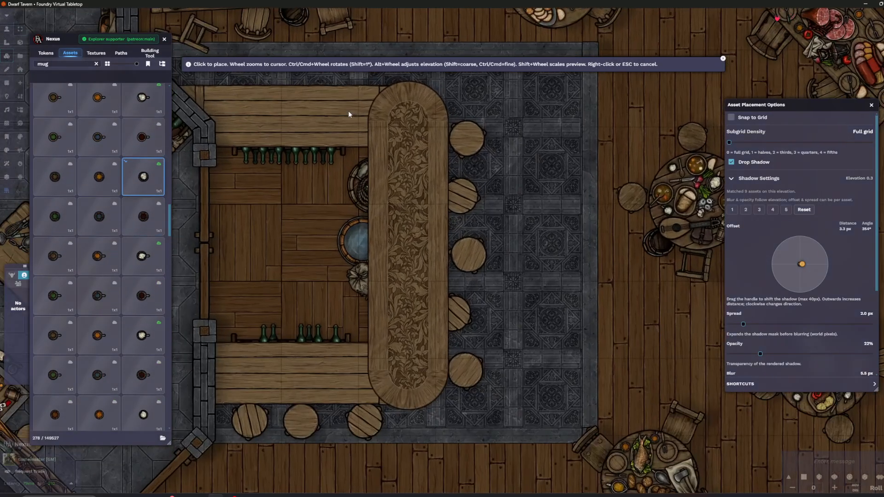
scroll(346, 115, "up", 1)
scroll(346, 115, "up", 1)
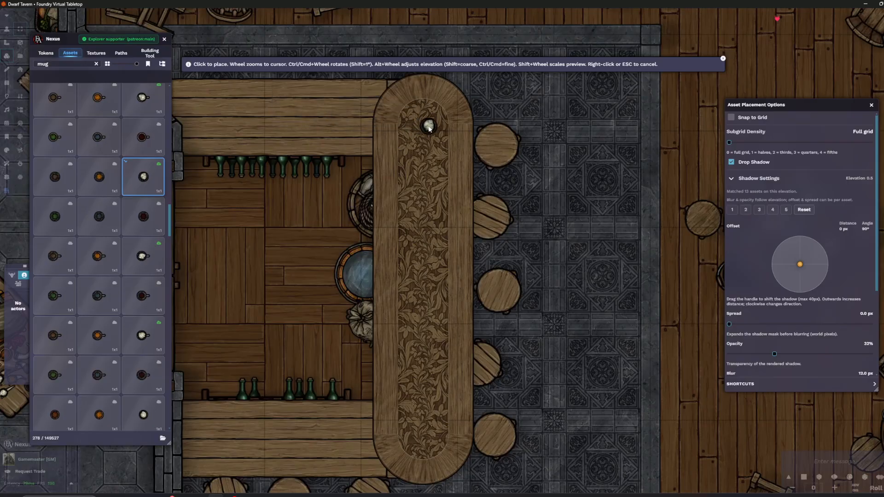
left_click(143, 256)
scroll(436, 212, "up", 3)
left_click(444, 203)
left_click(142, 335)
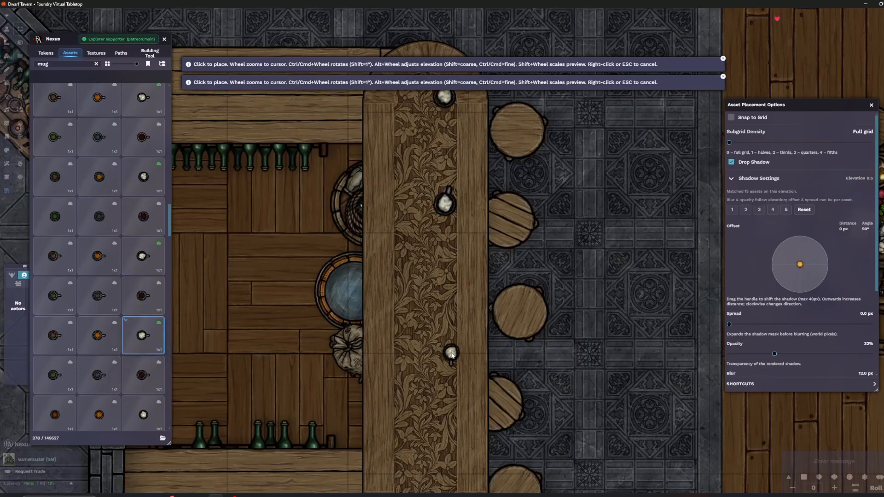
Place an orange-filled mug plus a grey and a blue upright bottle from a "bottle" search on the bar's southern counter
scroll(155, 369, "down", 2)
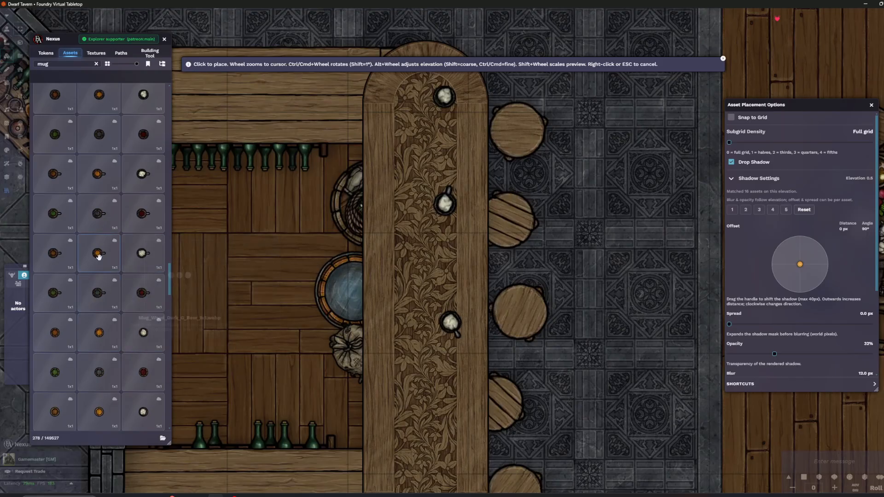
left_click(99, 256)
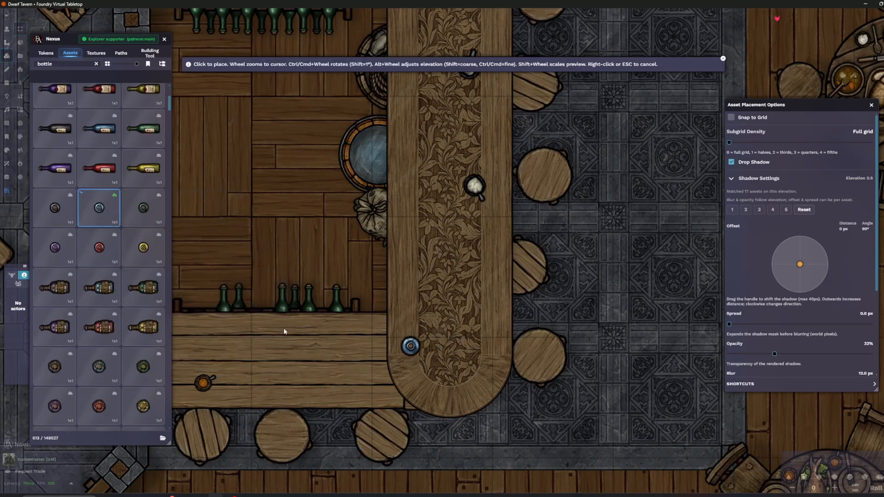
left_click(137, 214, "ctrl")
left_click(60, 211, "ctrl")
left_click(265, 373)
left_click(359, 379)
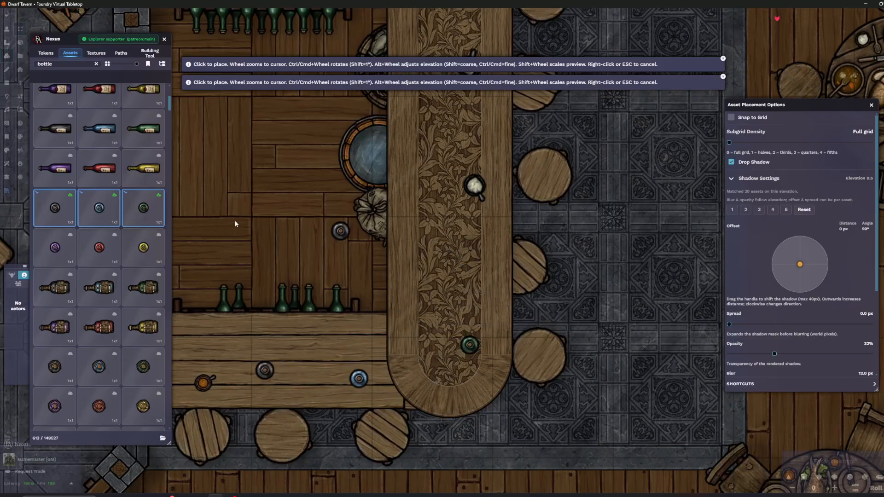
Place two green upright bottles on the southern part of the long bar counter
left_click(154, 211)
left_click_drag(421, 253, 424, 325)
left_click(463, 321)
scroll(460, 318, "down", 6)
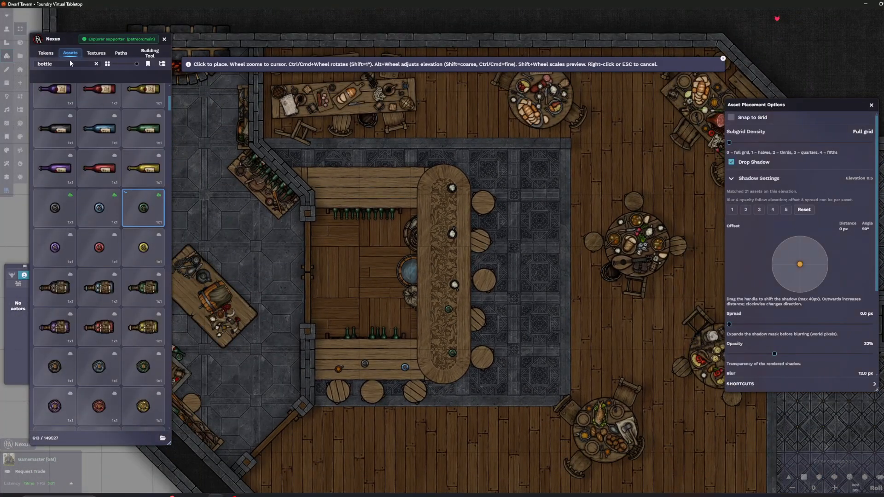
Search the assets for "food plate" and place the brown stew plate between the bottles on the bar's southern counter
type("food plate")
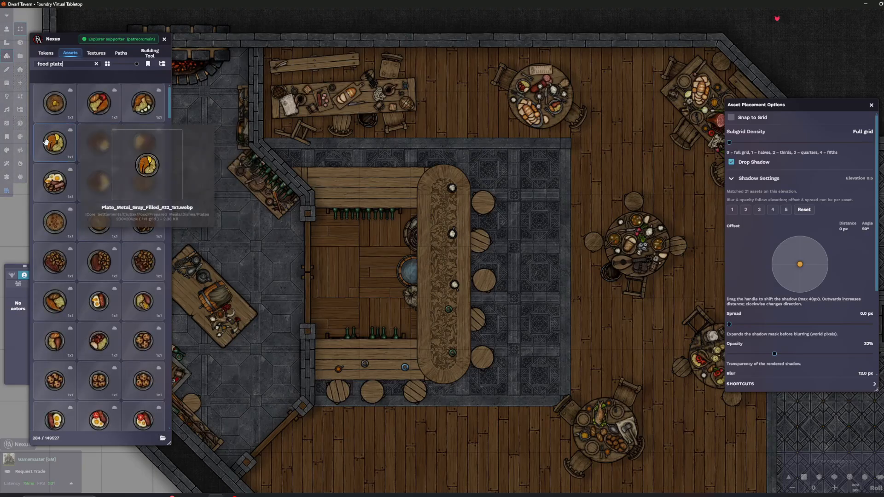
left_click(55, 102)
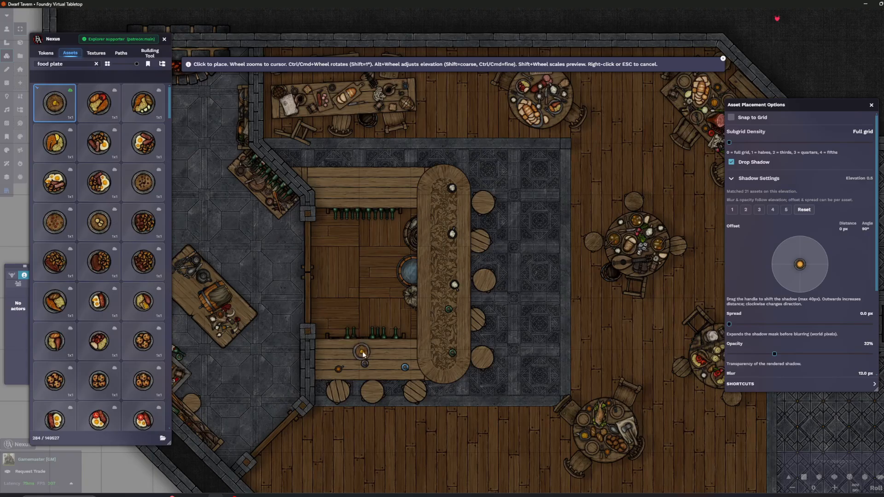
scroll(364, 352, "up", 5)
left_click(409, 388)
Place three filled plates along the long bar counter: rusty plate A11 to the south, bacon and egg midway, gray plate B16 to the north
scroll(90, 229, "down", 3)
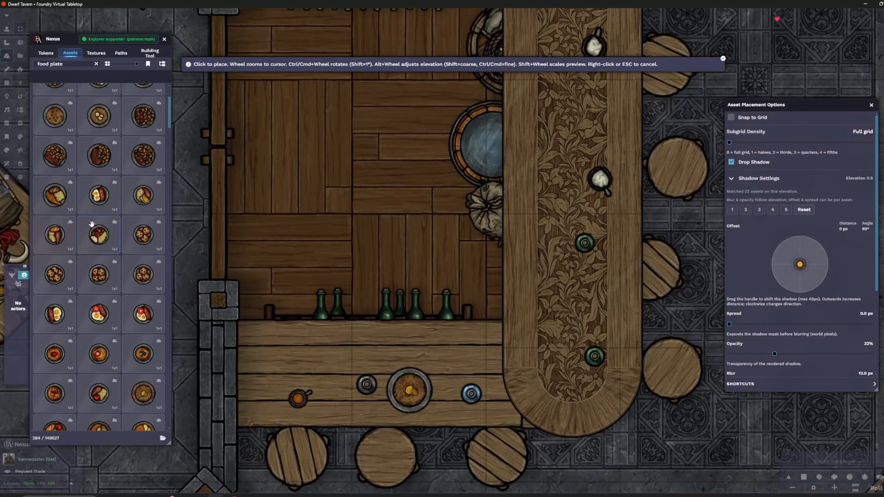
left_click(143, 395)
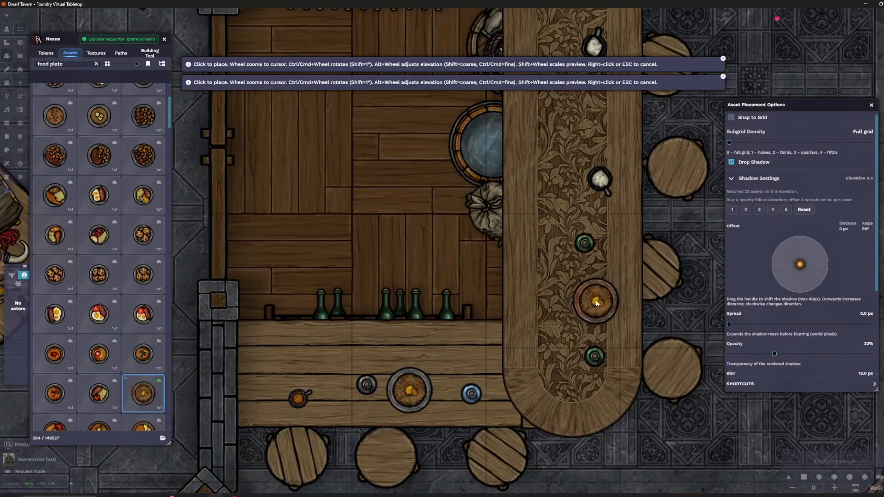
scroll(85, 383, "down", 1)
left_click(99, 397)
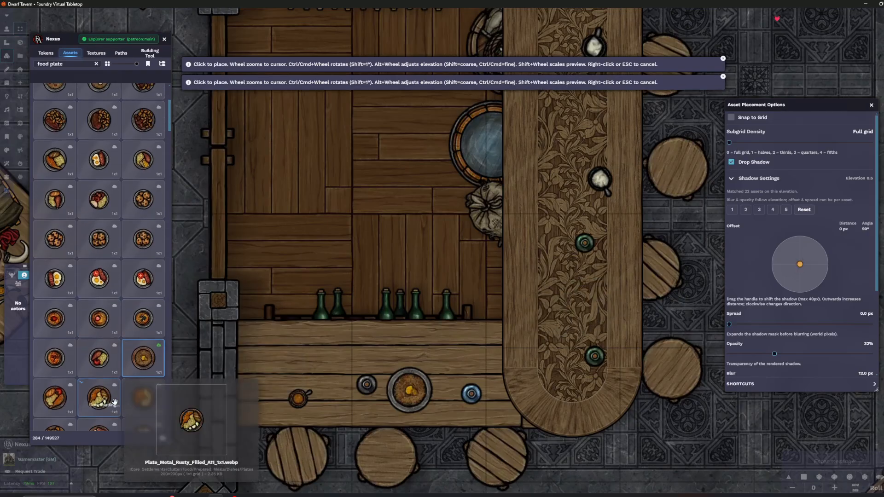
left_click(96, 287)
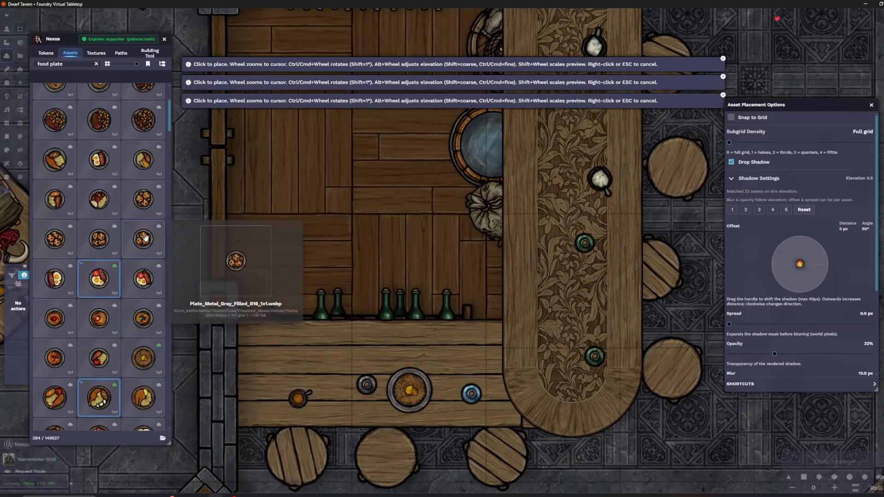
left_click(145, 238)
left_click(598, 323)
left_click_drag(535, 213, 546, 274)
left_click(589, 210)
left_click_drag(571, 138, 485, 217)
left_click(506, 141)
Search the assets for "fork" and place rotated forks beside the plates on the long and southern bar counters
scroll(497, 343, "down", 5)
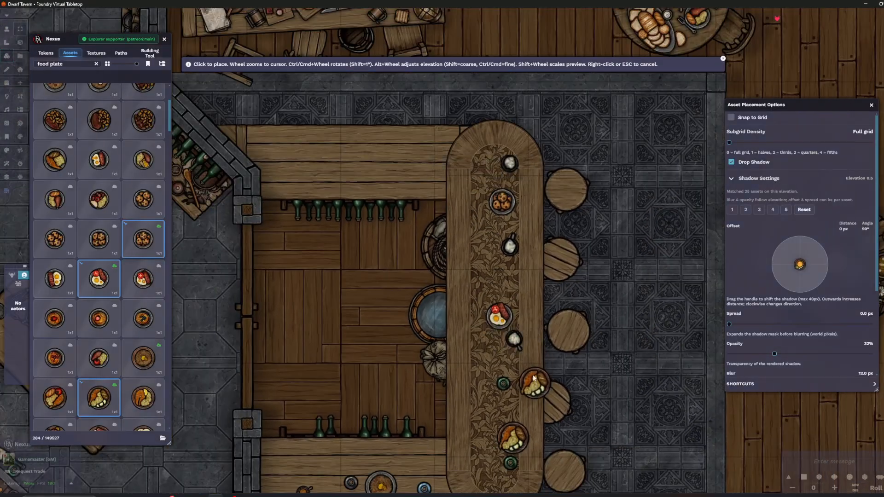
scroll(536, 384, "down", 4)
left_click_drag(535, 383, 499, 328)
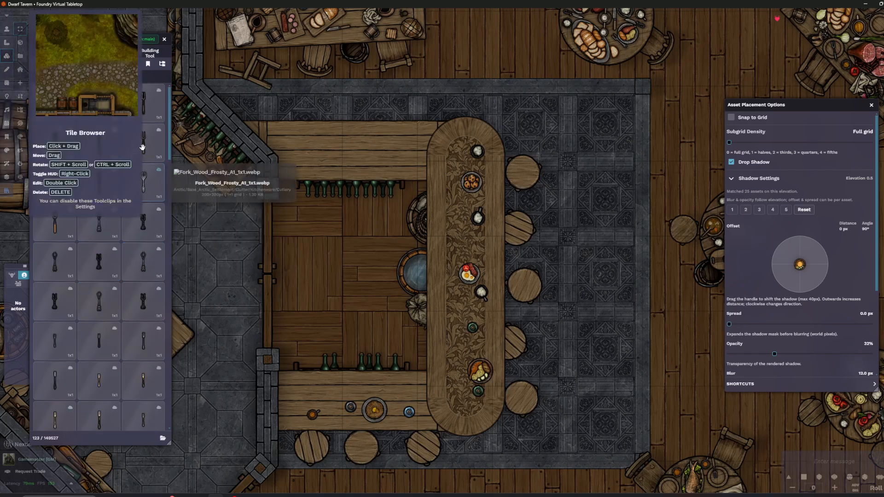
left_click(142, 147)
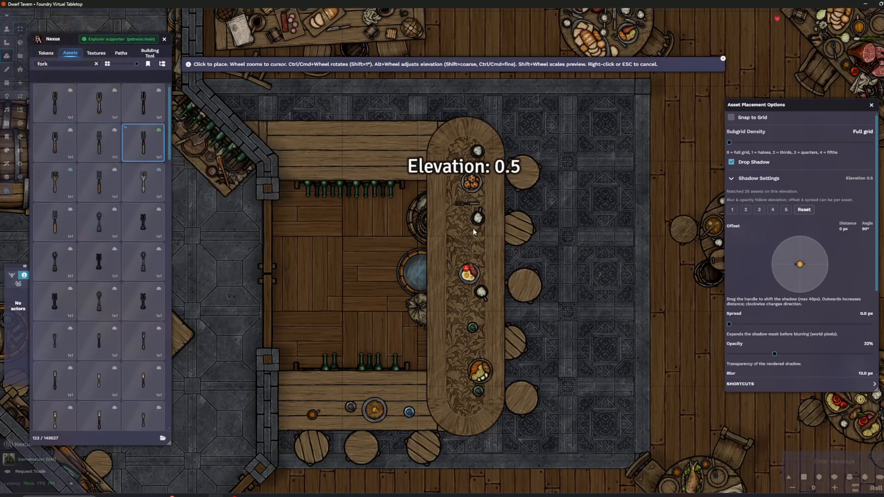
left_click(460, 287)
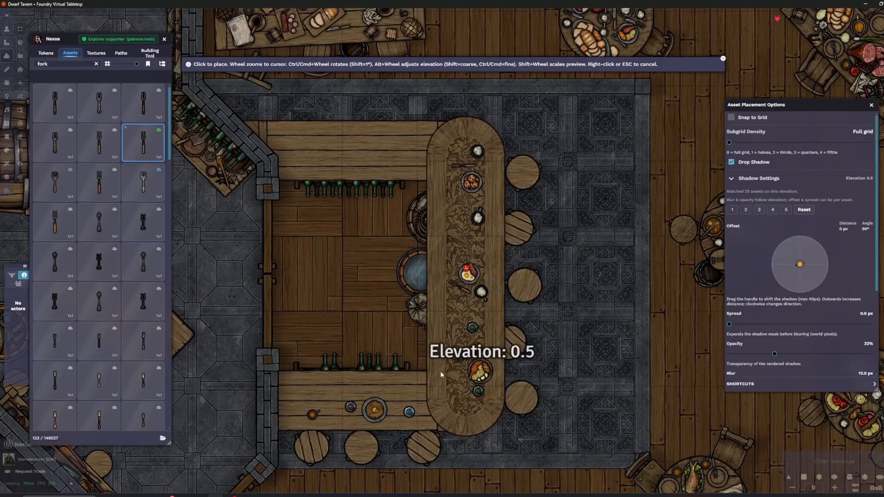
left_click(393, 405)
scroll(322, 406, "down", 4)
right_click(322, 406)
scroll(77, 281, "down", 5)
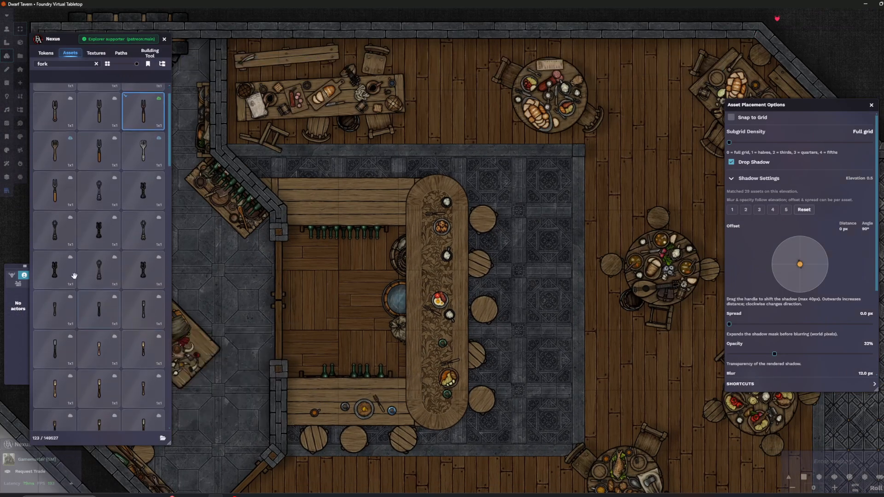
Search the assets for "lantern" and pick the square dark metal wall lantern seen from above
scroll(74, 237, "down", 5)
scroll(301, 255, "down", 5)
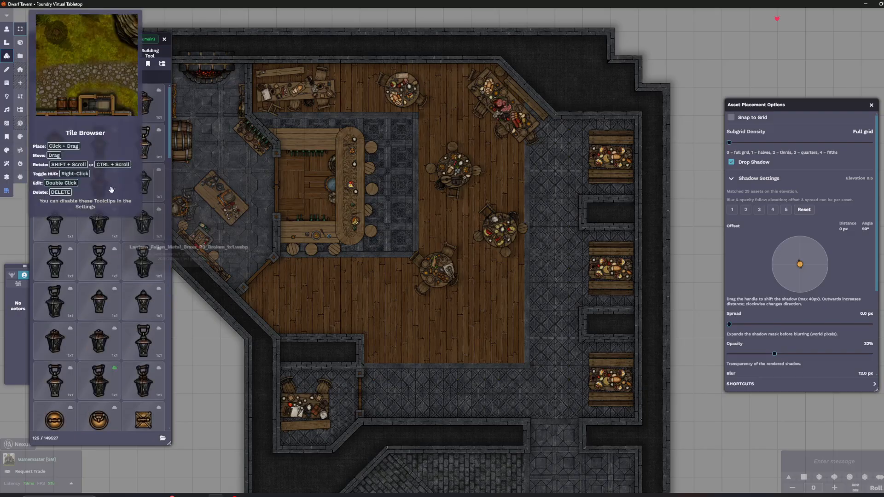
scroll(133, 245, "down", 8)
scroll(134, 310, "down", 10)
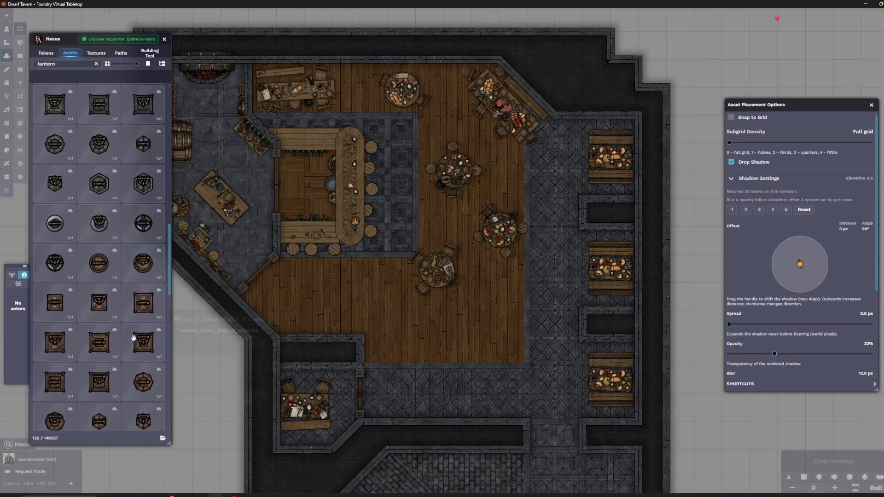
scroll(113, 274, "down", 5)
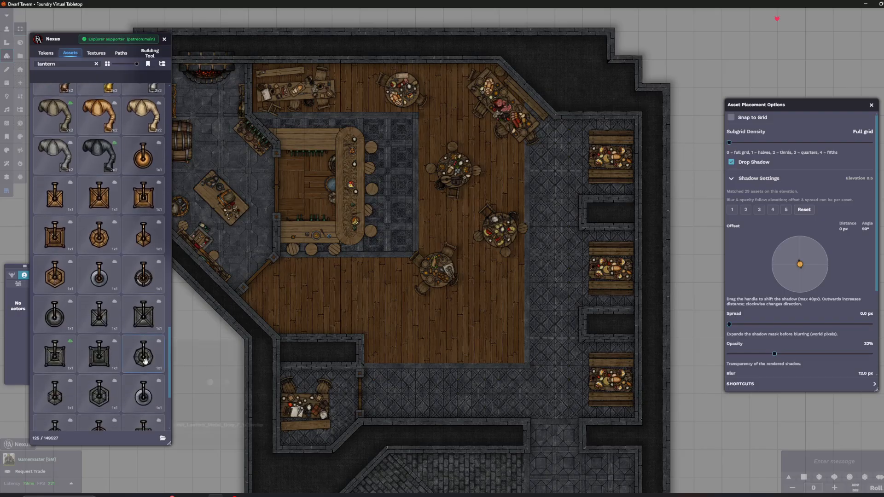
left_click(54, 326)
Place the lantern at elevation 1.2 with 1/4 grid snapping against the eastern face of the wall block southwest of the dining floor
scroll(368, 359, "up", 3)
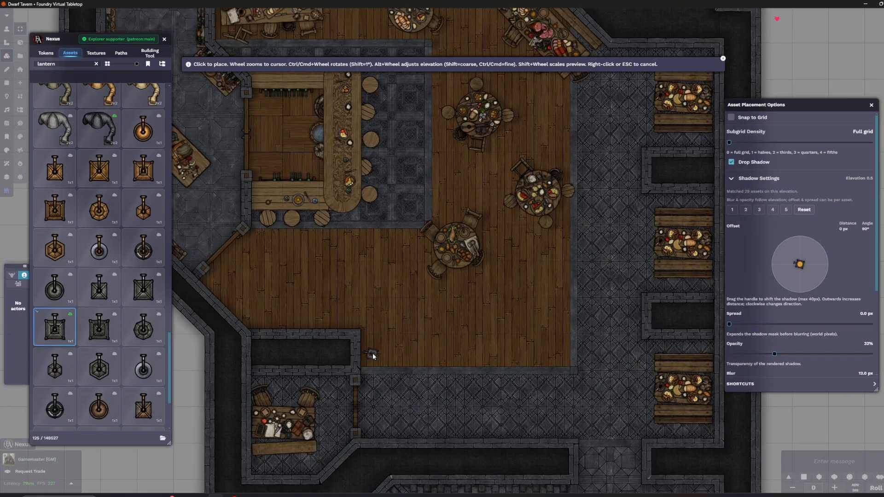
scroll(374, 356, "up", 4)
scroll(373, 356, "up", 3)
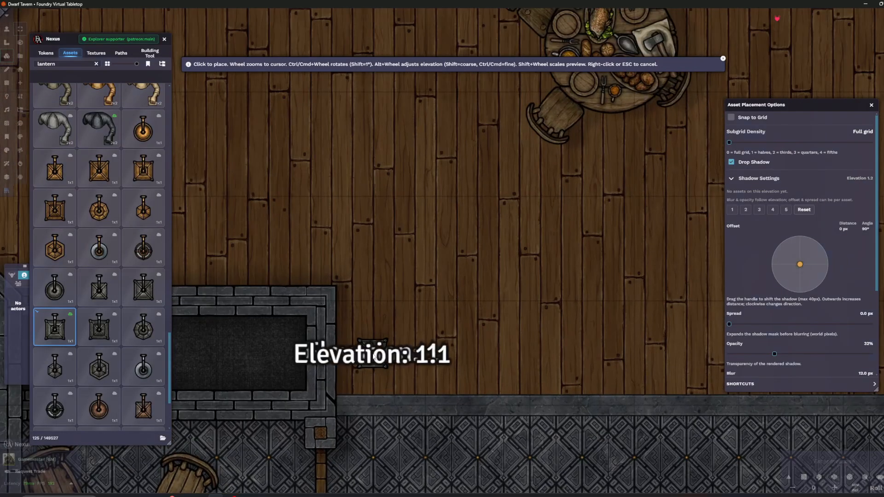
left_click(731, 117)
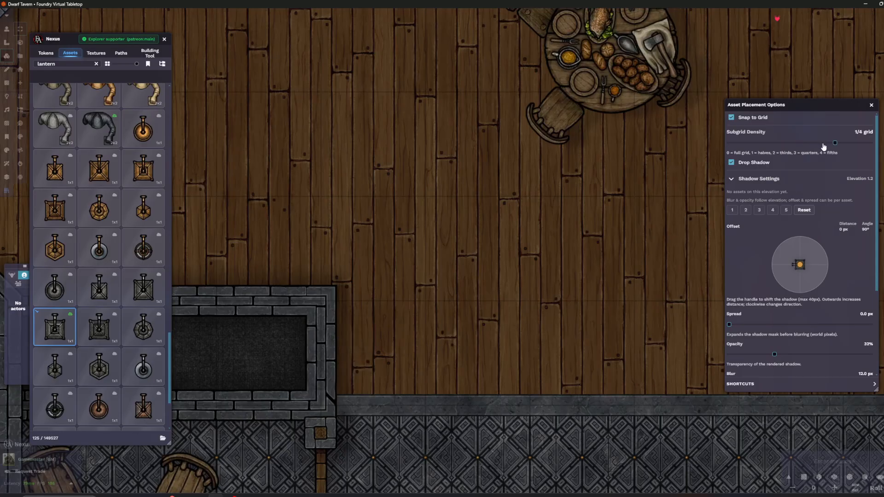
scroll(358, 363, "down", 5)
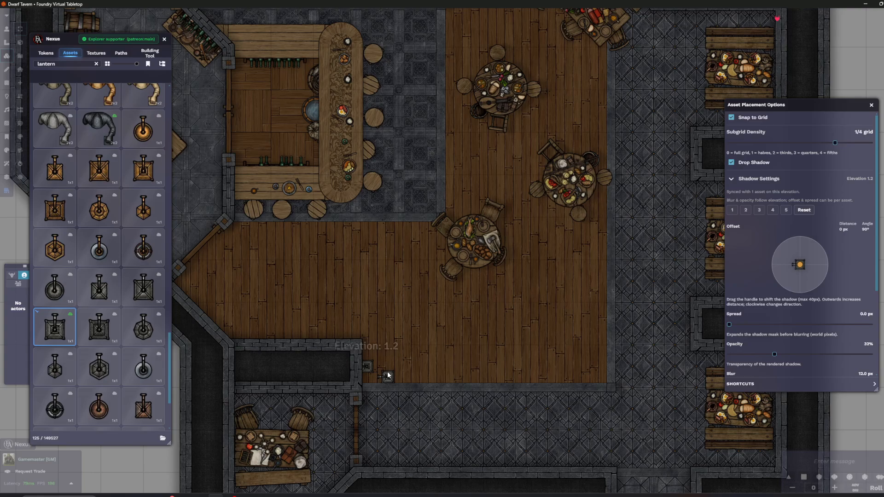
scroll(360, 369, "up", 5)
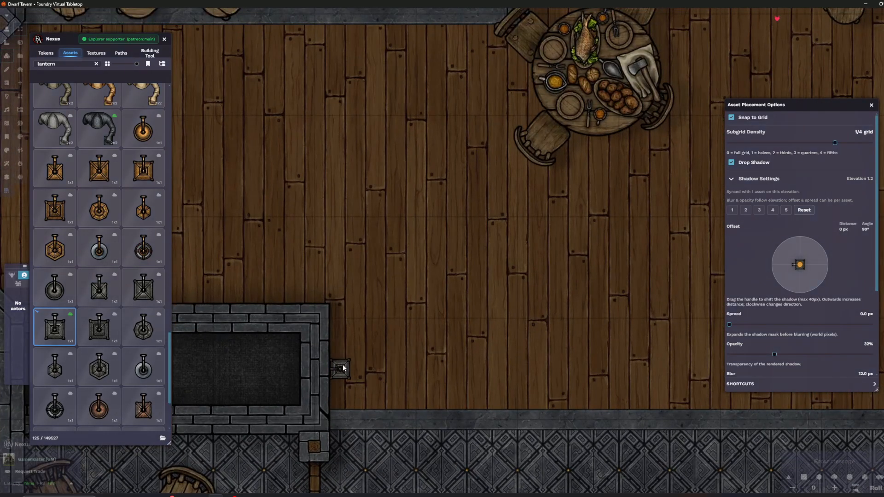
left_click(343, 369)
Place rotated lanterns on the western ends of the two stone partitions between the eastern booths
scroll(478, 373, "down", 3)
left_click_drag(468, 419, 370, 226)
scroll(370, 226, "down", 3)
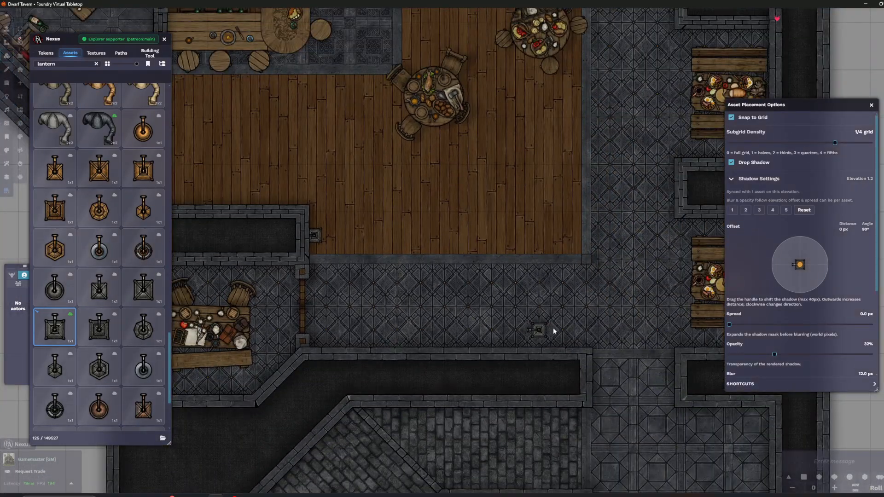
left_click_drag(549, 330, 449, 306)
scroll(428, 310, "up", 5)
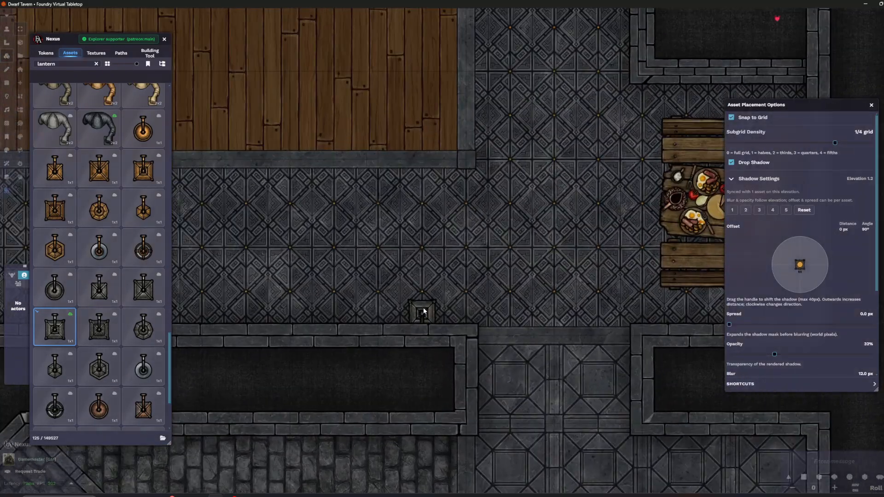
left_click_drag(450, 271, 396, 392)
scroll(544, 155, "up", 6)
left_click(561, 153)
left_click_drag(557, 165, 495, 379)
scroll(495, 380, "down", 5)
left_click_drag(516, 134, 509, 182)
left_click(515, 172)
Place a lantern, rotated to match the wall, on the diagonal stone wall northwest of the bar
left_click_drag(490, 260, 477, 357)
left_click_drag(479, 171, 475, 212)
scroll(479, 230, "down", 4)
left_click_drag(409, 380, 582, 311)
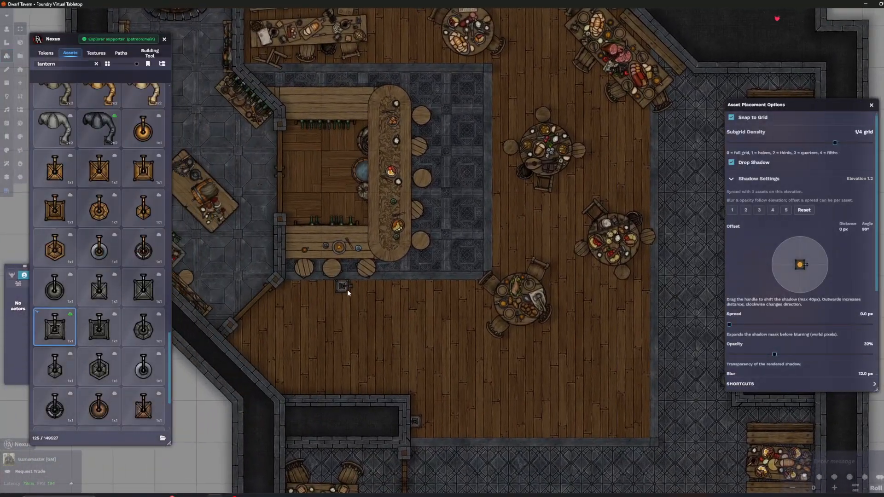
scroll(318, 271, "down", 3)
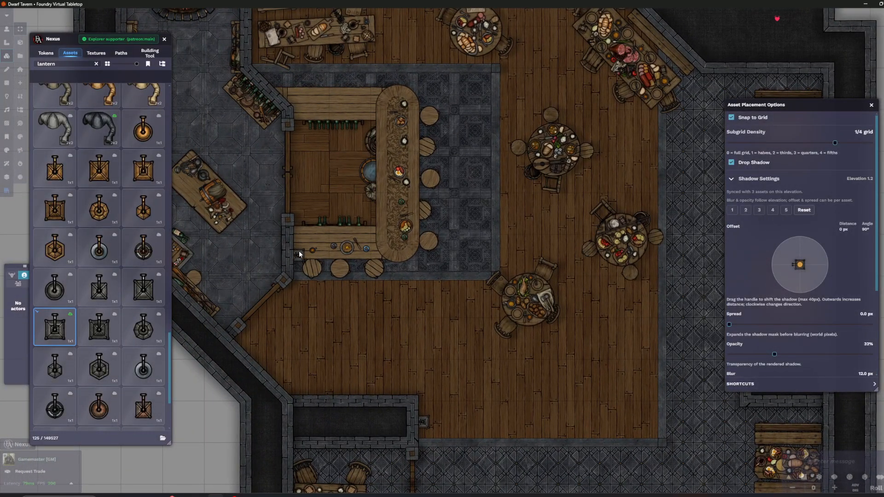
scroll(281, 90, "up", 3)
scroll(278, 84, "up", 5)
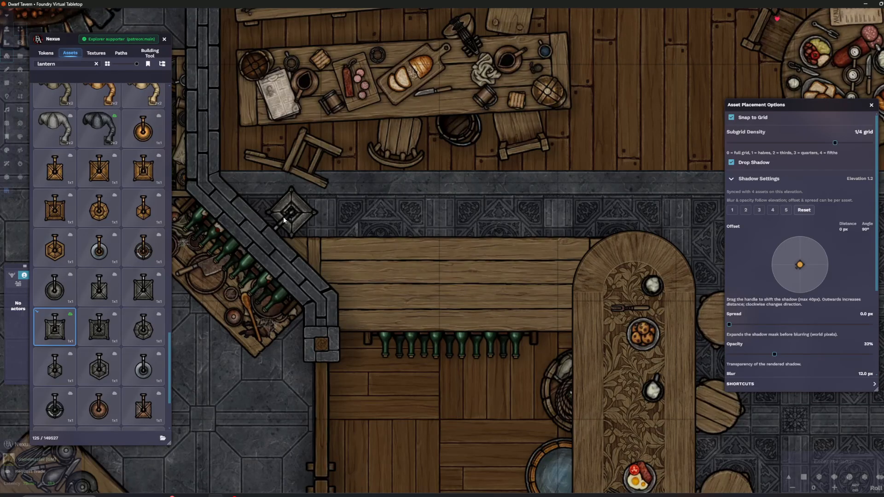
Place lanterns on the diagonal wall northwest of the bar and on both faces of the wall beside the bar's south counter
left_click(283, 220)
scroll(284, 220, "down", 4)
left_click_drag(283, 221, 474, 180)
scroll(299, 221, "down", 4)
left_click_drag(311, 264, 300, 168)
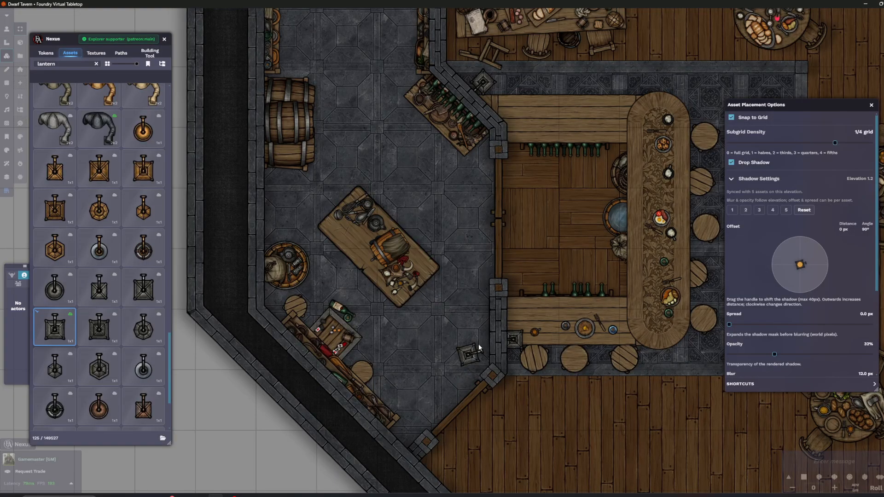
left_click_drag(465, 244, 469, 299)
scroll(451, 173, "up", 3)
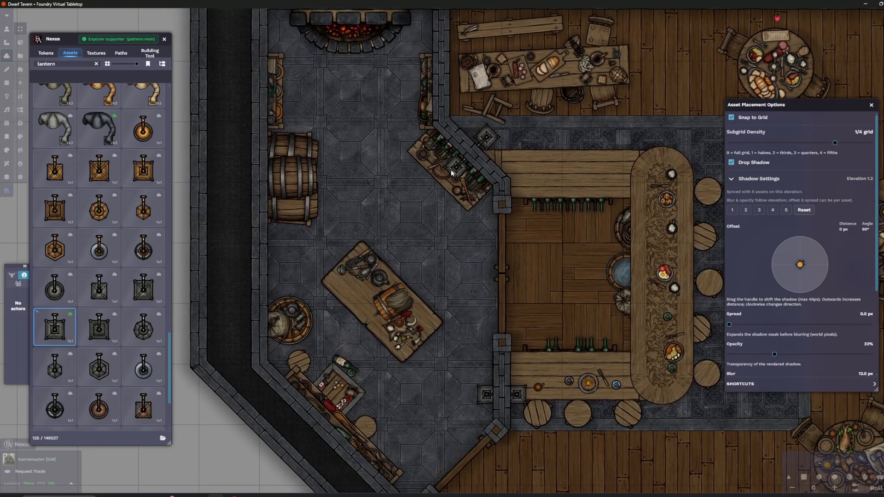
Place rotated lanterns in the kitchen on the diagonal wall above the bottle table and on the west wall above the round basket
left_click_drag(348, 122, 362, 159)
scroll(354, 99, "down", 3)
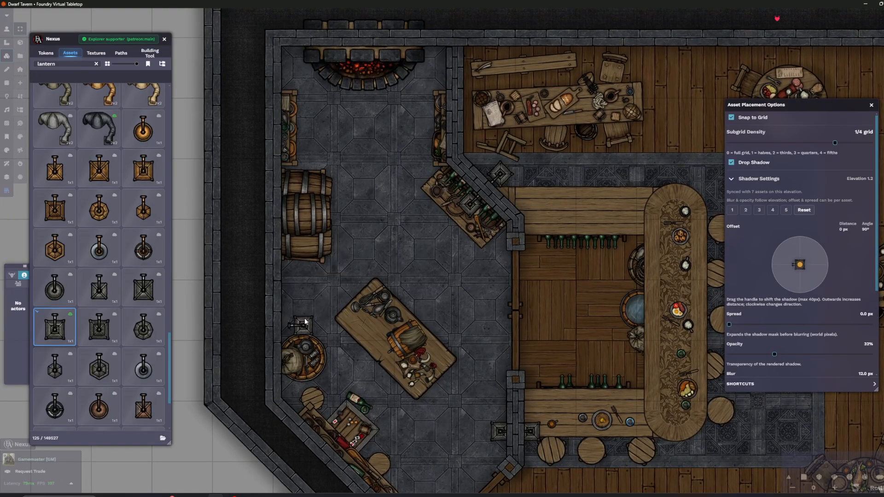
scroll(341, 340, "down", 8)
Mount exterior lanterns on the walls either side of the tavern's diagonal entrance, each rotated to match its wall
left_click_drag(343, 341, 272, 177)
left_click_drag(395, 310, 348, 175)
scroll(343, 329, "up", 10)
left_click_drag(341, 349, 480, 229)
scroll(351, 317, "down", 4)
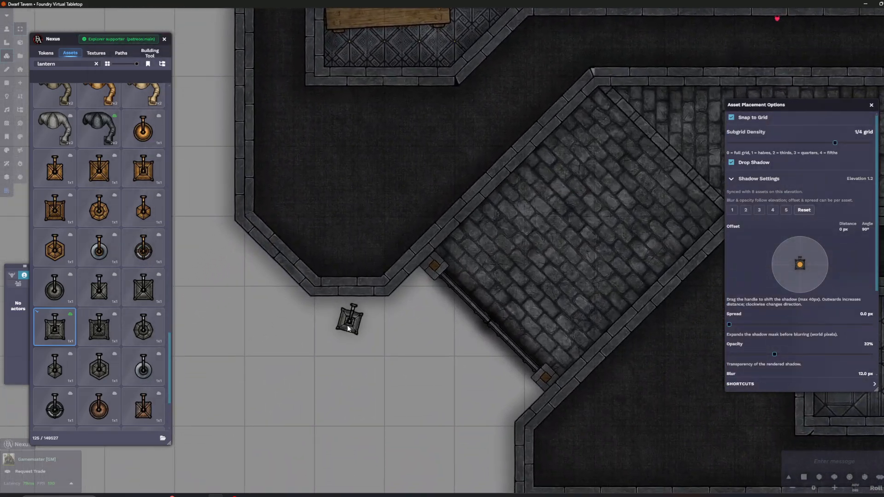
left_click(351, 308)
left_click_drag(449, 435, 419, 311)
scroll(465, 319, "down", 5)
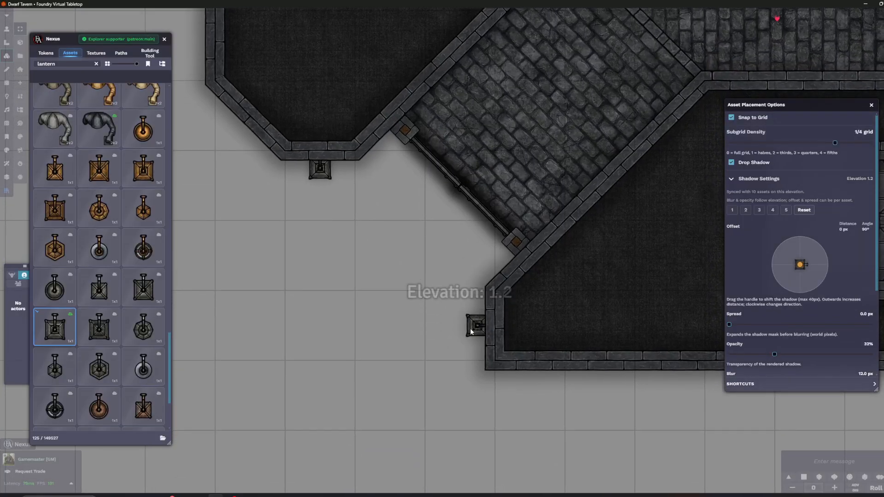
Place rotated lanterns on the entrance passage's diagonal and south walls and, without grid snapping, on the wall end facing the tiled hall
left_click_drag(503, 208, 301, 299)
scroll(371, 242, "down", 3)
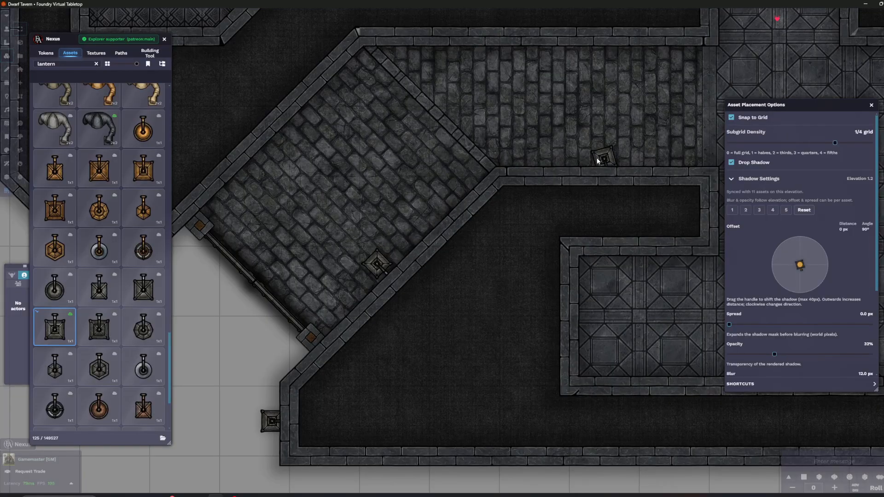
scroll(632, 146, "up", 10)
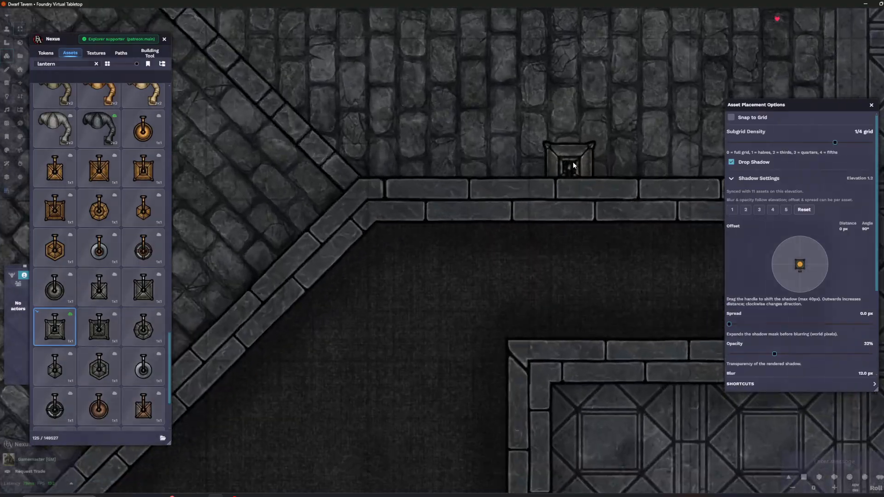
left_click(604, 145)
scroll(381, 147, "down", 6)
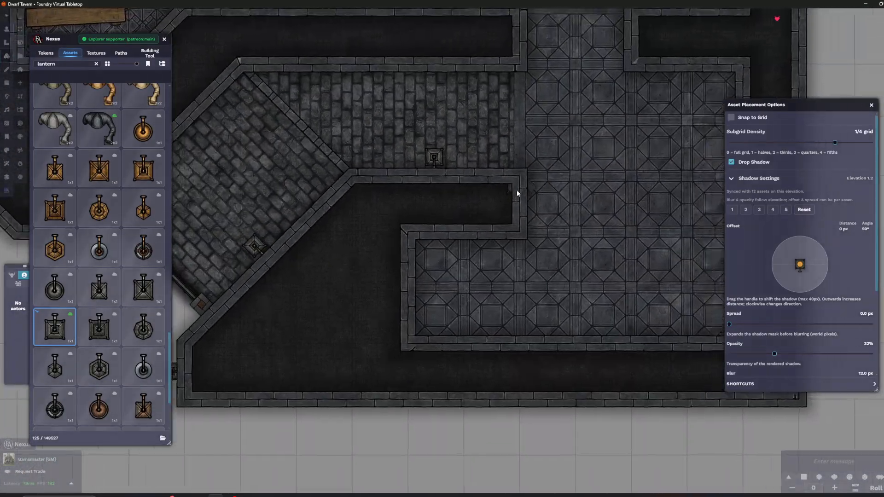
scroll(517, 191, "up", 6)
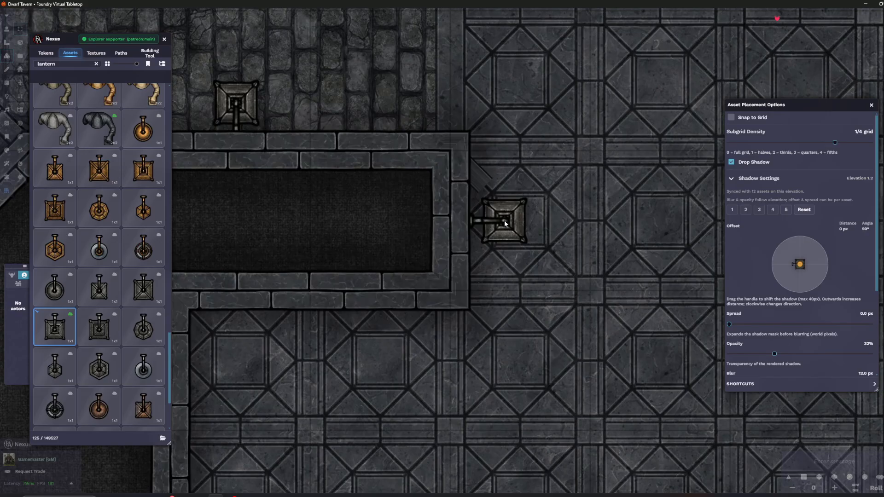
scroll(507, 230, "down", 5)
Place lanterns with grid snapping on the walls either side of the opening between the tiled hall and the dining area
scroll(480, 214, "up", 5)
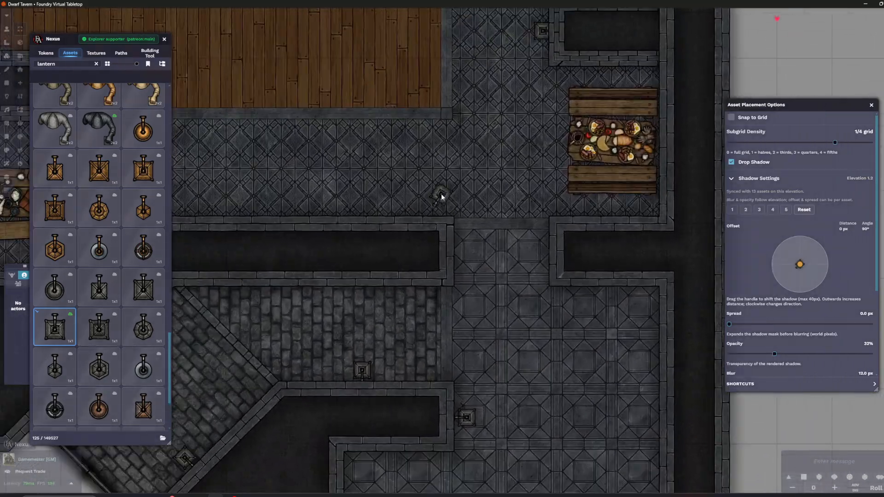
scroll(428, 189, "up", 3)
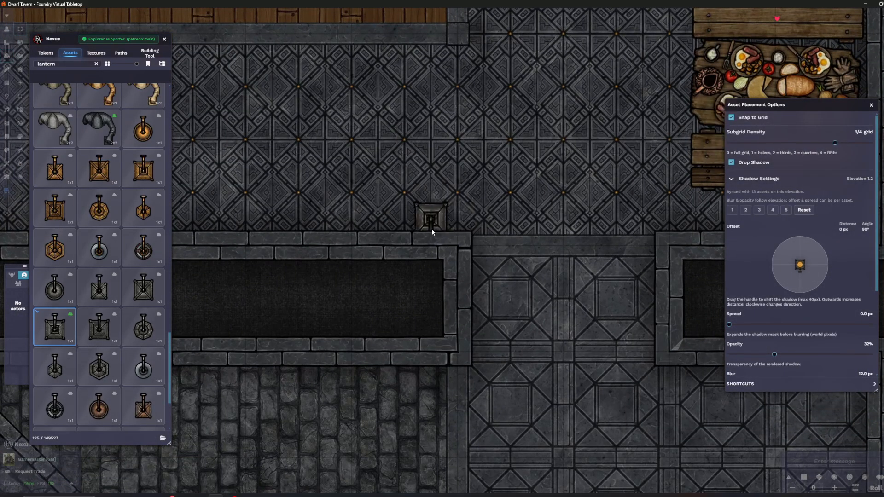
scroll(465, 223, "down", 5)
scroll(583, 205, "up", 5)
left_click(598, 221)
Place a rotated lantern on the diagonal wall of the southwest booth and end the asset placement
scroll(577, 211, "down", 3)
scroll(506, 189, "down", 5)
scroll(388, 226, "up", 6)
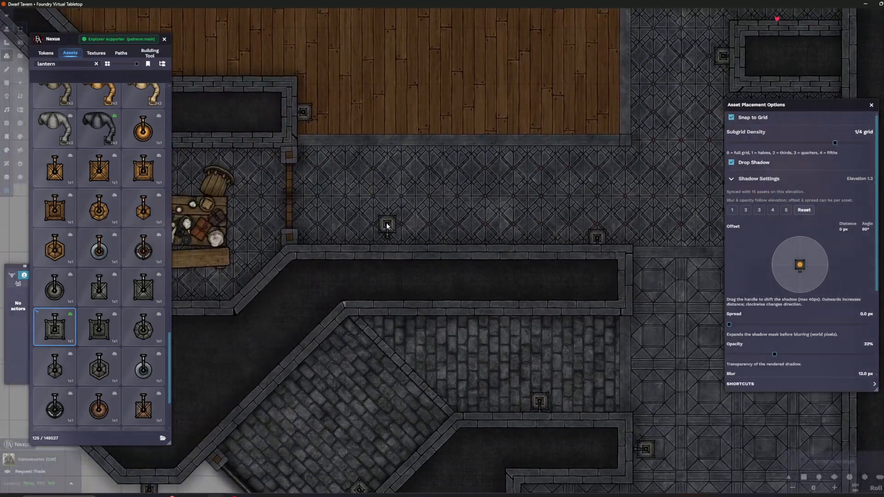
scroll(315, 224, "down", 5)
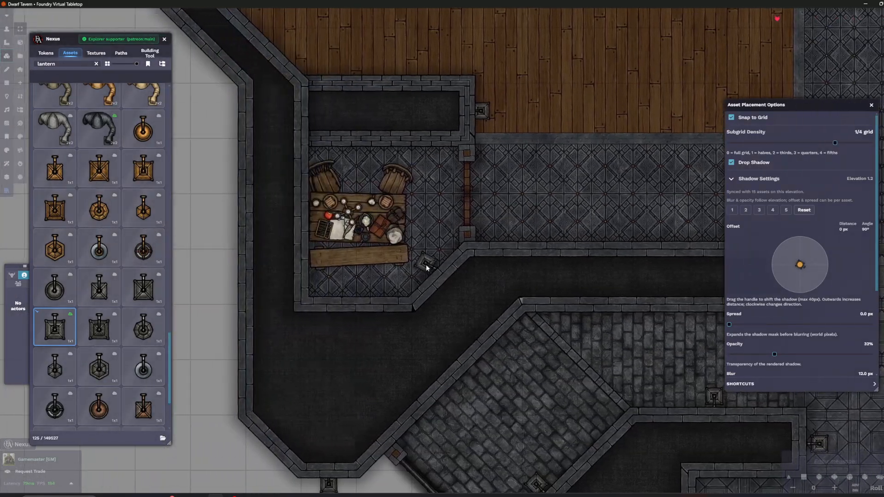
scroll(541, 215, "down", 3)
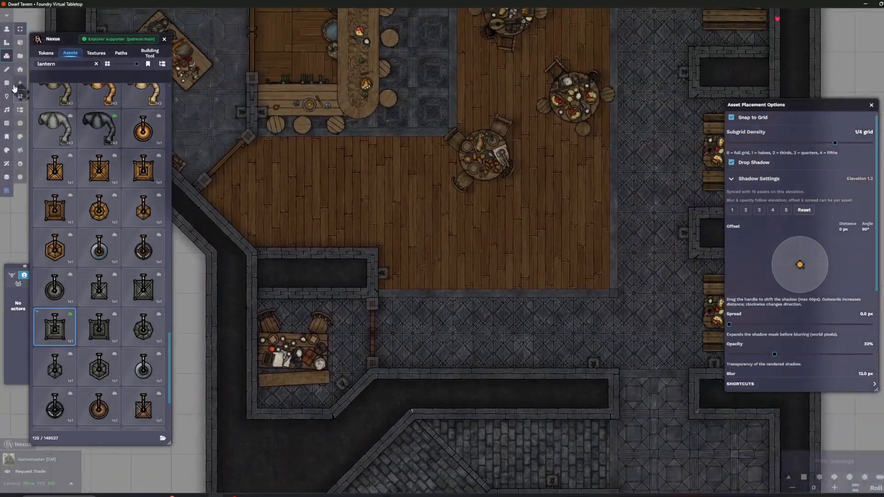
key("Escape")
key("Escape")
Draw an ambient light with a dim radius of about 22 ft at the lantern southwest of the dining floor
left_click(7, 95)
scroll(264, 241, "down", 3)
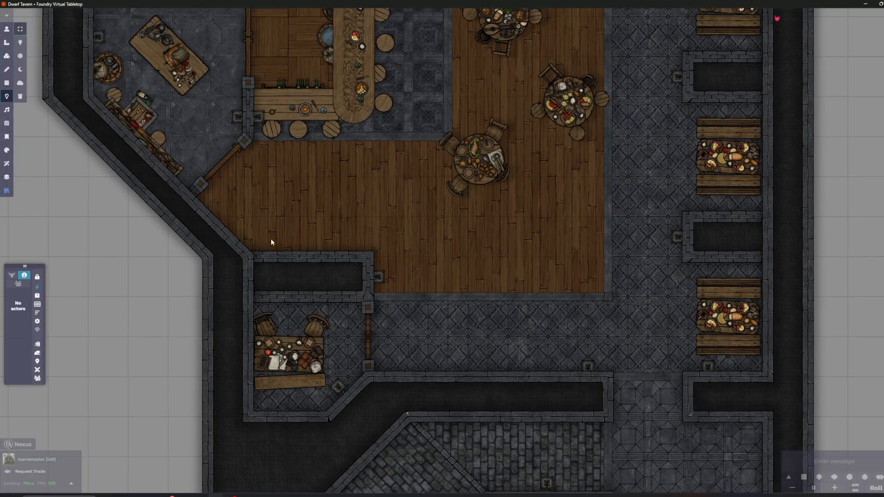
scroll(374, 278, "up", 2)
left_click_drag(372, 274, 440, 280)
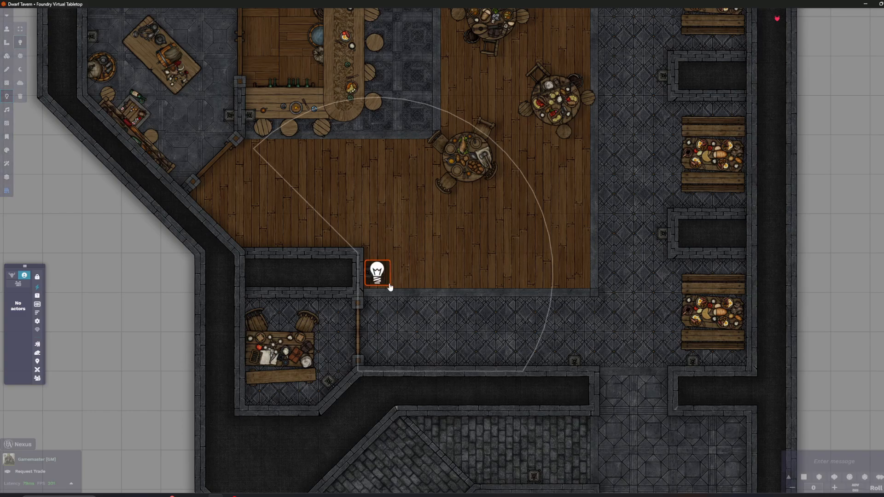
Configure the light with color #da7f34, color intensity 0.35, Torch animation at speed 3 and intensity 1, and attenuation 0.7
double_click(389, 284)
left_click(456, 48)
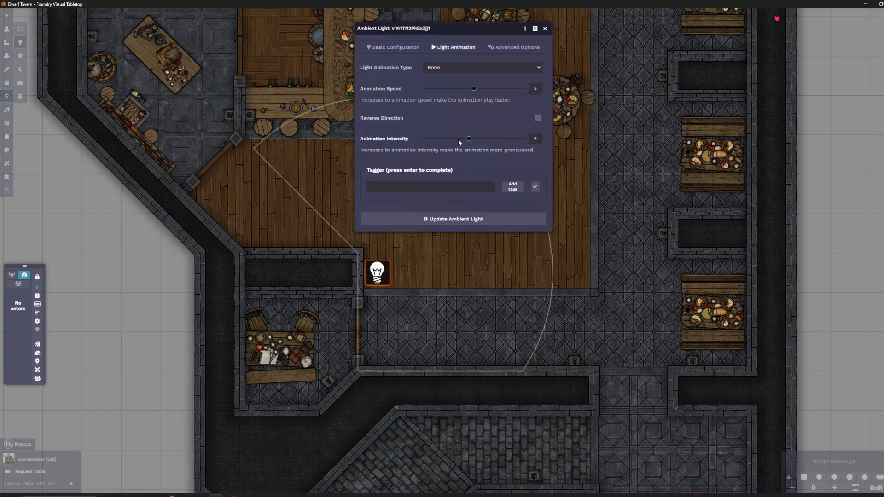
scroll(452, 215, "down", 2)
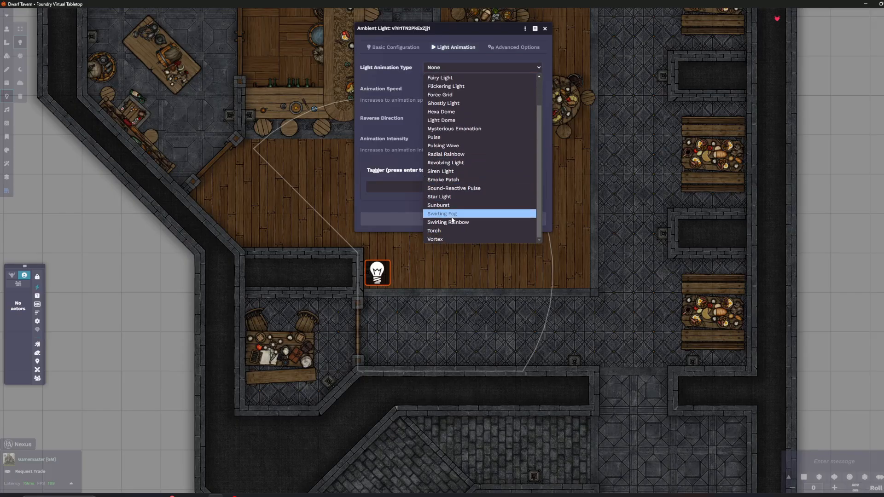
left_click(395, 47)
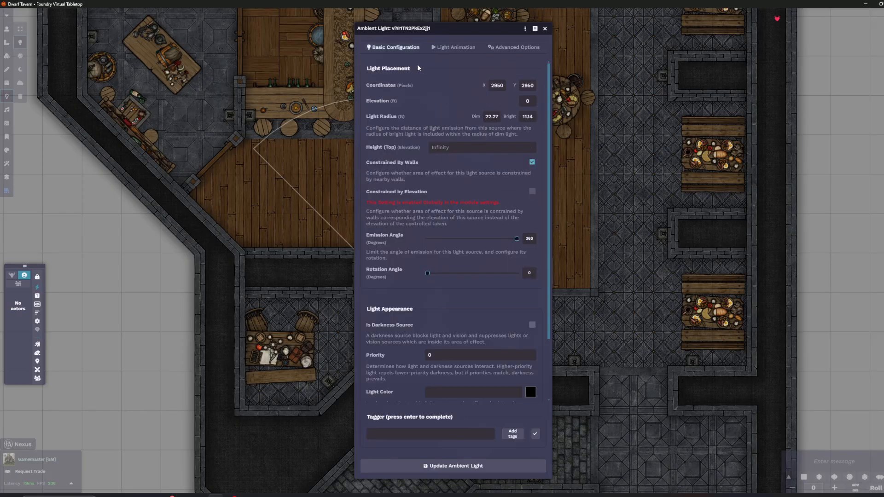
scroll(480, 329, "down", 1)
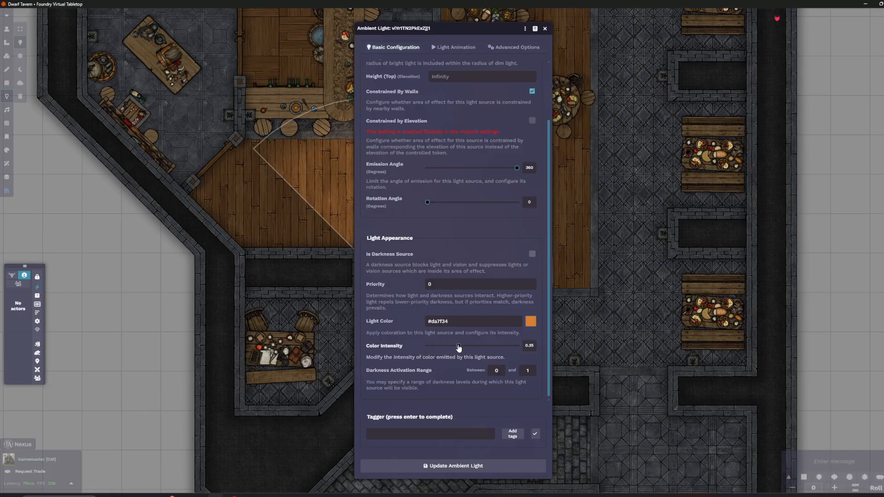
left_click(456, 48)
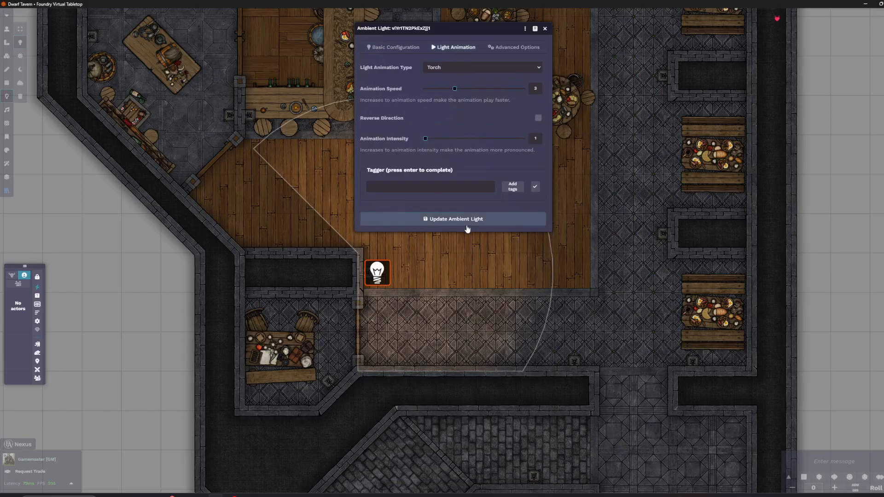
left_click(516, 50)
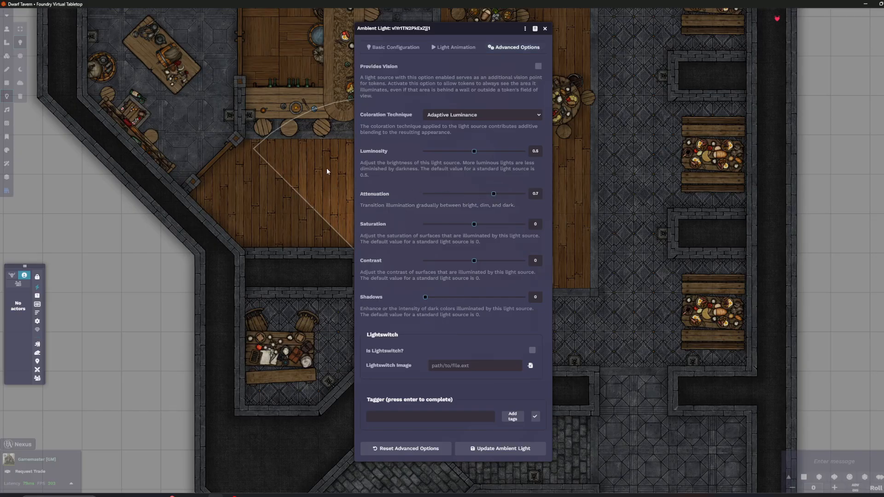
left_click(482, 450)
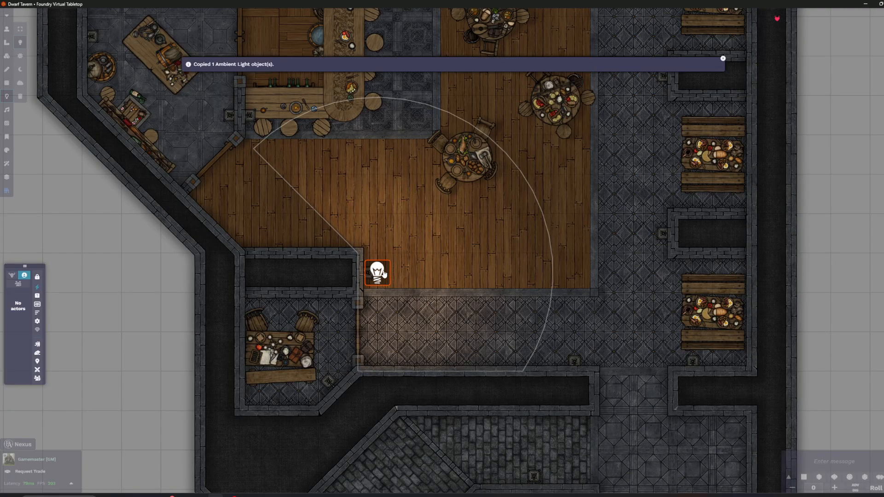
Copy the configured light onto the lanterns in the southwest booth, beside the southern opening and on the eastern booth partitions
key("ctrl+v")
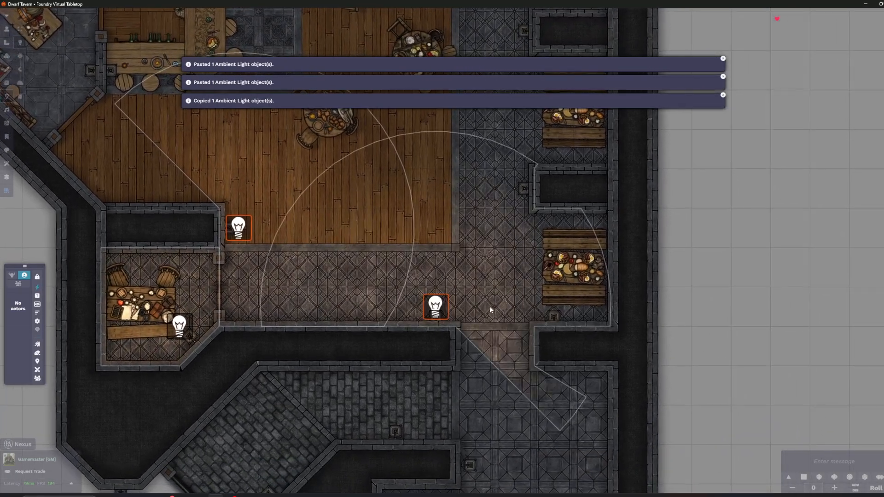
key("ctrl+v")
key("ctrl+v")
left_click_drag(505, 92, 502, 260)
key("ctrl+v")
Paste copies of the light onto the lanterns beside the bar and around the kitchen walls
left_click_drag(161, 303, 232, 320)
key("ctrl+v")
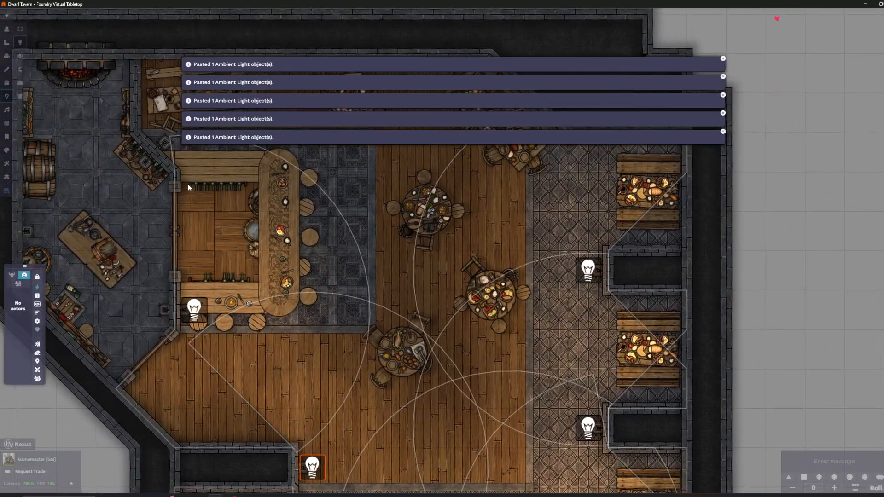
key("ctrl+v")
key("ctrl+v")
key("ctrl+v")
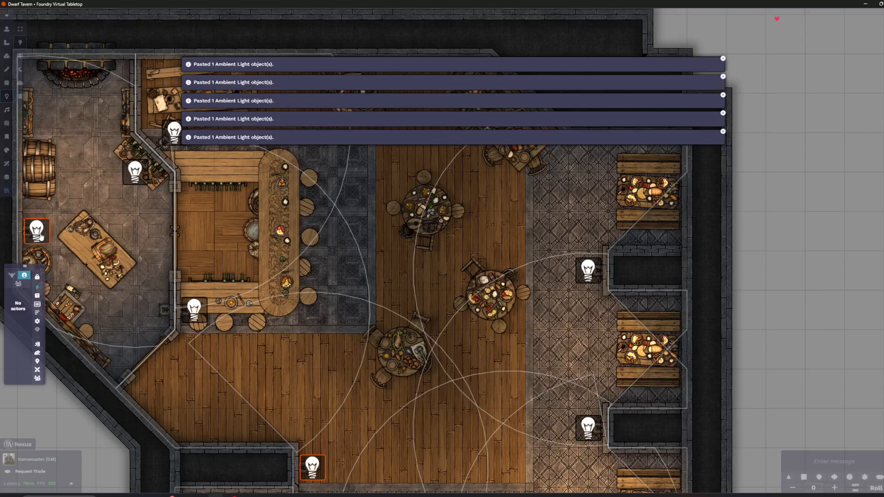
key("ctrl+v")
Paste copies of the light onto the lanterns in the entrance passage and the southern tiled hall
left_click_drag(272, 275, 252, 143)
scroll(402, 261, "down", 1)
left_click_drag(401, 261, 407, 95)
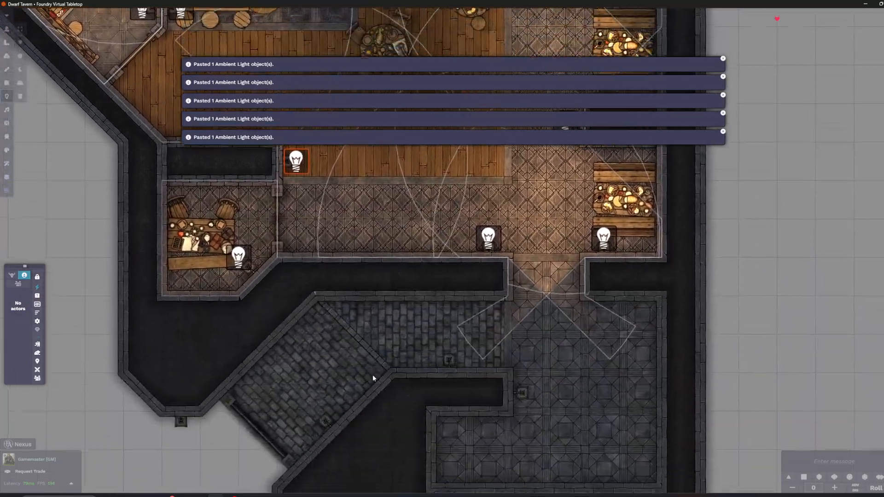
left_click_drag(379, 368, 381, 338)
key("ctrl+v")
key("ctrl+v")
left_click_drag(529, 368, 585, 292)
key("ctrl+v")
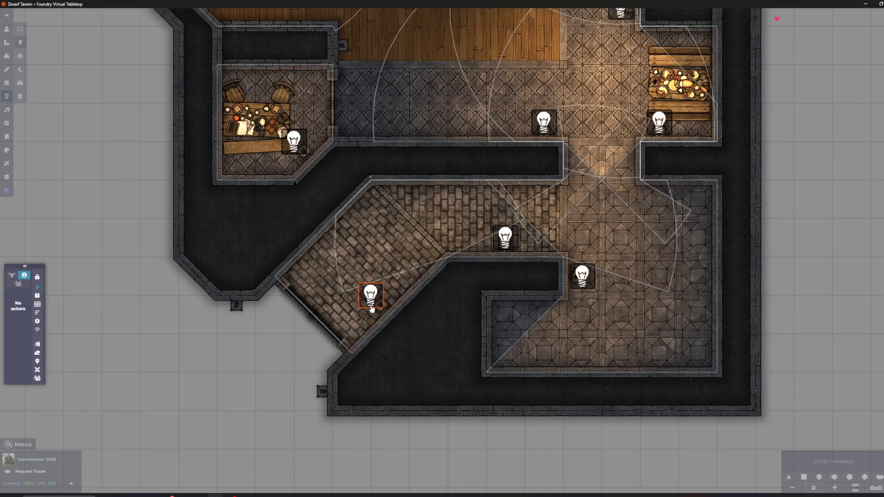
Paste copies of the light onto the two exterior lanterns flanking the entrance, offset just outside the walls
key("ctrl+v")
left_click_drag(329, 390, 310, 390)
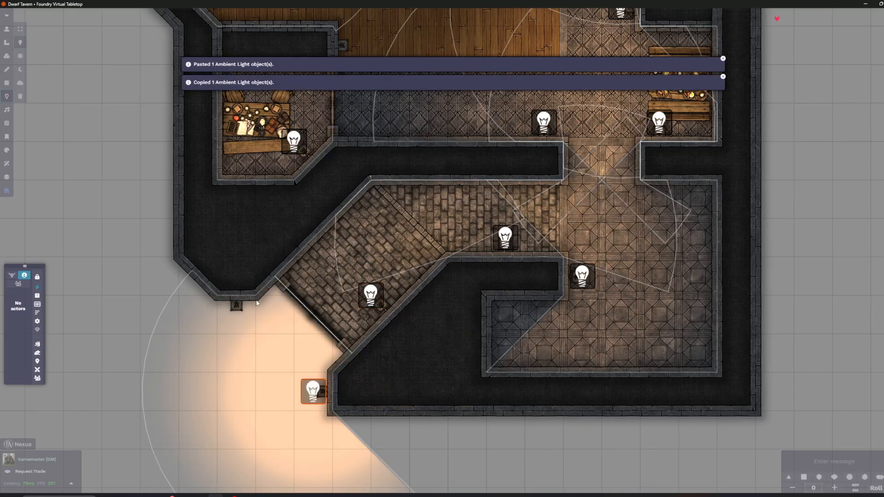
key("ctrl+v")
scroll(83, 176, "down", 3)
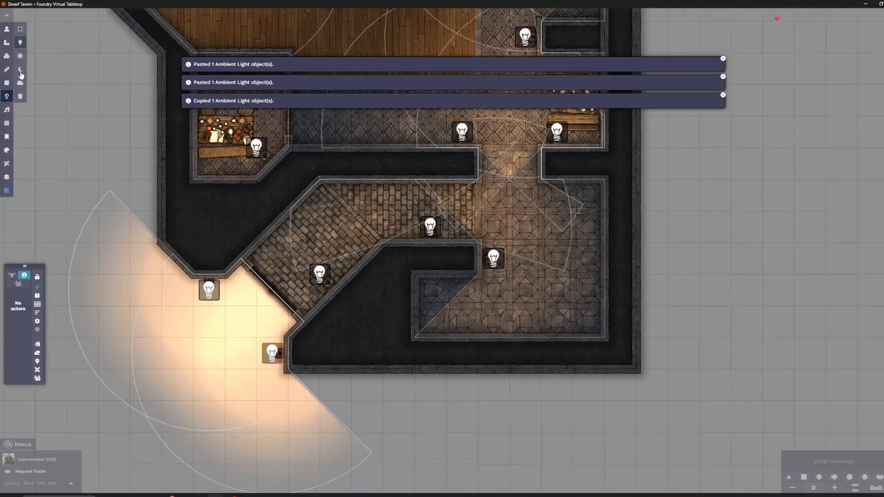
Transition the scene to darkness and place a player character token from the Players folder outside the entrance
left_click(9, 31)
left_click_drag(492, 180, 548, 110)
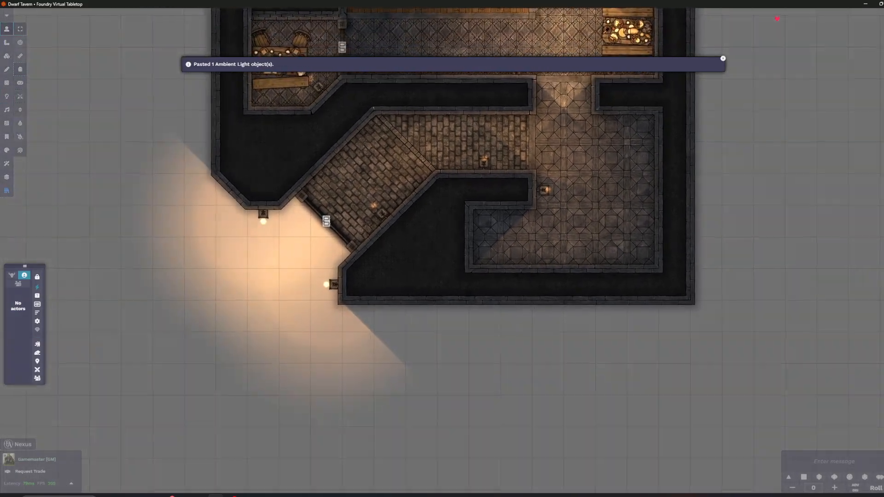
left_click(883, 56)
left_click_drag(272, 376, 333, 357)
scroll(347, 300, "up", 7)
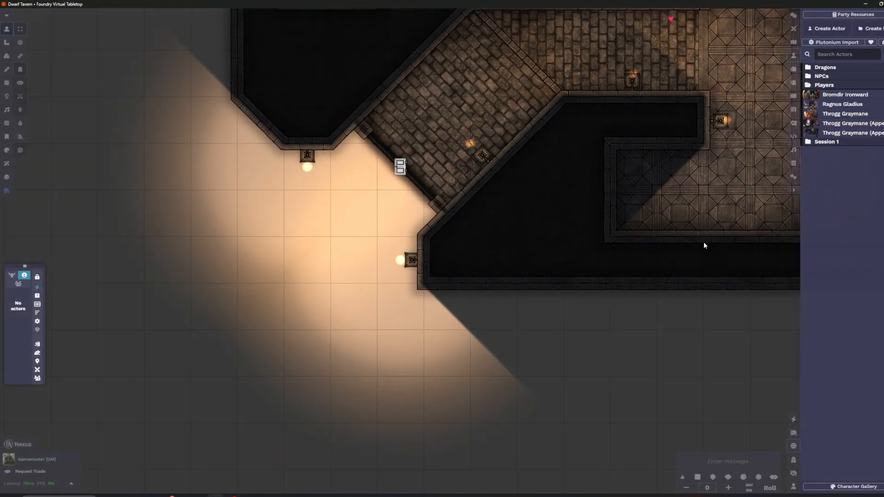
left_click_drag(811, 113, 305, 271)
Move the ambient light in the entrance passage onto the lantern on its diagonal wall
left_click(7, 96)
left_click_drag(470, 153, 481, 167)
left_click_drag(639, 82, 557, 154)
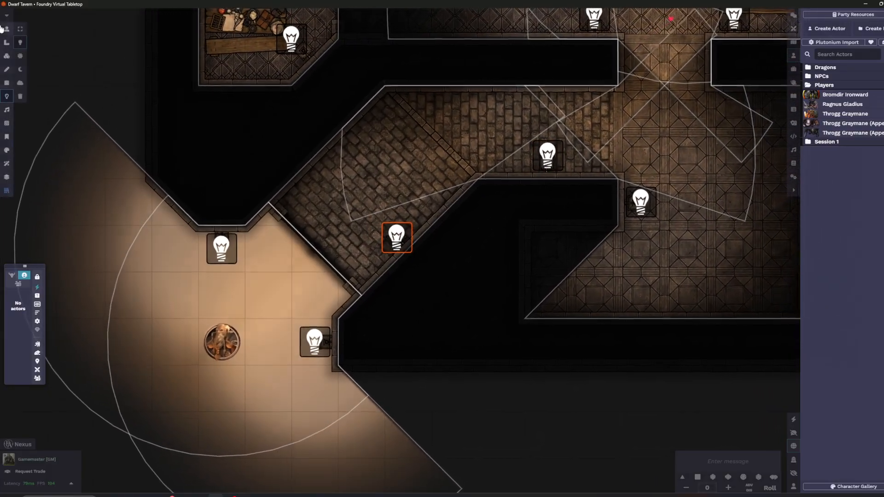
Move the player token one square north and open the tavern's entrance doors
left_click(6, 29)
left_click(221, 342)
key("Up")
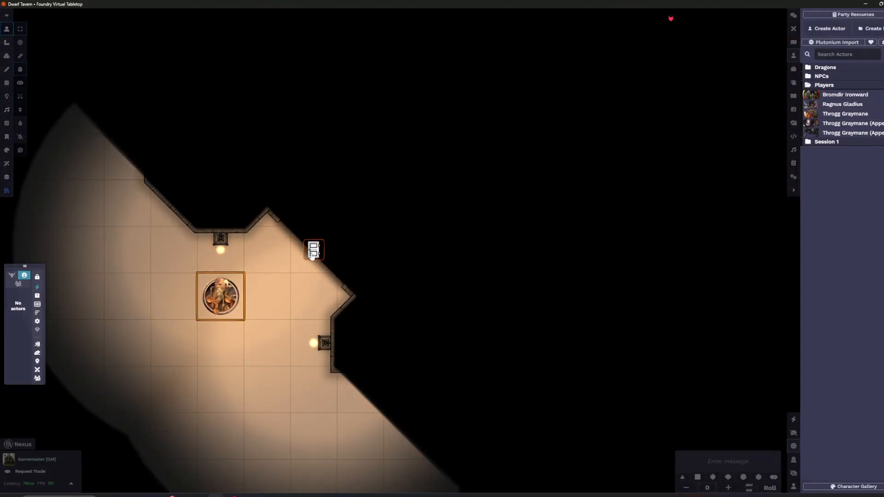
left_click(288, 275)
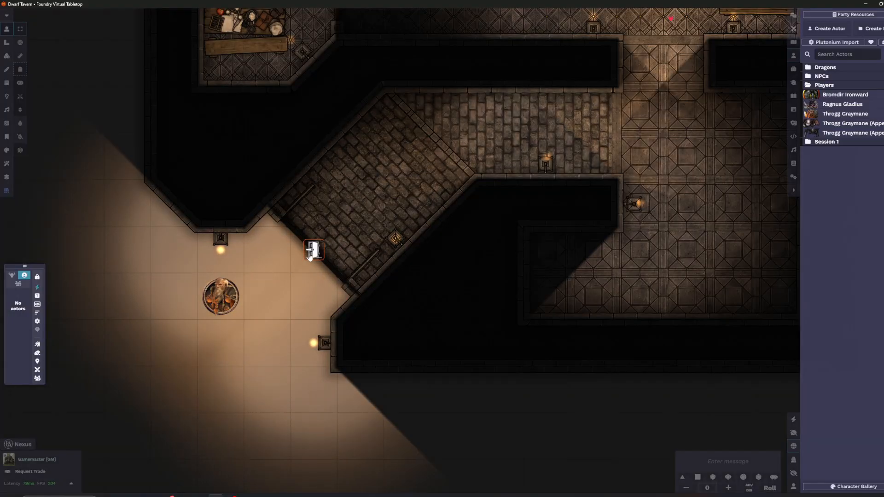
Examine the door segment across the tavern entrance and its connection to the surrounding walls
left_click(6, 82)
scroll(314, 260, "up", 1)
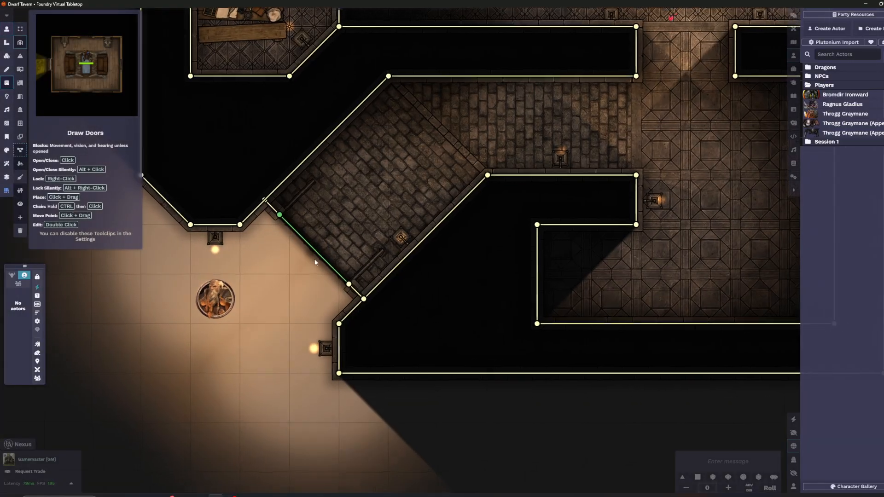
scroll(315, 262, "up", 3)
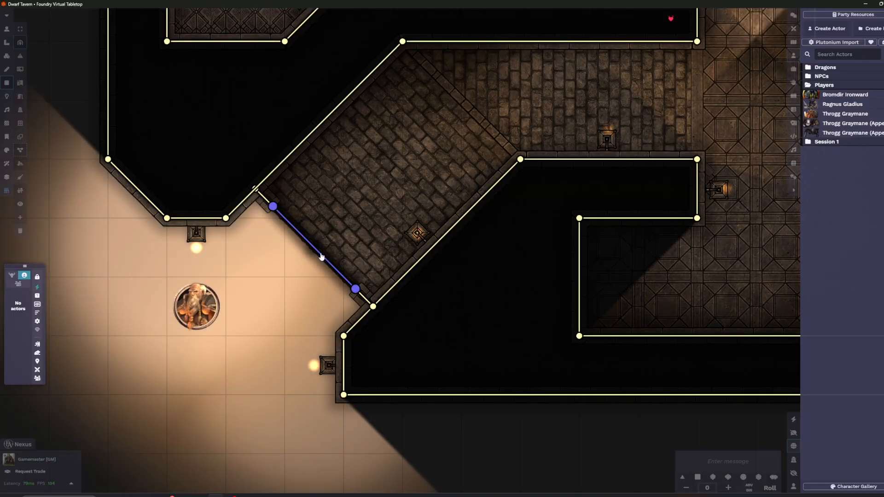
Select the player token outside and walk it through the open entrance and passage into the tavern's main room
left_click(7, 29)
left_click(196, 305)
left_click(314, 249)
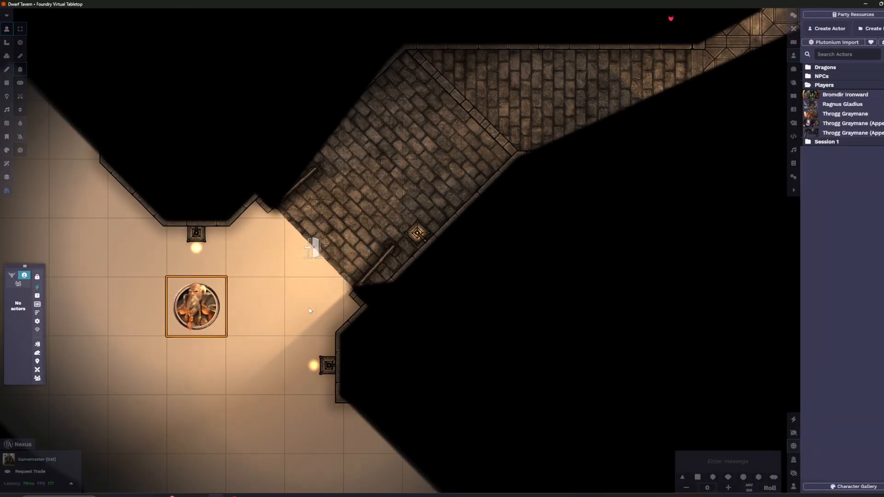
left_click_drag(216, 308, 274, 309)
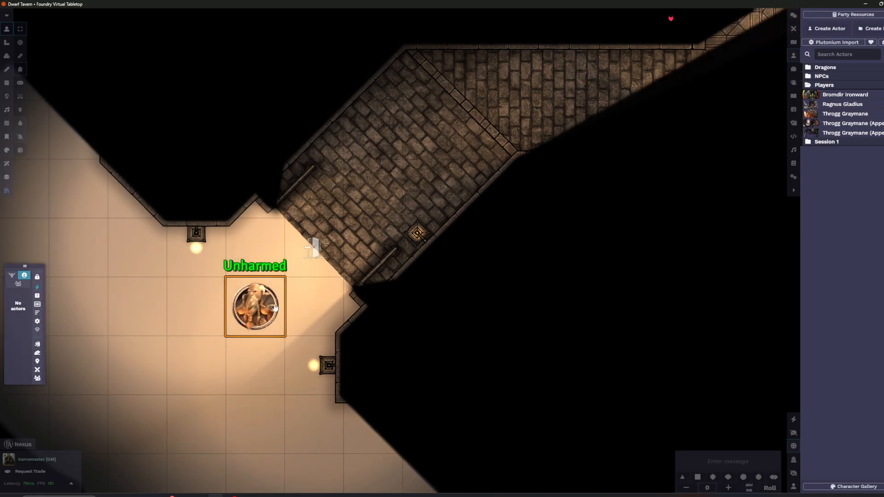
left_click_drag(378, 185, 378, 185)
left_click_drag(226, 266, 245, 250)
left_click_drag(245, 250, 433, 195)
left_click_drag(558, 201, 488, 222)
left_click_drag(323, 217, 424, 217)
left_click_drag(484, 207, 456, 308)
left_click_drag(395, 329, 428, 356)
left_click_drag(454, 375, 400, 329)
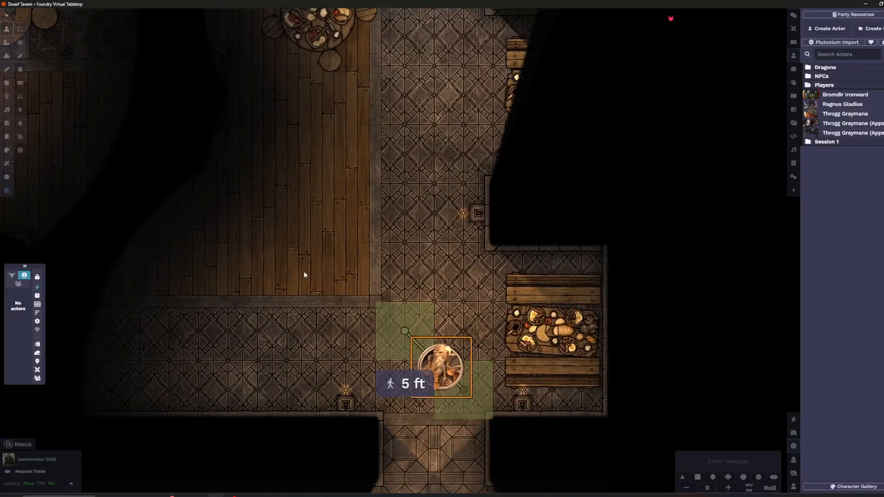
Paste a copy of the ambient light onto the wall lantern at the southwest corner of the wooden main-room floor
left_click_drag(230, 295, 329, 294)
scroll(329, 295, "down", 1)
left_click(329, 294)
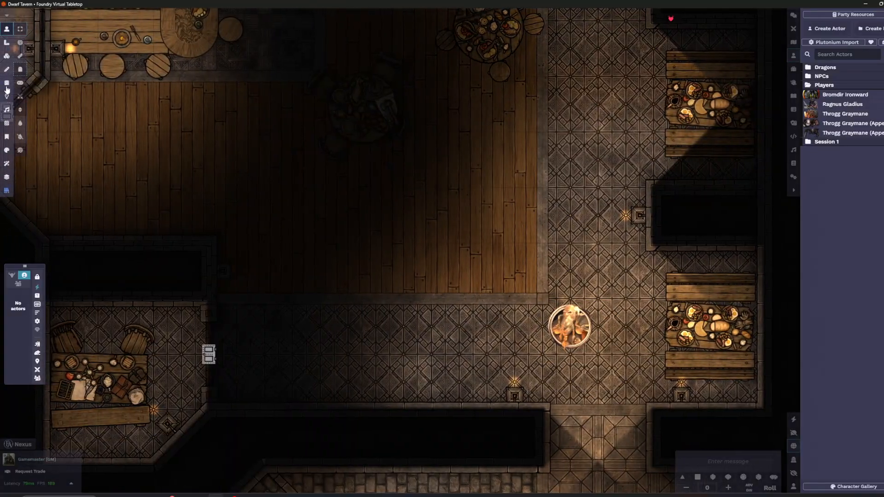
left_click(7, 96)
key("ctrl+v")
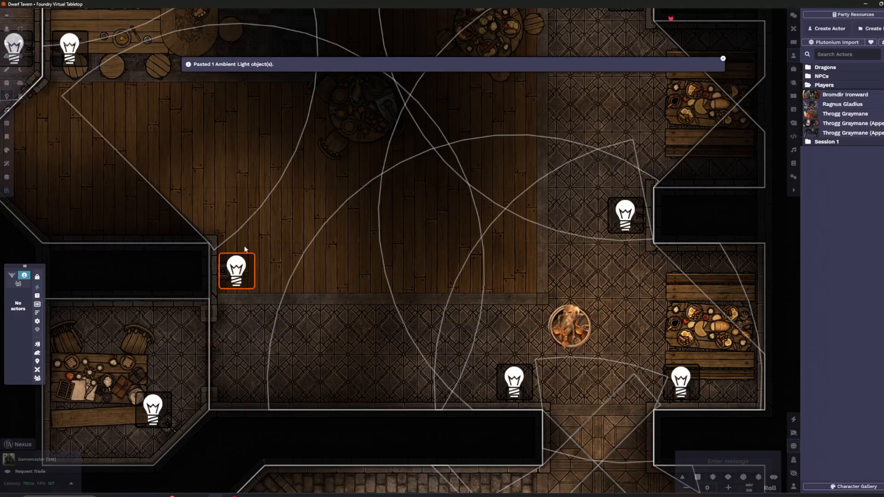
left_click_drag(317, 254, 399, 269)
scroll(400, 263, "down", 1)
left_click_drag(402, 219, 314, 207)
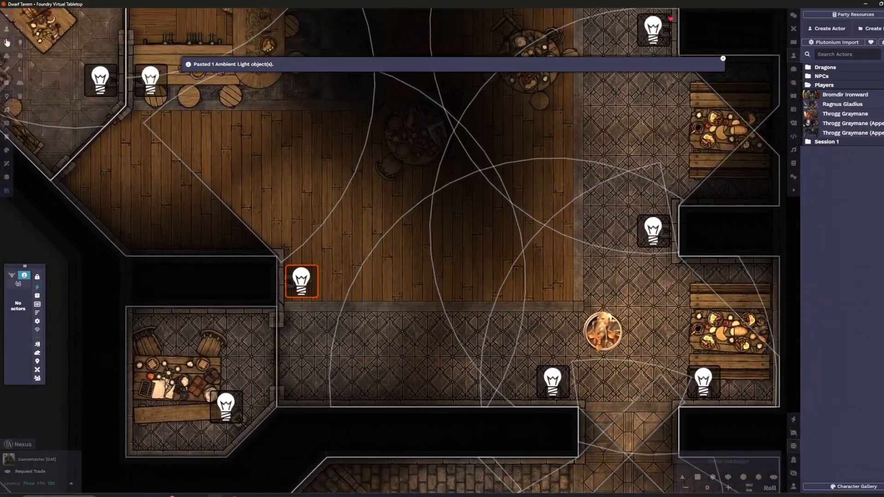
Select the player token and move it onto the wooden floor of the main room to check the lighting
left_click(6, 29)
left_click(583, 338)
left_click_drag(635, 216, 556, 351)
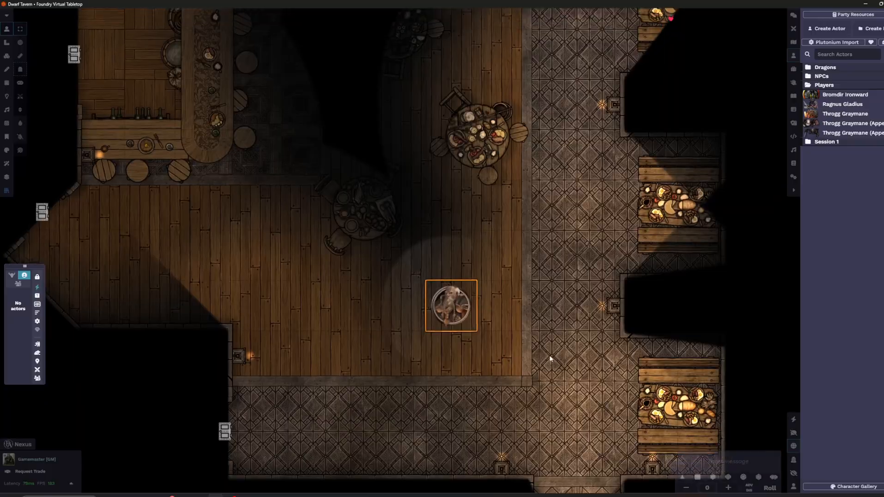
Paste an ambient light beside the round table east of the bar, enlarging its dim radius and setting its bright radius to 15 ft
left_click(7, 96)
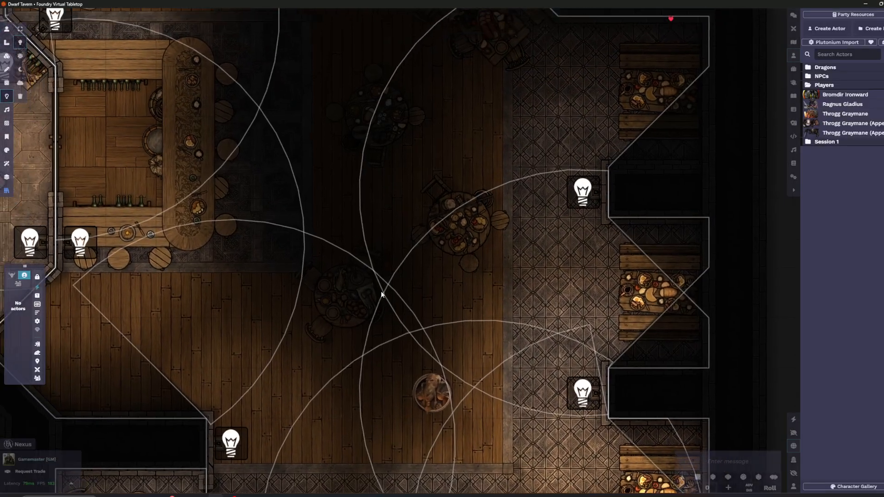
scroll(375, 283, "down", 3)
key("ctrl+v")
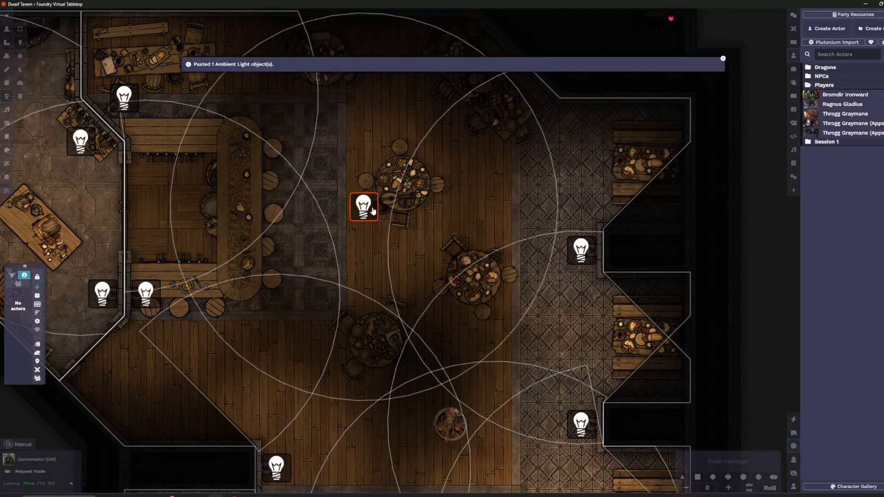
double_click(383, 213)
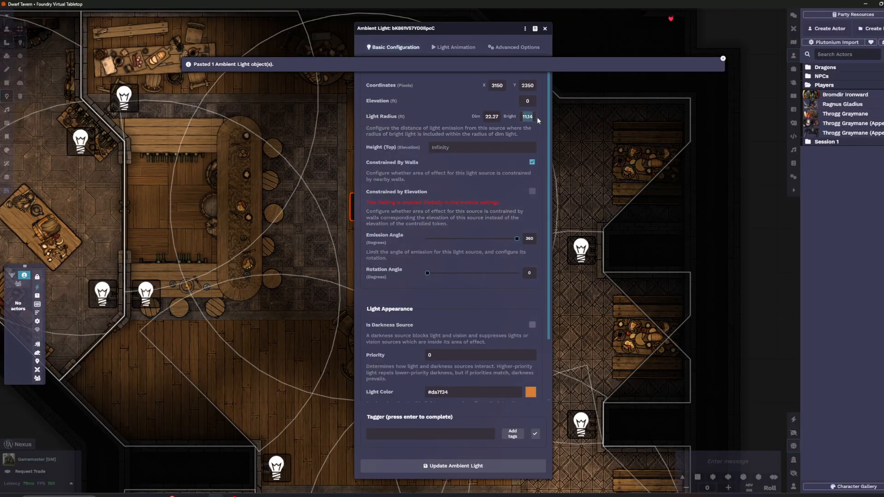
type("15")
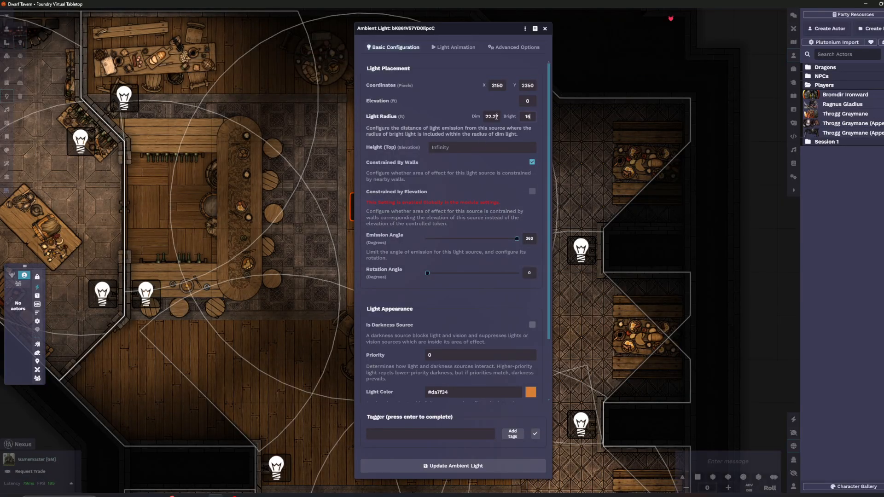
key("Return")
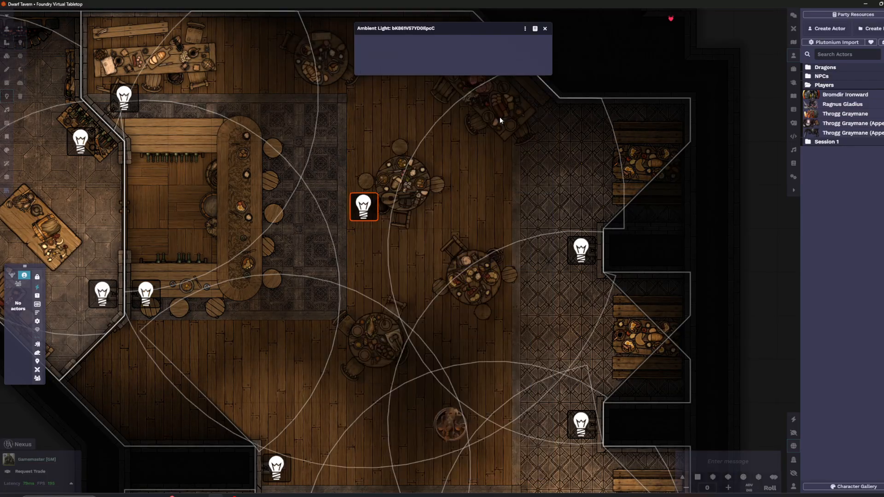
Move the player token up to the bar's southeast corner and on to the wooden floor south of the bar
left_click(7, 29)
left_click(446, 424)
left_click_drag(447, 424, 275, 237)
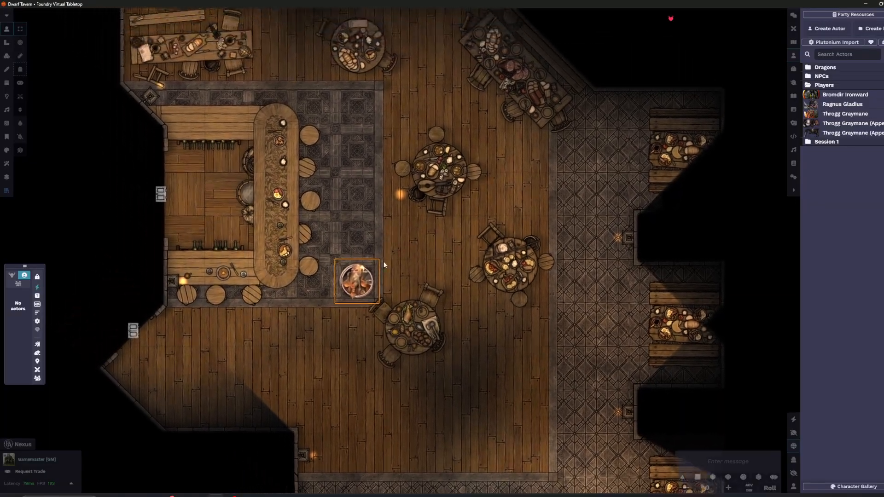
left_click_drag(368, 289, 304, 399)
left_click_drag(447, 278, 302, 230)
scroll(309, 295, "down", 1)
left_click_drag(312, 295, 390, 204)
left_click_drag(392, 319, 415, 364)
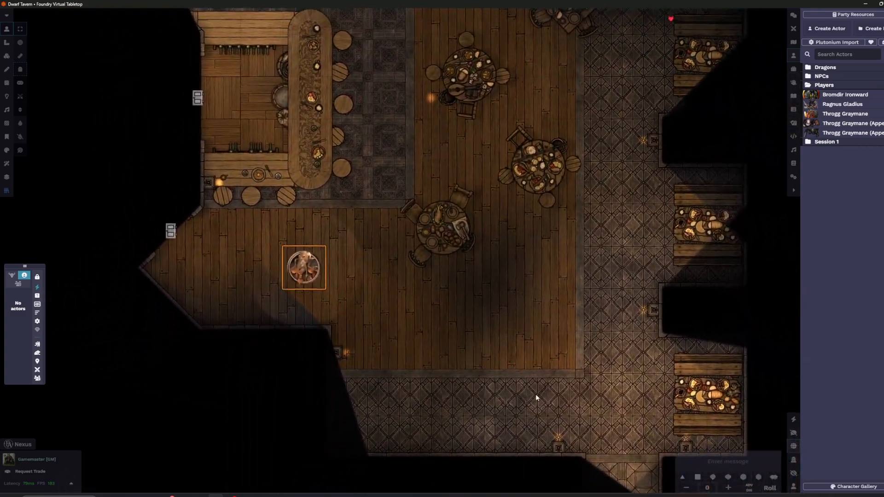
Walk the player token west to the diagonal kitchen door, open the door and bring the token into the kitchen
left_click_drag(581, 426, 494, 362)
left_click_drag(369, 277, 525, 392)
left_click_drag(379, 328, 296, 328)
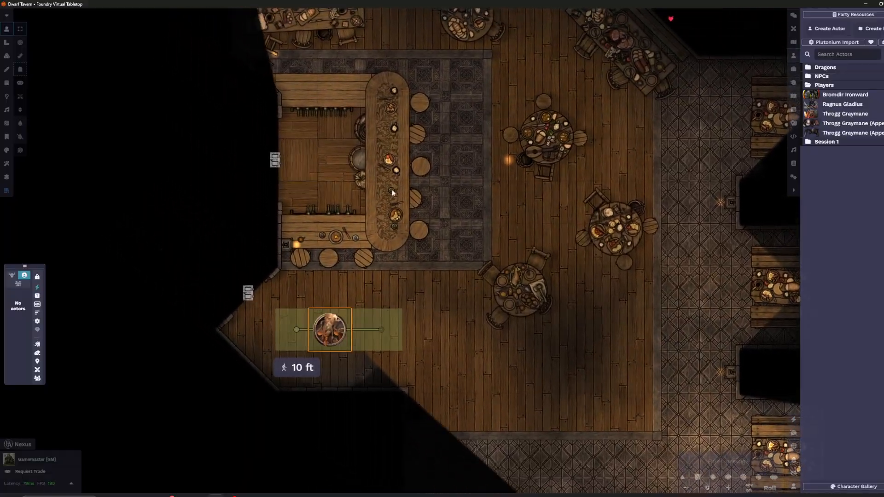
scroll(429, 275, "up", 1)
left_click_drag(388, 274, 343, 319)
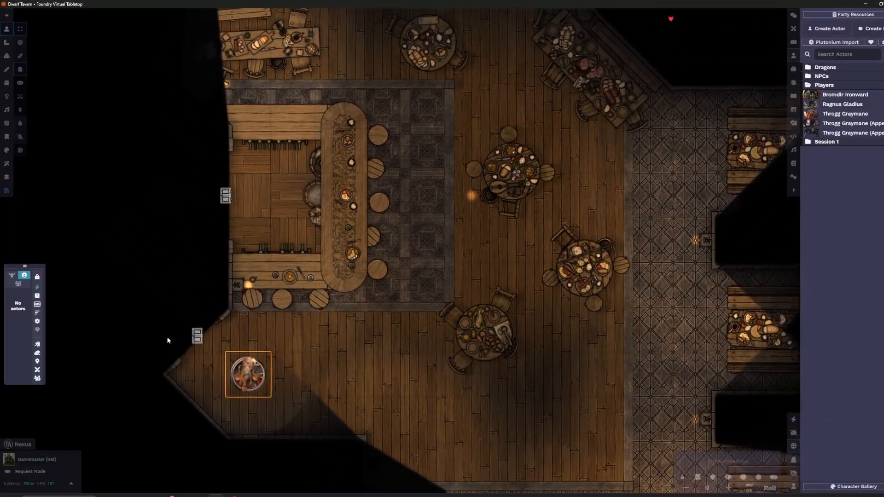
left_click(197, 337)
left_click_drag(198, 238, 360, 275)
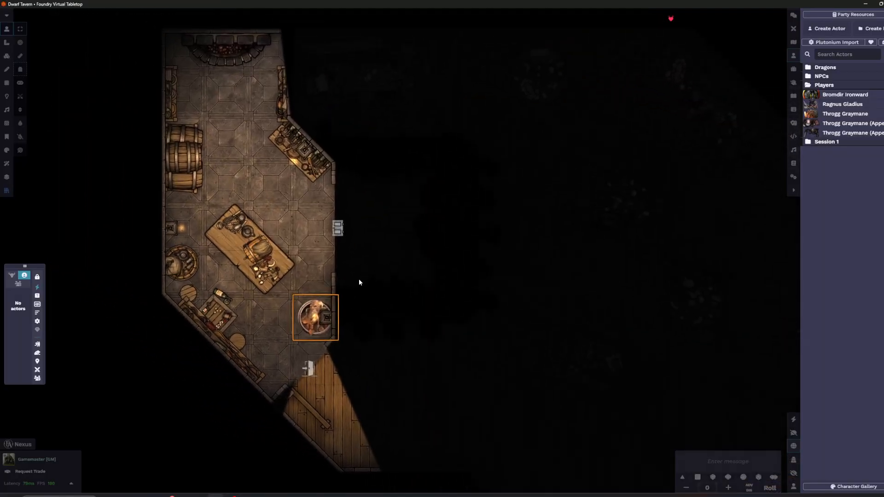
left_click_drag(350, 329, 349, 283)
Open the door between the kitchen and the bar and move the player token behind the bar counter
left_click(382, 249)
left_click_drag(394, 250, 359, 269)
scroll(498, 276, "up", 2)
left_click_drag(498, 276, 430, 277)
left_click_drag(296, 266, 338, 269)
scroll(359, 256, "down", 5)
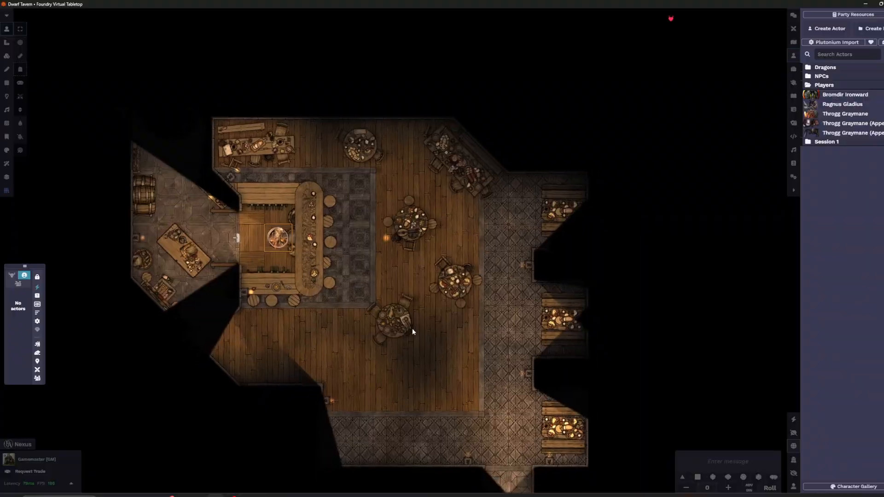
left_click_drag(412, 332, 361, 269)
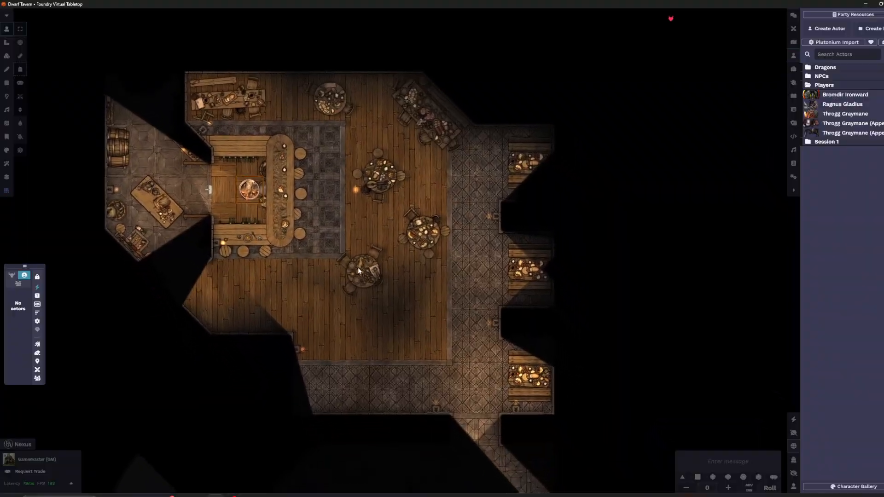
Return the player token through the kitchen and its diagonal door to the southern part of the main room
left_click_drag(222, 175, 159, 176)
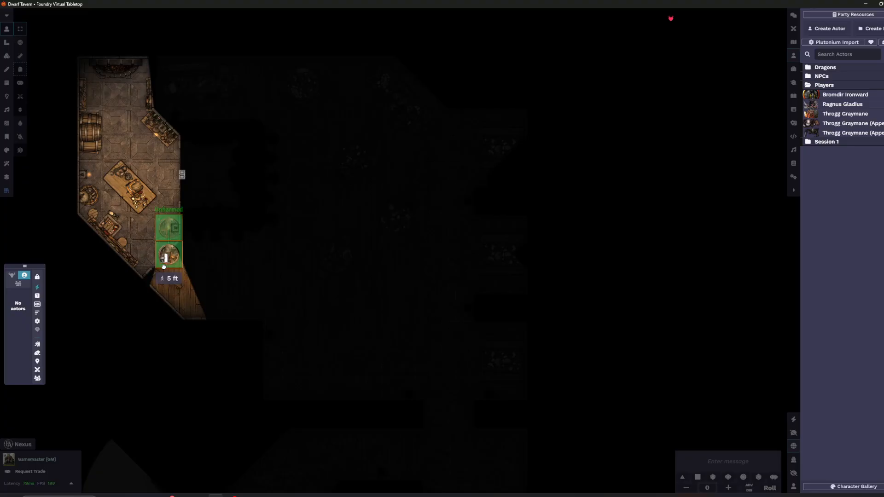
left_click_drag(163, 265, 170, 284)
left_click_drag(310, 316, 309, 317)
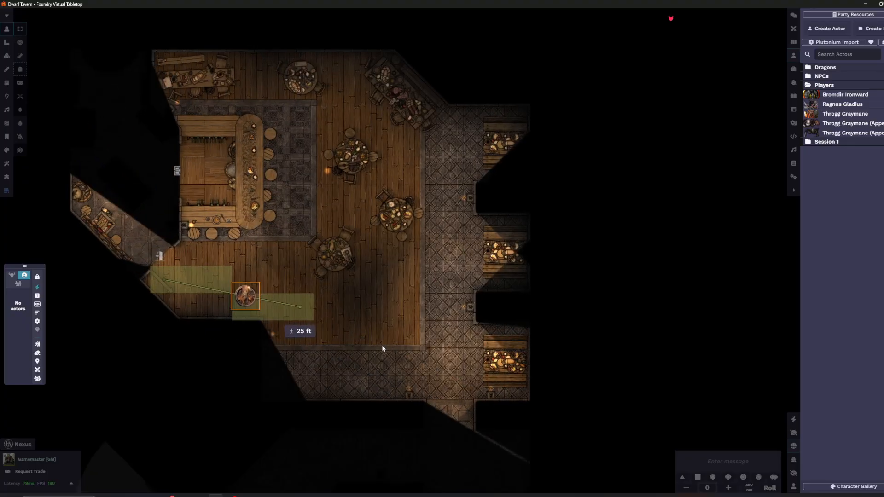
left_click_drag(399, 333, 365, 280)
scroll(358, 303, "down", 3)
scroll(385, 335, "up", 6)
left_click_drag(380, 373, 363, 330)
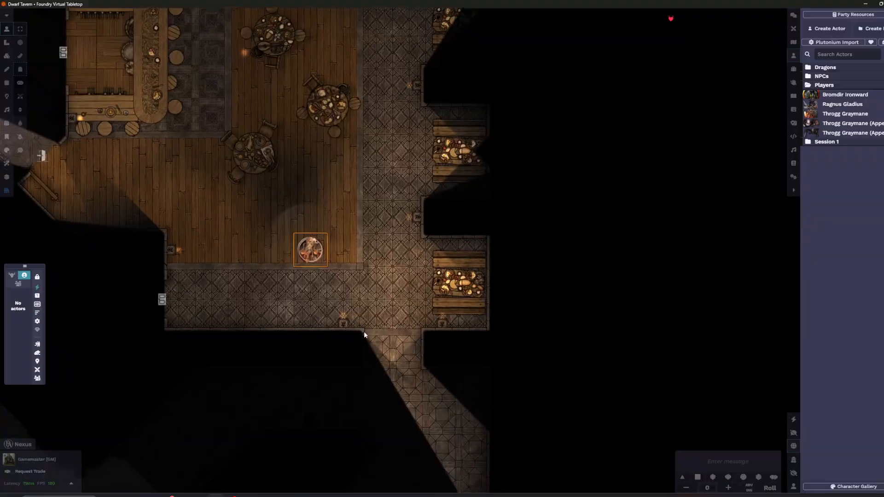
Move the player token past the southeast dining table and south into the tiled entrance hall
scroll(364, 330, "up", 2)
left_click_drag(311, 234, 399, 363)
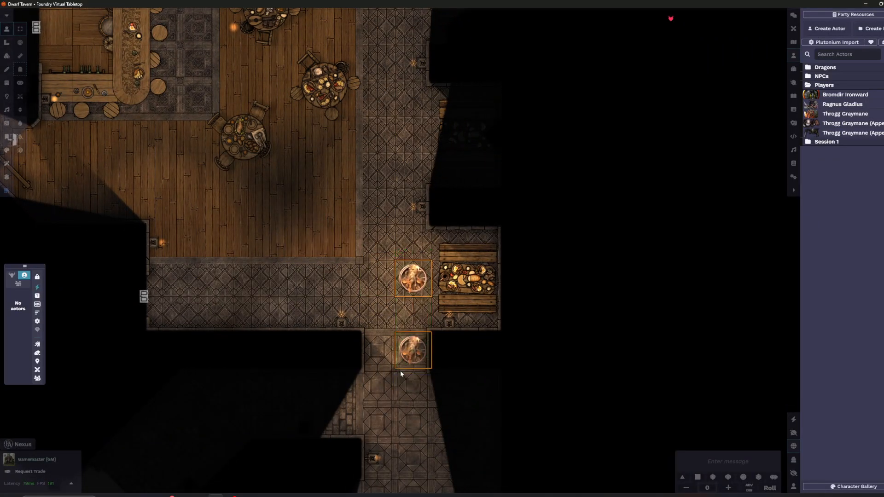
left_click_drag(477, 207, 440, 348)
scroll(428, 269, "down", 3)
scroll(472, 362, "up", 5)
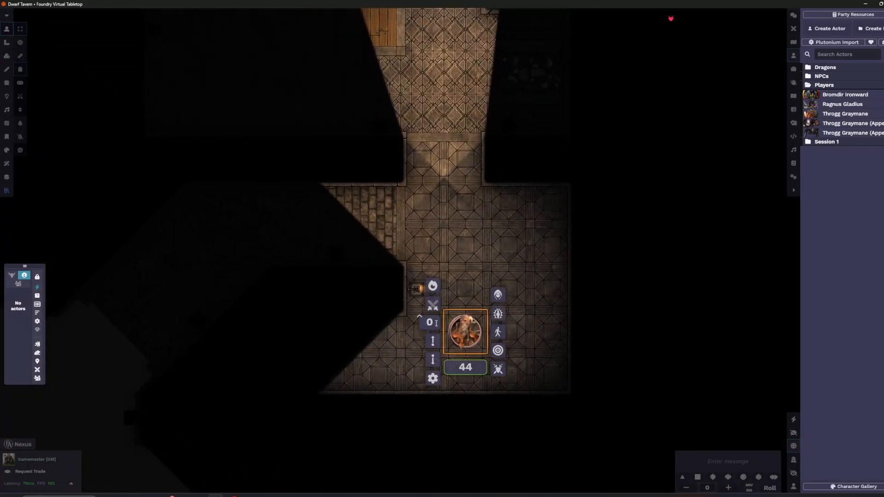
Turn on the player token's torch and walk it from the entrance hall back into the main room
left_click(436, 287)
left_click_drag(464, 244, 465, 244)
left_click_drag(509, 244, 509, 295)
left_click_drag(462, 299, 451, 177)
left_click_drag(510, 198, 508, 312)
left_click_drag(455, 267, 372, 146)
left_click_drag(441, 184, 480, 346)
scroll(614, 320, "down", 3)
left_click_drag(527, 271, 486, 323)
scroll(545, 316, "down", 1)
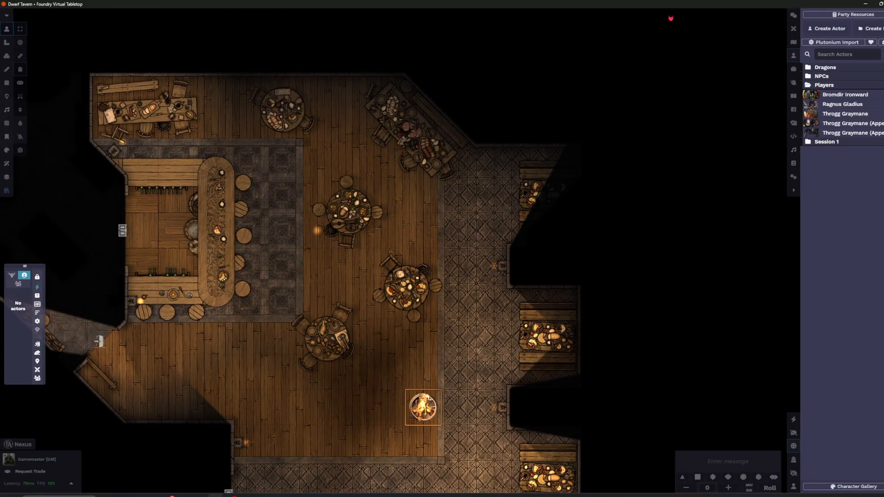